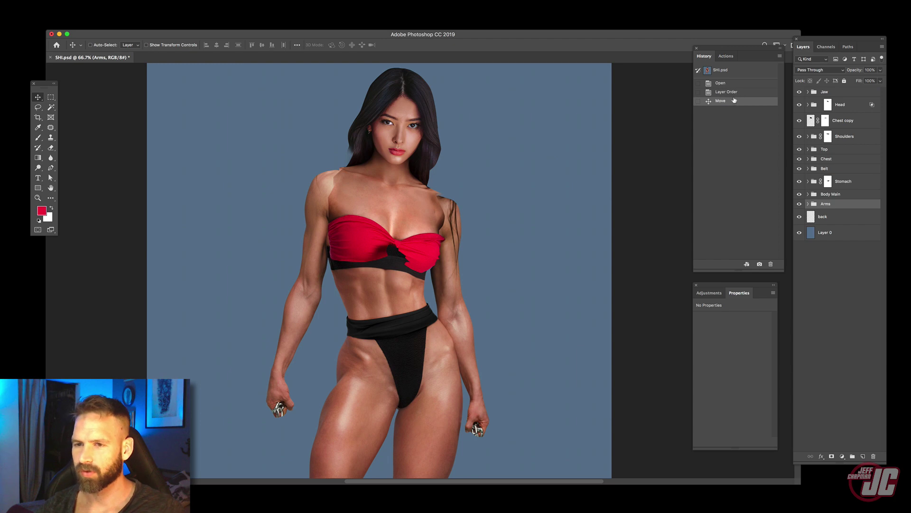
- Undo the last move of the Arms group
{"action": "key", "text": "super+z"}
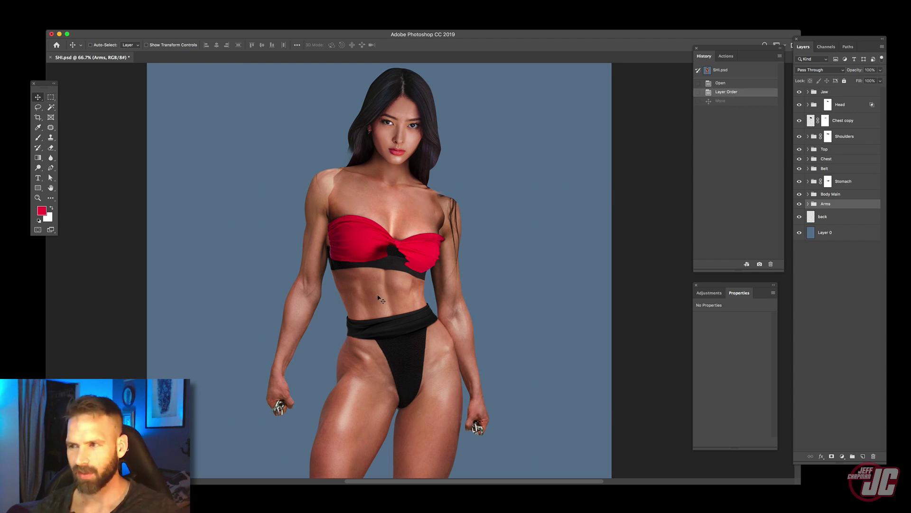
{"action": "left_click_drag", "start_coordinate": [383, 284], "coordinate": [385, 195]}
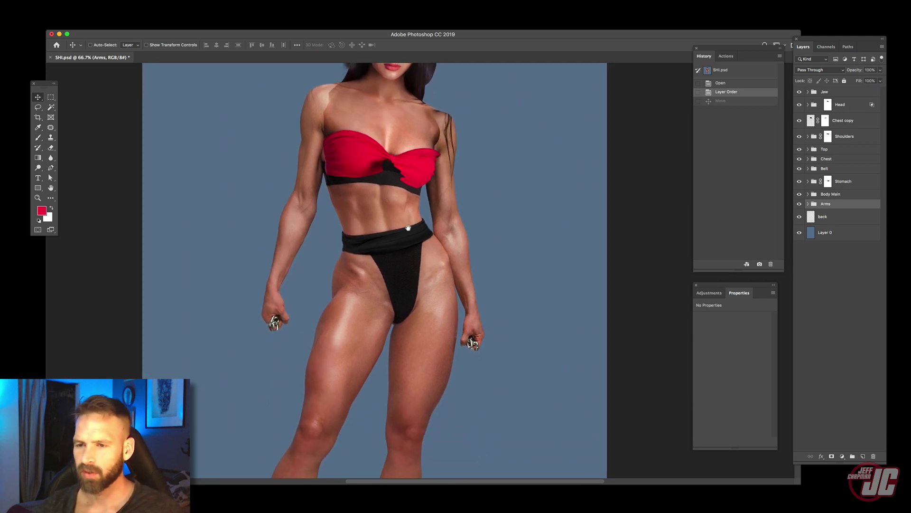
{"action": "scroll", "coordinate": [374, 236], "scroll_direction": "up", "scroll_amount": 3}
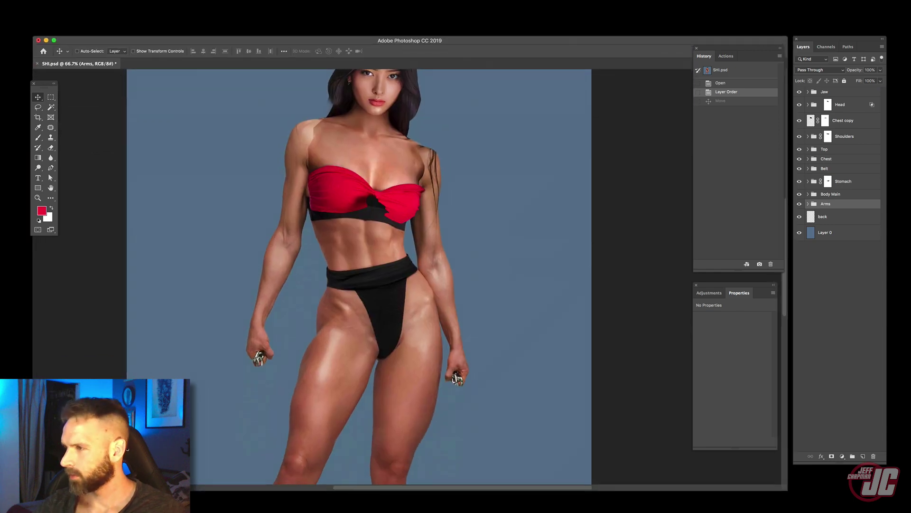
- Switch to the image viewer and examine the Shi reference artwork for the costume details, including the straps at the hips
{"action": "key", "text": "Tab"}
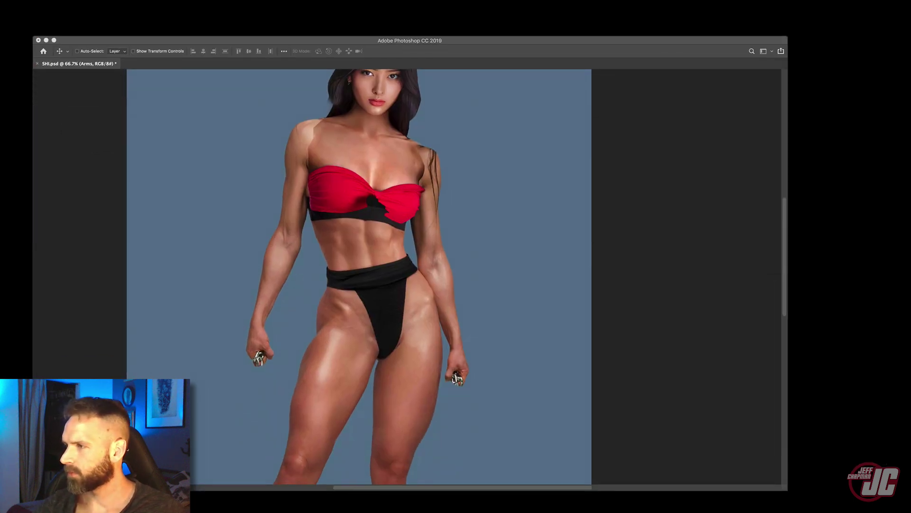
{"action": "key", "text": "super+Tab"}
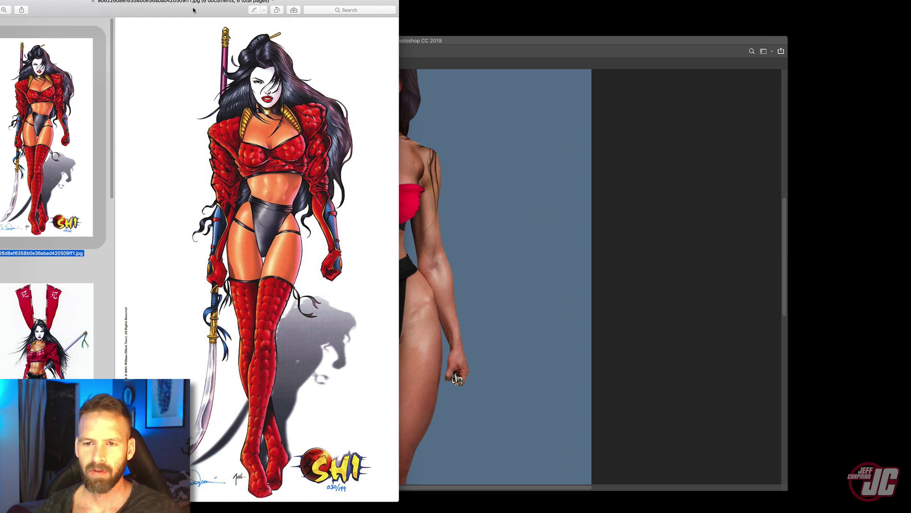
{"action": "left_click_drag", "start_coordinate": [194, 10], "coordinate": [389, 9]}
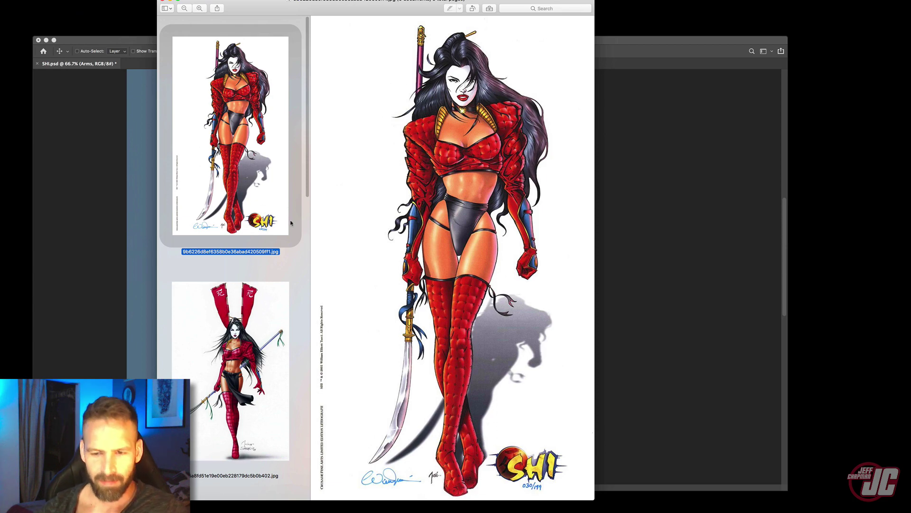
{"action": "scroll", "coordinate": [254, 427], "scroll_direction": "down", "scroll_amount": 10}
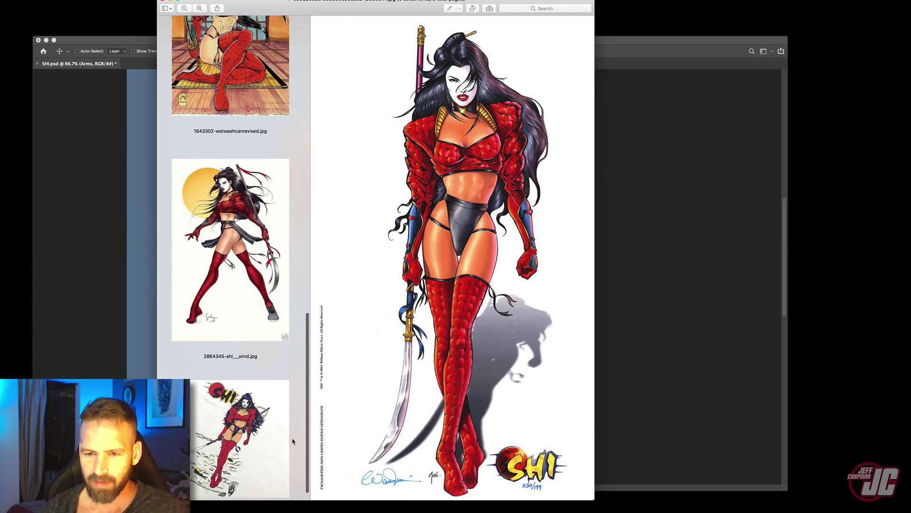
{"action": "left_click", "coordinate": [254, 427]}
{"action": "scroll", "coordinate": [304, 285], "scroll_direction": "up", "scroll_amount": 10}
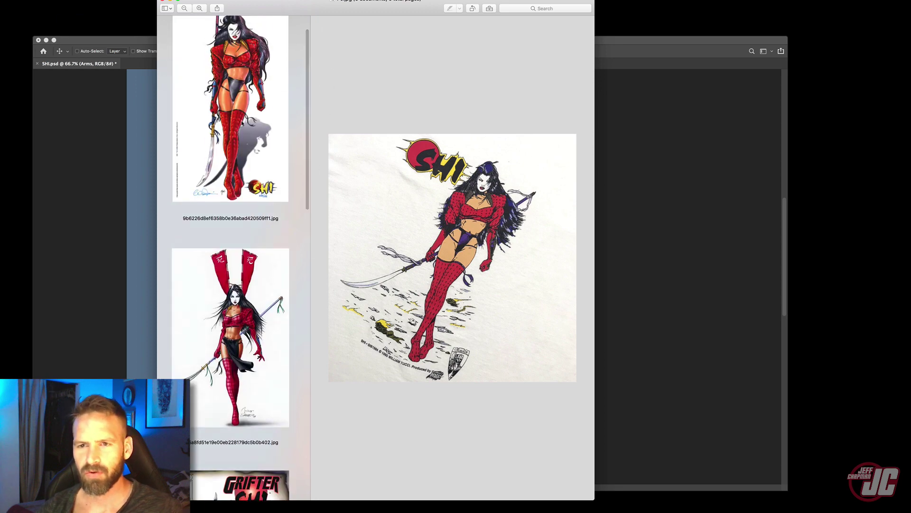
{"action": "left_click", "coordinate": [244, 121]}
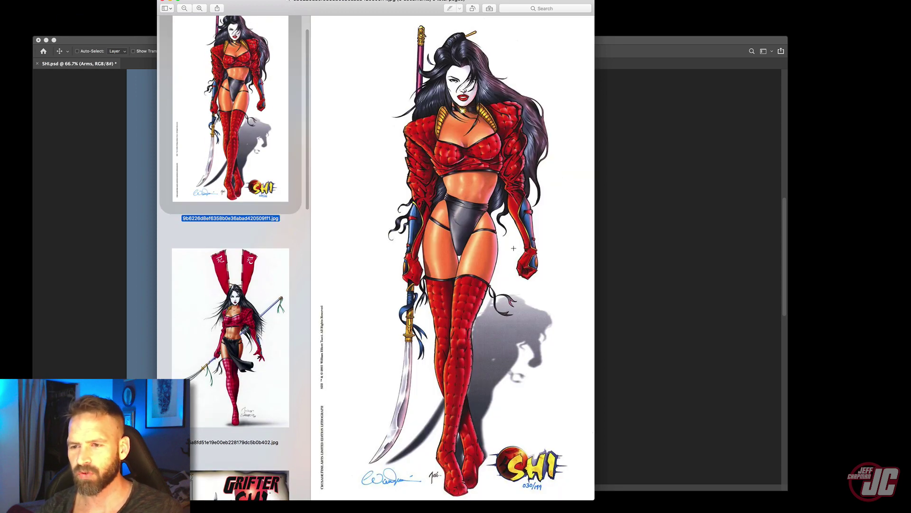
{"action": "left_click_drag", "start_coordinate": [265, 8], "coordinate": [317, 8]}
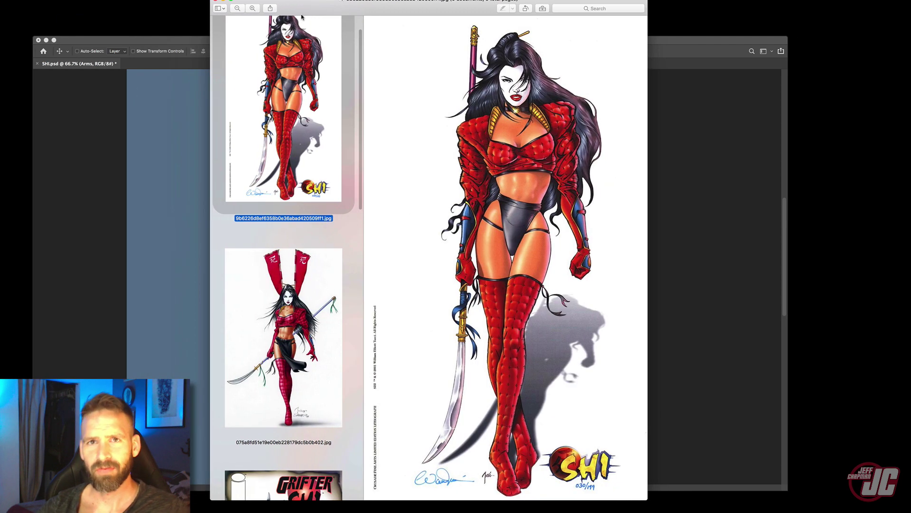
{"action": "left_click", "coordinate": [216, 2]}
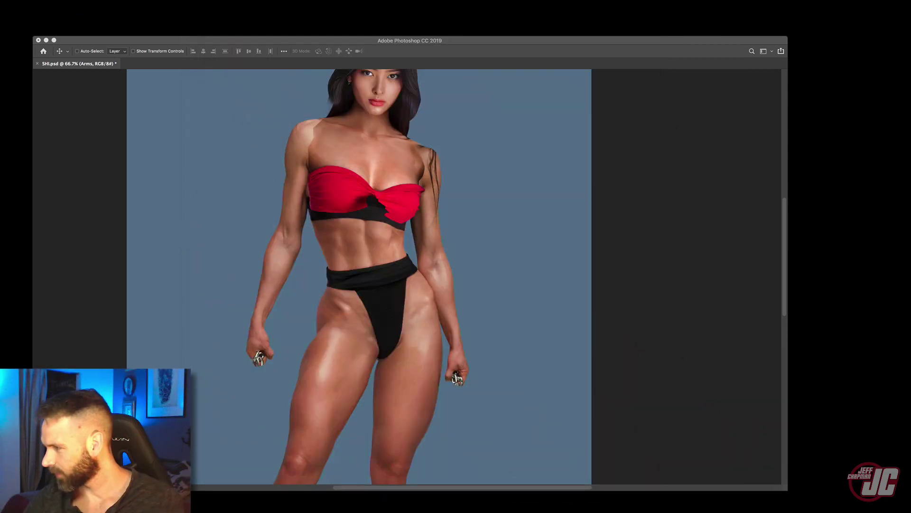
- Bring up shutterstock_164646218.jpg and trace a Pen tool path along the upper edge of the red leg band below the knee
{"action": "left_click", "coordinate": [347, 491]}
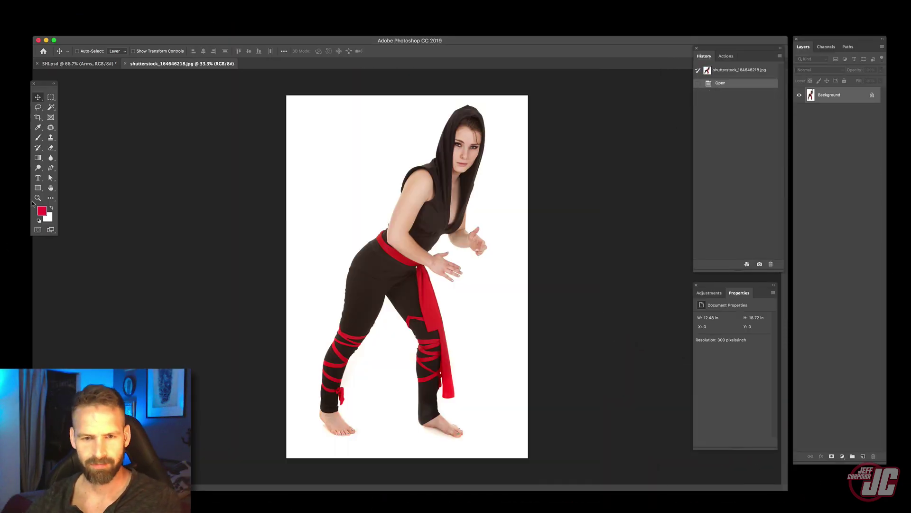
{"action": "left_click", "coordinate": [38, 197]}
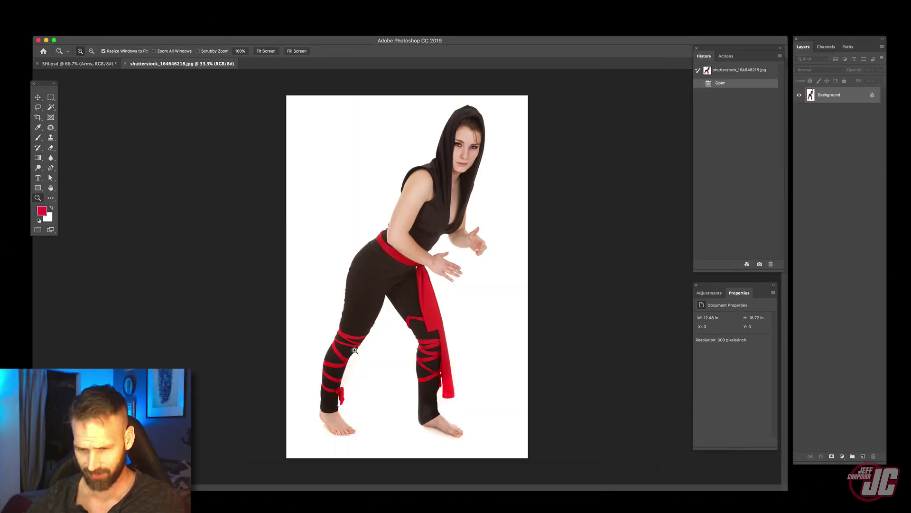
{"action": "left_click_drag", "start_coordinate": [323, 318], "coordinate": [386, 363]}
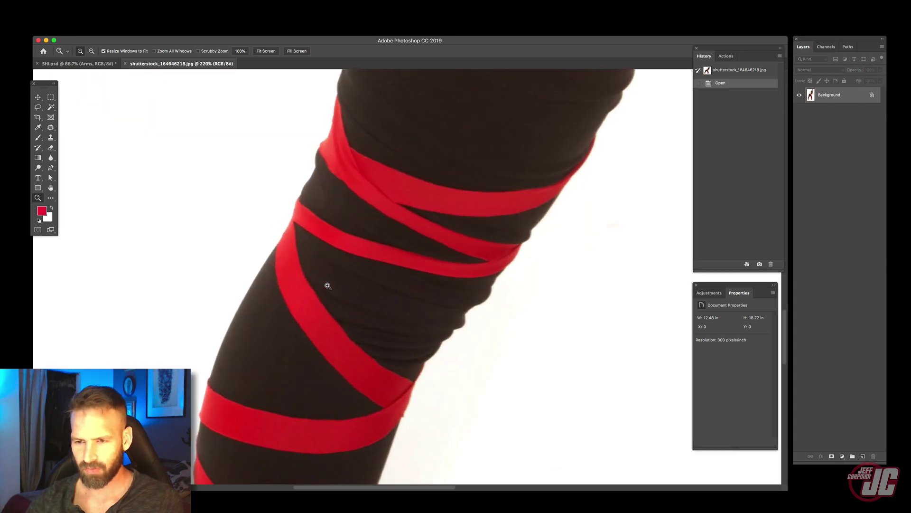
{"action": "left_click_drag", "start_coordinate": [328, 319], "coordinate": [386, 101]}
{"action": "left_click_drag", "start_coordinate": [346, 247], "coordinate": [352, 337]}
{"action": "left_click", "coordinate": [301, 264]}
{"action": "left_click", "coordinate": [301, 264]}
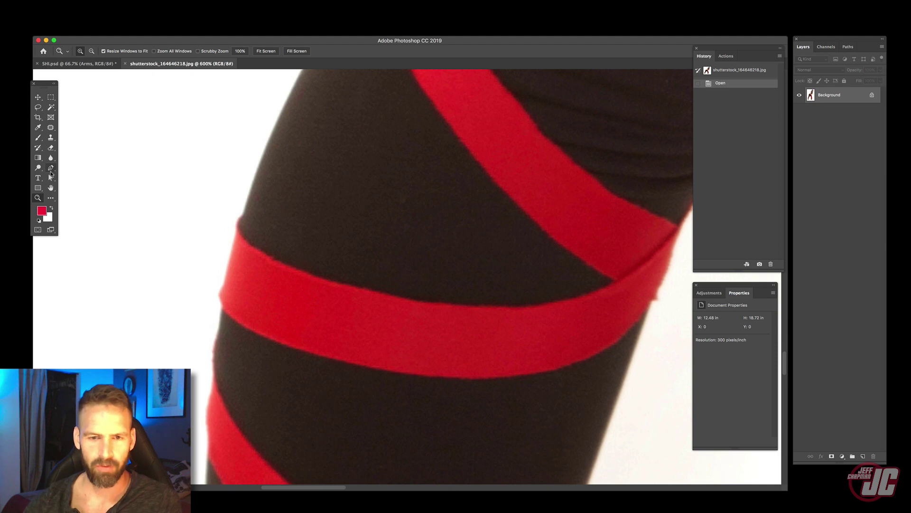
{"action": "left_click", "coordinate": [49, 168]}
{"action": "left_click_drag", "start_coordinate": [287, 238], "coordinate": [284, 199]}
{"action": "left_click", "coordinate": [274, 172]}
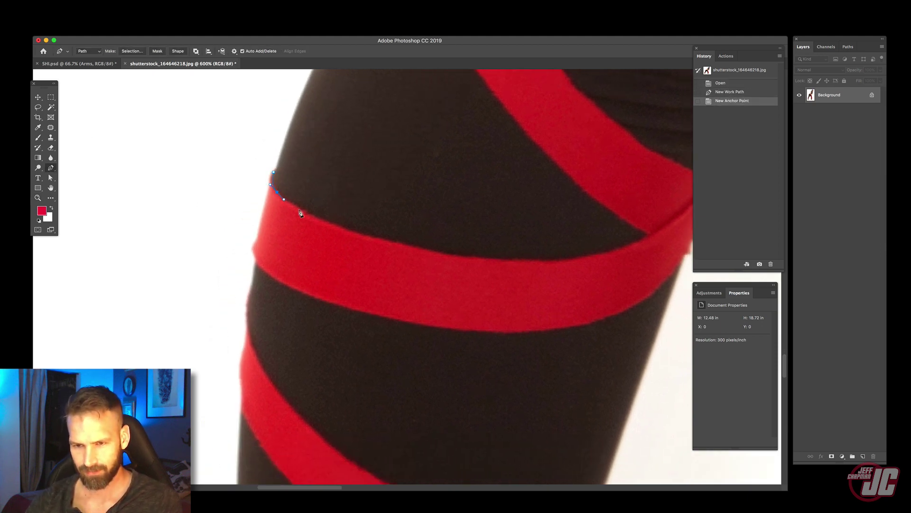
{"action": "left_click", "coordinate": [320, 220]}
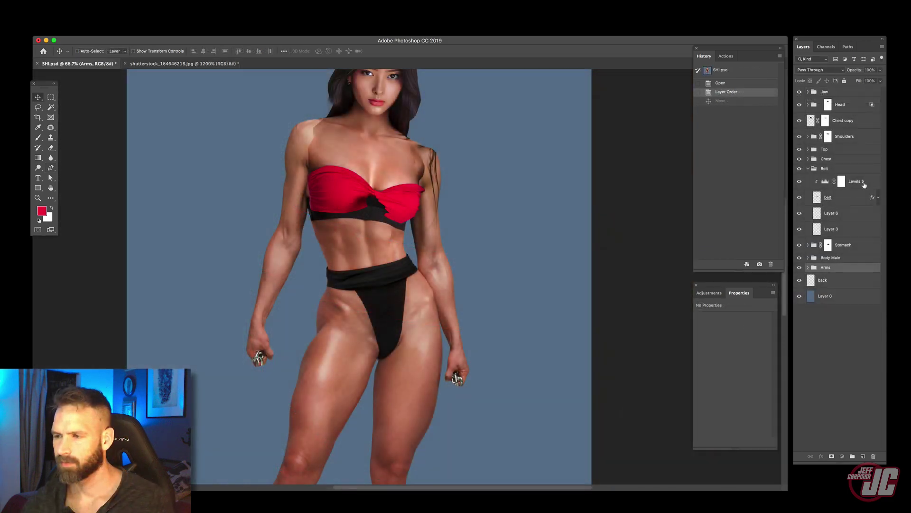
- Paste the copied red band above the Levels 5 layer in SHI.psd's Belt group and move it onto the hip
{"action": "left_click", "coordinate": [852, 181]}
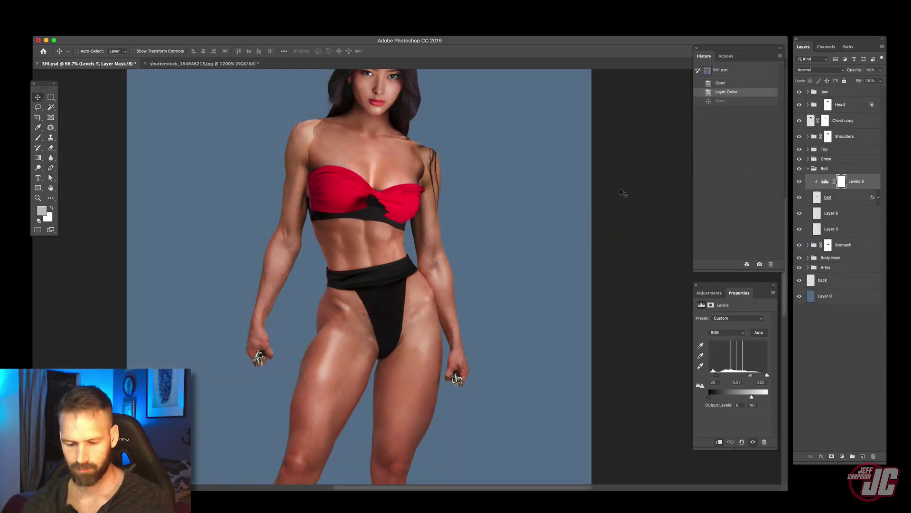
{"action": "key", "text": "super+v"}
{"action": "left_click_drag", "start_coordinate": [397, 274], "coordinate": [375, 316]}
- Free-transform the red band, stretching it across the hip until its inner end overlaps the black garment
{"action": "left_click", "coordinate": [38, 197]}
{"action": "left_click", "coordinate": [382, 315]}
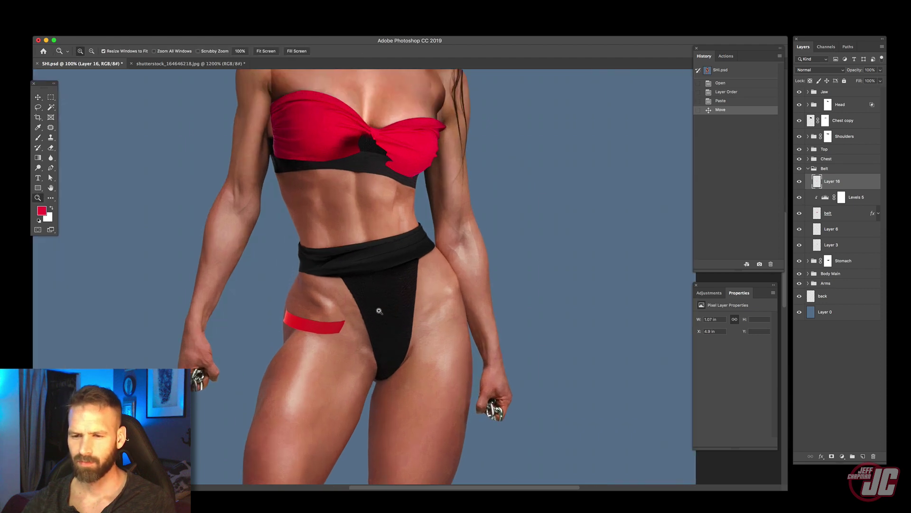
{"action": "left_click", "coordinate": [378, 307]}
{"action": "left_click", "coordinate": [326, 317]}
{"action": "left_click_drag", "start_coordinate": [256, 259], "coordinate": [341, 274]}
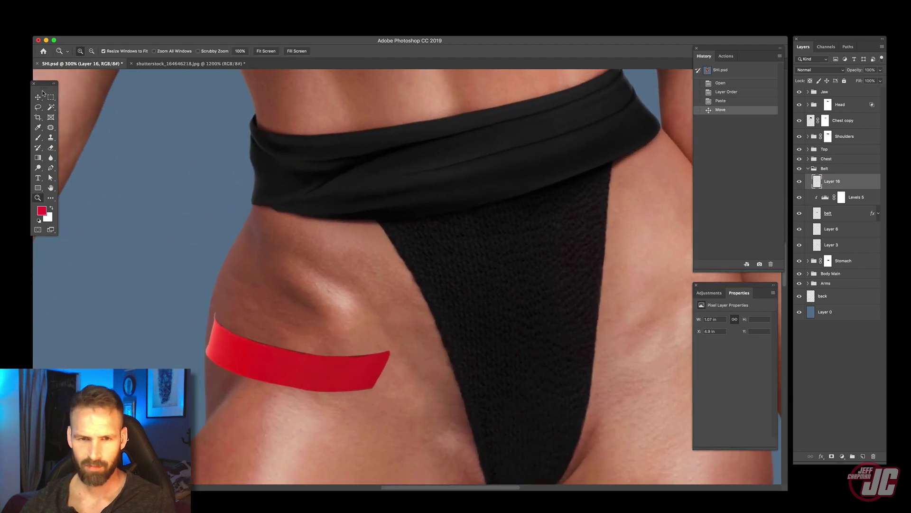
{"action": "key", "text": "v"}
{"action": "key", "text": "ctrl+t"}
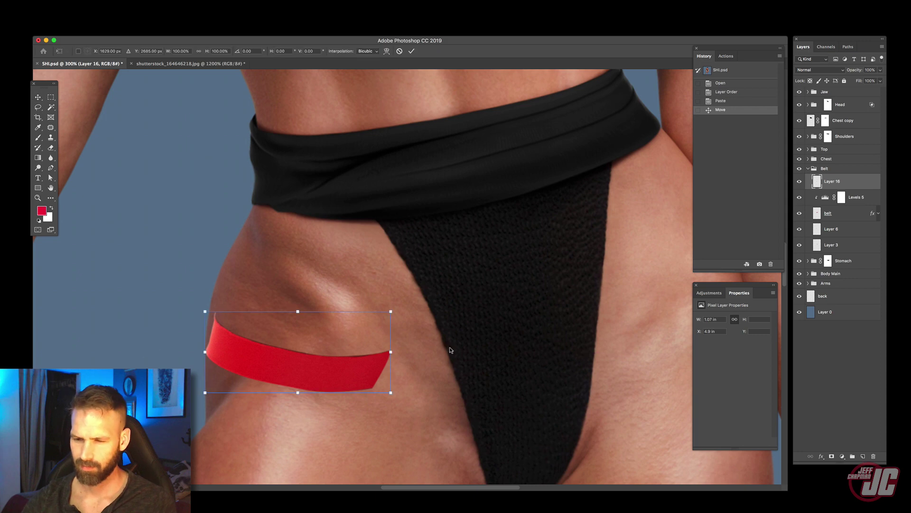
{"action": "left_click_drag", "start_coordinate": [393, 355], "coordinate": [426, 352]}
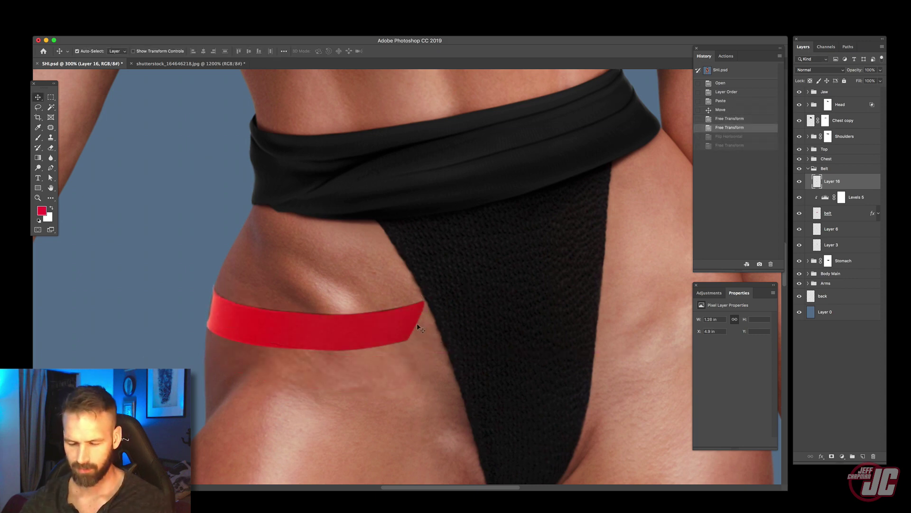
{"action": "key", "text": "ctrl+t"}
{"action": "left_click_drag", "start_coordinate": [423, 317], "coordinate": [457, 311]}
{"action": "key", "text": "Return"}
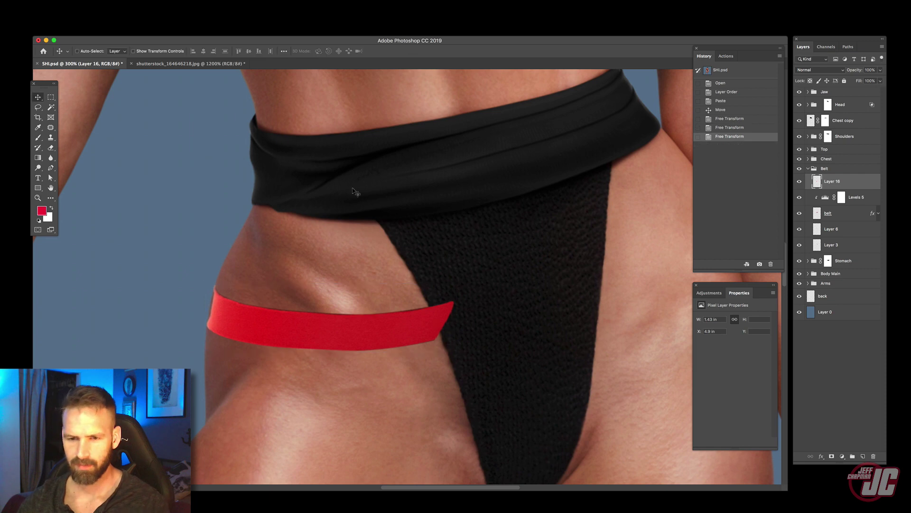
- Warp the red band so its ends follow the outer hip and the edge of the black garment
{"action": "left_click", "coordinate": [54, 11]}
{"action": "mouse_move", "coordinate": [73, 169]}
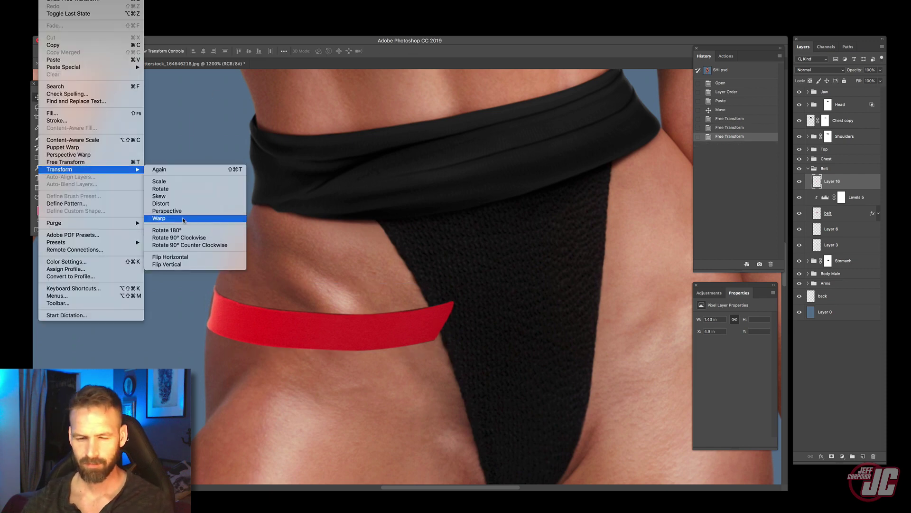
{"action": "left_click", "coordinate": [183, 219]}
{"action": "left_click_drag", "start_coordinate": [424, 346], "coordinate": [440, 347]}
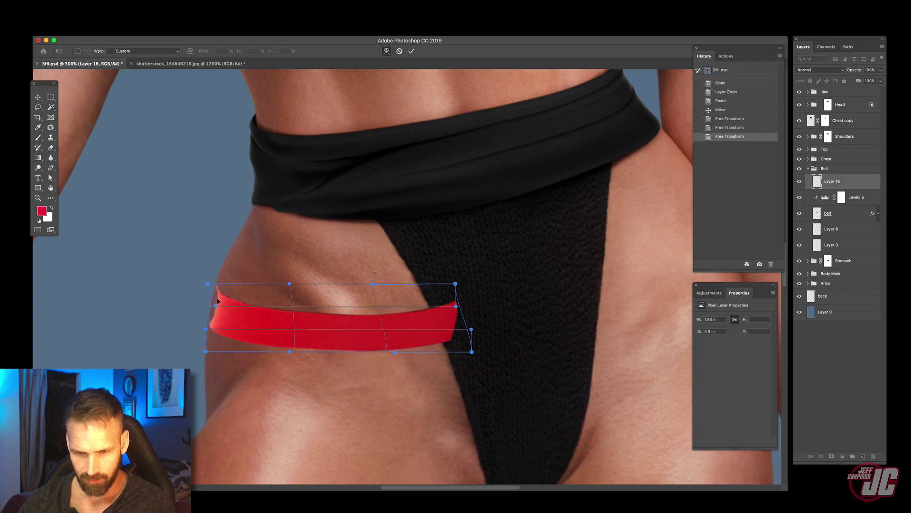
{"action": "left_click_drag", "start_coordinate": [208, 283], "coordinate": [212, 284]}
{"action": "left_click_drag", "start_coordinate": [214, 346], "coordinate": [217, 344]}
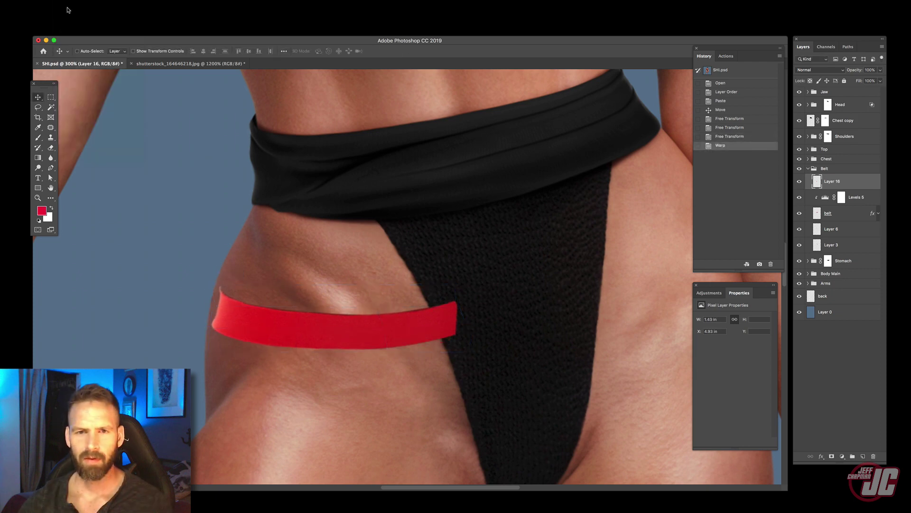
- Desaturate the red hip band
{"action": "left_click", "coordinate": [65, 1]}
{"action": "mouse_move", "coordinate": [71, 10]}
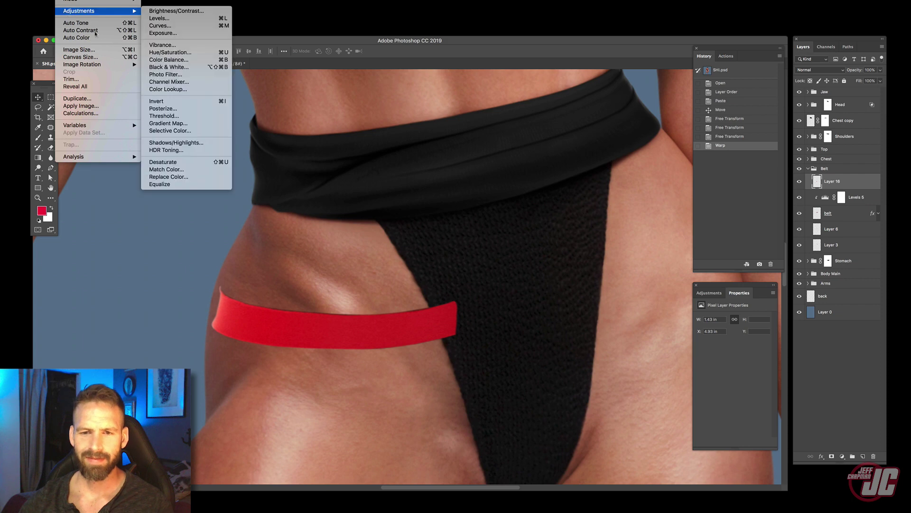
{"action": "left_click", "coordinate": [163, 161]}
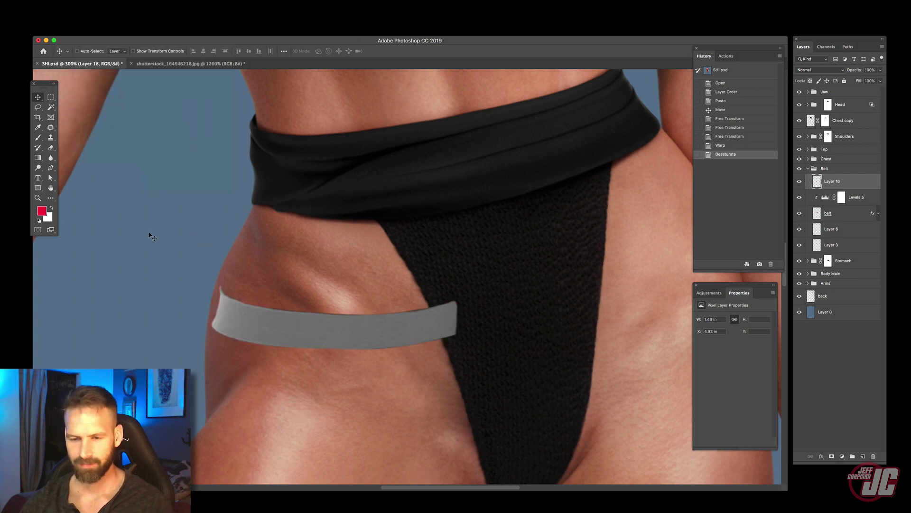
- Darken the hip band with Levels, setting the midtone input to 0.31 and the white output to 212
{"action": "left_click", "coordinate": [66, 2]}
{"action": "mouse_move", "coordinate": [72, 10]}
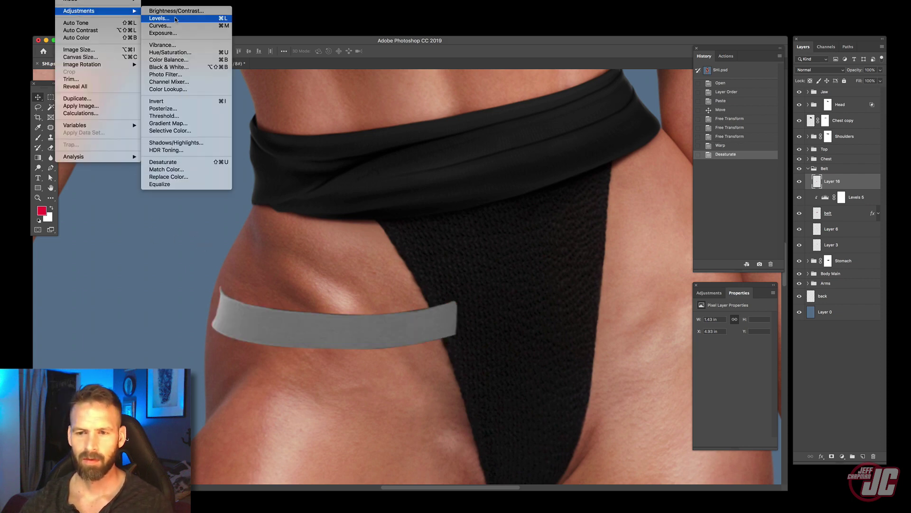
{"action": "left_click", "coordinate": [175, 18]}
{"action": "left_click_drag", "start_coordinate": [619, 177], "coordinate": [650, 178]}
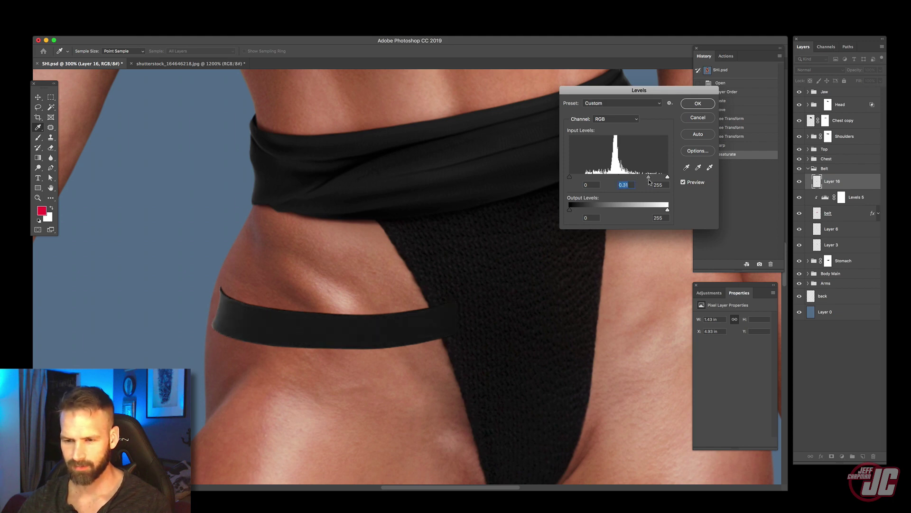
{"action": "left_click_drag", "start_coordinate": [666, 209], "coordinate": [653, 210]}
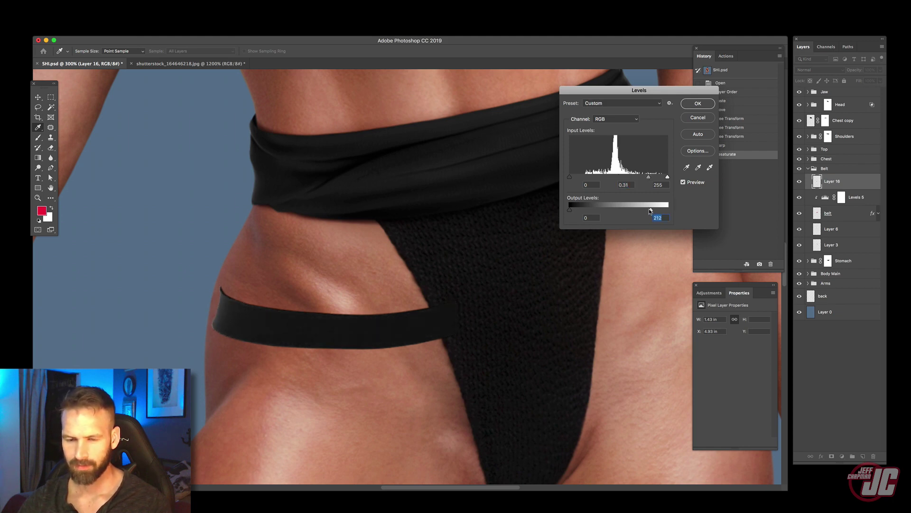
{"action": "left_click", "coordinate": [697, 104]}
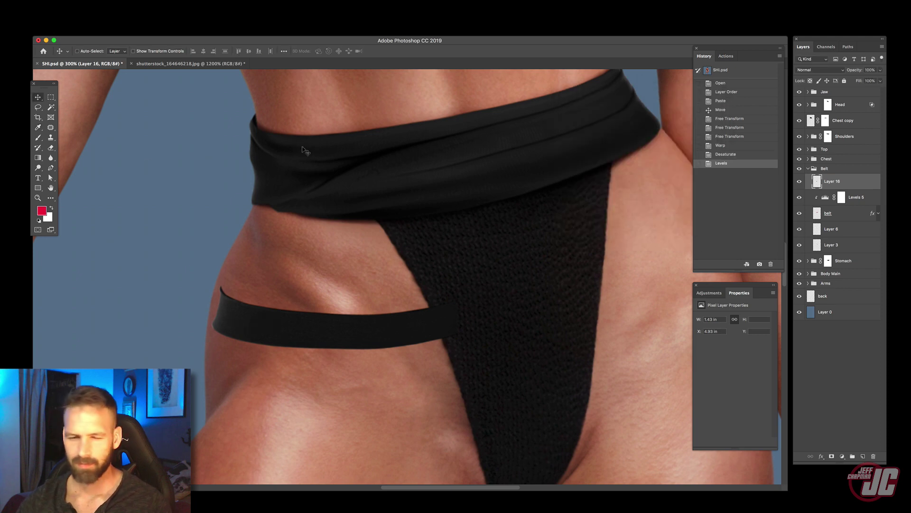
- Apply the Dodge tool to the hip band layer with a soft 236 px brush in the Midtones range
{"action": "left_click", "coordinate": [38, 168]}
{"action": "right_click", "coordinate": [353, 223]}
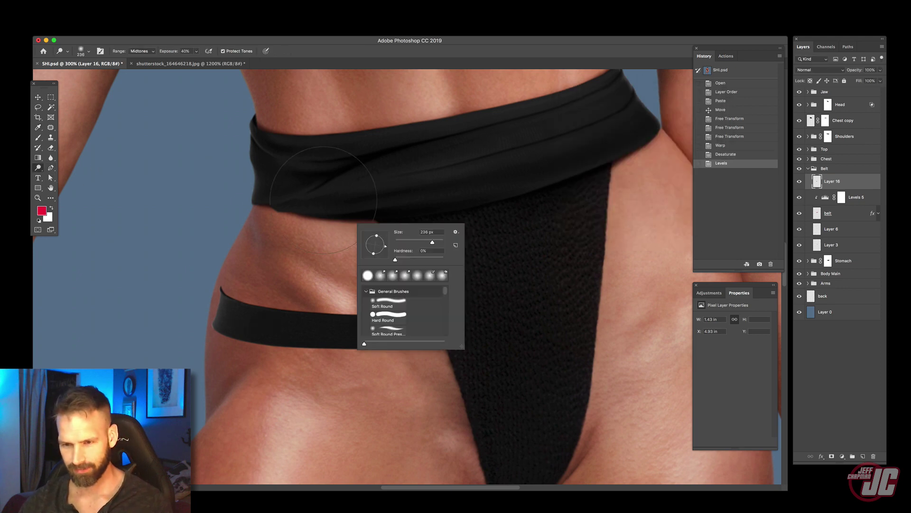
{"action": "left_click", "coordinate": [298, 209]}
{"action": "left_click", "coordinate": [398, 399]}
{"action": "left_click", "coordinate": [398, 399]}
- Reduce the Dodge tool's brush size to 175 px and set its range to Shadows
{"action": "right_click", "coordinate": [334, 208]}
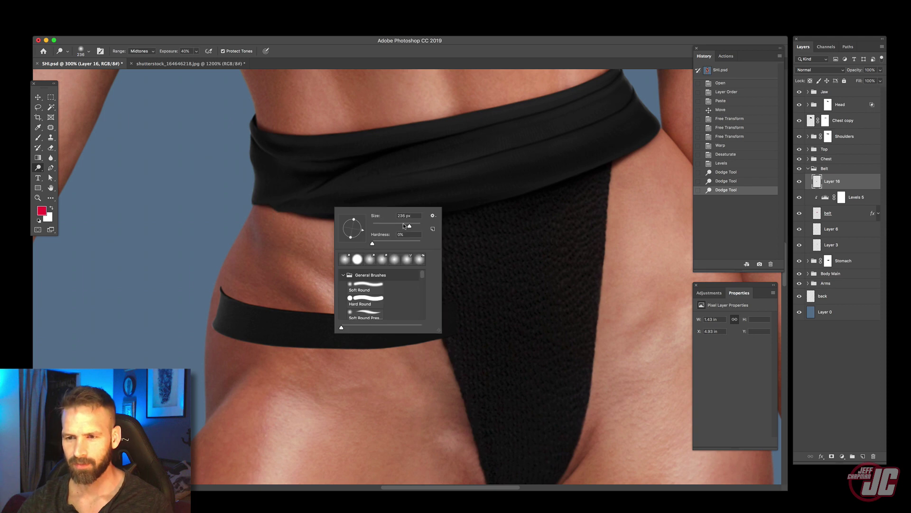
{"action": "left_click_drag", "start_coordinate": [408, 225], "coordinate": [404, 225]}
{"action": "left_click", "coordinate": [143, 51]}
{"action": "left_click", "coordinate": [140, 45]}
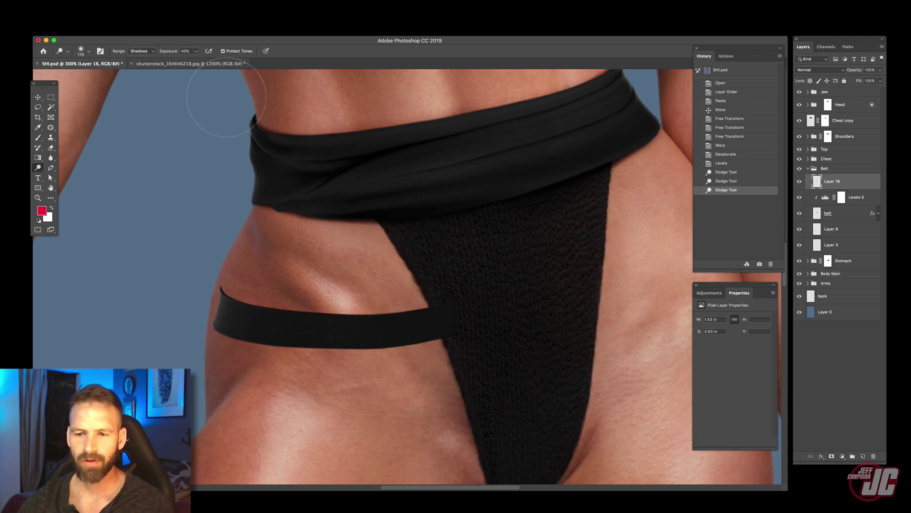
- Finish lightening the black hip band's shadows with the Dodge tool, and rename its layer to strap
{"action": "left_click", "coordinate": [410, 387]}
{"action": "left_click", "coordinate": [410, 387]}
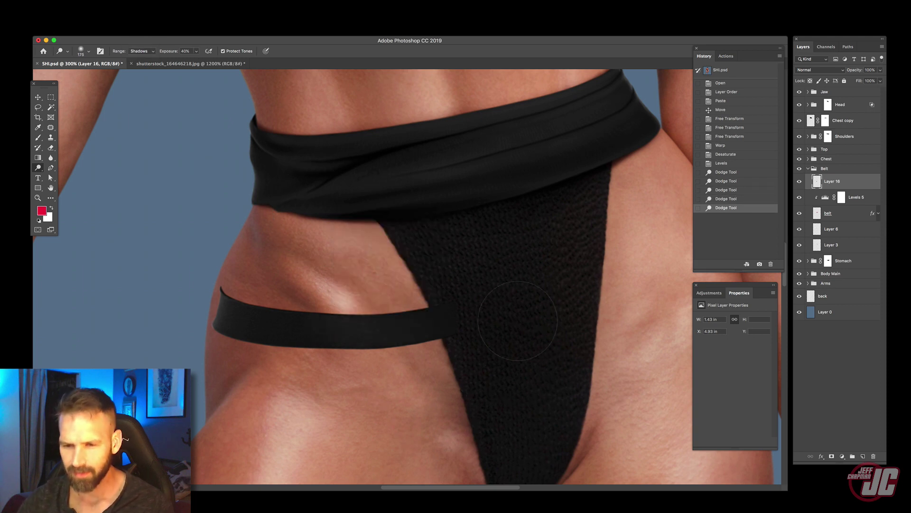
{"action": "key", "text": "v"}
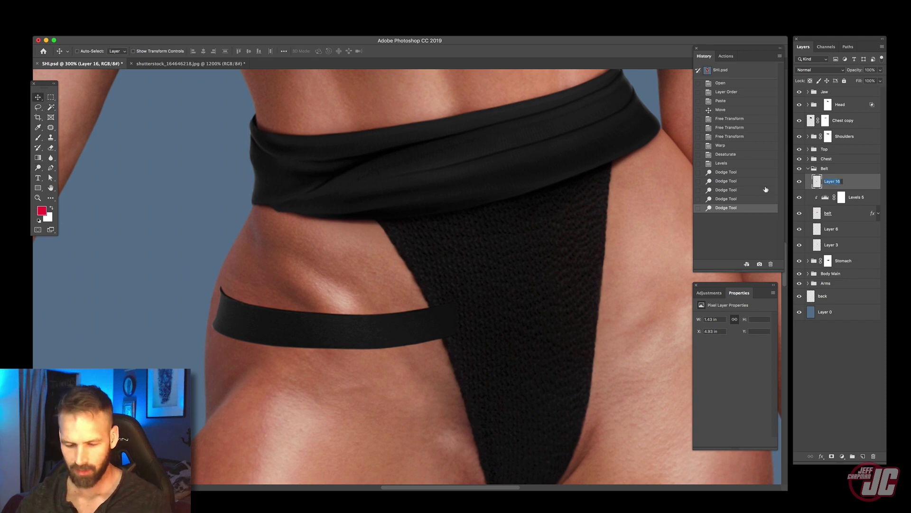
{"action": "type", "text": "s"}
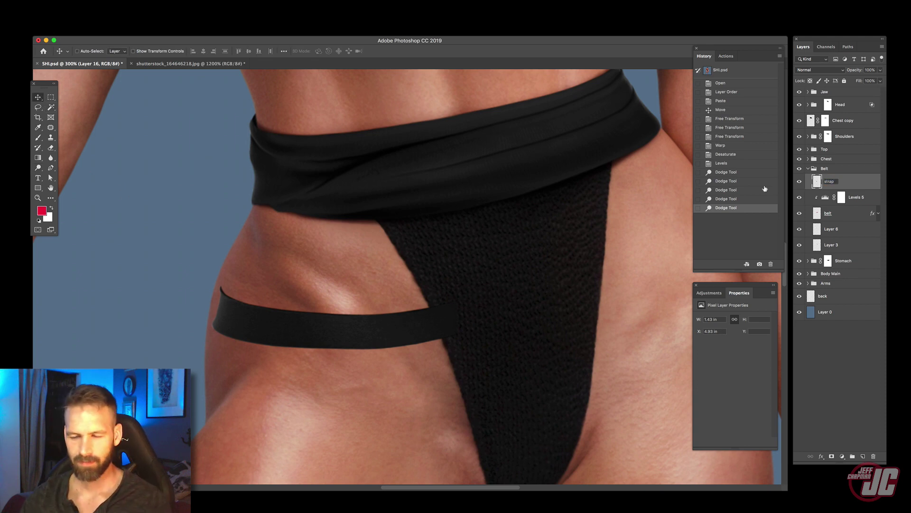
{"action": "type", "text": "trap"}
{"action": "key", "text": "Return"}
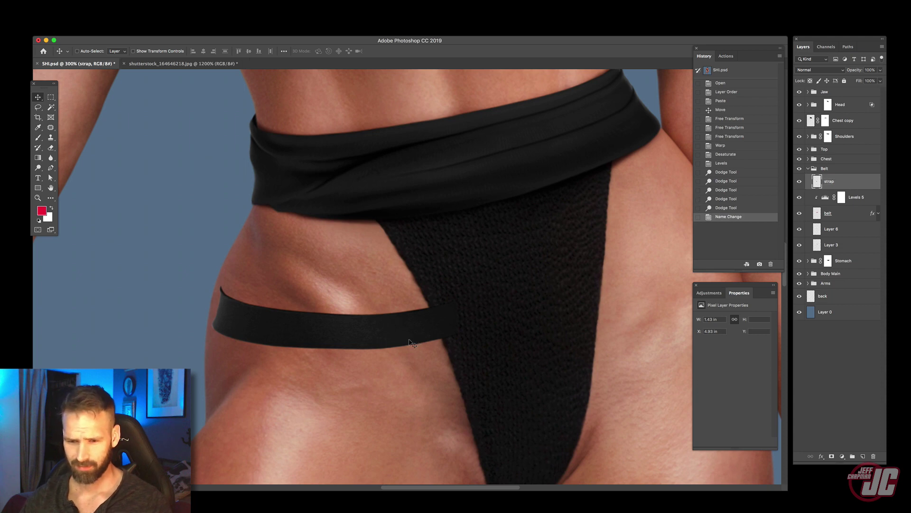
- Add a Multiply drop shadow to the strap layer, coloring it reddish brown from the skin above the strap
{"action": "left_click_drag", "start_coordinate": [383, 324], "coordinate": [350, 291]}
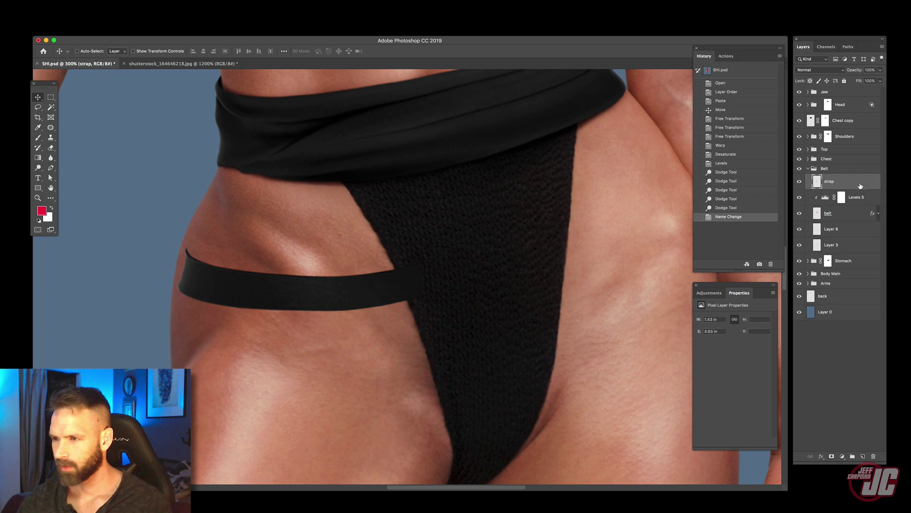
{"action": "double_click", "coordinate": [860, 182]}
{"action": "left_click_drag", "start_coordinate": [648, 85], "coordinate": [501, 84]}
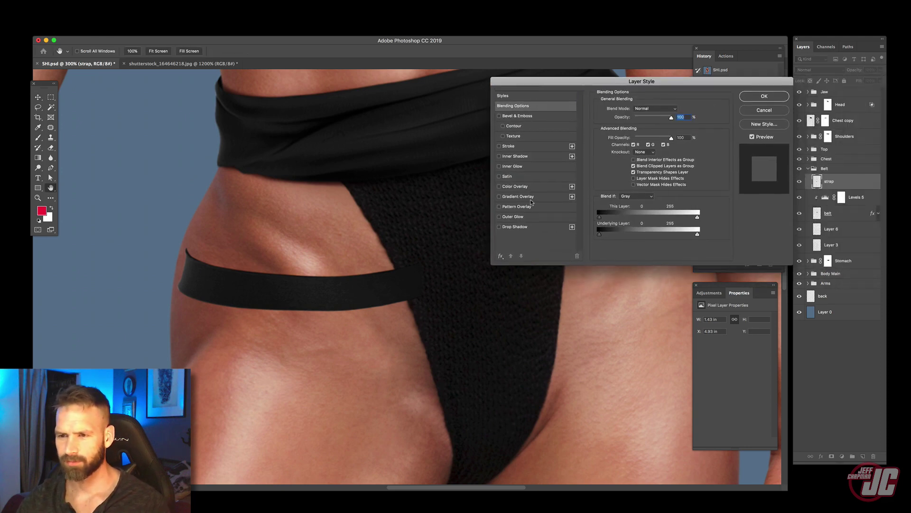
{"action": "left_click", "coordinate": [515, 227]}
{"action": "left_click", "coordinate": [676, 110]}
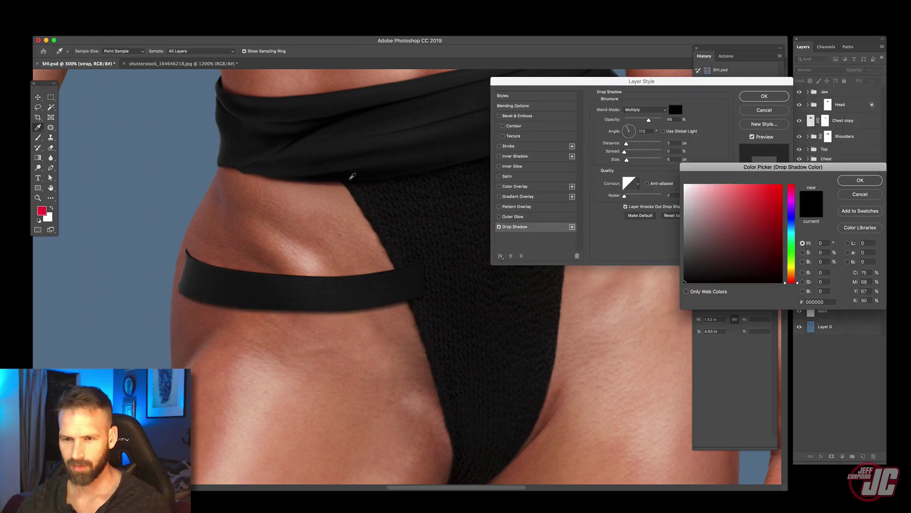
{"action": "left_click", "coordinate": [271, 252]}
{"action": "left_click", "coordinate": [850, 180]}
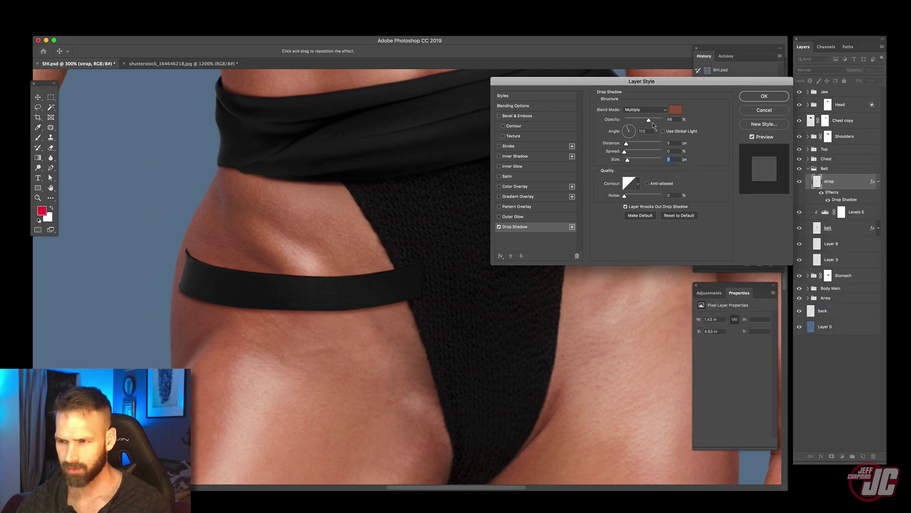
{"action": "left_click", "coordinate": [676, 110]}
{"action": "key", "text": "Return"}
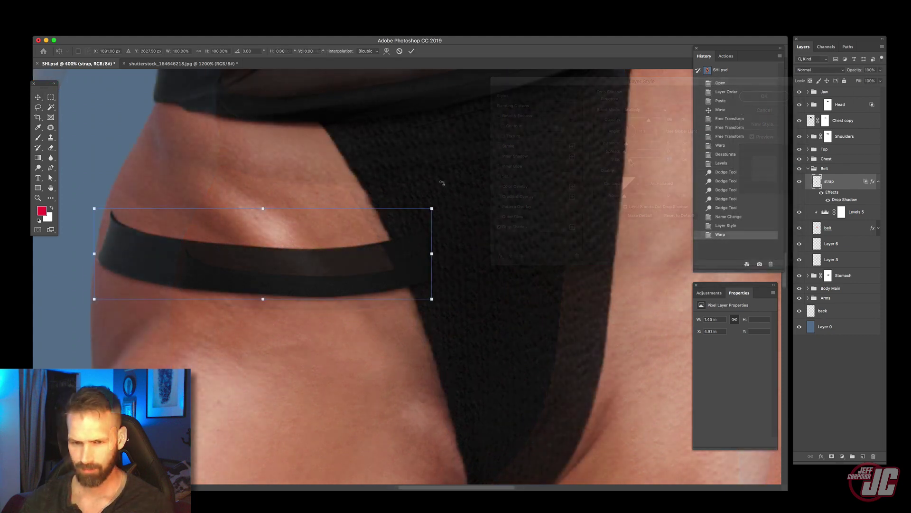
- Rotate the strap about 3° clockwise and adjust its fit around the hip
{"action": "mouse_move", "coordinate": [451, 192]}
{"action": "left_mouse_down"}
{"action": "mouse_move", "coordinate": [449, 185]}
{"action": "mouse_move", "coordinate": [451, 201]}
{"action": "left_mouse_up"}
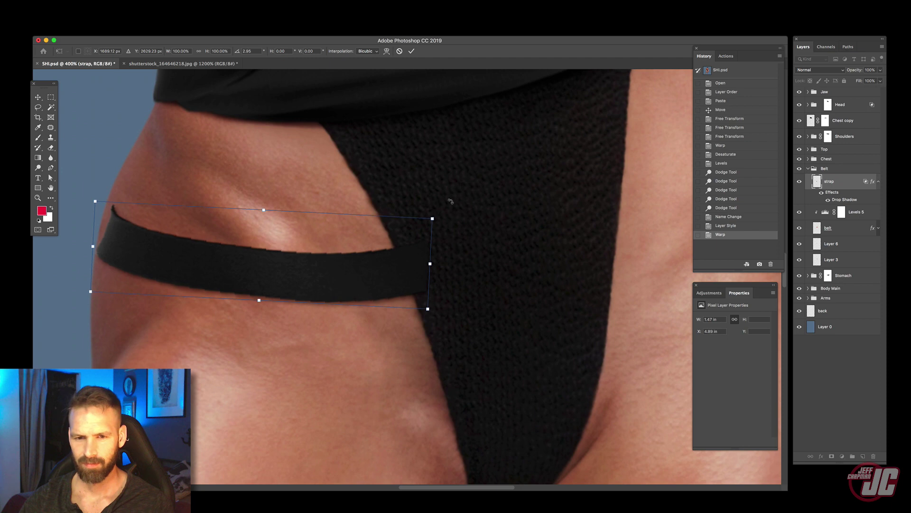
{"action": "mouse_move", "coordinate": [383, 270]}
{"action": "left_mouse_down"}
{"action": "mouse_move", "coordinate": [402, 252]}
{"action": "mouse_move", "coordinate": [383, 237]}
{"action": "left_mouse_up"}
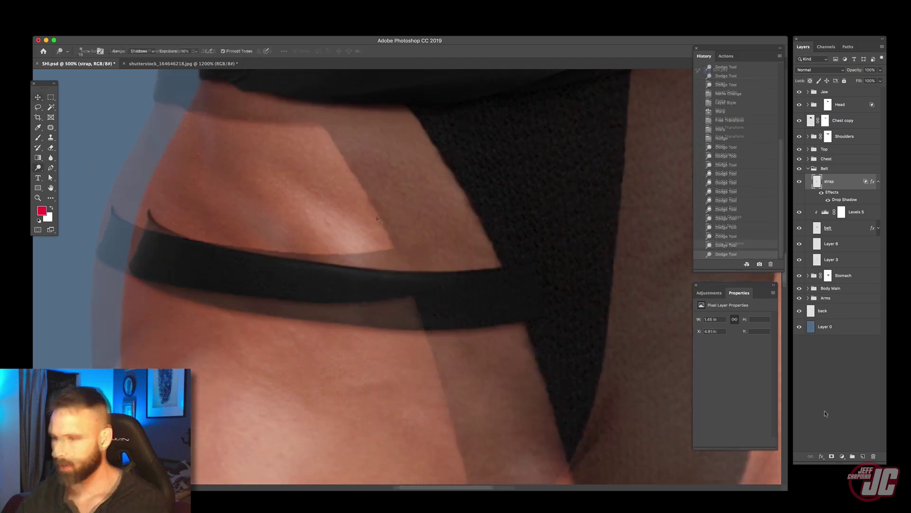
- Add a layer mask to the strap and paint it with a small black brush to hide the end overlapping the textured black fabric
{"action": "left_click", "coordinate": [832, 456]}
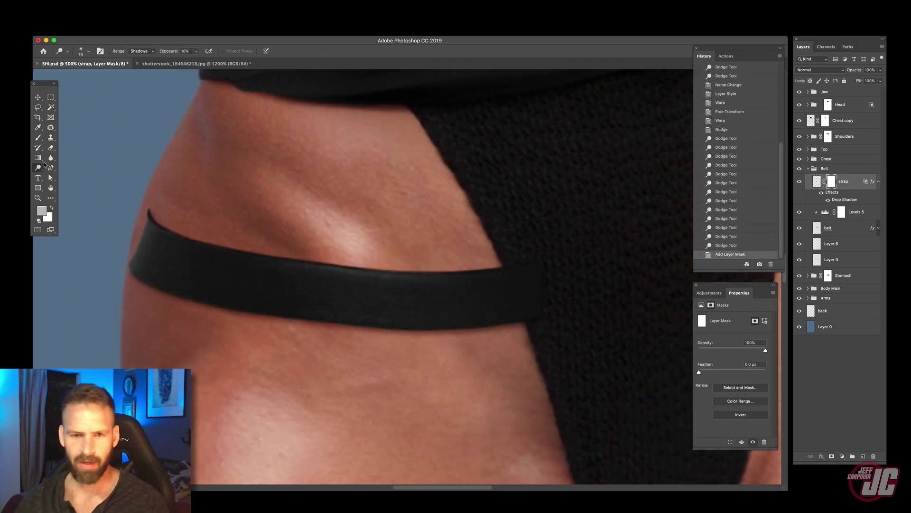
{"action": "left_click", "coordinate": [40, 220]}
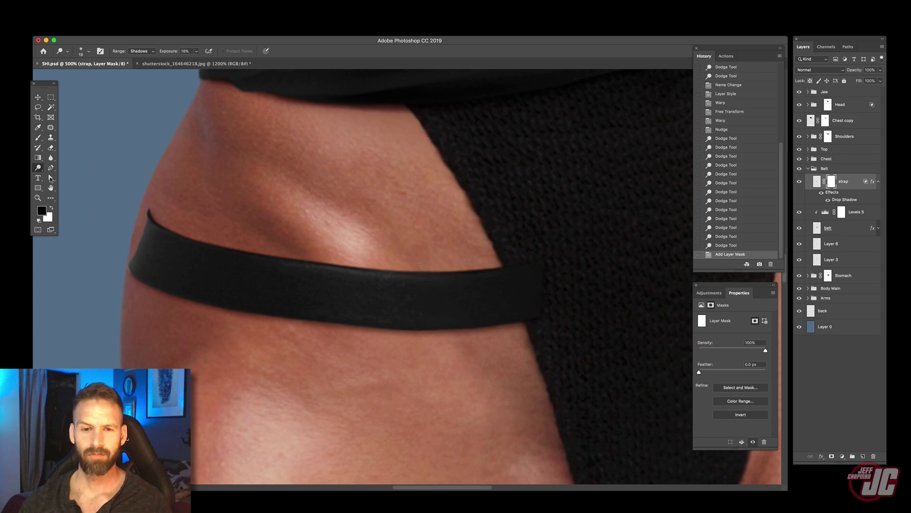
{"action": "left_click", "coordinate": [38, 137]}
{"action": "right_click", "coordinate": [552, 232]}
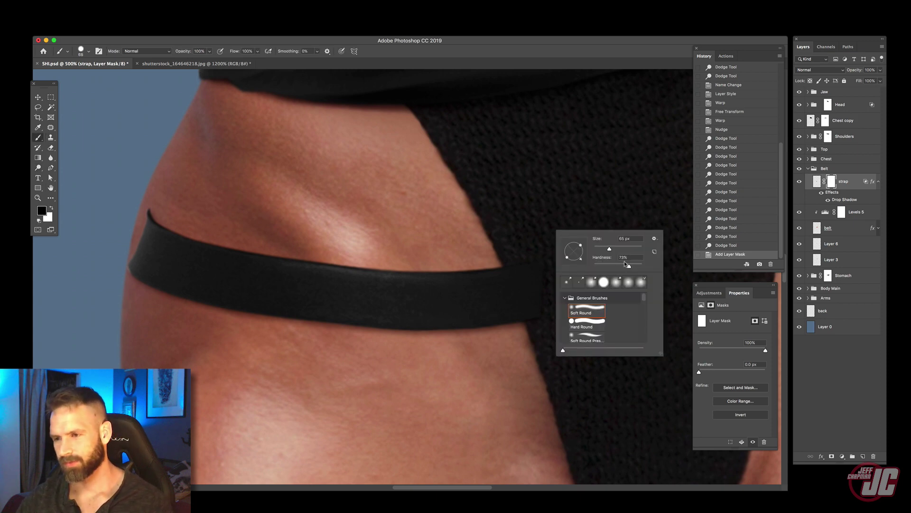
{"action": "left_click_drag", "start_coordinate": [610, 248], "coordinate": [597, 248]}
{"action": "key", "text": "Return"}
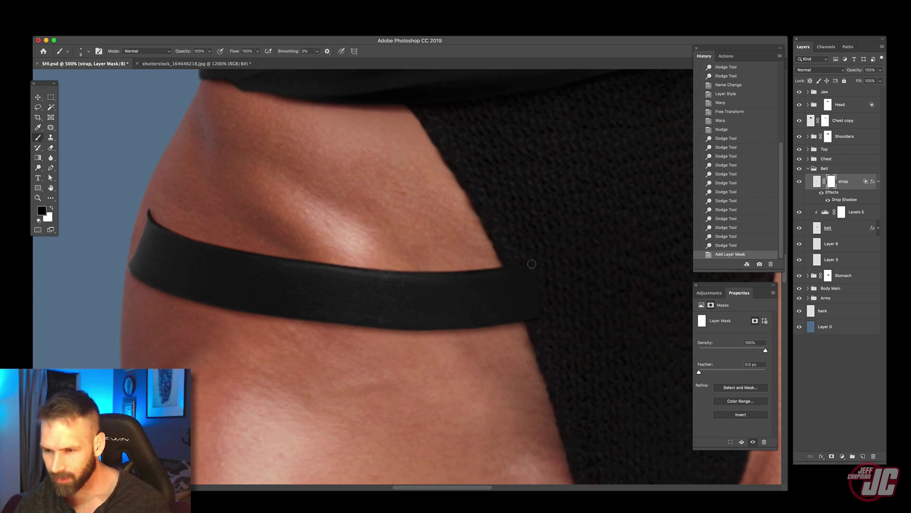
{"action": "mouse_move", "coordinate": [532, 264]}
{"action": "left_mouse_down"}
{"action": "mouse_move", "coordinate": [534, 308]}
{"action": "mouse_move", "coordinate": [516, 273]}
{"action": "mouse_move", "coordinate": [531, 328]}
{"action": "mouse_move", "coordinate": [527, 303]}
{"action": "left_mouse_up"}
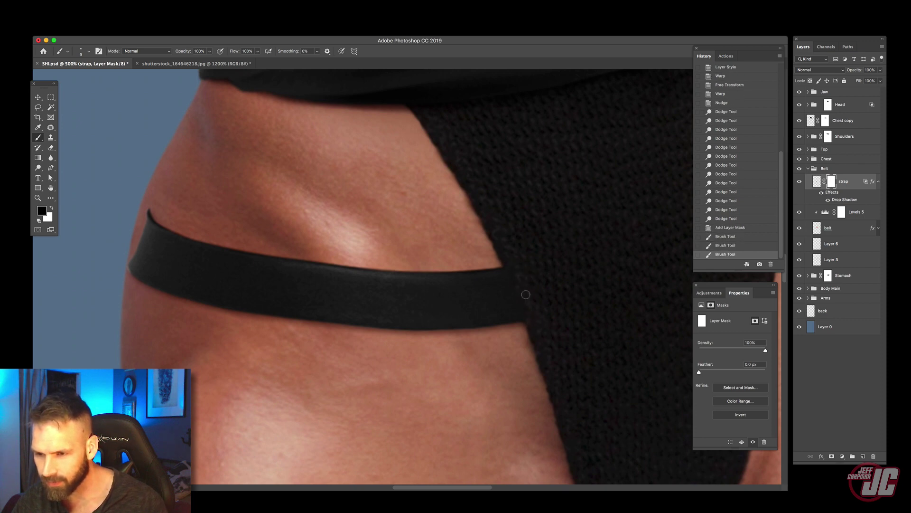
{"action": "left_click_drag", "start_coordinate": [508, 254], "coordinate": [550, 216]}
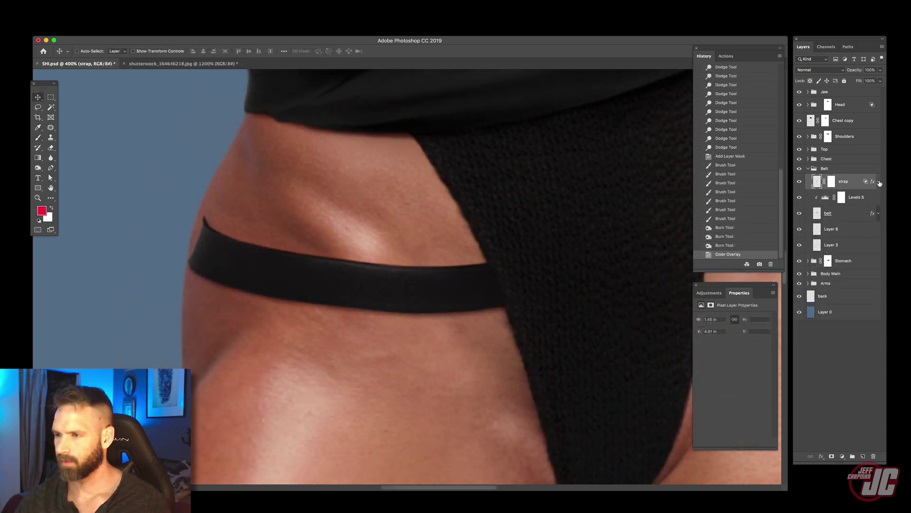
- Duplicate the strap layer, flip the copy horizontally and place it across the opposite hip
{"action": "key", "text": "super+j"}
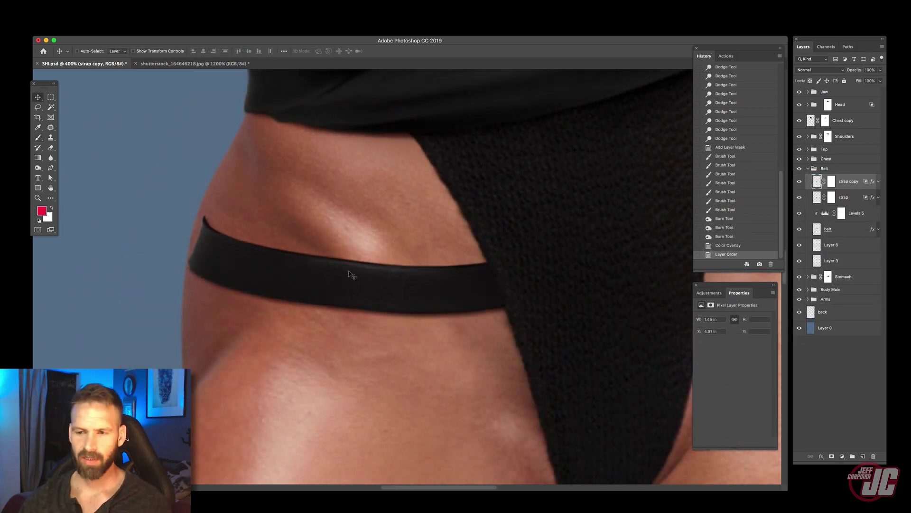
{"action": "left_click_drag", "start_coordinate": [352, 276], "coordinate": [554, 258]}
{"action": "left_click_drag", "start_coordinate": [512, 266], "coordinate": [165, 296]}
{"action": "left_click", "coordinate": [65, 1]}
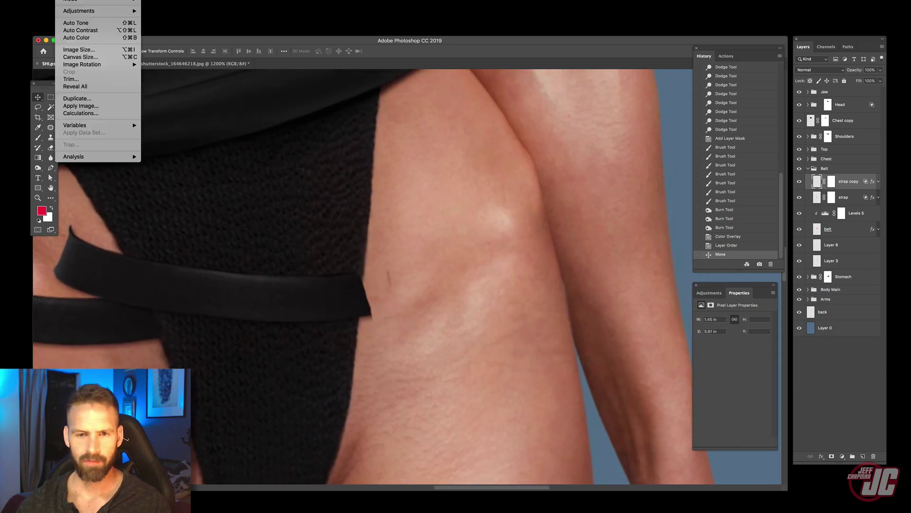
{"action": "mouse_move", "coordinate": [47, 1]}
{"action": "mouse_move", "coordinate": [70, 169]}
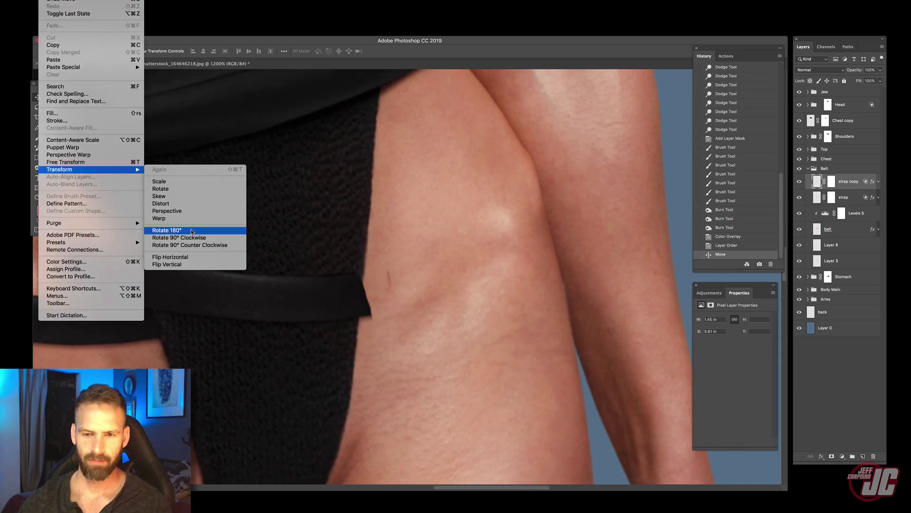
{"action": "left_click", "coordinate": [188, 259]}
{"action": "left_click_drag", "start_coordinate": [319, 297], "coordinate": [488, 240]}
- Scale the strap copy down slightly with Free Transform to match the width of the hip
{"action": "key", "text": "ctrl+t"}
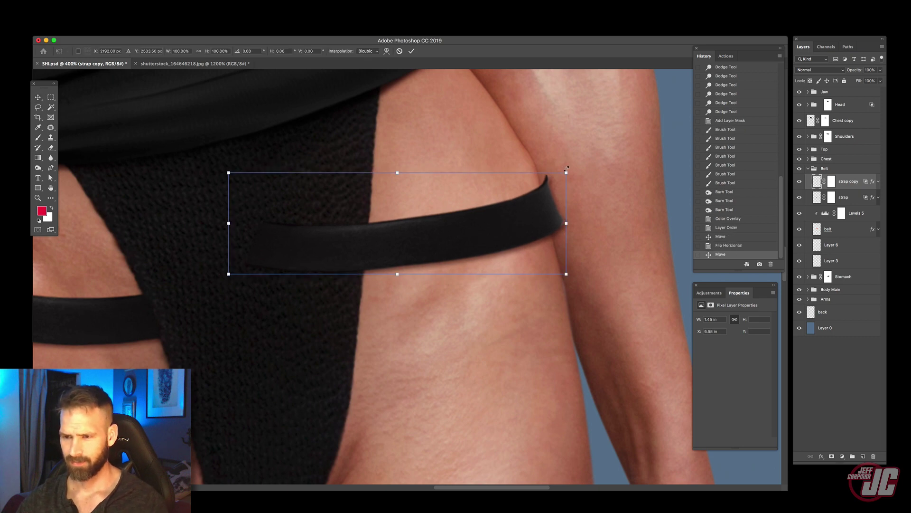
{"action": "left_click_drag", "start_coordinate": [568, 168], "coordinate": [551, 177]}
{"action": "key", "text": "Return"}
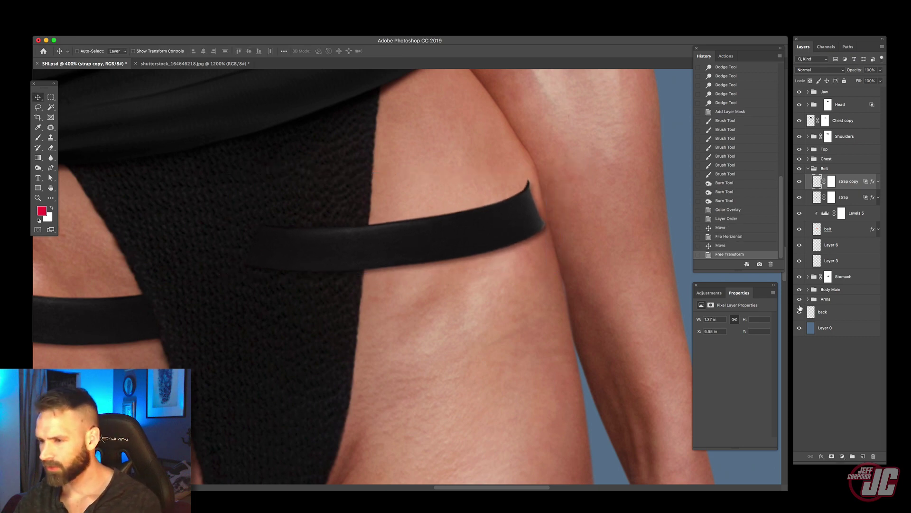
- Hide the Arms group, then scale the strap copy to about 92.7% and rotate it counter-clockwise to meet the hip's outer edge
{"action": "left_click", "coordinate": [800, 300]}
{"action": "mouse_move", "coordinate": [505, 216]}
{"action": "left_mouse_down"}
{"action": "mouse_move", "coordinate": [532, 211]}
{"action": "mouse_move", "coordinate": [519, 223]}
{"action": "left_mouse_up"}
{"action": "key", "text": "ctrl+t"}
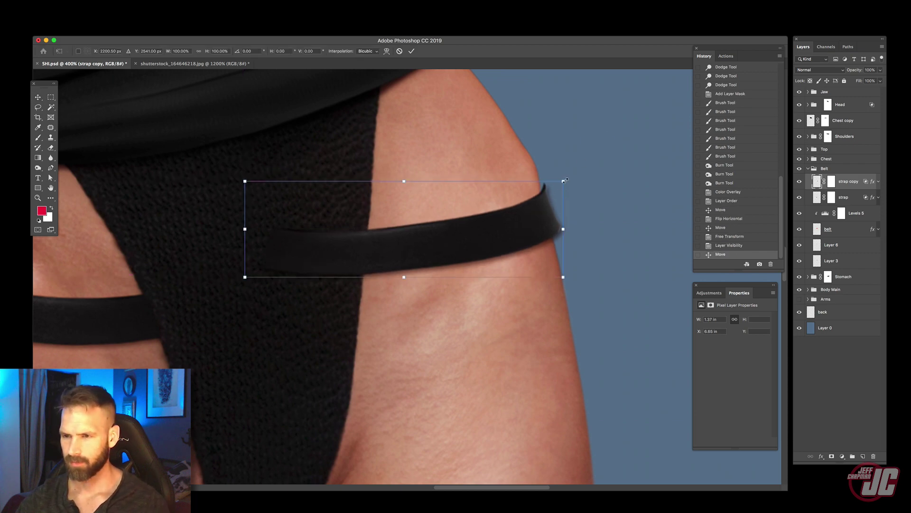
{"action": "left_click_drag", "start_coordinate": [560, 184], "coordinate": [537, 191]}
{"action": "left_click_drag", "start_coordinate": [465, 237], "coordinate": [493, 240]}
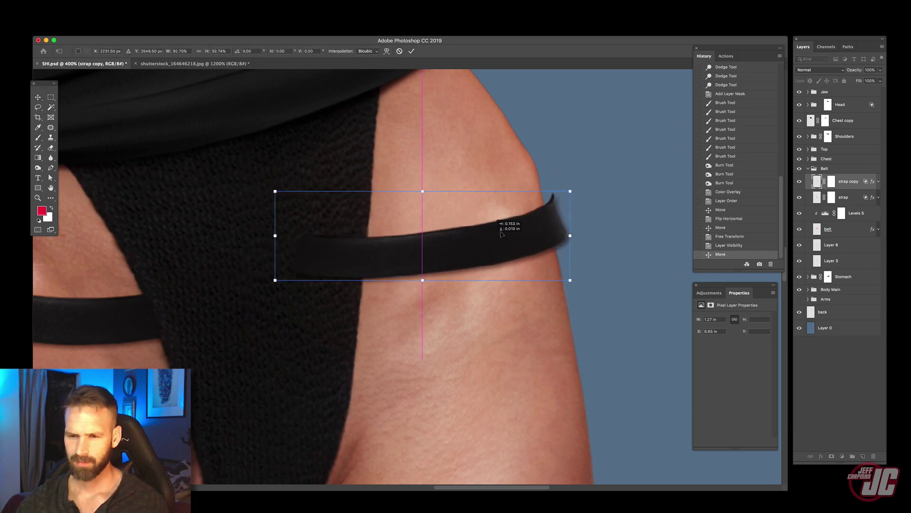
{"action": "left_click_drag", "start_coordinate": [578, 173], "coordinate": [592, 148]}
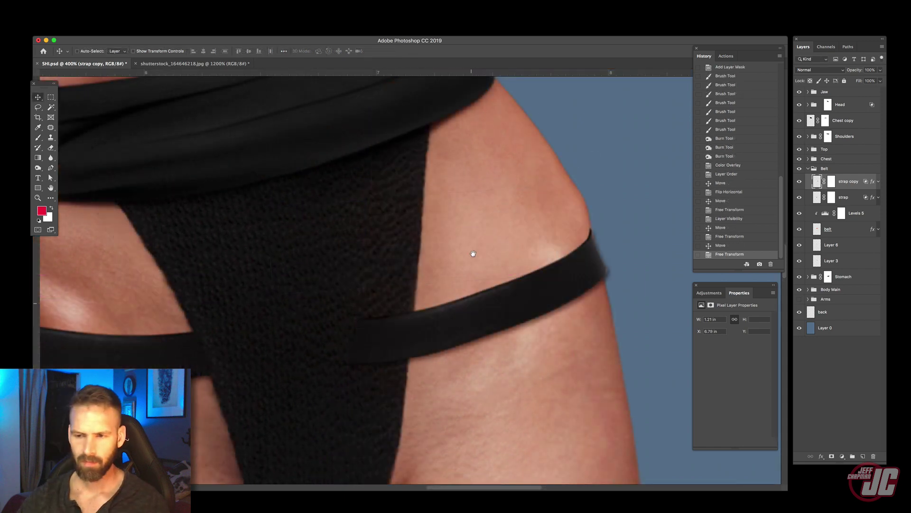
- Set the strap copy's drop shadow to a 49° angle and 93% opacity
{"action": "left_click_drag", "start_coordinate": [474, 253], "coordinate": [450, 160]}
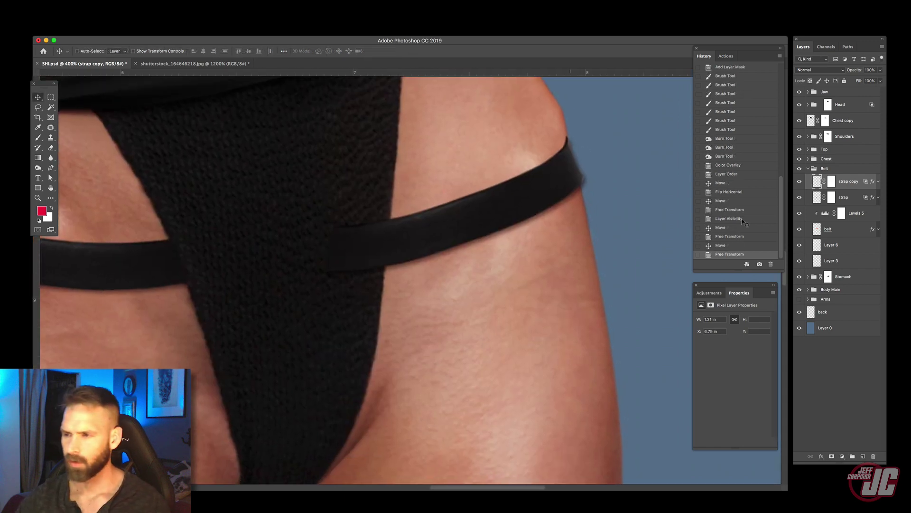
{"action": "double_click", "coordinate": [812, 186]}
{"action": "left_click_drag", "start_coordinate": [563, 84], "coordinate": [564, 257]}
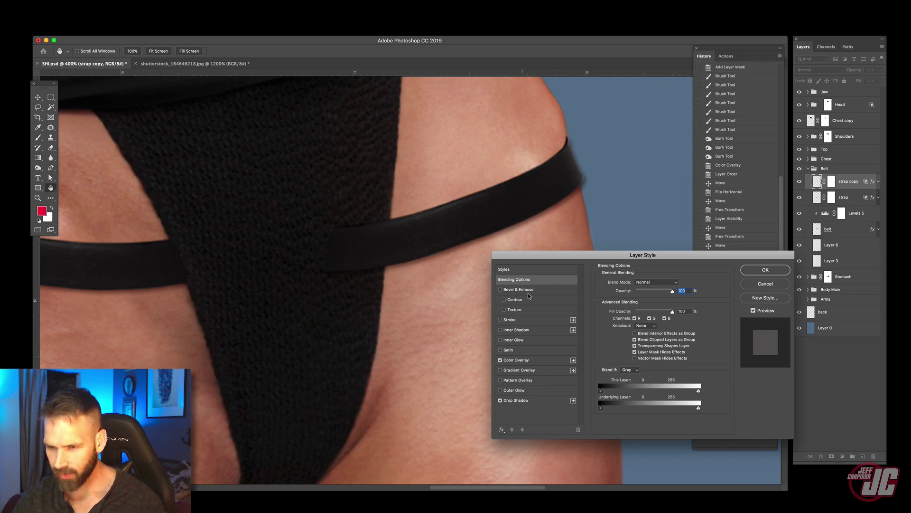
{"action": "left_click", "coordinate": [529, 401]}
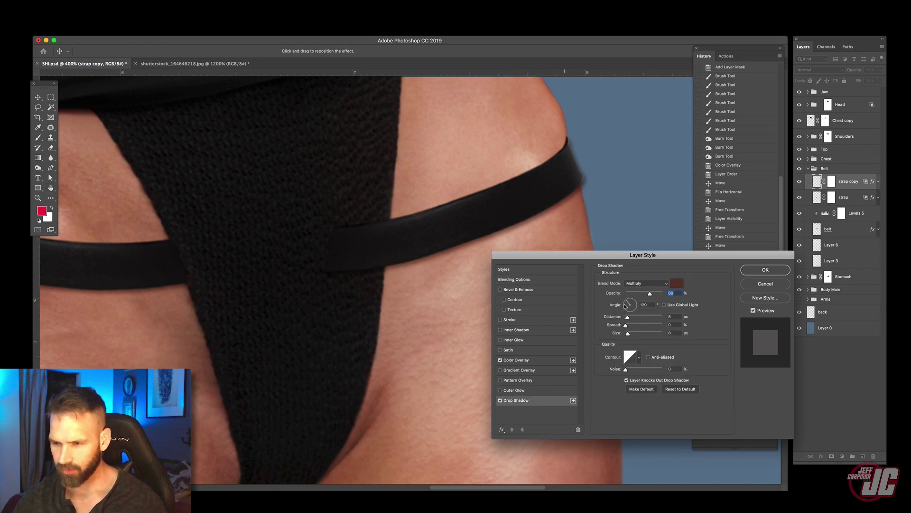
{"action": "left_click_drag", "start_coordinate": [636, 300], "coordinate": [638, 299]}
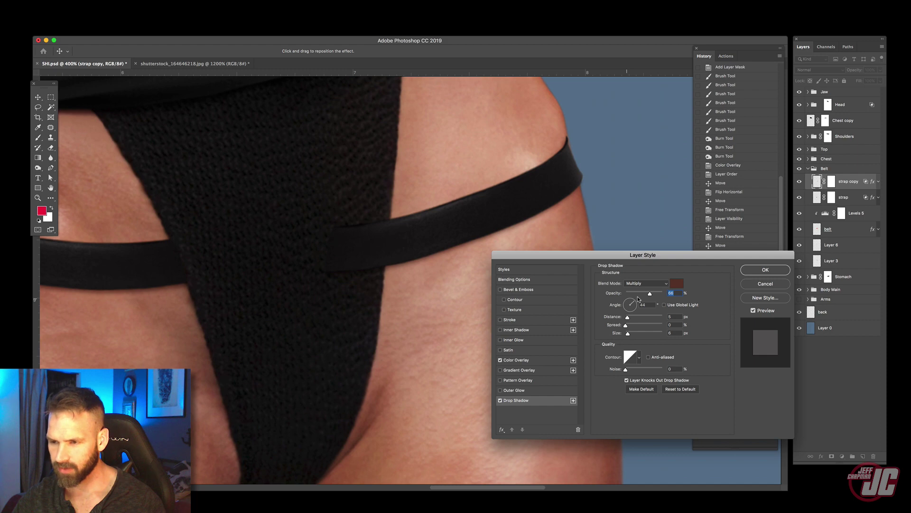
{"action": "left_click", "coordinate": [639, 299]}
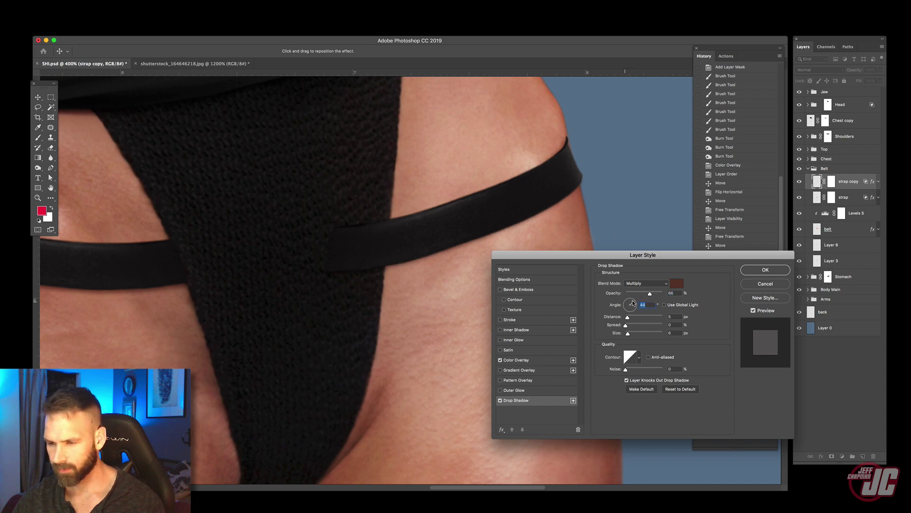
{"action": "left_click_drag", "start_coordinate": [633, 302], "coordinate": [635, 302]}
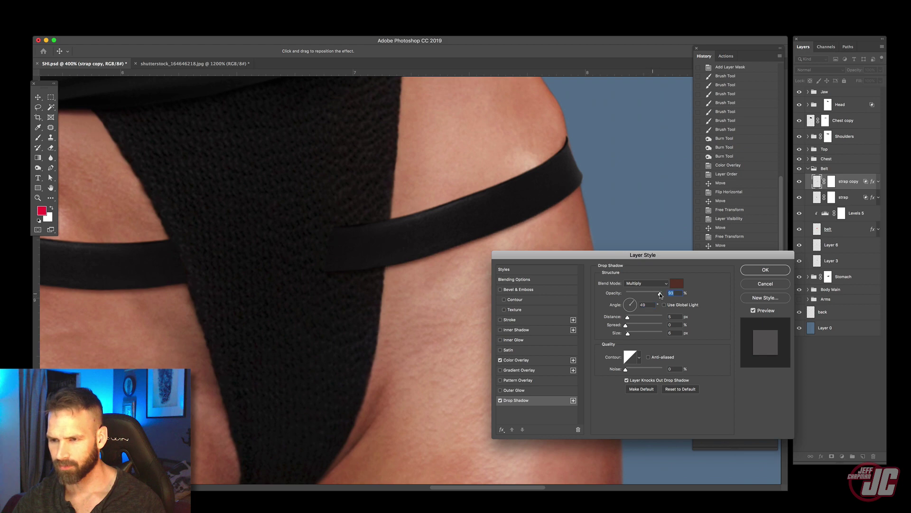
{"action": "left_click", "coordinate": [762, 270]}
- Paint black on the strap copy's layer mask at 100% brush opacity to hide its inner end over the textured black fabric
{"action": "left_click", "coordinate": [38, 197]}
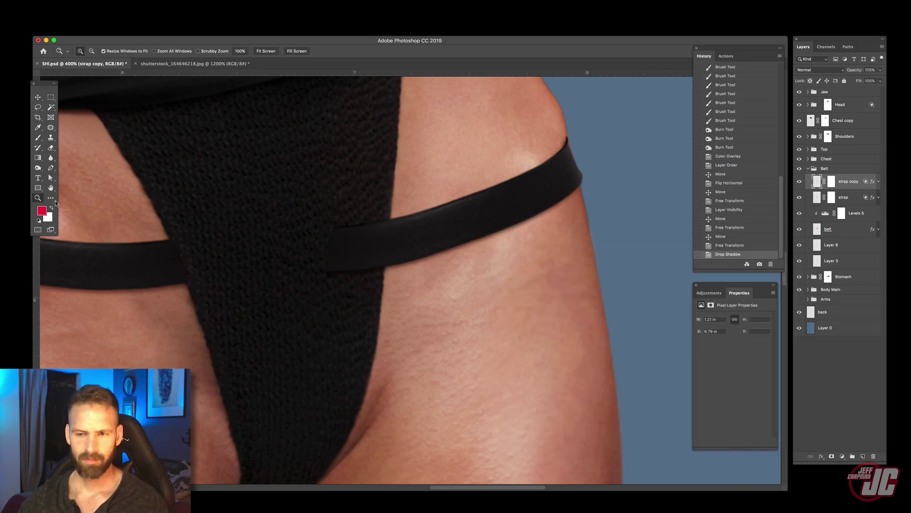
{"action": "left_click", "coordinate": [411, 279], "text": "alt"}
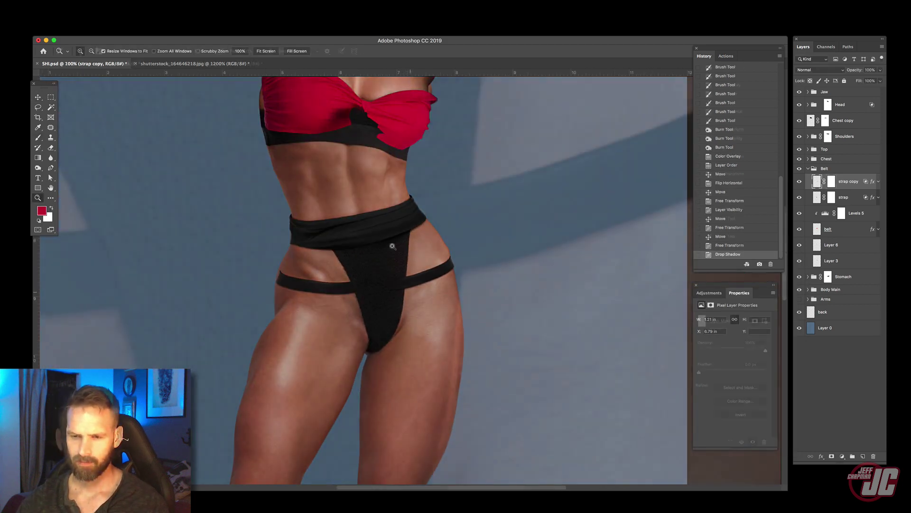
{"action": "left_click_drag", "start_coordinate": [209, 60], "coordinate": [223, 60]}
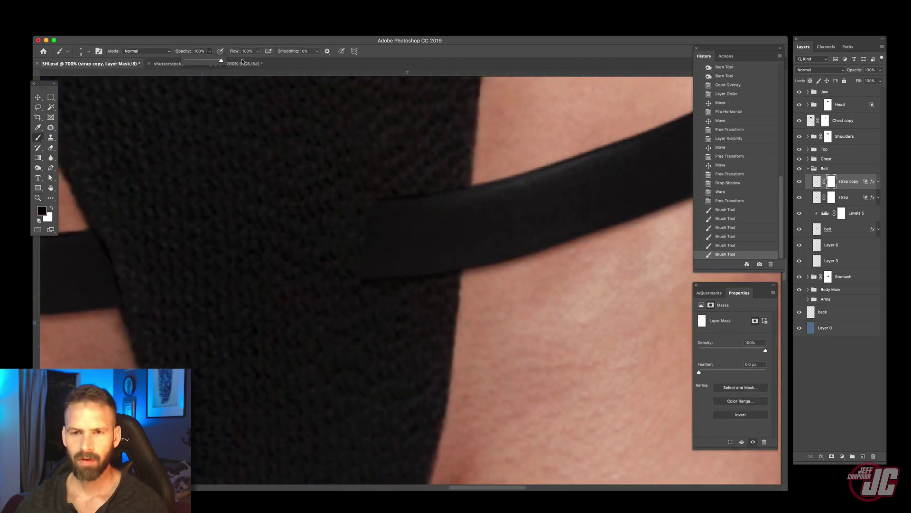
{"action": "key", "text": "Return"}
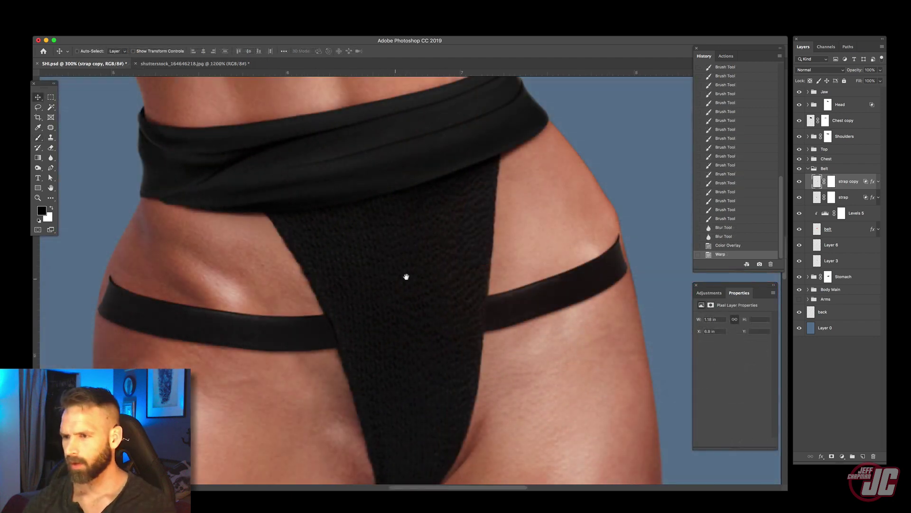
- Make the Main body layer mask in the Body Main group active for brushing in black at the strap's outer end
{"action": "left_click_drag", "start_coordinate": [406, 277], "coordinate": [415, 268]}
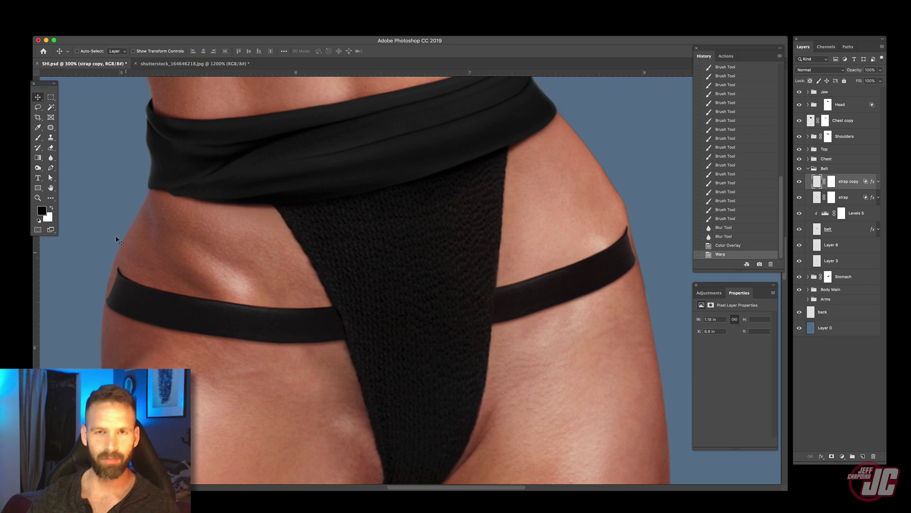
{"action": "left_click", "coordinate": [38, 198]}
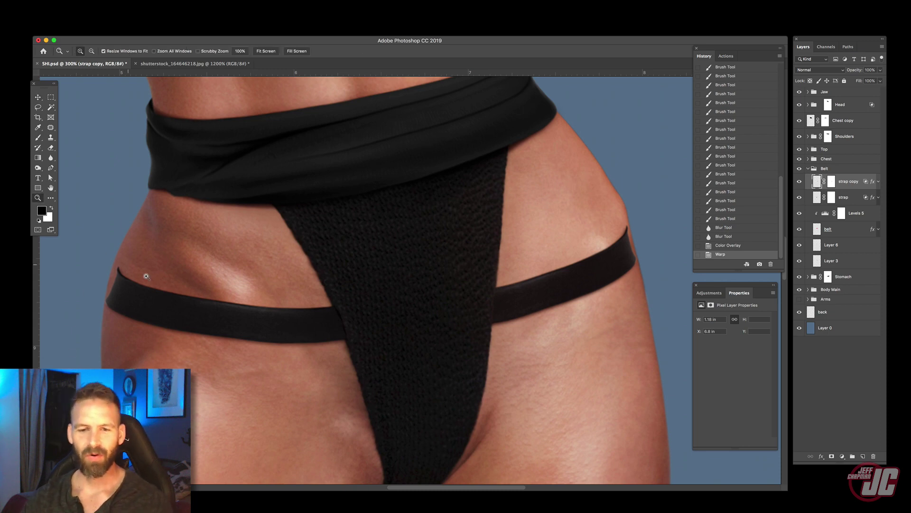
{"action": "left_click", "coordinate": [132, 288]}
{"action": "left_click", "coordinate": [124, 263]}
{"action": "left_click", "coordinate": [205, 255]}
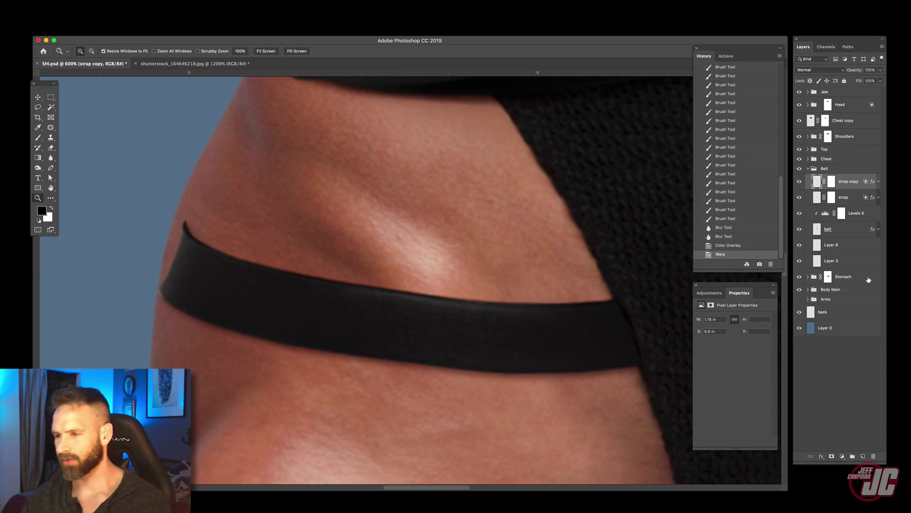
{"action": "left_click", "coordinate": [808, 289]}
{"action": "left_click", "coordinate": [831, 349]}
{"action": "key", "text": "x"}
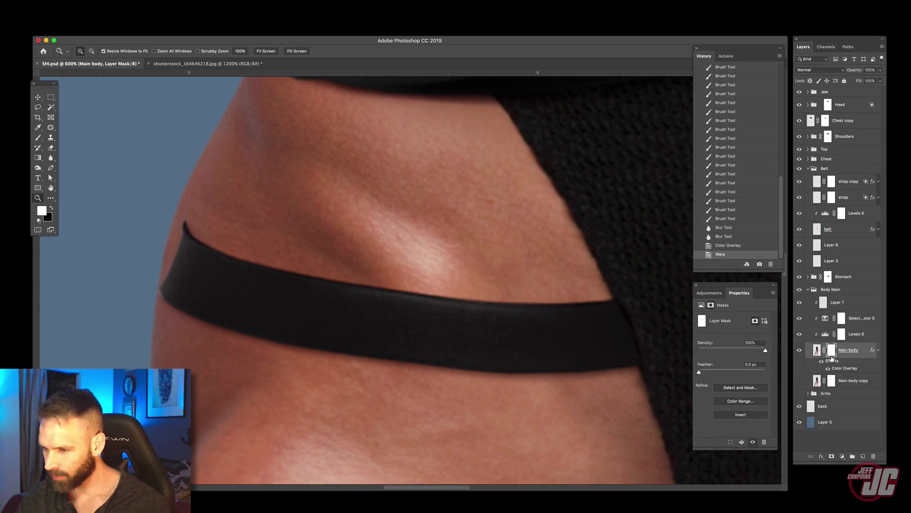
{"action": "left_click", "coordinate": [52, 207]}
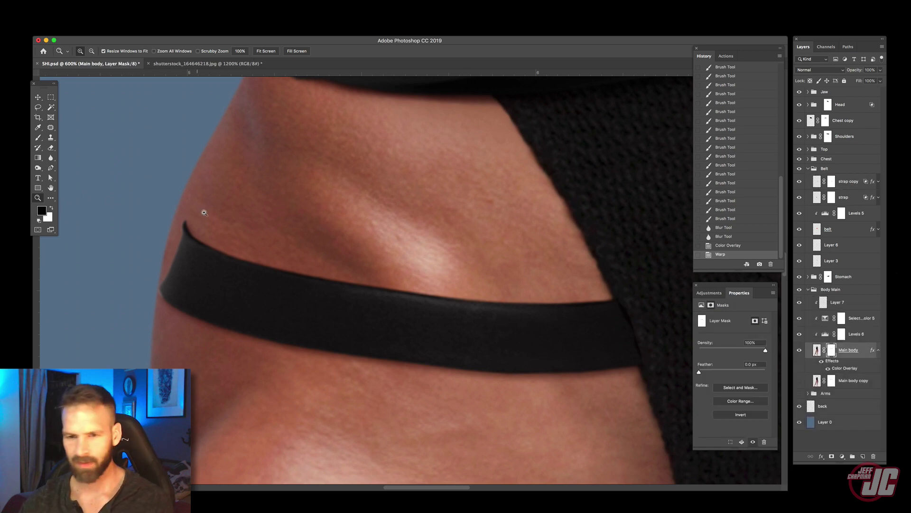
{"action": "left_click", "coordinate": [198, 216]}
{"action": "key", "text": "b"}
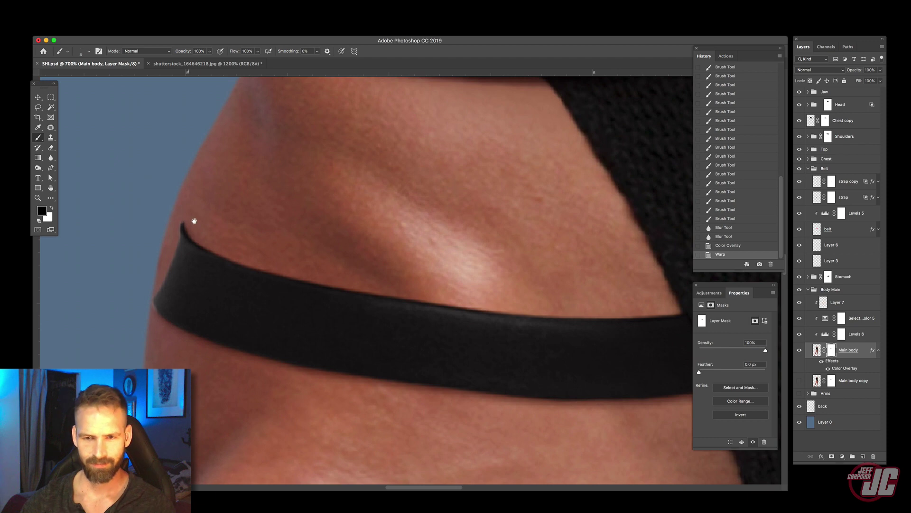
- Paint black on the Main body mask with a small brush to hide the skin bulging past the strap's outer end
{"action": "mouse_move", "coordinate": [194, 221]}
{"action": "left_mouse_down"}
{"action": "mouse_move", "coordinate": [264, 230]}
{"action": "mouse_move", "coordinate": [293, 246]}
{"action": "left_mouse_up"}
{"action": "right_click", "coordinate": [252, 226]}
{"action": "key", "text": "Return"}
{"action": "mouse_move", "coordinate": [256, 202]}
{"action": "left_mouse_down"}
{"action": "mouse_move", "coordinate": [244, 237]}
{"action": "mouse_move", "coordinate": [256, 185]}
{"action": "mouse_move", "coordinate": [252, 239]}
{"action": "mouse_move", "coordinate": [255, 200]}
{"action": "mouse_move", "coordinate": [254, 230]}
{"action": "left_mouse_up"}
{"action": "right_click", "coordinate": [245, 230]}
{"action": "left_click", "coordinate": [301, 254]}
{"action": "key", "text": "Return"}
{"action": "left_click", "coordinate": [258, 236]}
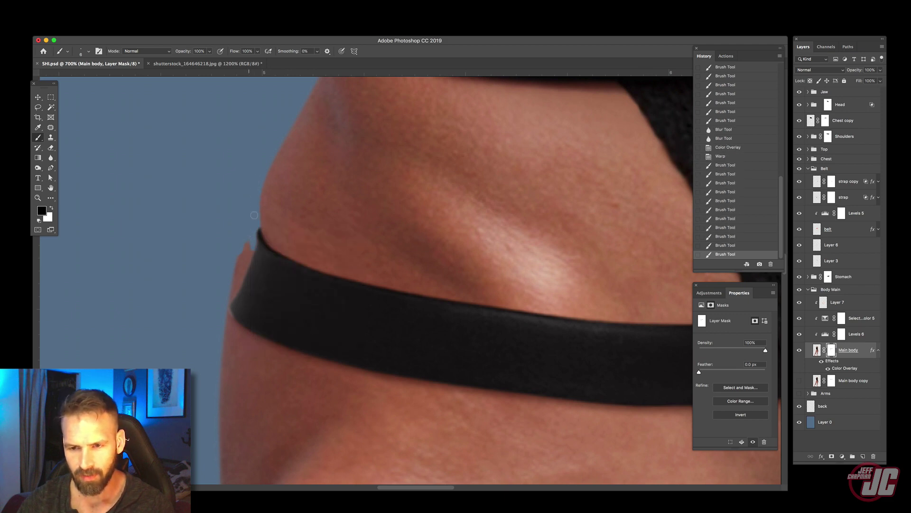
{"action": "left_click_drag", "start_coordinate": [260, 181], "coordinate": [245, 268]}
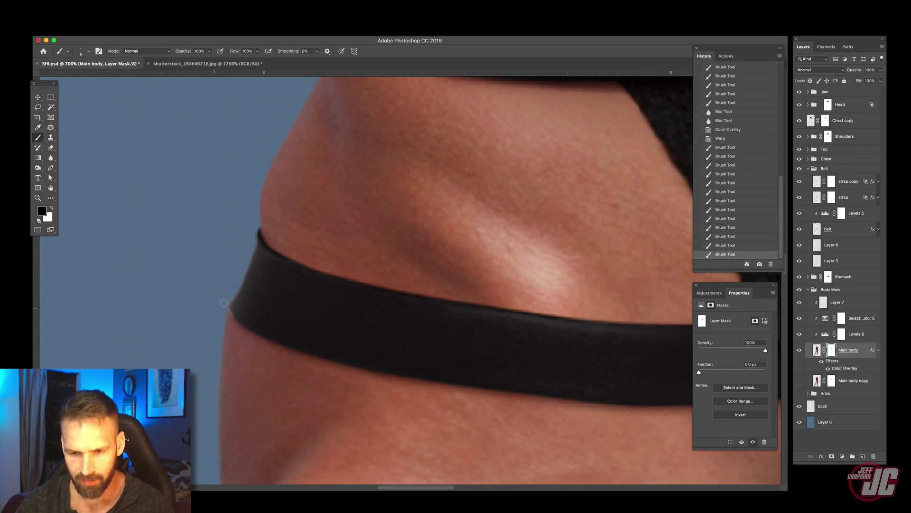
- Refine the hip outline above and below the strap's outer end with black on the Main body mask
{"action": "mouse_move", "coordinate": [224, 303]}
{"action": "left_mouse_down"}
{"action": "mouse_move", "coordinate": [216, 326]}
{"action": "mouse_move", "coordinate": [238, 293]}
{"action": "mouse_move", "coordinate": [200, 360]}
{"action": "left_mouse_up"}
{"action": "left_click_drag", "start_coordinate": [357, 353], "coordinate": [334, 379]}
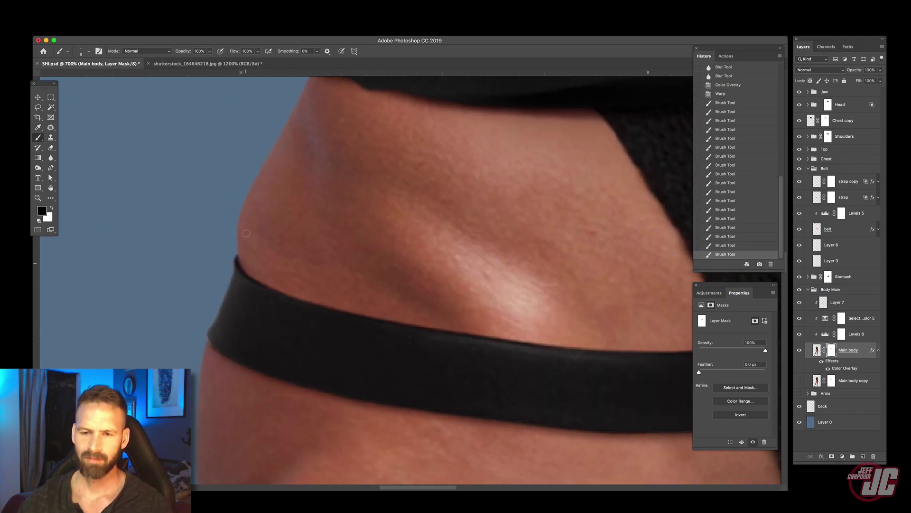
{"action": "left_click", "coordinate": [230, 226]}
{"action": "left_click", "coordinate": [232, 235]}
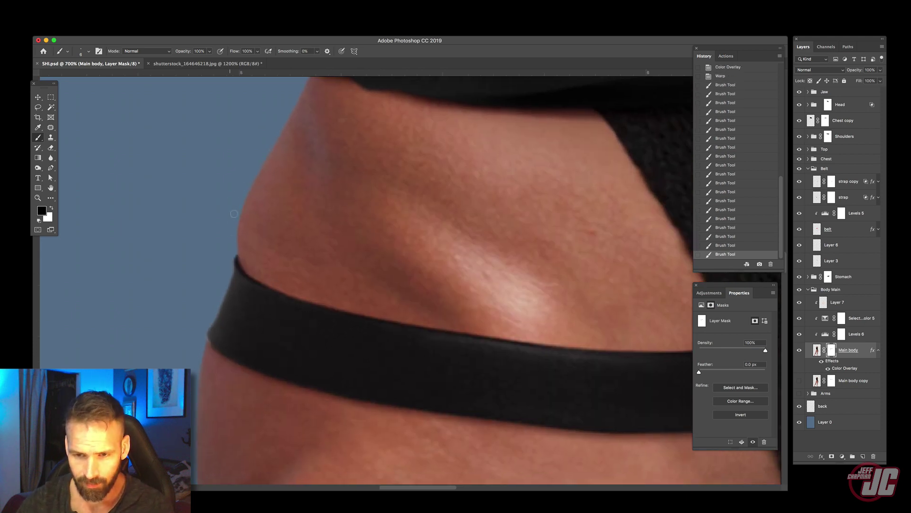
{"action": "left_click", "coordinate": [234, 220]}
- Paint black on the Main body mask along the strap copy's outer end to hide the sliver of skin outside it
{"action": "left_click_drag", "start_coordinate": [467, 312], "coordinate": [332, 252]}
{"action": "left_click_drag", "start_coordinate": [546, 252], "coordinate": [280, 283]}
{"action": "left_click_drag", "start_coordinate": [346, 264], "coordinate": [318, 264]}
{"action": "scroll", "coordinate": [318, 264], "scroll_direction": "right", "scroll_amount": 10}
{"action": "scroll", "coordinate": [318, 264], "scroll_direction": "up", "scroll_amount": 2}
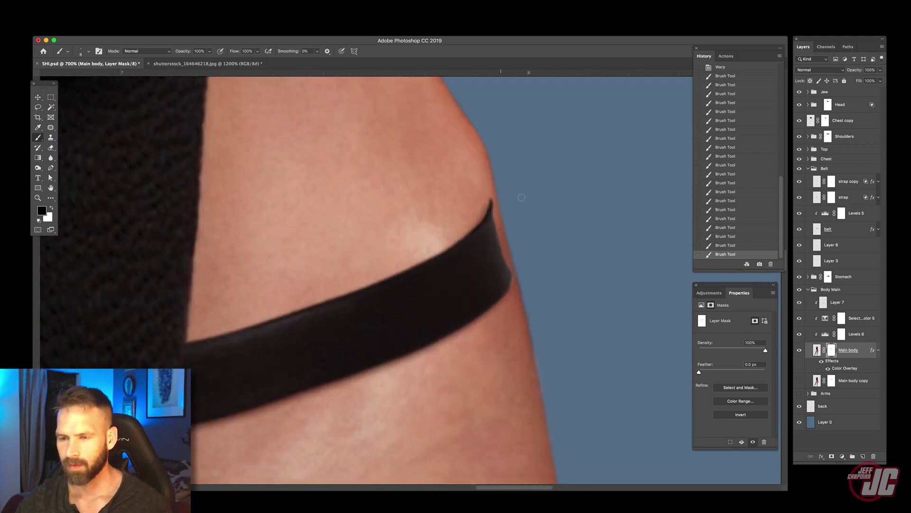
{"action": "left_click_drag", "start_coordinate": [498, 212], "coordinate": [506, 254]}
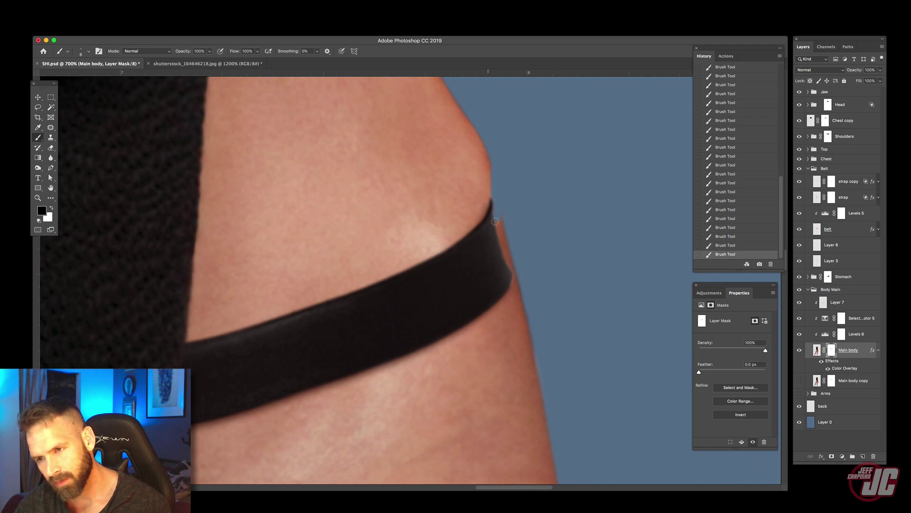
{"action": "mouse_move", "coordinate": [497, 236]}
{"action": "left_mouse_down"}
{"action": "mouse_move", "coordinate": [506, 252]}
{"action": "mouse_move", "coordinate": [503, 240]}
{"action": "left_mouse_up"}
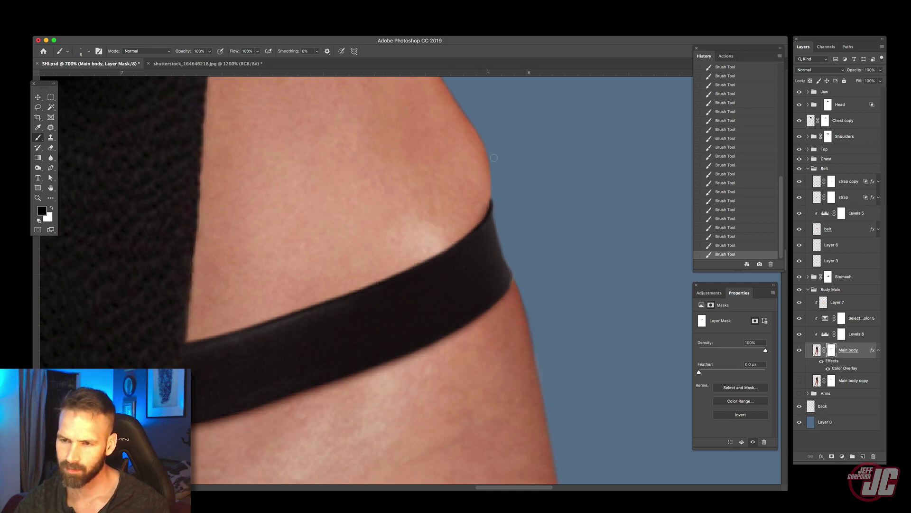
- Examine how the outer ends of both straps meet the outline of the hips
{"action": "left_click", "coordinate": [369, 267]}
{"action": "left_click", "coordinate": [369, 267]}
{"action": "left_click", "coordinate": [369, 267]}
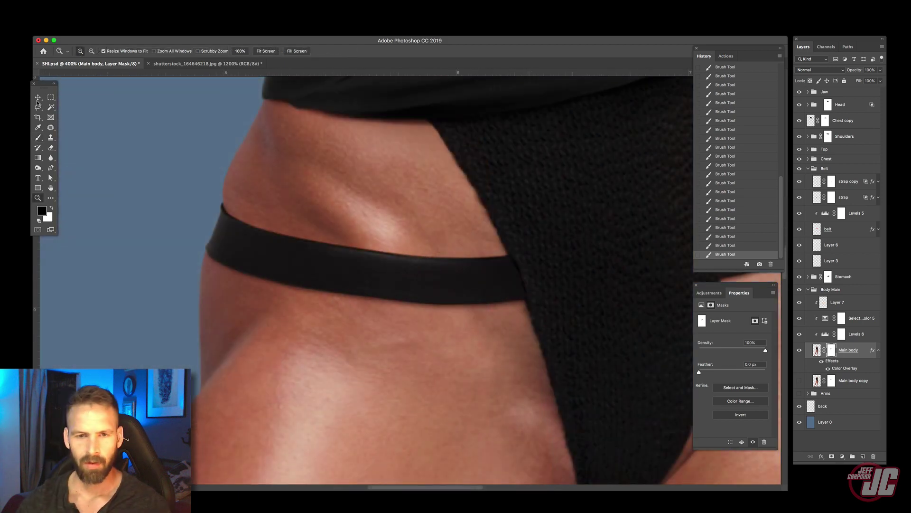
{"action": "left_click", "coordinate": [38, 98]}
{"action": "scroll", "coordinate": [366, 230], "scroll_direction": "right", "scroll_amount": 3}
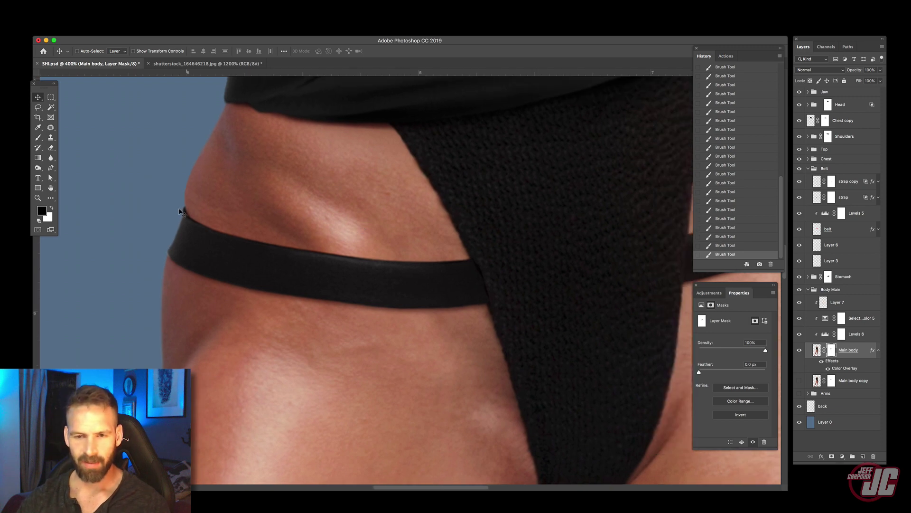
{"action": "left_click_drag", "start_coordinate": [485, 250], "coordinate": [175, 265]}
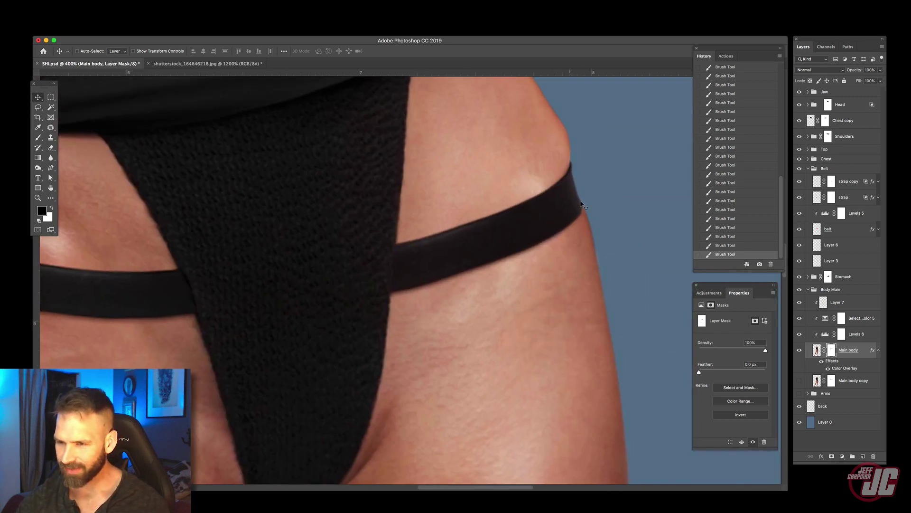
{"action": "scroll", "coordinate": [569, 210], "scroll_direction": "up", "scroll_amount": 2}
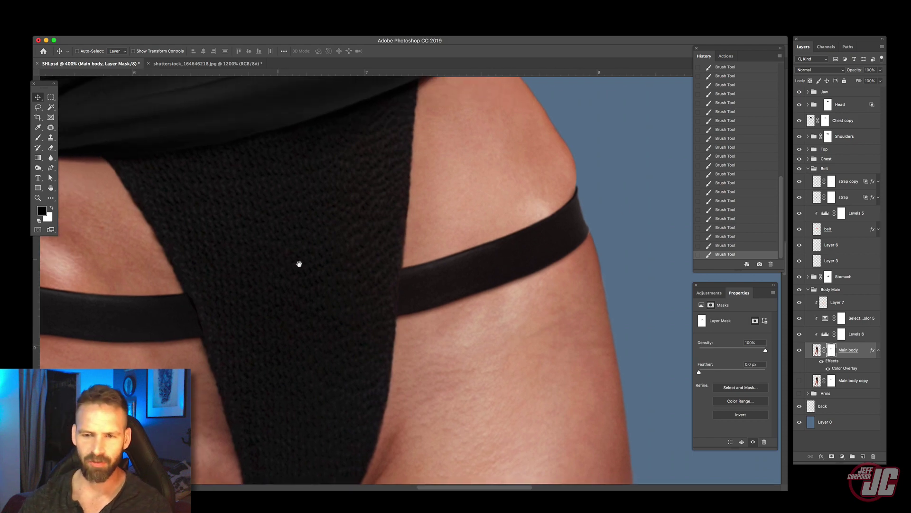
{"action": "left_click_drag", "start_coordinate": [299, 260], "coordinate": [587, 228]}
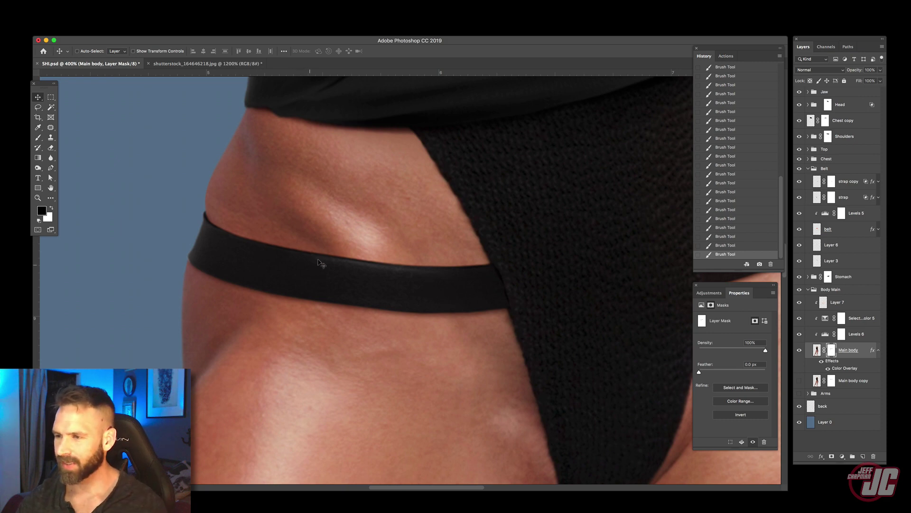
- Unlink the strap layer from its mask and narrow the strap slightly from its outer end with Free Transform
{"action": "left_click", "coordinate": [851, 183]}
{"action": "left_click", "coordinate": [855, 197]}
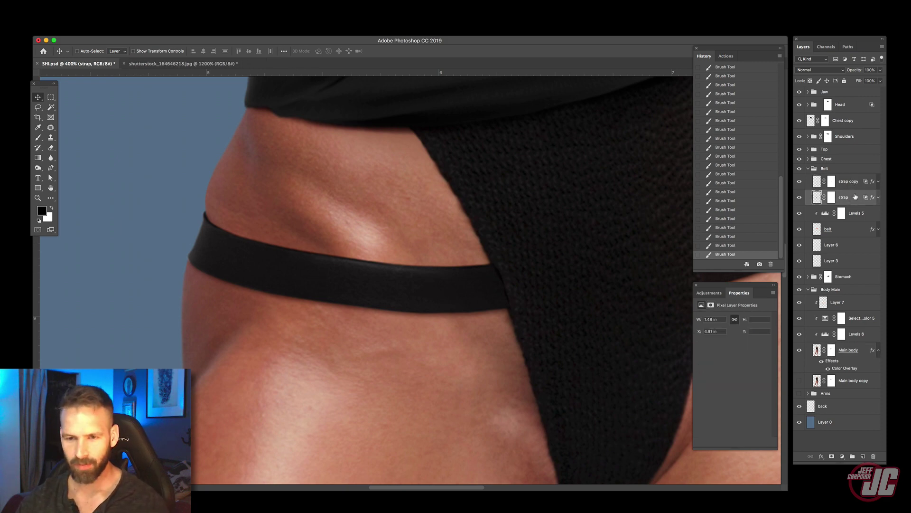
{"action": "left_click", "coordinate": [824, 197]}
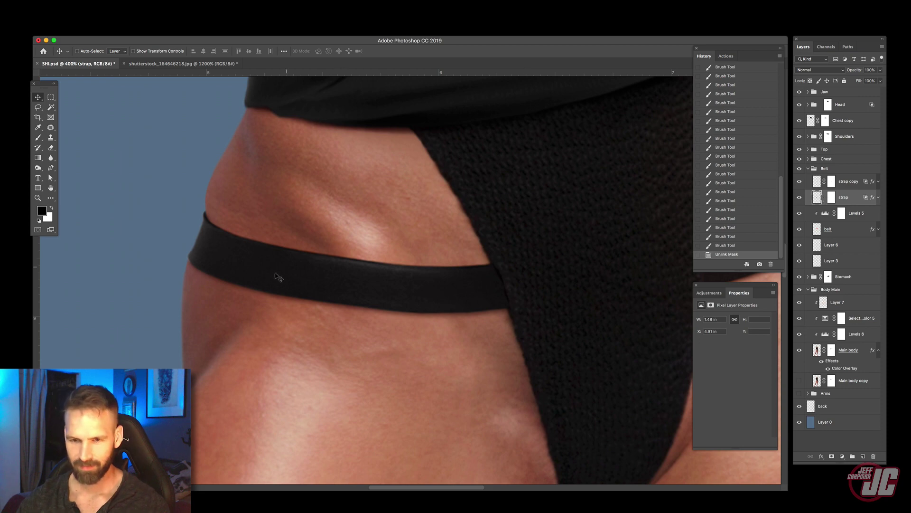
{"action": "key", "text": "ctrl+t"}
{"action": "left_click_drag", "start_coordinate": [183, 266], "coordinate": [188, 265]}
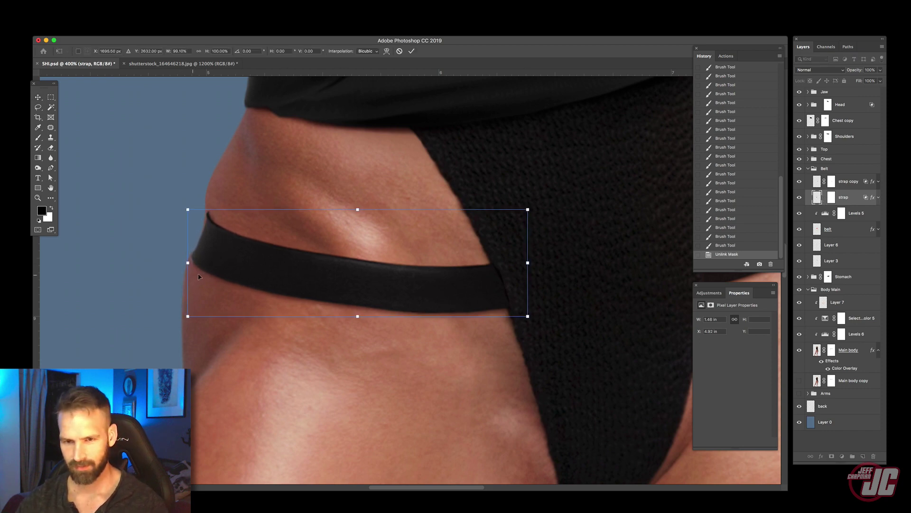
{"action": "key", "text": "Return"}
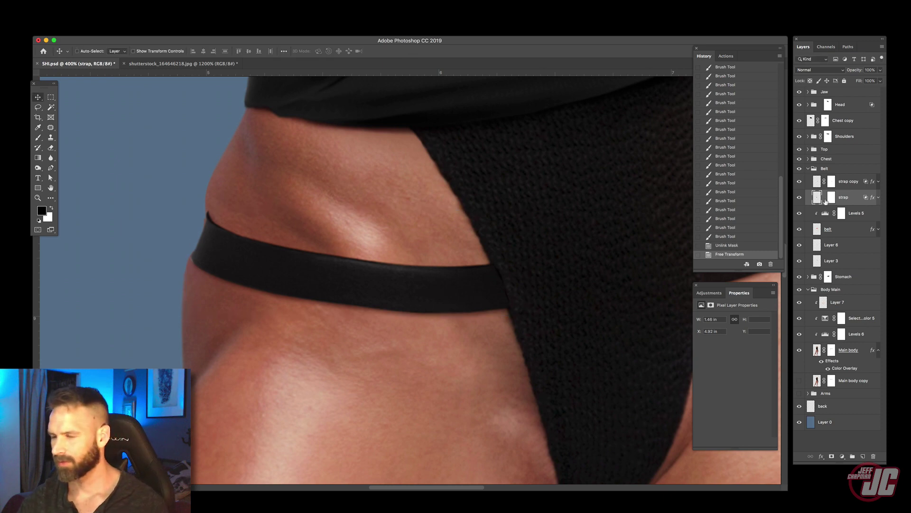
- Trim the skin on the Main body mask with black so it follows the narrowed strap's outer end
{"action": "left_click", "coordinate": [831, 350]}
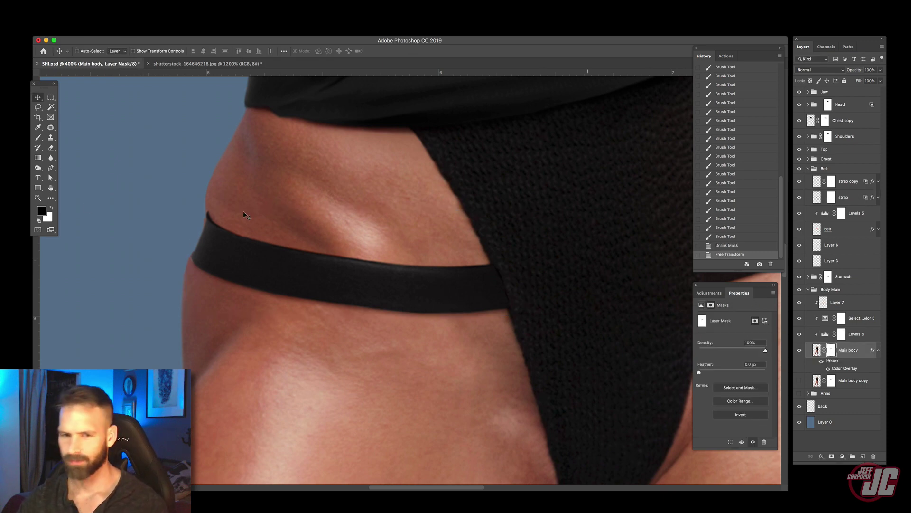
{"action": "key", "text": "z"}
{"action": "left_click", "coordinate": [254, 225]}
{"action": "left_click", "coordinate": [254, 231]}
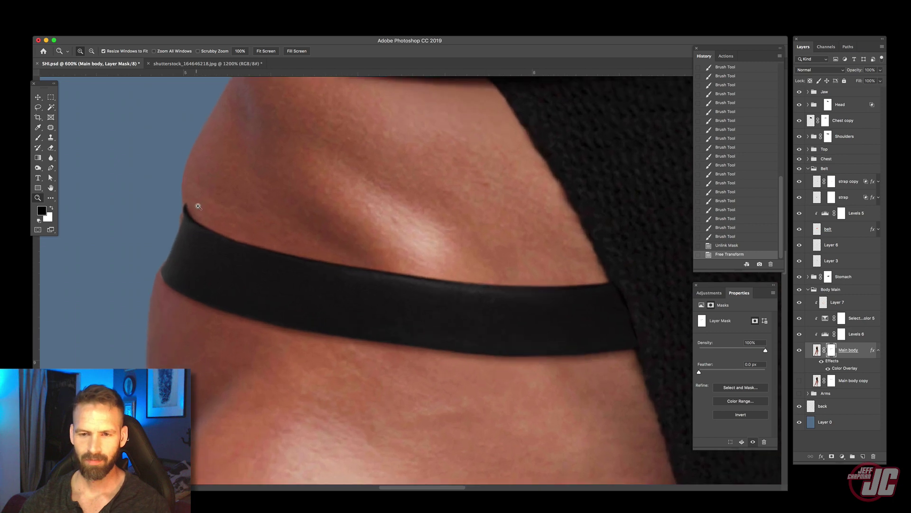
{"action": "left_click", "coordinate": [197, 205]}
{"action": "left_click_drag", "start_coordinate": [181, 211], "coordinate": [238, 274]}
{"action": "left_click_drag", "start_coordinate": [151, 205], "coordinate": [158, 214]}
{"action": "key", "text": "b"}
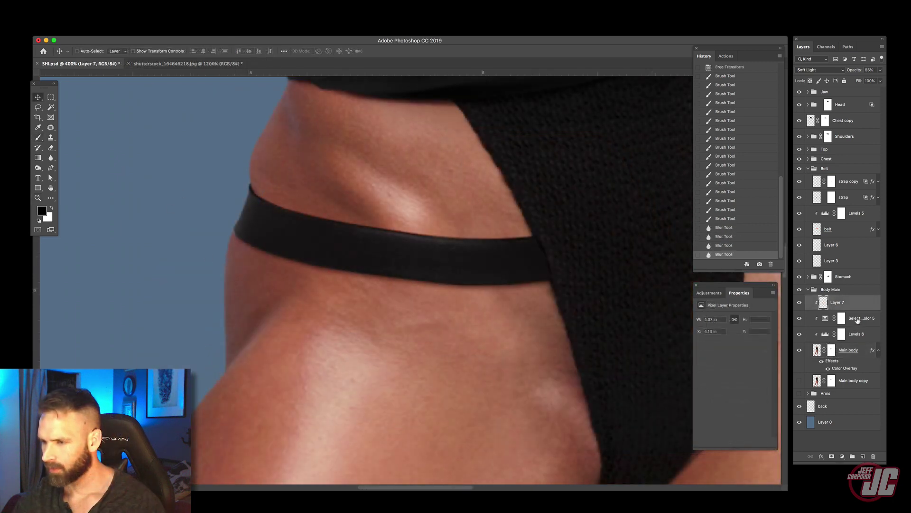
- Add a new clipped layer below Layer 7 in the Body Main group and set its blend mode to Multiply
{"action": "left_click", "coordinate": [863, 456]}
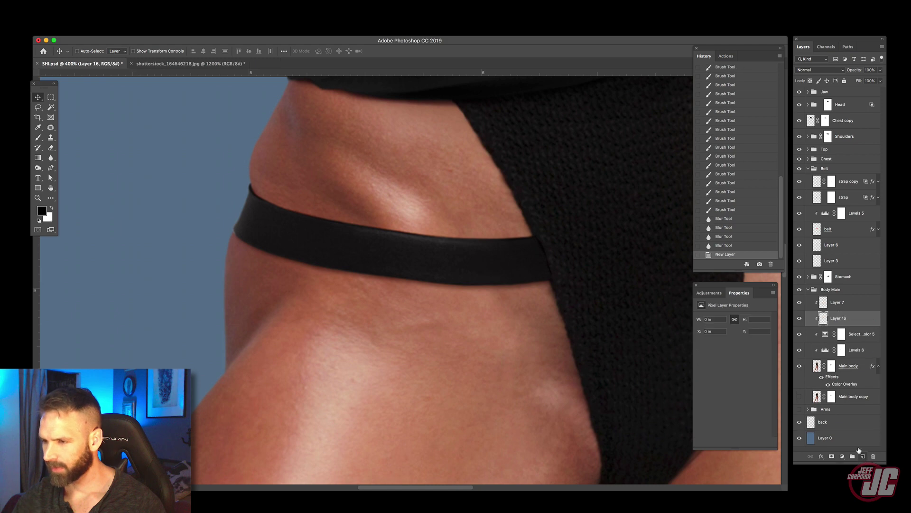
{"action": "left_click", "coordinate": [836, 70]}
{"action": "left_click", "coordinate": [816, 93]}
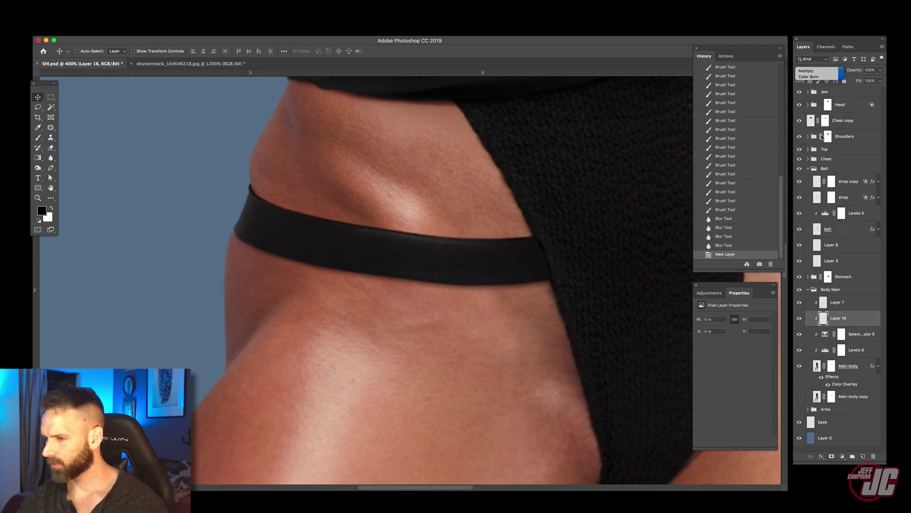
- Paint a sampled dark skin tone along the strap's upper edge with a soft 20 px brush, 0% hardness and 24% opacity
{"action": "left_click", "coordinate": [38, 197]}
{"action": "left_click", "coordinate": [314, 239]}
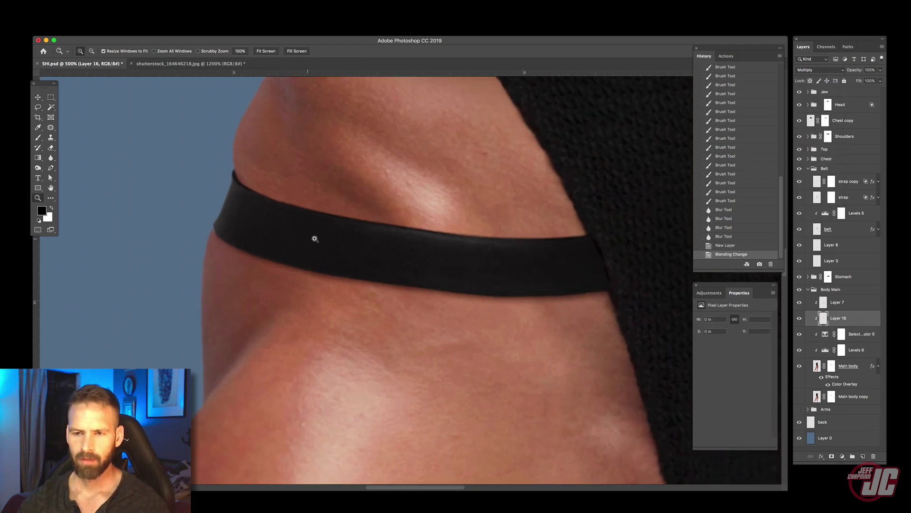
{"action": "left_click", "coordinate": [312, 240]}
{"action": "left_click", "coordinate": [38, 128]}
{"action": "left_click", "coordinate": [337, 166]}
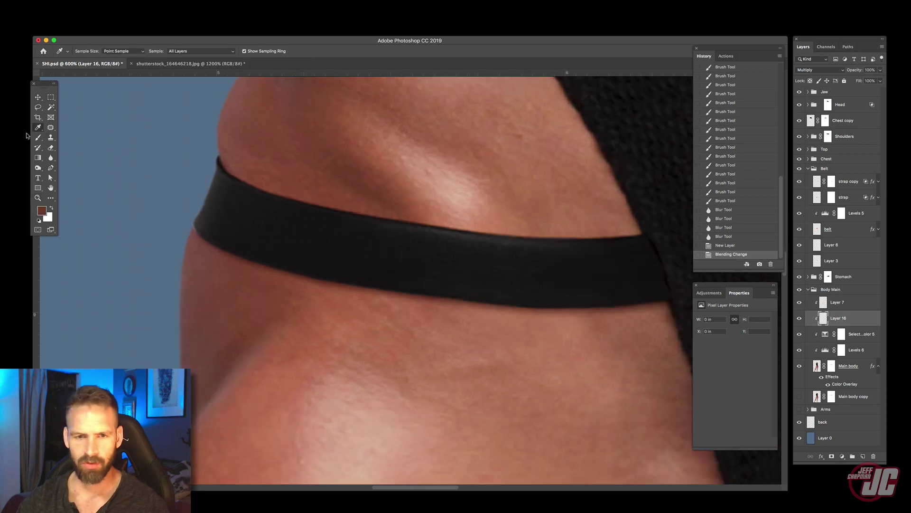
{"action": "left_click", "coordinate": [38, 137]}
{"action": "right_click", "coordinate": [302, 175]}
{"action": "left_click_drag", "start_coordinate": [337, 192], "coordinate": [345, 191]}
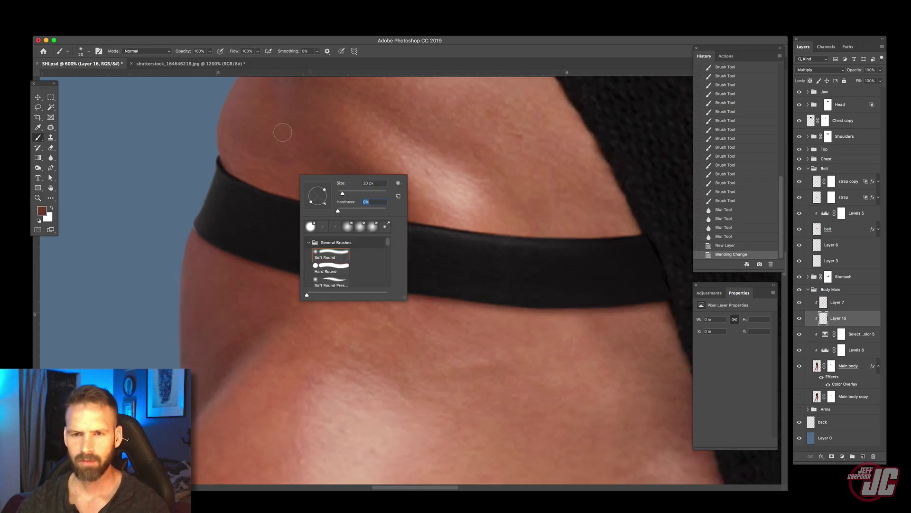
{"action": "left_click", "coordinate": [209, 51]}
{"action": "left_click_drag", "start_coordinate": [207, 59], "coordinate": [182, 60]}
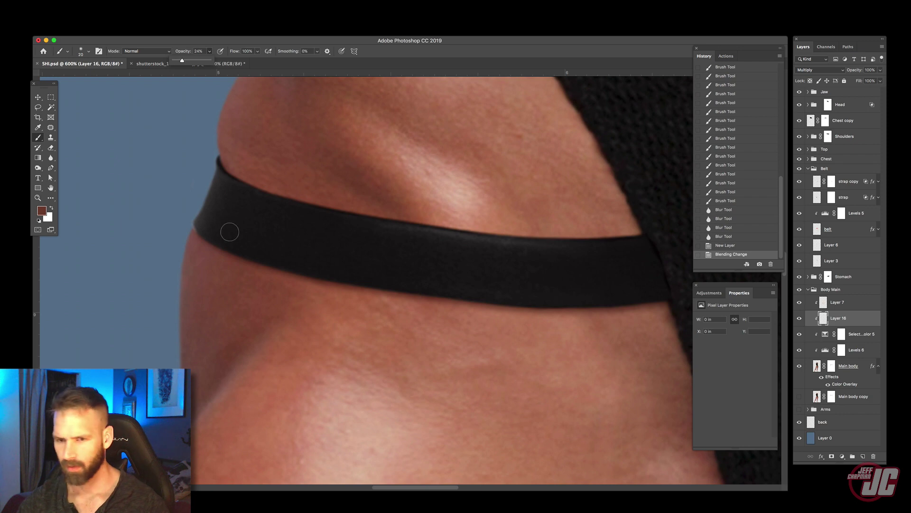
{"action": "left_click", "coordinate": [228, 176]}
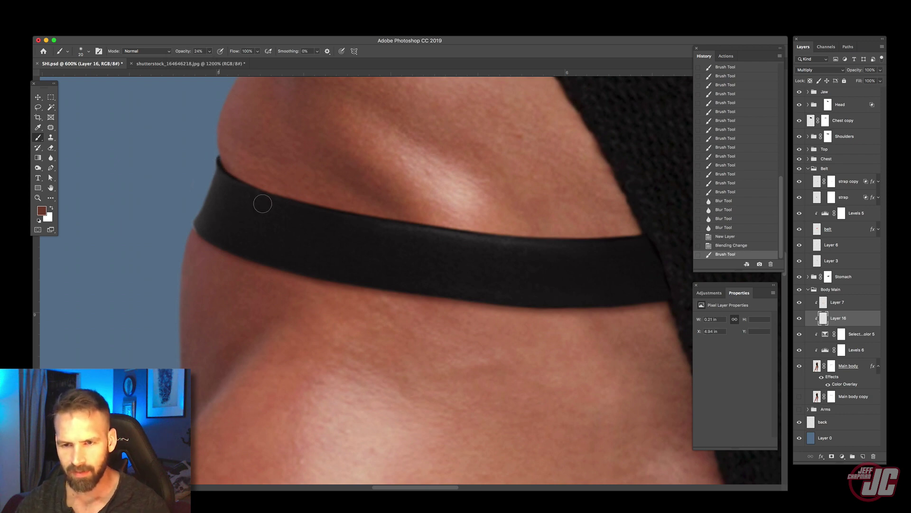
{"action": "left_click", "coordinate": [263, 203]}
- Build up faint skin shading along the strap's upper and lower edges on the Multiply layer at 5% brush opacity
{"action": "left_click", "coordinate": [210, 51]}
{"action": "left_click_drag", "start_coordinate": [210, 60], "coordinate": [201, 61]}
{"action": "mouse_move", "coordinate": [220, 168]}
{"action": "left_mouse_down"}
{"action": "mouse_move", "coordinate": [261, 195]}
{"action": "mouse_move", "coordinate": [245, 189]}
{"action": "left_mouse_up"}
{"action": "left_click", "coordinate": [321, 219]}
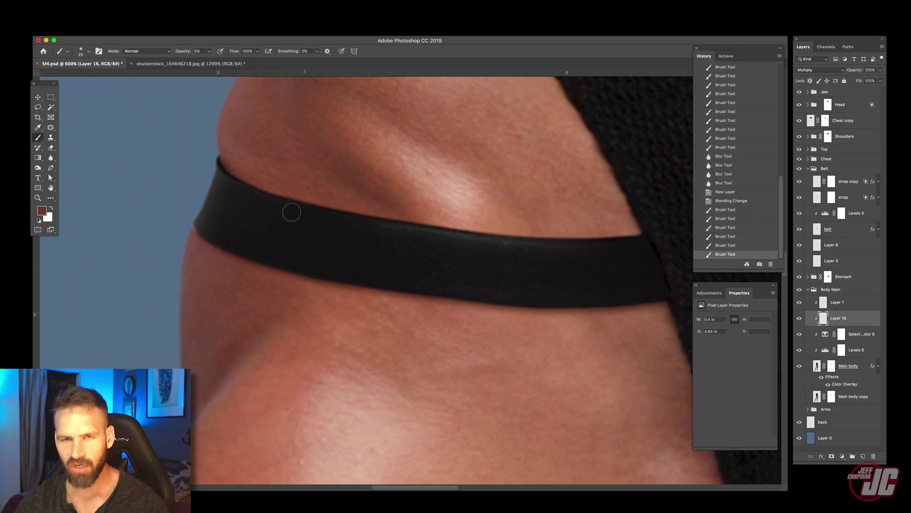
{"action": "left_click", "coordinate": [241, 227]}
{"action": "left_click", "coordinate": [219, 231]}
{"action": "left_click", "coordinate": [257, 258]}
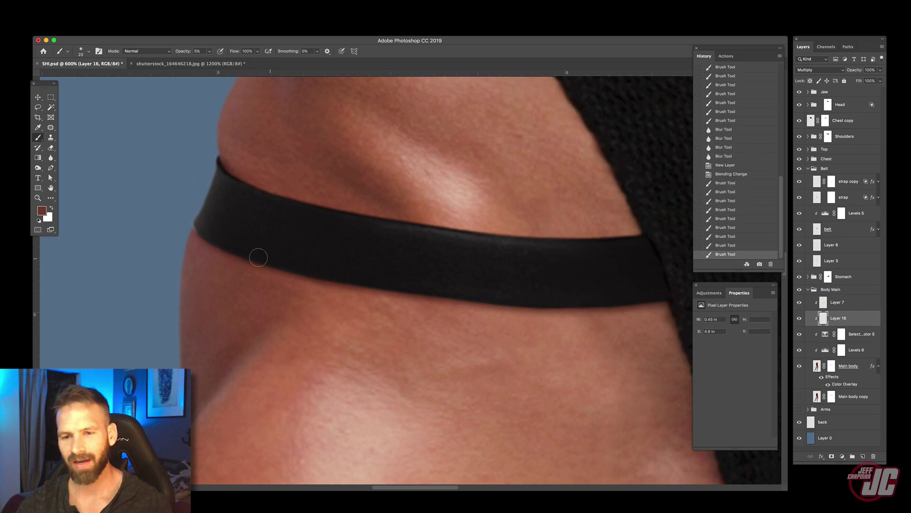
{"action": "right_click", "coordinate": [325, 241]}
{"action": "left_click", "coordinate": [326, 242]}
{"action": "mouse_move", "coordinate": [220, 242]}
{"action": "left_mouse_down"}
{"action": "mouse_move", "coordinate": [303, 244]}
{"action": "mouse_move", "coordinate": [240, 198]}
{"action": "left_mouse_up"}
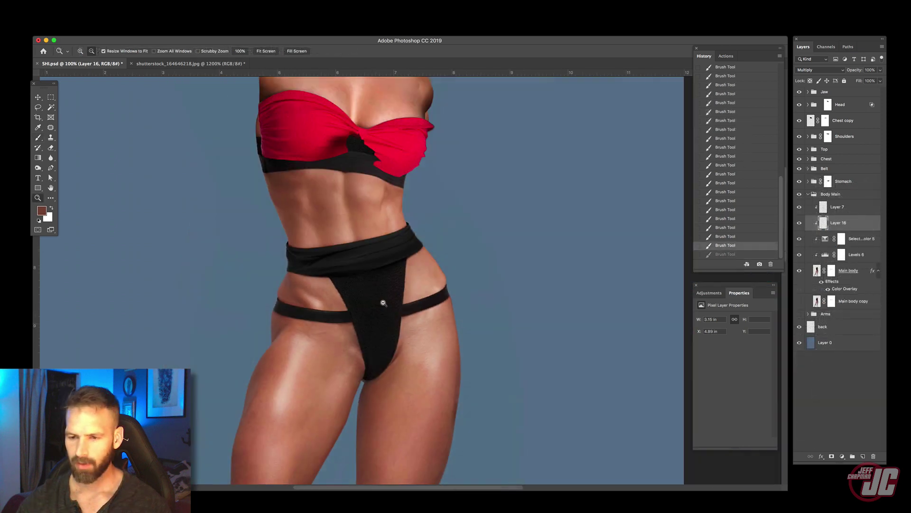
- Collapse the Body Main group, turn the Arms group's visibility back on, save SHI.psd and check the whole figure
{"action": "left_click", "coordinate": [383, 302], "text": "alt"}
{"action": "scroll", "coordinate": [383, 303], "scroll_direction": "down", "scroll_amount": 3}
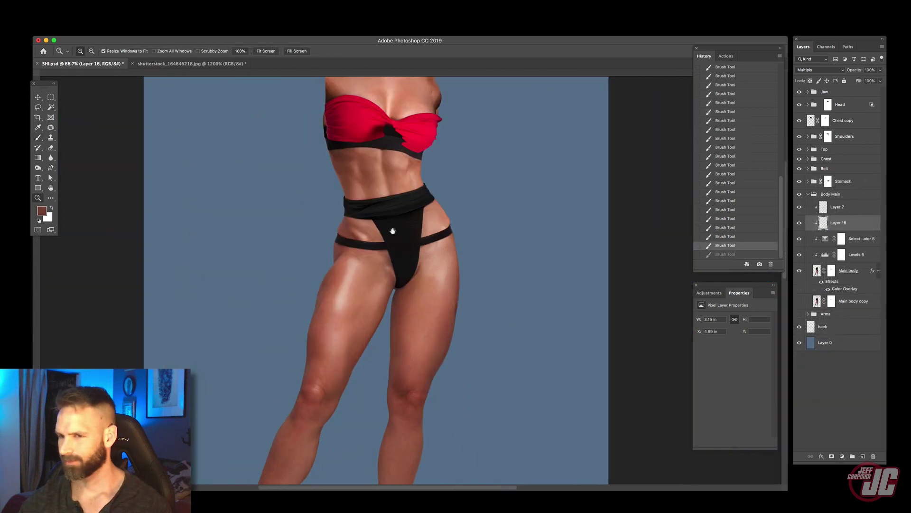
{"action": "key", "text": "v"}
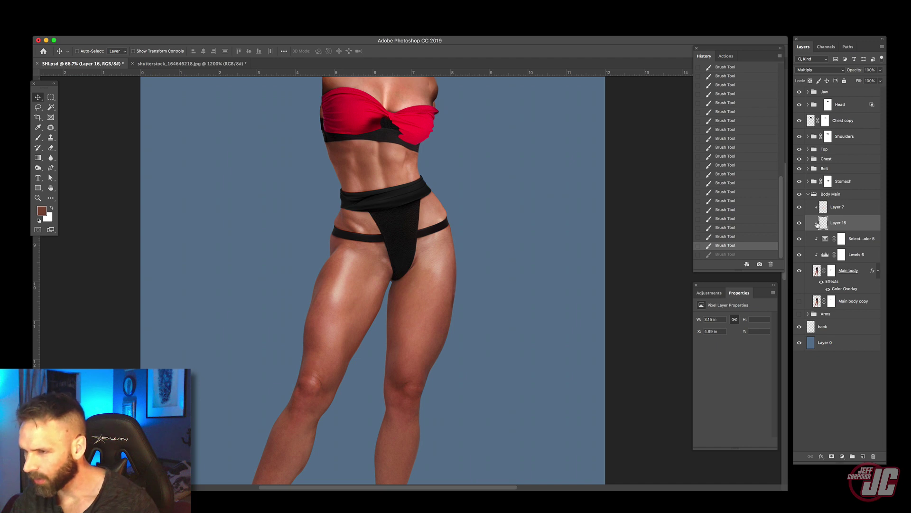
{"action": "left_click", "coordinate": [808, 194]}
{"action": "left_click", "coordinate": [800, 204]}
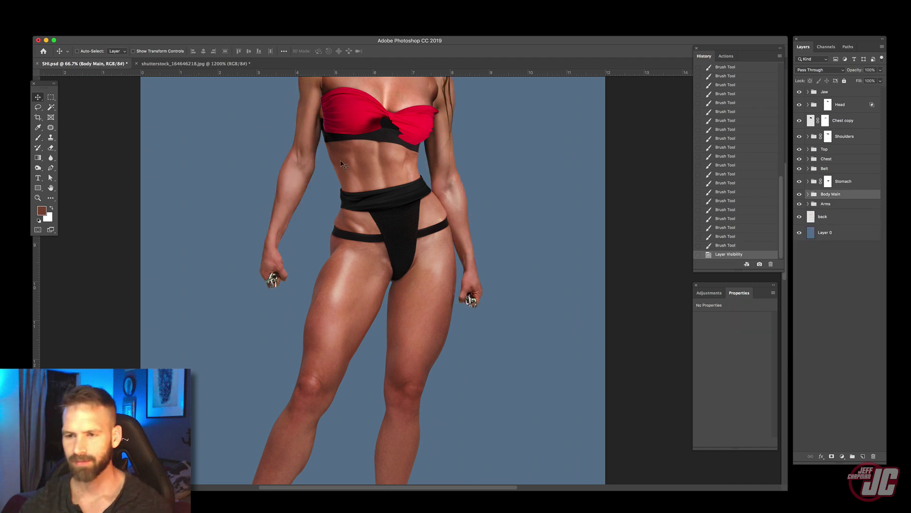
{"action": "left_click_drag", "start_coordinate": [340, 192], "coordinate": [357, 283]}
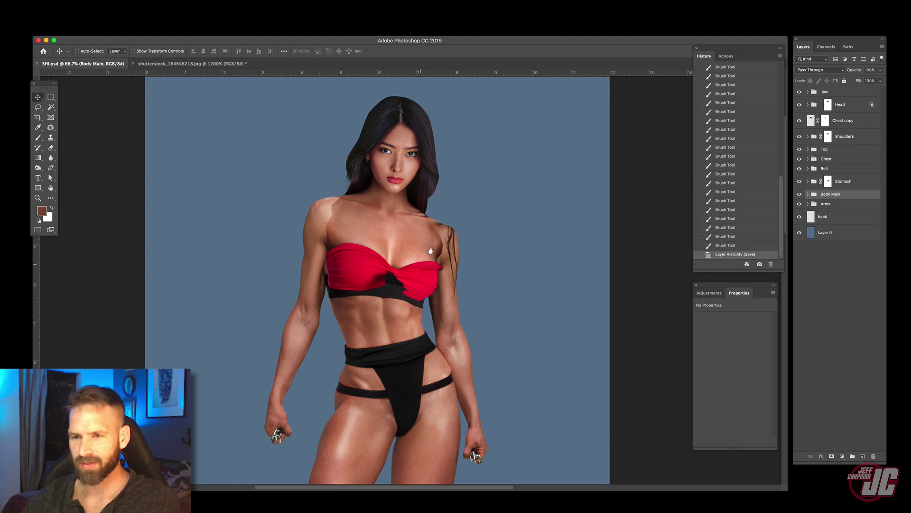
{"action": "left_click_drag", "start_coordinate": [431, 250], "coordinate": [440, 206]}
{"action": "left_click_drag", "start_coordinate": [485, 39], "coordinate": [484, 32]}
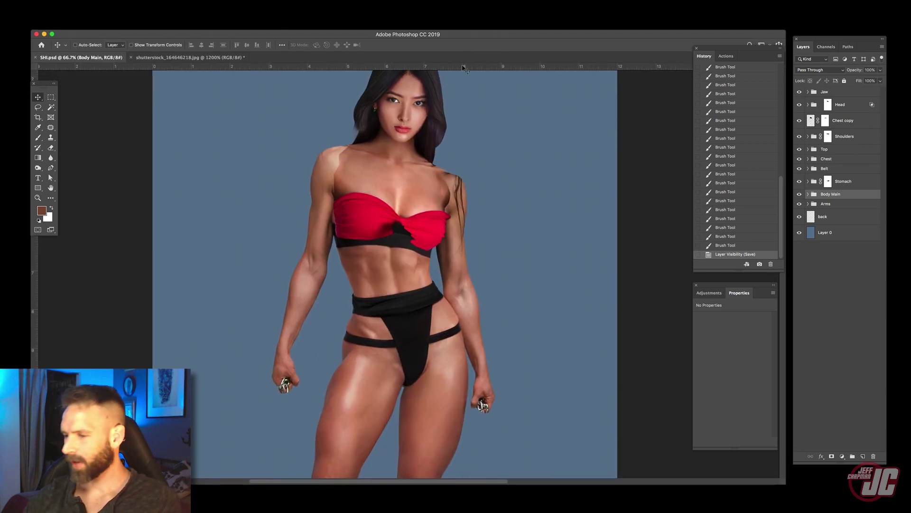
- Switch to Preview and examine the Shi costume artwork and the stock photos of the red quilted leather jacket
{"action": "left_click", "coordinate": [816, 511]}
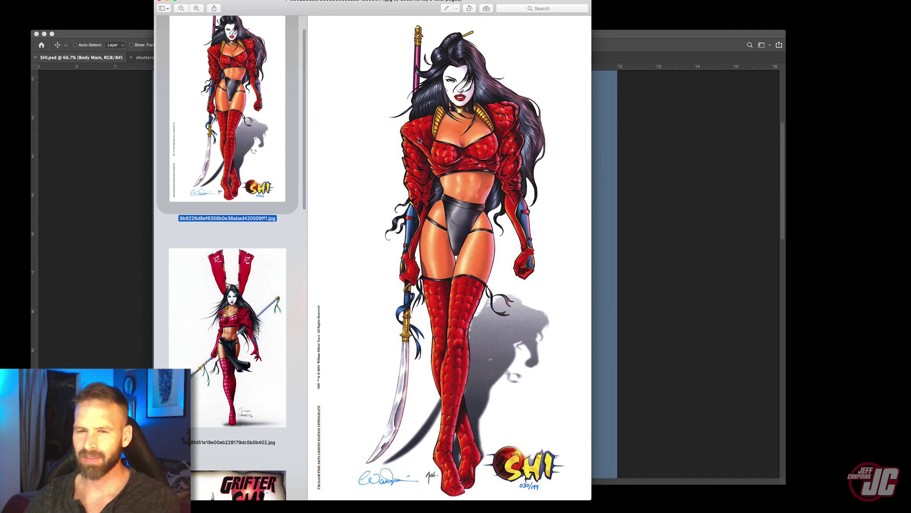
{"action": "left_click", "coordinate": [167, 2]}
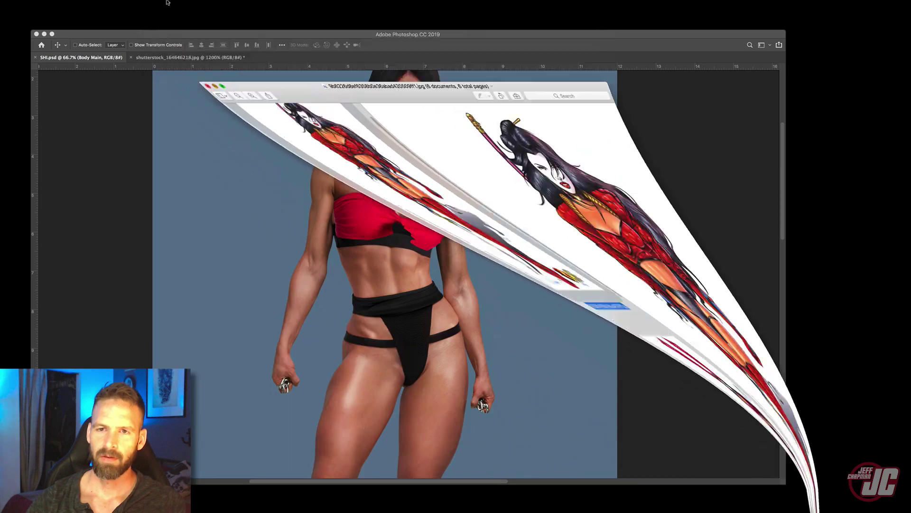
{"action": "left_click", "coordinate": [767, 510]}
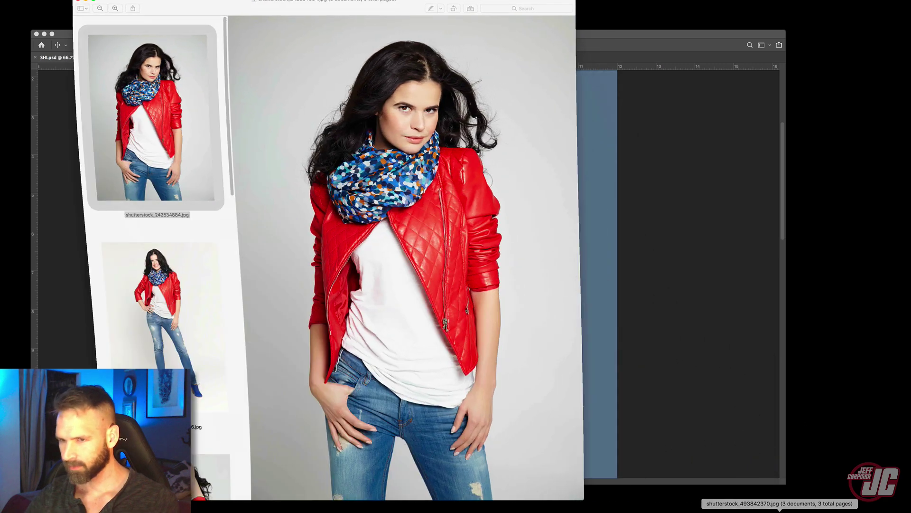
{"action": "left_click_drag", "start_coordinate": [296, 2], "coordinate": [347, 1]}
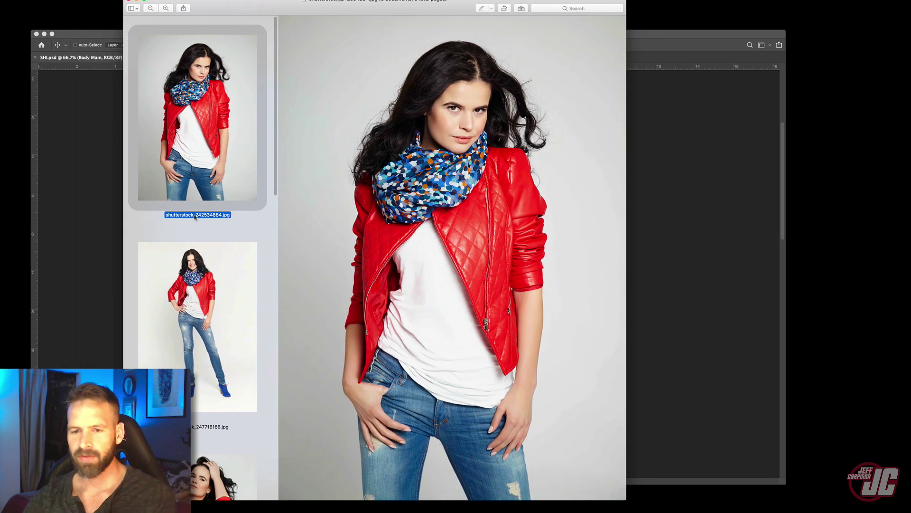
{"action": "left_click_drag", "start_coordinate": [275, 105], "coordinate": [276, 152]}
{"action": "left_click", "coordinate": [207, 204]}
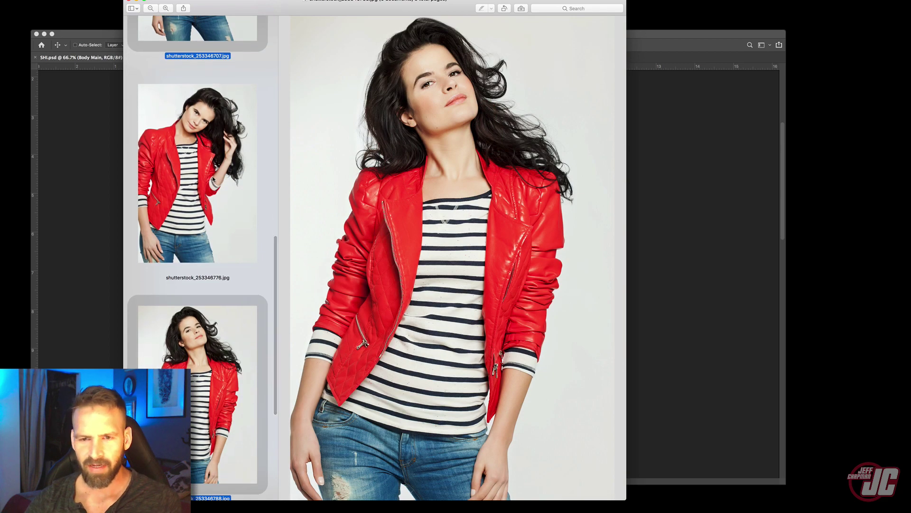
{"action": "left_click", "coordinate": [202, 202]}
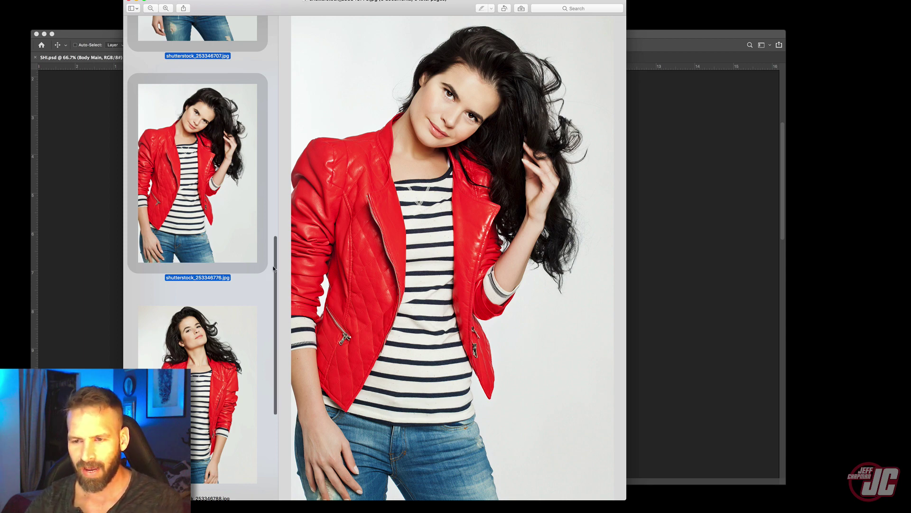
{"action": "scroll", "coordinate": [272, 276], "scroll_direction": "up", "scroll_amount": 10}
{"action": "left_click", "coordinate": [218, 162]}
{"action": "scroll", "coordinate": [219, 163], "scroll_direction": "up", "scroll_amount": 5}
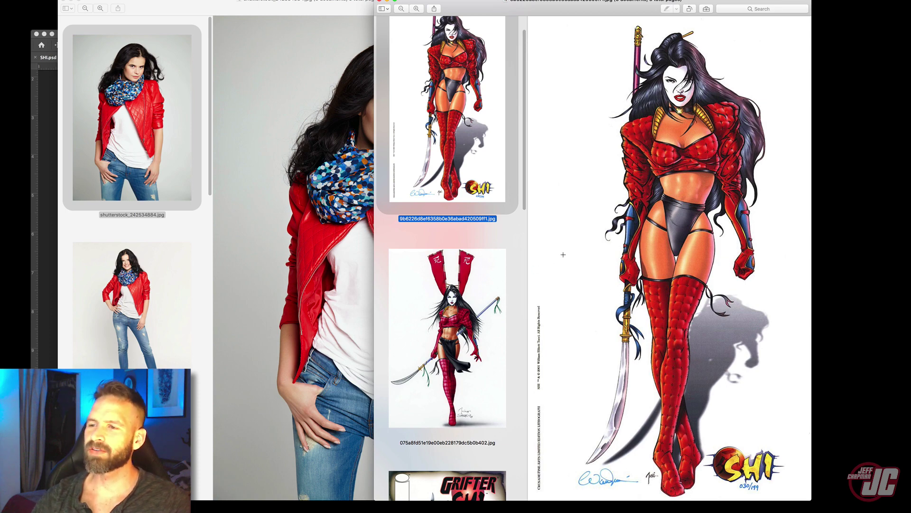
- Compare the red jacket photos side by side with the Shi artwork, and put the artwork window away
{"action": "left_click", "coordinate": [308, 204]}
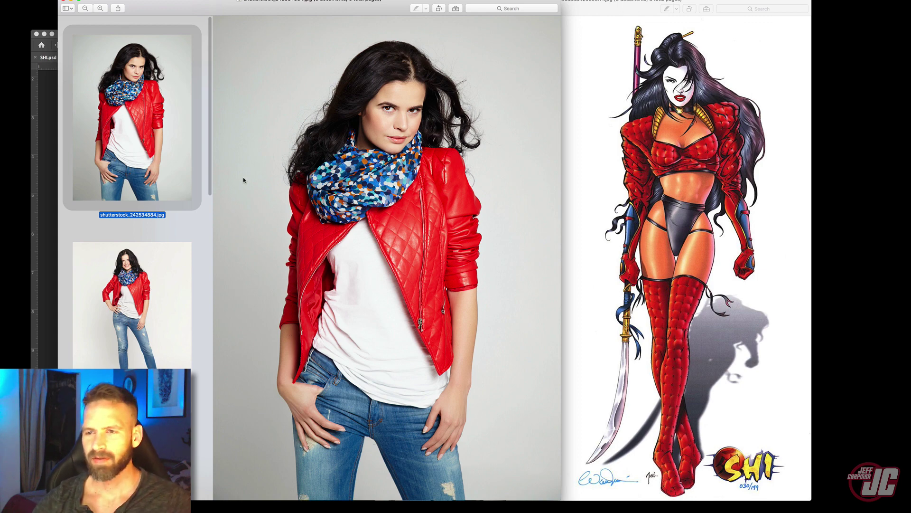
{"action": "scroll", "coordinate": [208, 112], "scroll_direction": "down", "scroll_amount": 3}
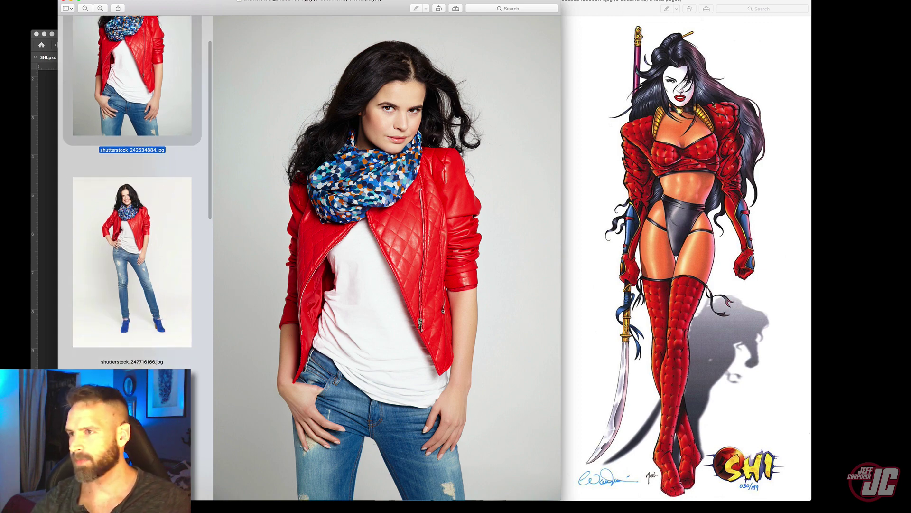
{"action": "left_click", "coordinate": [716, 90]}
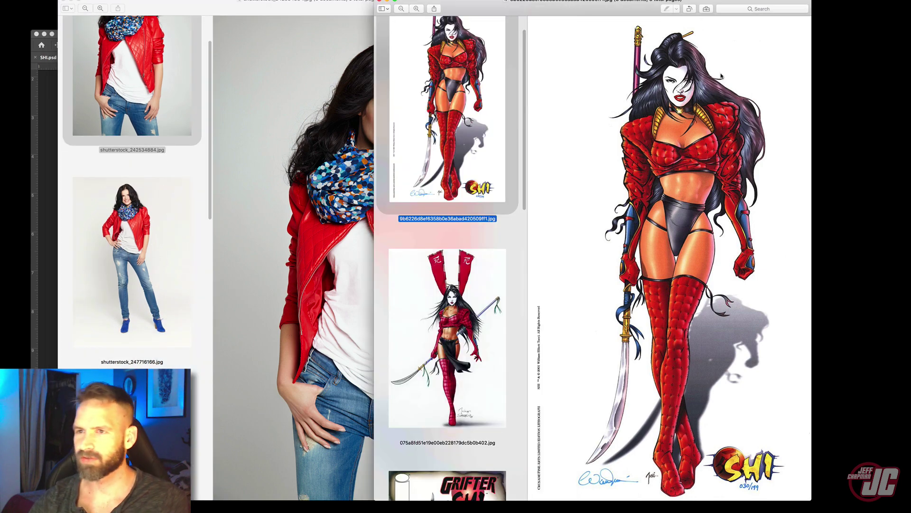
{"action": "left_click", "coordinate": [387, 2]}
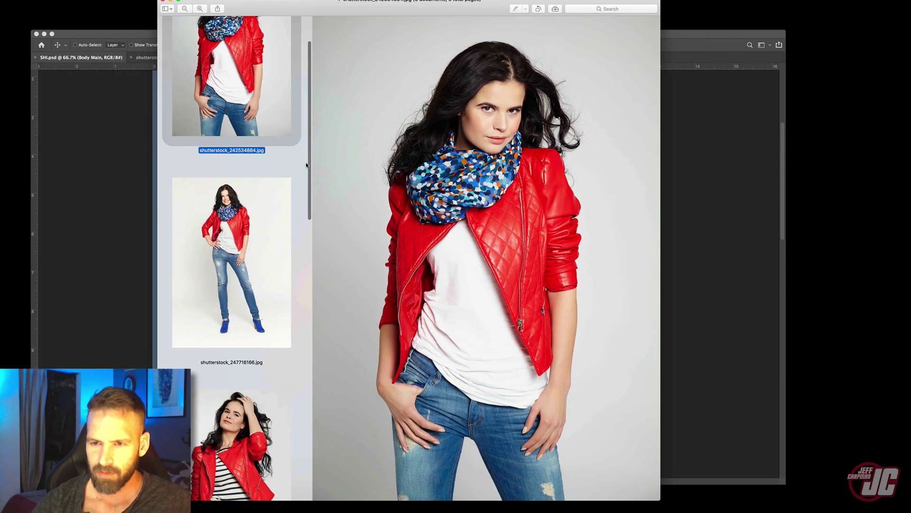
- Browse the red jacket photos in Preview and open shutterstock_253346809.jpg in Photoshop
{"action": "key", "text": "Down"}
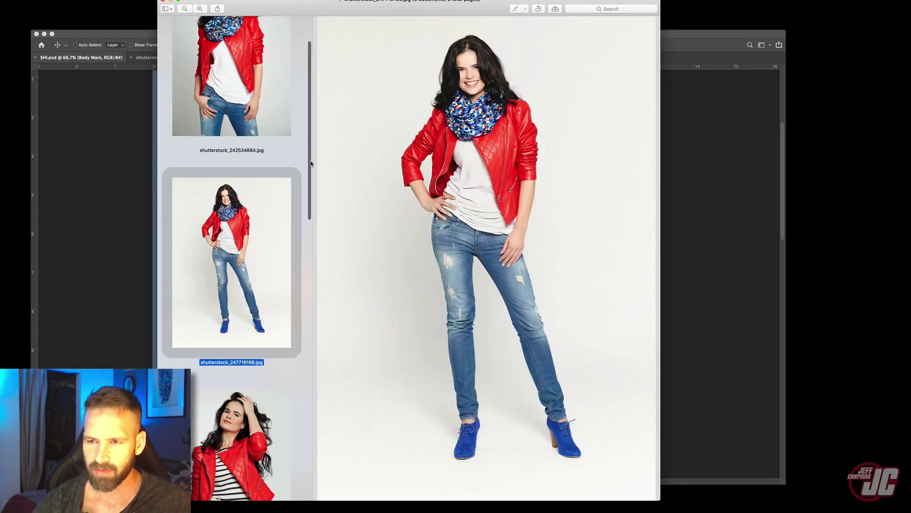
{"action": "scroll", "coordinate": [292, 300], "scroll_direction": "down", "scroll_amount": 5}
{"action": "left_click", "coordinate": [263, 147]}
{"action": "left_click", "coordinate": [247, 322]}
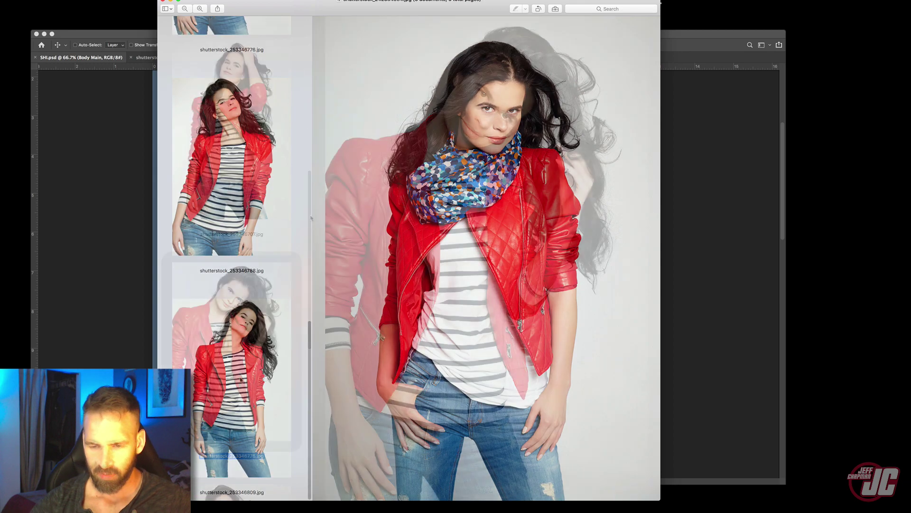
{"action": "left_click_drag", "start_coordinate": [249, 380], "coordinate": [366, 498]}
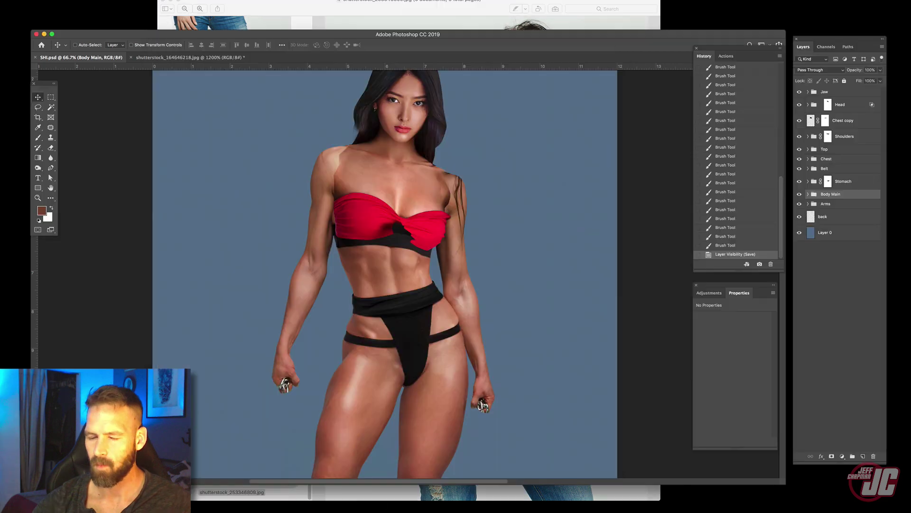
{"action": "left_click_drag", "start_coordinate": [264, 183], "coordinate": [335, 122]}
- Trace a Pen tool path from the outer fold of the model's right jacket sleeve down around the cuff to its inner corner
{"action": "left_click", "coordinate": [38, 198]}
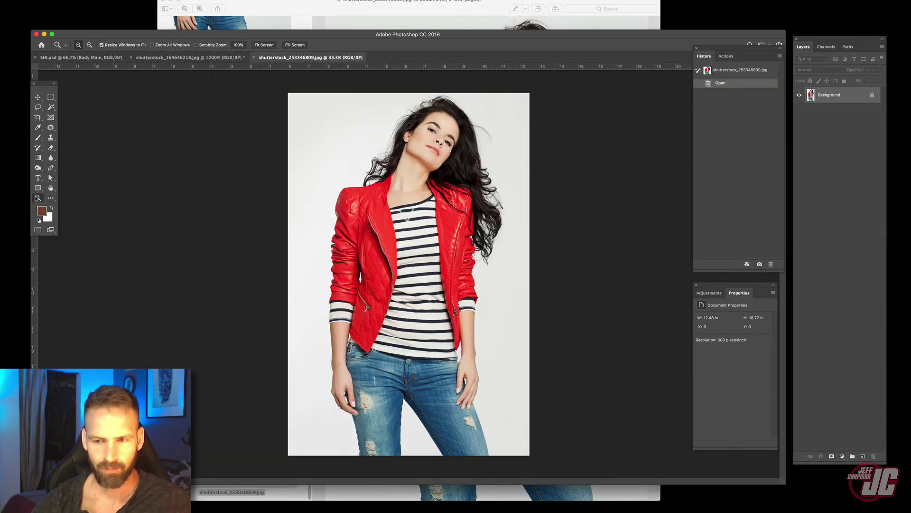
{"action": "left_click_drag", "start_coordinate": [326, 177], "coordinate": [379, 338]}
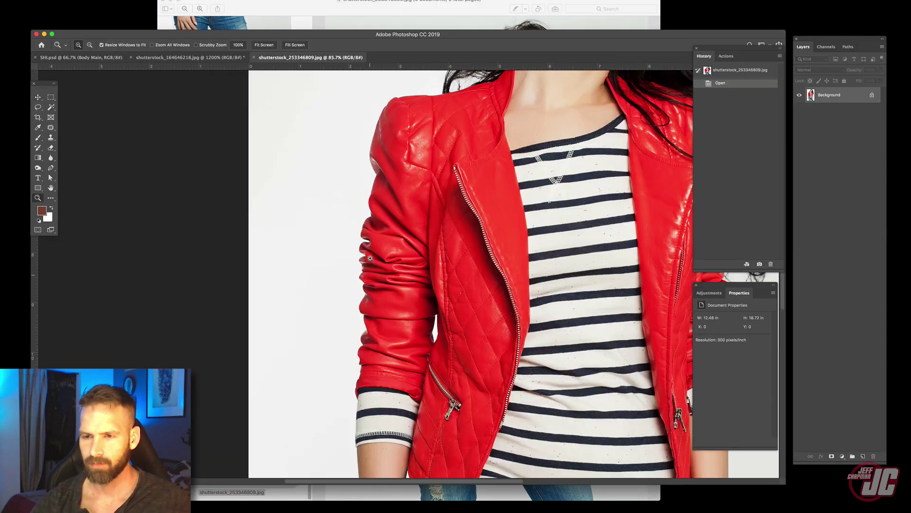
{"action": "left_click", "coordinate": [392, 348]}
{"action": "left_click", "coordinate": [392, 348]}
{"action": "left_click", "coordinate": [369, 199]}
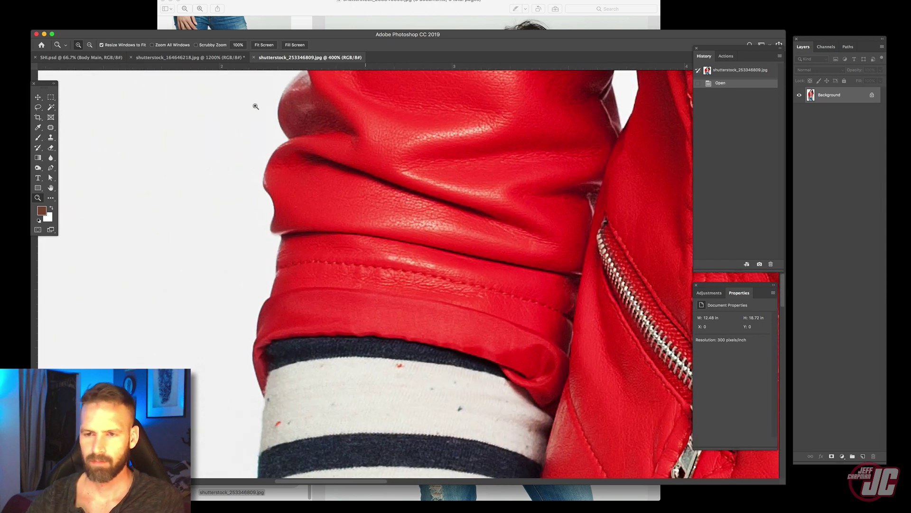
{"action": "left_click", "coordinate": [50, 168]}
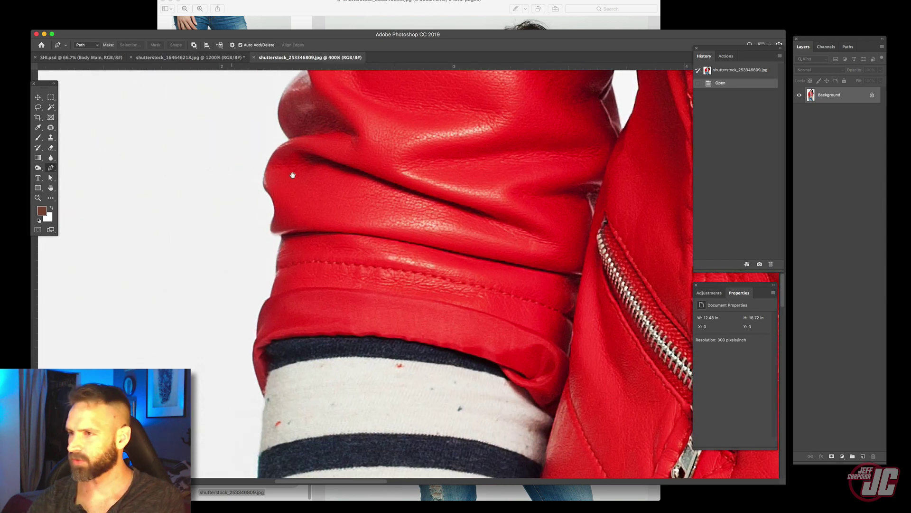
{"action": "left_click_drag", "start_coordinate": [294, 190], "coordinate": [330, 248]}
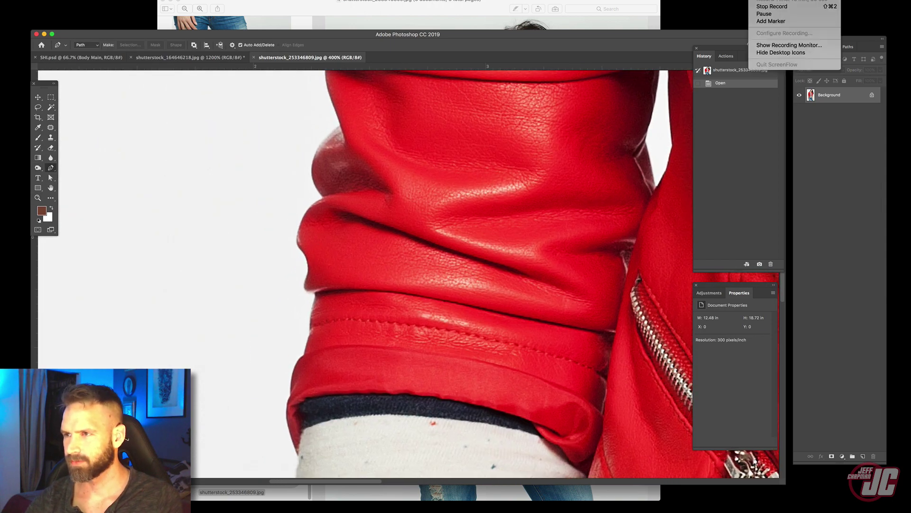
{"action": "left_click", "coordinate": [370, 213]}
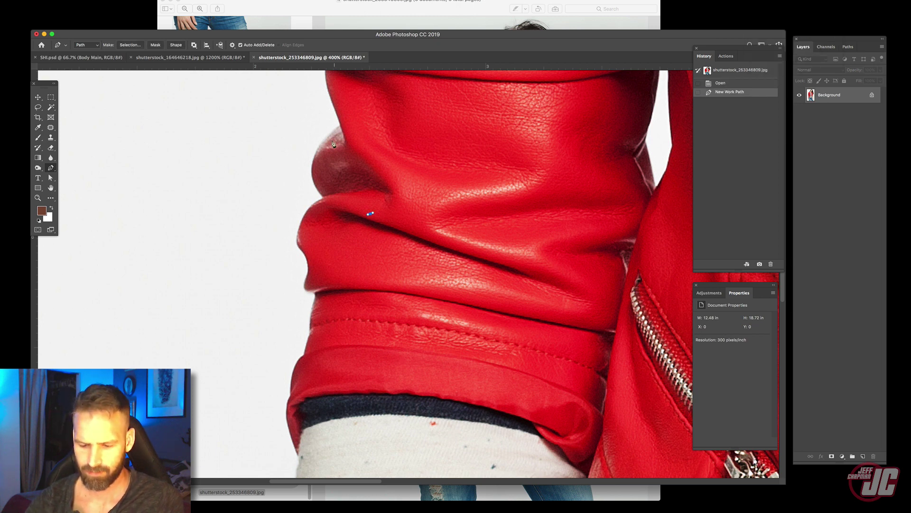
{"action": "key", "text": "super+z"}
{"action": "left_click", "coordinate": [339, 126]}
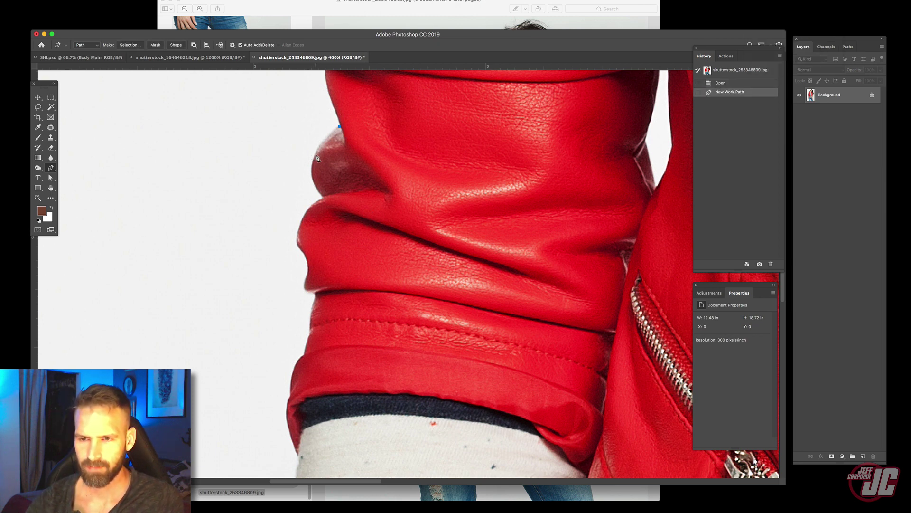
{"action": "left_click", "coordinate": [318, 158]}
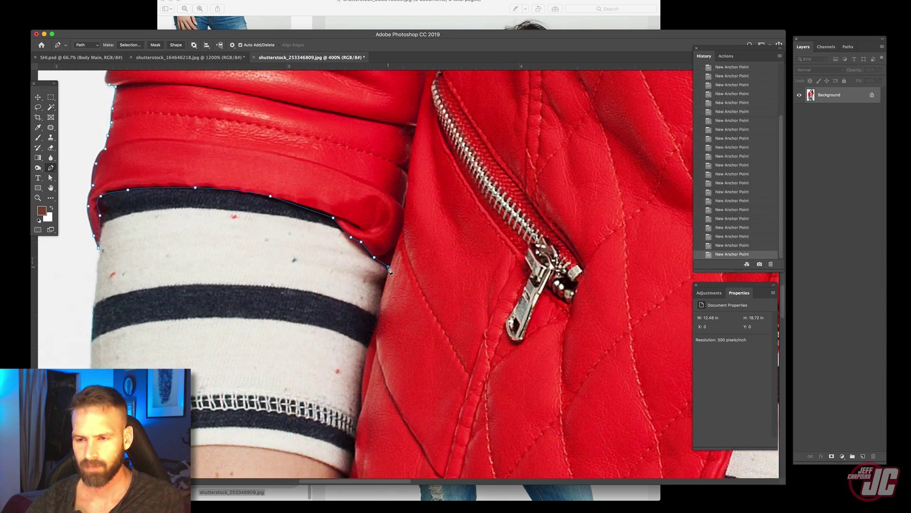
- Continue the pen path up the sleeve's inner edge, along the jacket body, to the white gap beside the torso
{"action": "scroll", "coordinate": [408, 274], "scroll_direction": "up", "scroll_amount": 5}
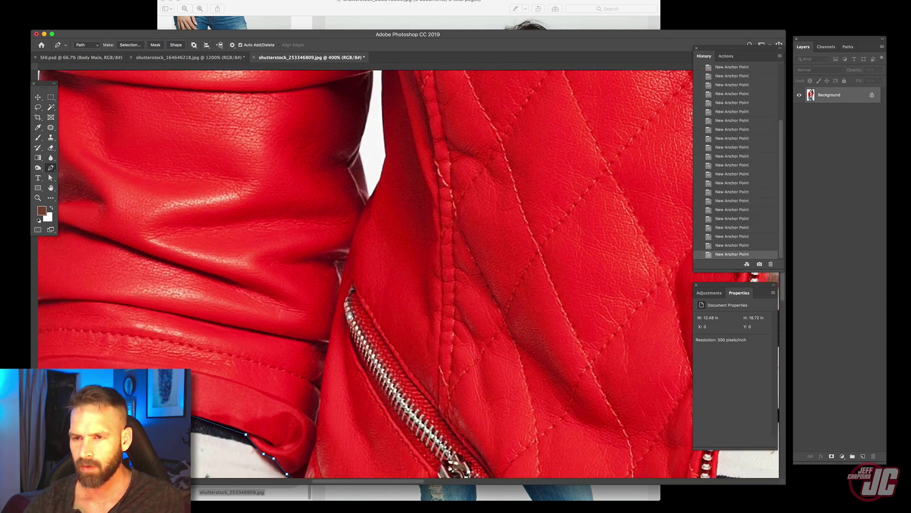
{"action": "scroll", "coordinate": [385, 237], "scroll_direction": "down", "scroll_amount": 10}
{"action": "scroll", "coordinate": [384, 238], "scroll_direction": "left", "scroll_amount": 3}
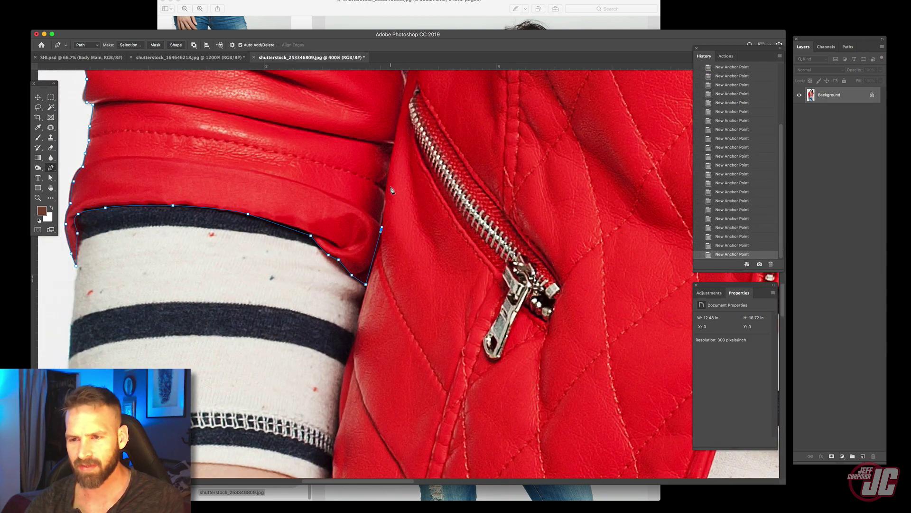
{"action": "left_click", "coordinate": [397, 122]}
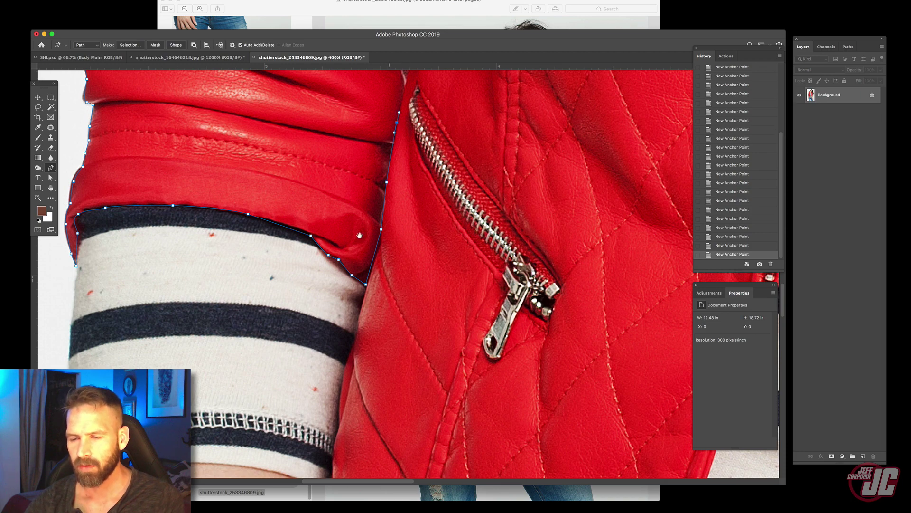
{"action": "left_click_drag", "start_coordinate": [360, 235], "coordinate": [310, 412]}
{"action": "left_click", "coordinate": [377, 194]}
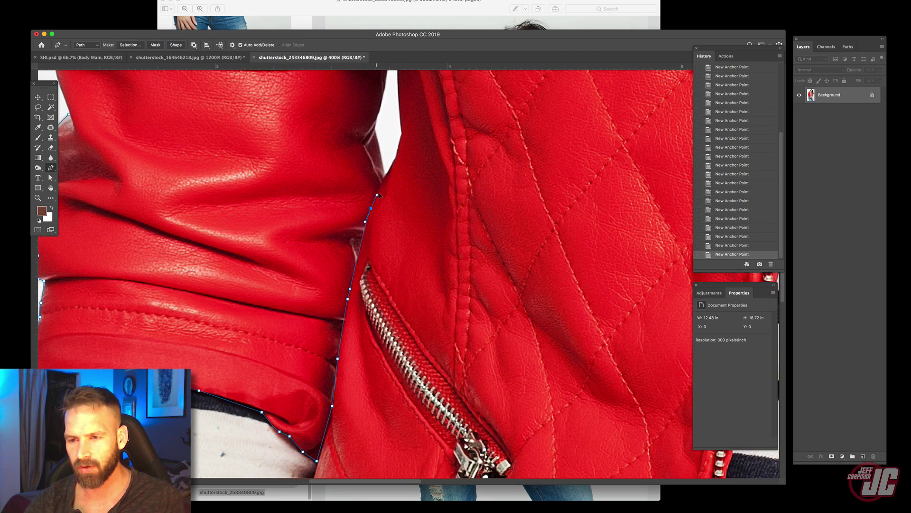
{"action": "left_click_drag", "start_coordinate": [377, 195], "coordinate": [365, 275]}
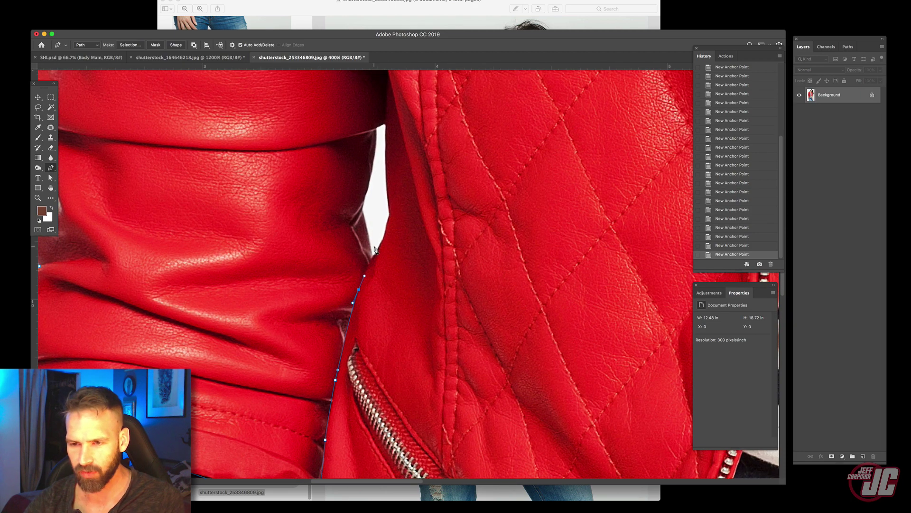
{"action": "left_click", "coordinate": [370, 258]}
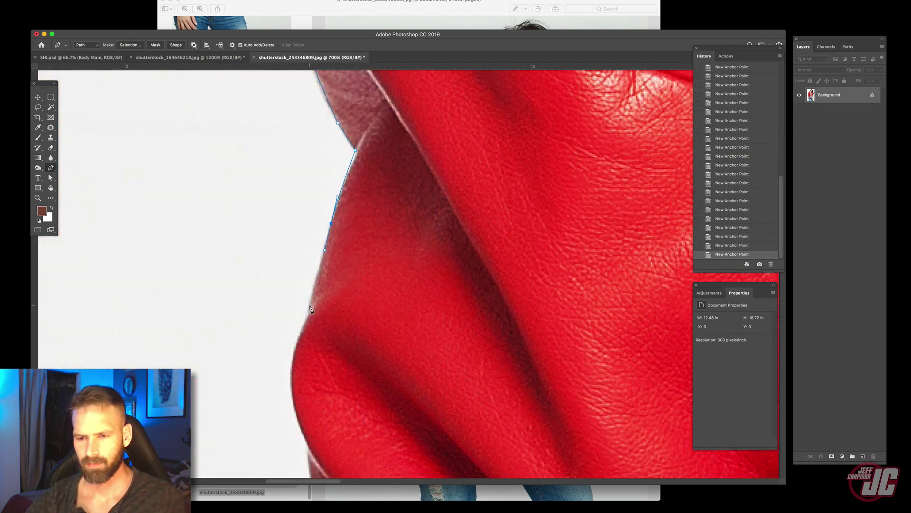
- Trace the remaining outer folds of the jacket sleeve with the Pen tool and close the path at its starting point
{"action": "left_click", "coordinate": [309, 306]}
{"action": "left_click_drag", "start_coordinate": [300, 335], "coordinate": [306, 197]}
{"action": "left_click_drag", "start_coordinate": [298, 261], "coordinate": [301, 287]}
{"action": "left_click", "coordinate": [316, 317]}
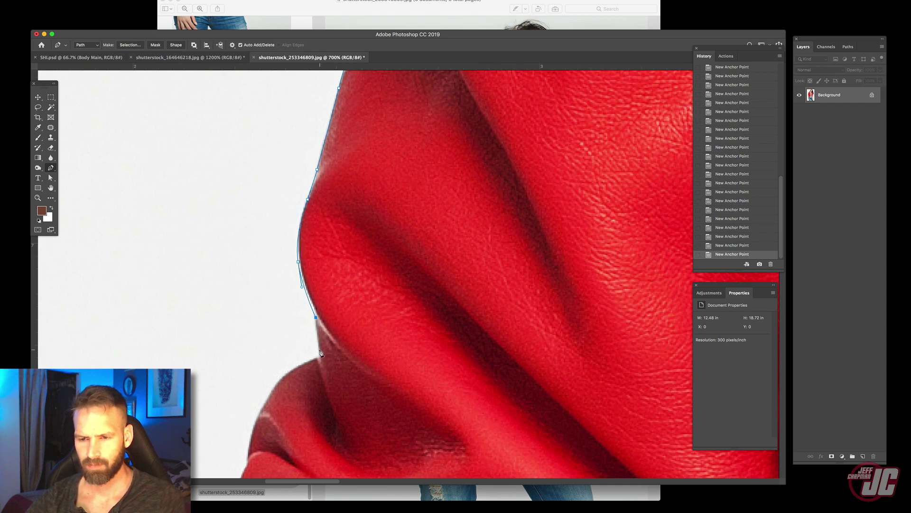
{"action": "left_click", "coordinate": [318, 351]}
{"action": "left_click", "coordinate": [317, 360]}
{"action": "left_click_drag", "start_coordinate": [334, 328], "coordinate": [332, 325]}
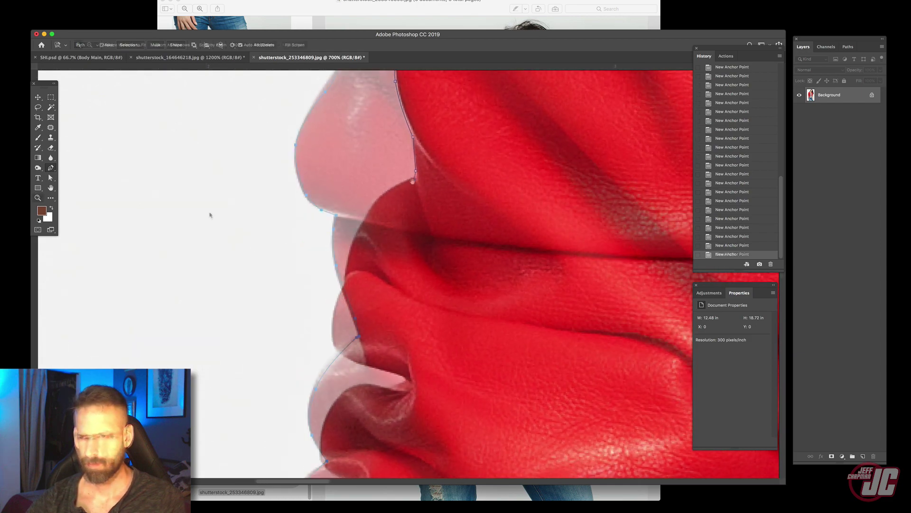
- Convert the closed sleeve path into a selection and copy the sleeve onto its own layer
{"action": "key", "text": "z"}
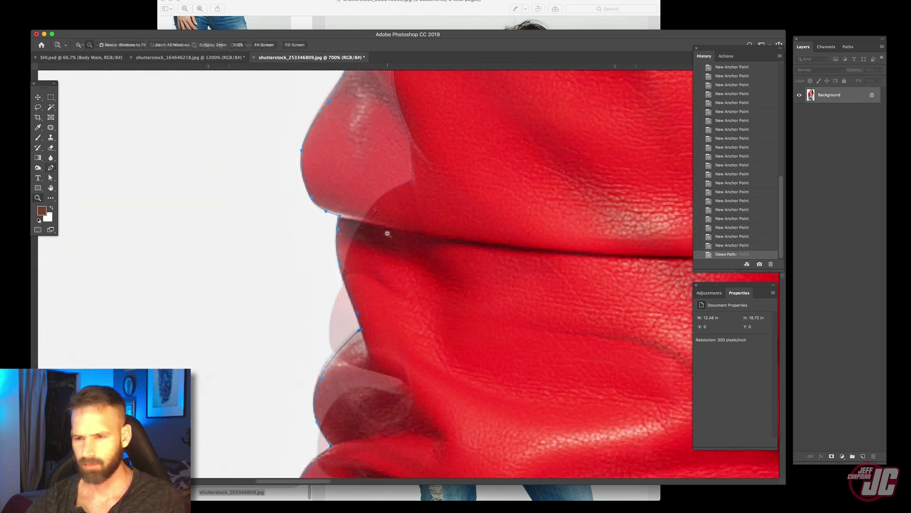
{"action": "left_click", "coordinate": [386, 232], "text": "alt"}
{"action": "left_click", "coordinate": [386, 232], "text": "alt"}
{"action": "left_click", "coordinate": [385, 231], "text": "alt"}
{"action": "left_click", "coordinate": [384, 231], "text": "alt"}
{"action": "left_click", "coordinate": [384, 232], "text": "alt"}
{"action": "left_click", "coordinate": [386, 233], "text": "alt"}
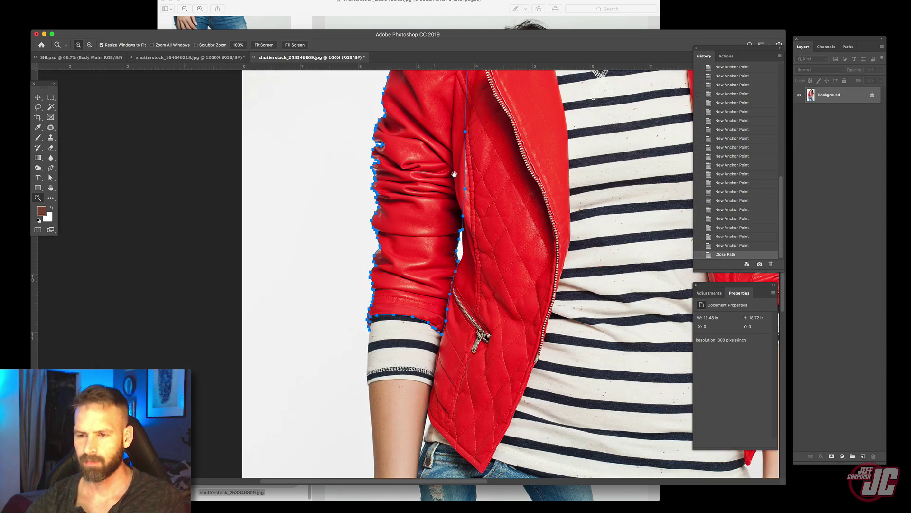
{"action": "left_click_drag", "start_coordinate": [453, 174], "coordinate": [333, 264]}
{"action": "left_click", "coordinate": [848, 47]}
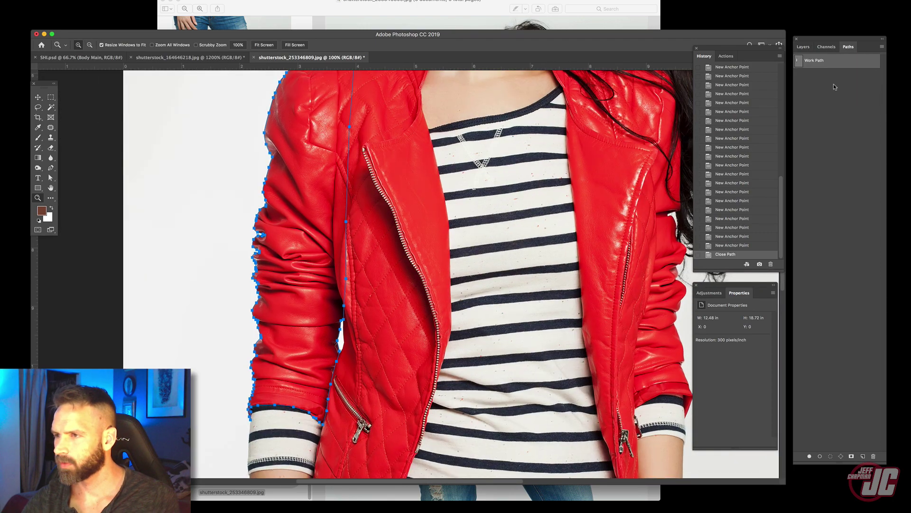
{"action": "left_click", "coordinate": [882, 47]}
{"action": "left_click", "coordinate": [834, 89]}
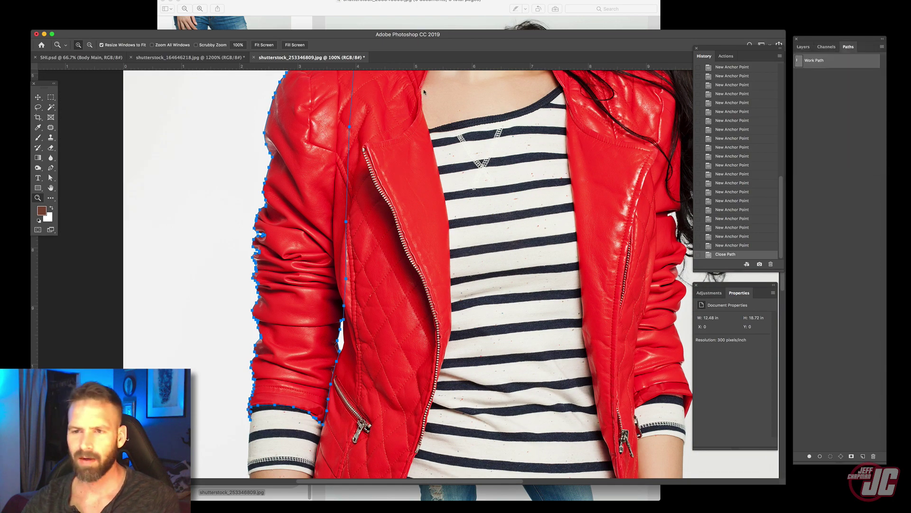
{"action": "left_click", "coordinate": [499, 210]}
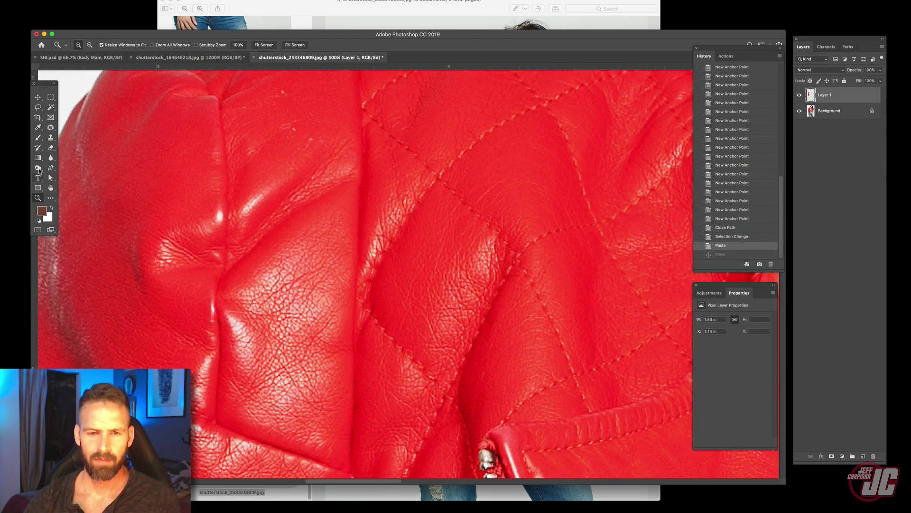
- Start a new Pen tool path at the top of the sleeve seam and trace the jacket's shoulder edge beneath the hair
{"action": "left_click", "coordinate": [50, 167]}
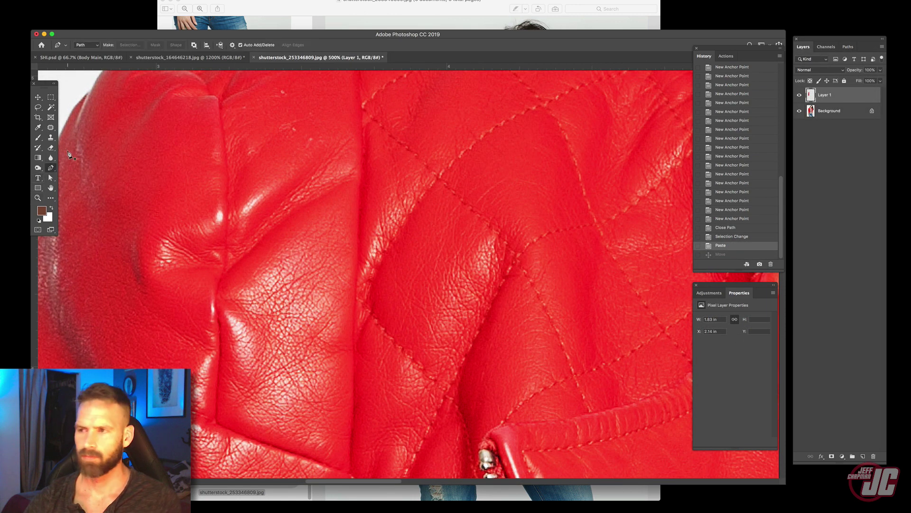
{"action": "left_click", "coordinate": [799, 111]}
{"action": "left_click", "coordinate": [800, 110]}
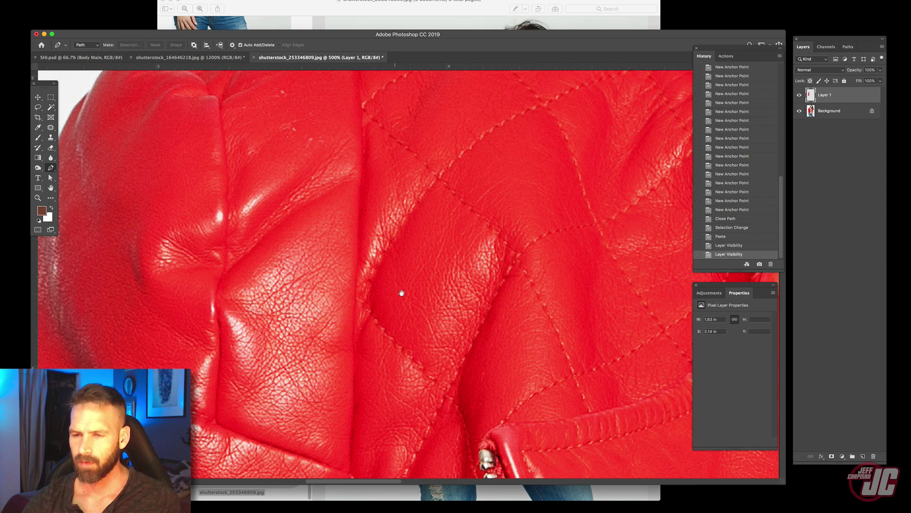
{"action": "scroll", "coordinate": [402, 293], "scroll_direction": "up", "scroll_amount": 5}
{"action": "left_click", "coordinate": [363, 203]}
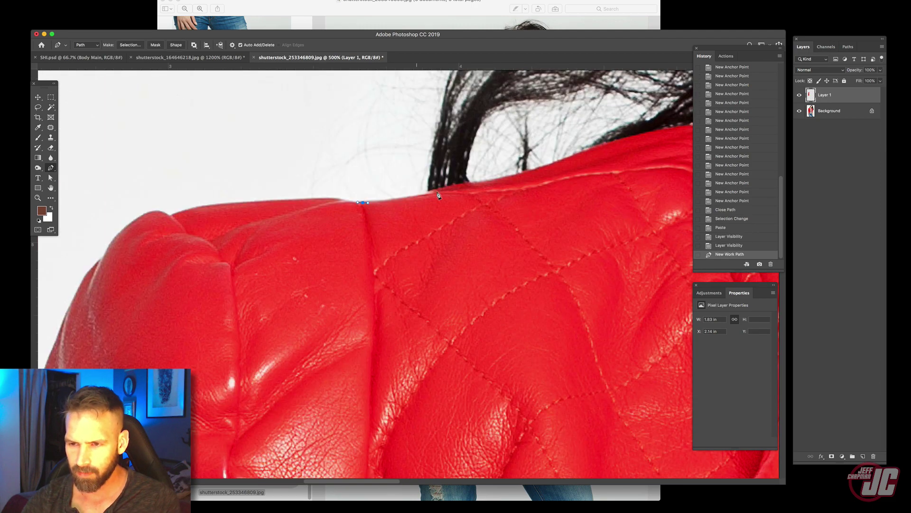
{"action": "left_click", "coordinate": [441, 191]}
{"action": "left_click", "coordinate": [456, 187]}
{"action": "left_click", "coordinate": [517, 176]}
{"action": "left_click", "coordinate": [601, 148]}
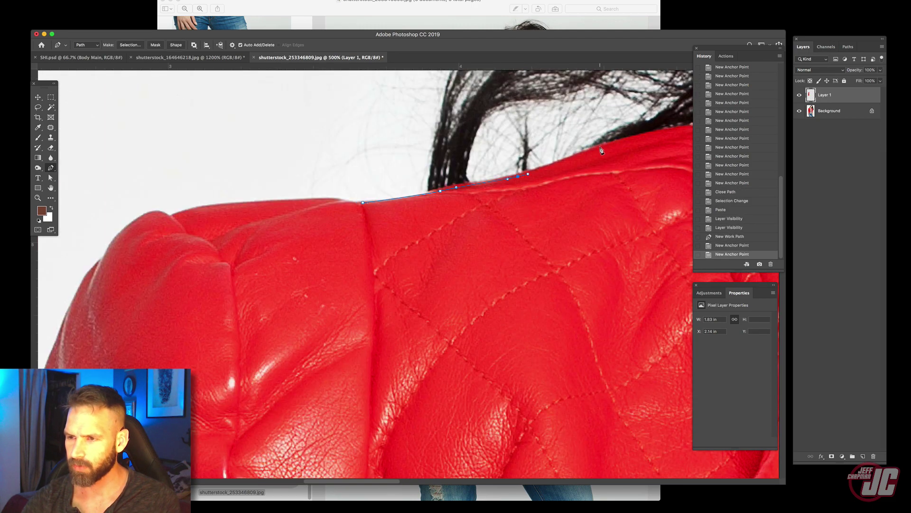
- Continue the pen path along the rest of the shoulder to the base of the jacket collar
{"action": "left_click", "coordinate": [616, 141]}
{"action": "left_click_drag", "start_coordinate": [624, 143], "coordinate": [379, 185]}
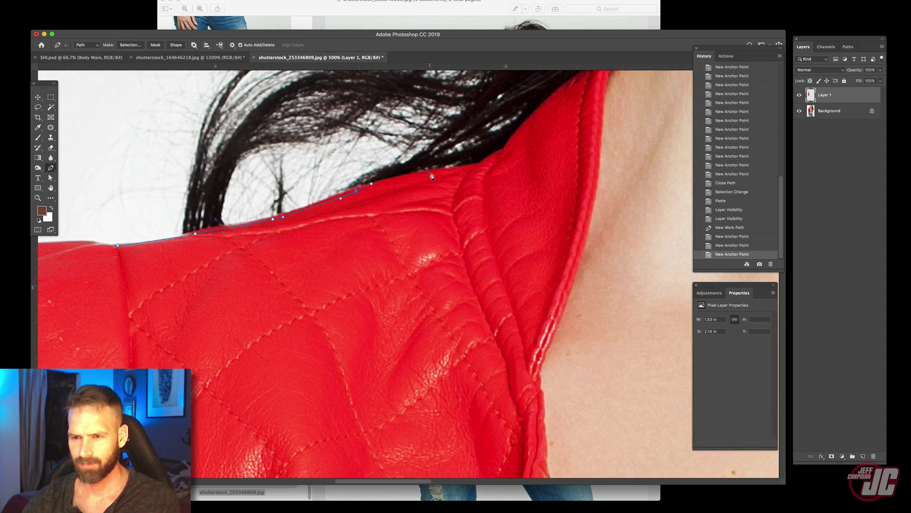
{"action": "left_click", "coordinate": [475, 165]}
{"action": "left_click", "coordinate": [490, 156]}
{"action": "left_click", "coordinate": [501, 150]}
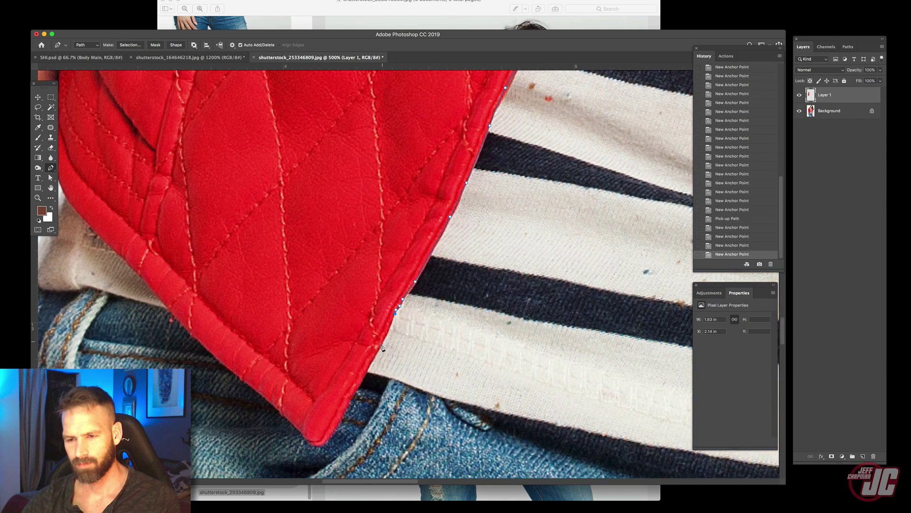
- Trace the jacket front's edge around its lower tip and back up the sleeve seam, closing the path at the shoulder
{"action": "left_click_drag", "start_coordinate": [382, 341], "coordinate": [378, 348]}
{"action": "left_click", "coordinate": [360, 380]}
{"action": "left_click_drag", "start_coordinate": [356, 389], "coordinate": [446, 278]}
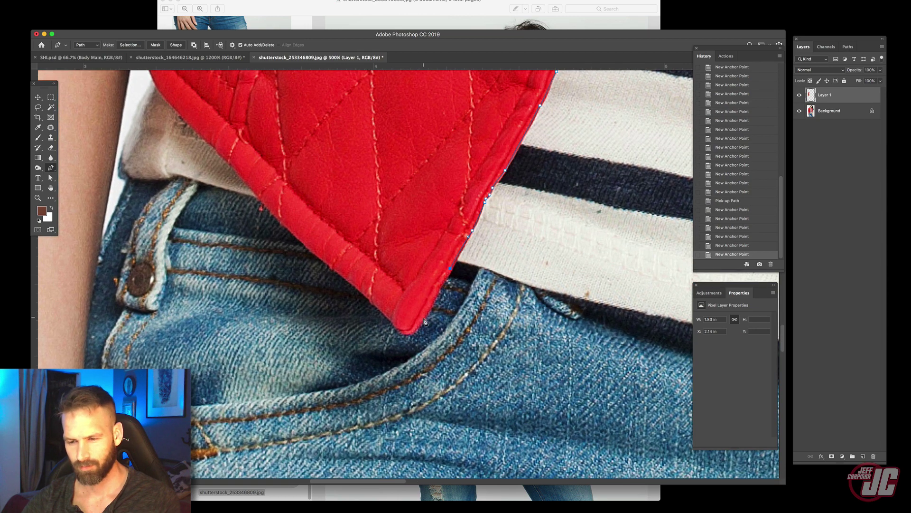
{"action": "left_click", "coordinate": [411, 333]}
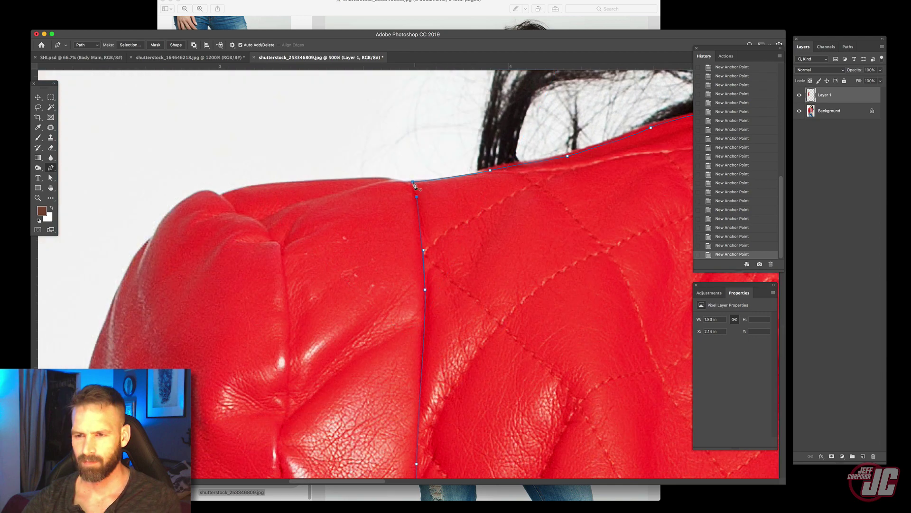
{"action": "left_click", "coordinate": [413, 182]}
- Convert the jacket front path into a new anti-aliased selection
{"action": "left_click", "coordinate": [848, 47]}
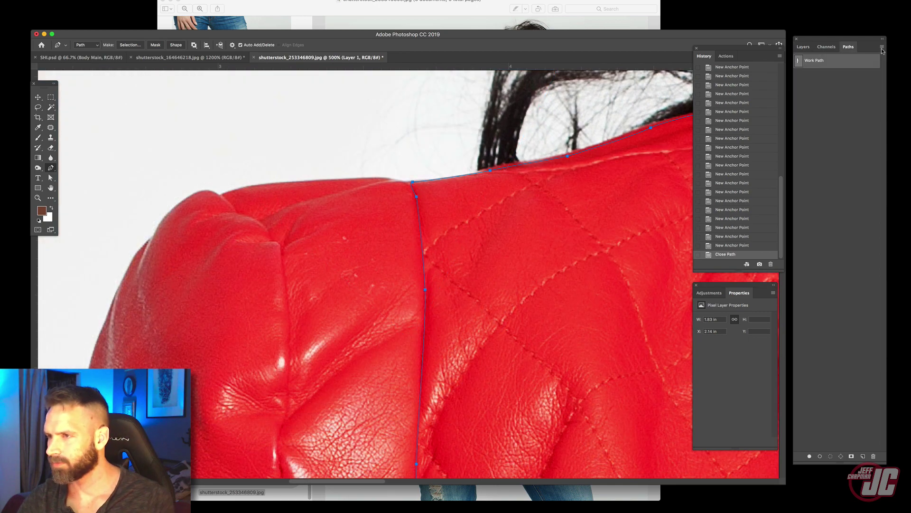
{"action": "left_click", "coordinate": [882, 46]}
{"action": "left_click", "coordinate": [816, 88]}
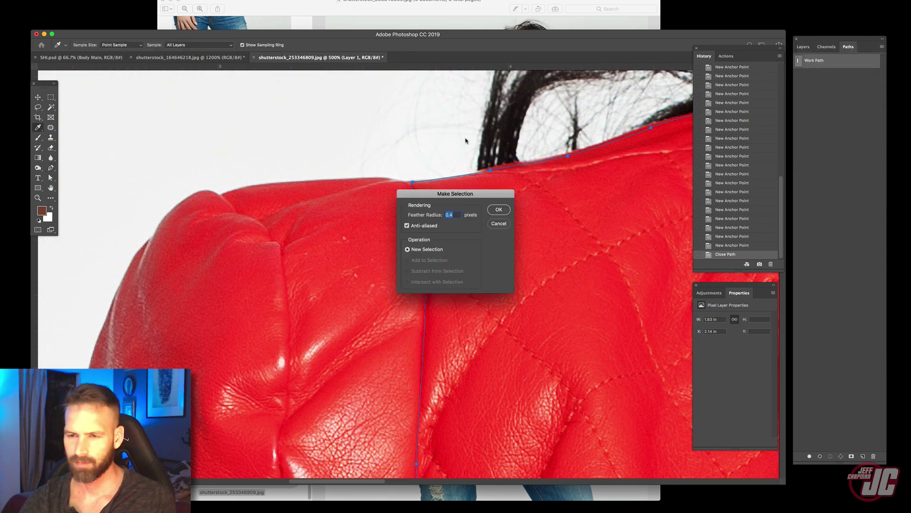
{"action": "key", "text": "BackSpace"}
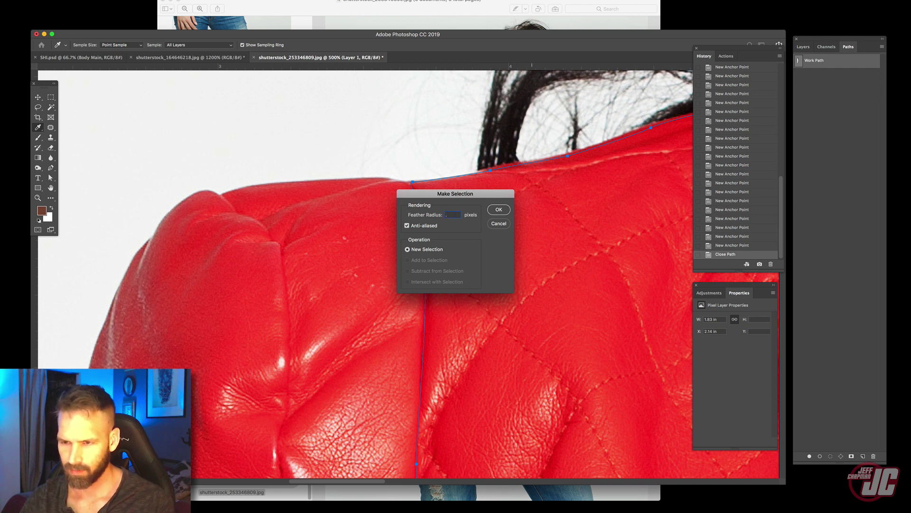
{"action": "key", "text": "Return"}
- Copy the selected jacket front from the Background layer and paste it as a new layer
{"action": "key", "text": "v"}
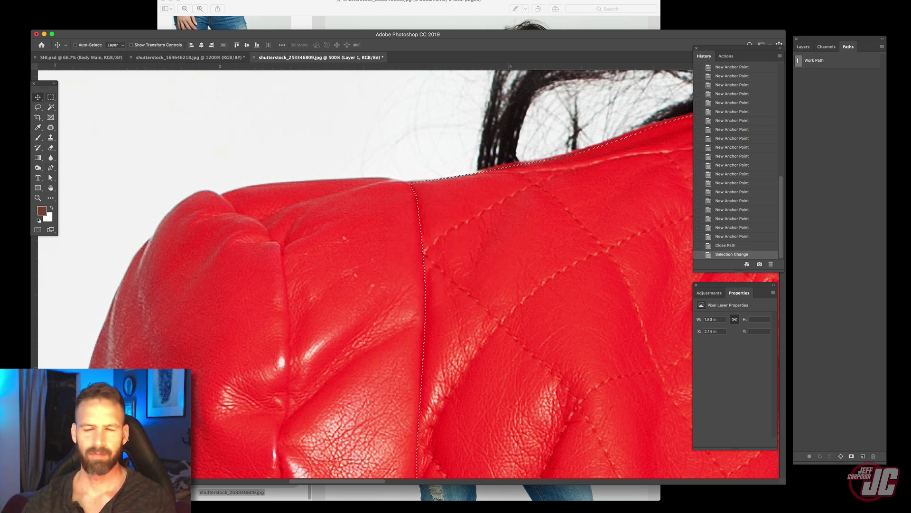
{"action": "key", "text": "F7"}
{"action": "key", "text": "alt+bracketleft"}
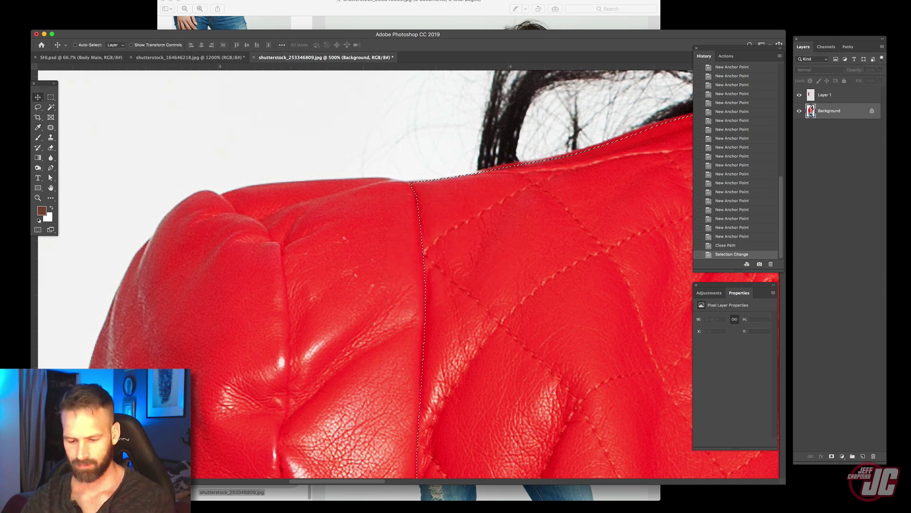
{"action": "key", "text": "ctrl+c"}
{"action": "key", "text": "ctrl+v"}
- Hide the Background layer and check the sleeve and jacket front cutouts by toggling each layer's visibility
{"action": "key", "text": "z"}
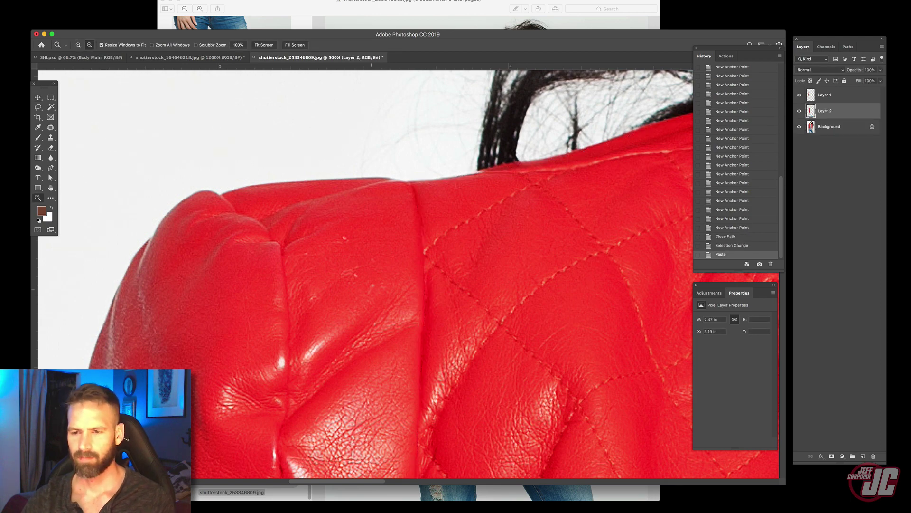
{"action": "left_click", "coordinate": [374, 294], "text": "alt"}
{"action": "left_click", "coordinate": [374, 294], "text": "alt"}
{"action": "left_click", "coordinate": [374, 295], "text": "alt"}
{"action": "left_click", "coordinate": [374, 295], "text": "alt"}
{"action": "key", "text": "v"}
{"action": "key", "text": "v"}
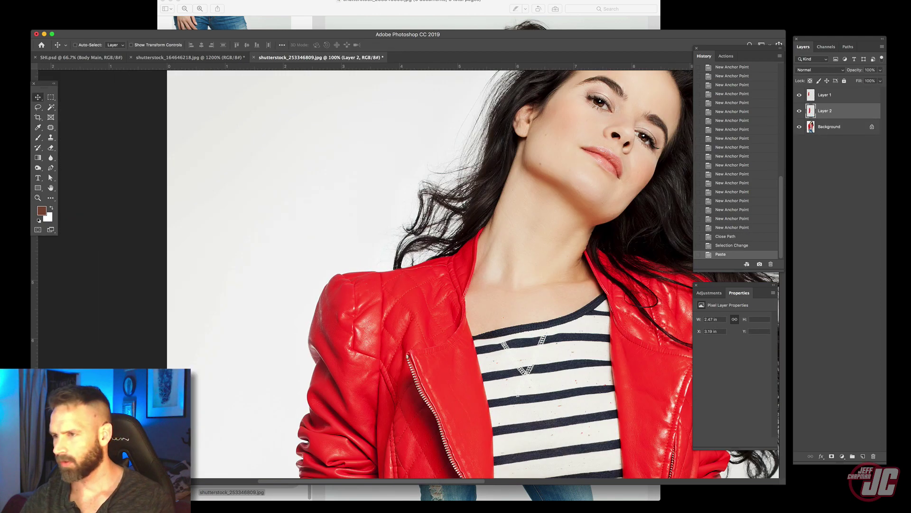
{"action": "left_click", "coordinate": [800, 126]}
{"action": "scroll", "coordinate": [427, 276], "scroll_direction": "down", "scroll_amount": 5}
{"action": "scroll", "coordinate": [408, 273], "scroll_direction": "left", "scroll_amount": 1}
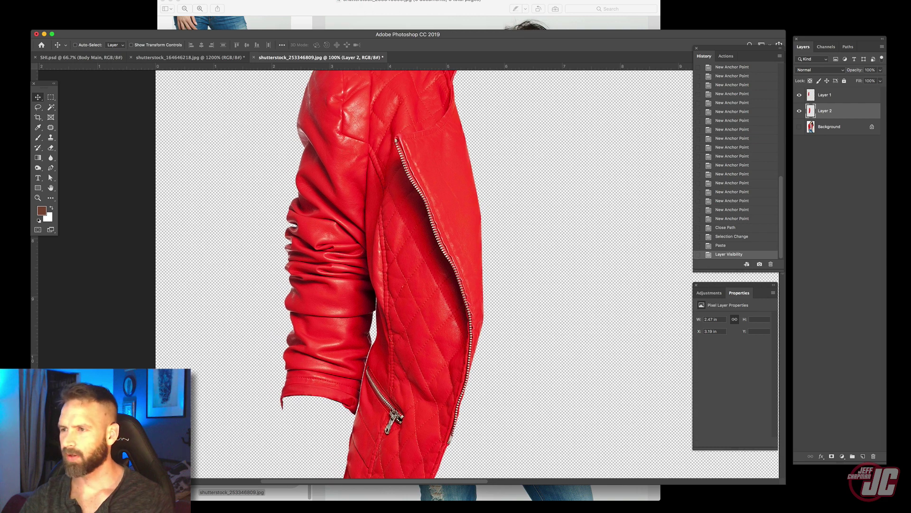
{"action": "left_click", "coordinate": [799, 95]}
{"action": "left_click", "coordinate": [800, 95]}
{"action": "left_click", "coordinate": [800, 110]}
{"action": "key", "text": "ctrl+comma"}
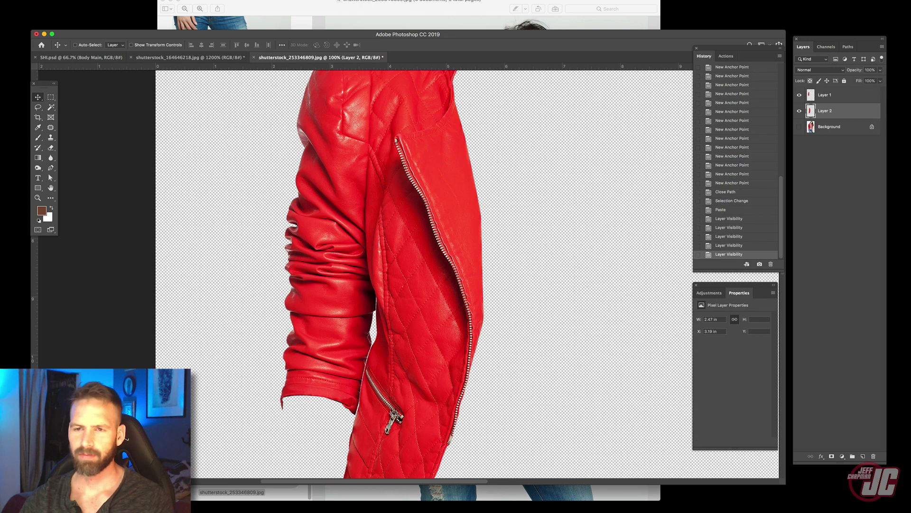
- Float the jacket photo's window and bring both the sleeve and jacket front layers into SHI.psd
{"action": "left_click_drag", "start_coordinate": [321, 57], "coordinate": [474, 124]}
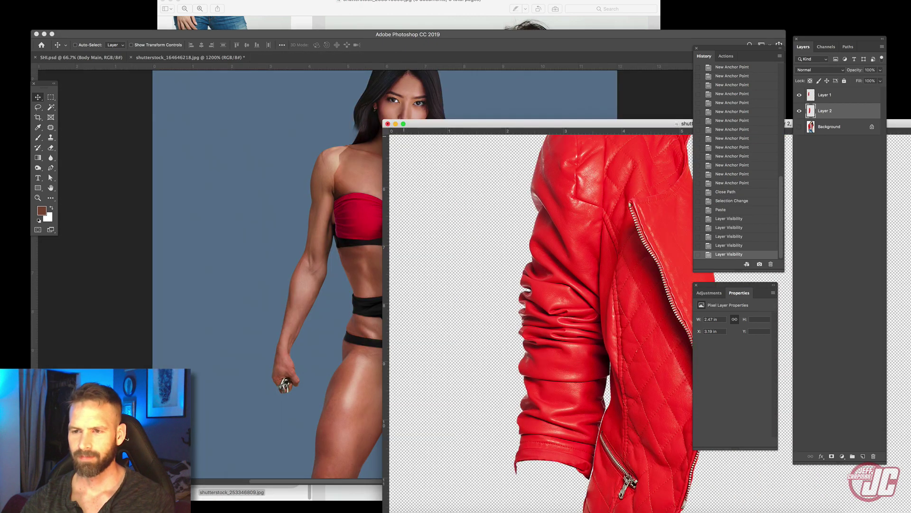
{"action": "left_click", "coordinate": [840, 95], "text": "shift"}
{"action": "left_click_drag", "start_coordinate": [840, 95], "coordinate": [323, 183]}
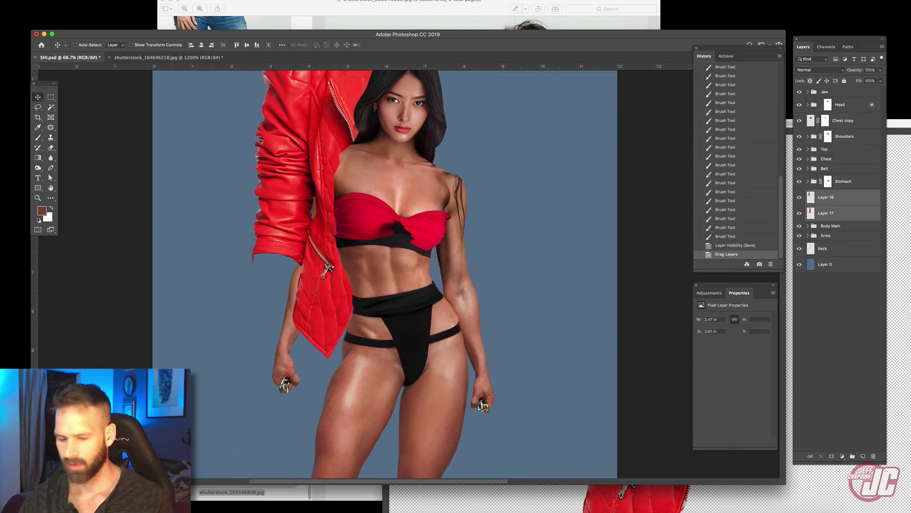
- Group the two imported jacket layers and name the group Jacket
{"action": "key", "text": "ctrl+g"}
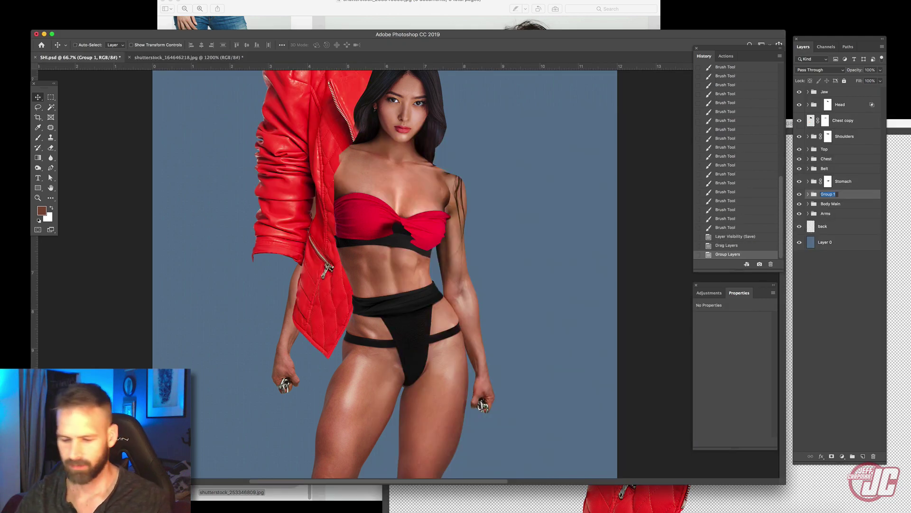
{"action": "type", "text": "J"}
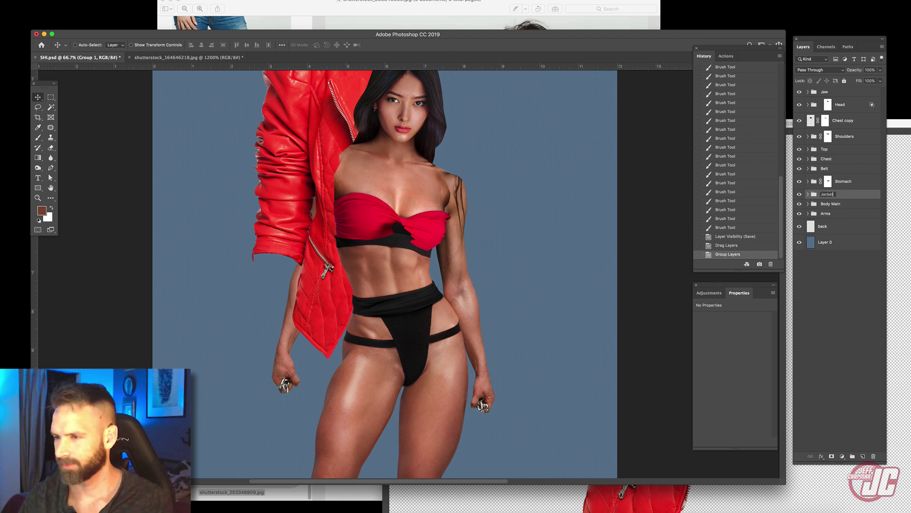
{"action": "type", "text": "acket"}
{"action": "key", "text": "Return"}
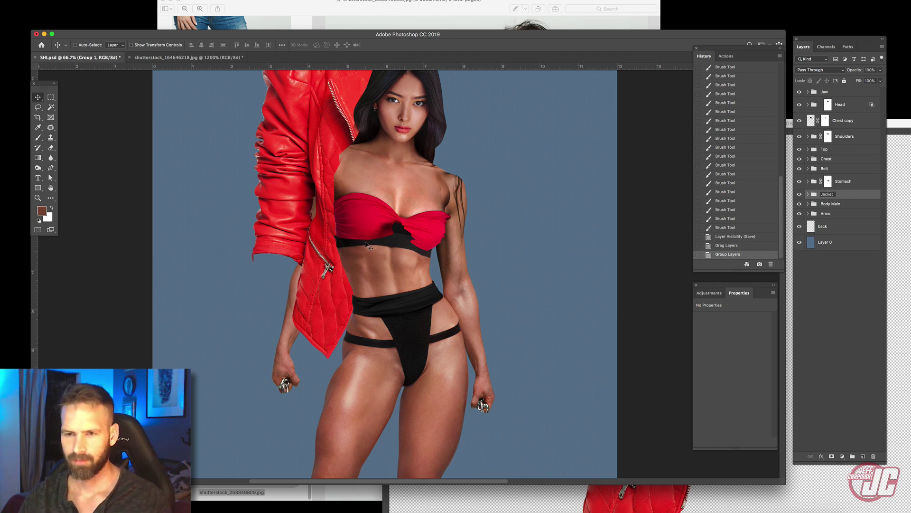
- Fit the jacket over the figure's right shoulder and arm, and place the Jacket group at the top of the layer stack
{"action": "left_click_drag", "start_coordinate": [368, 246], "coordinate": [390, 279]}
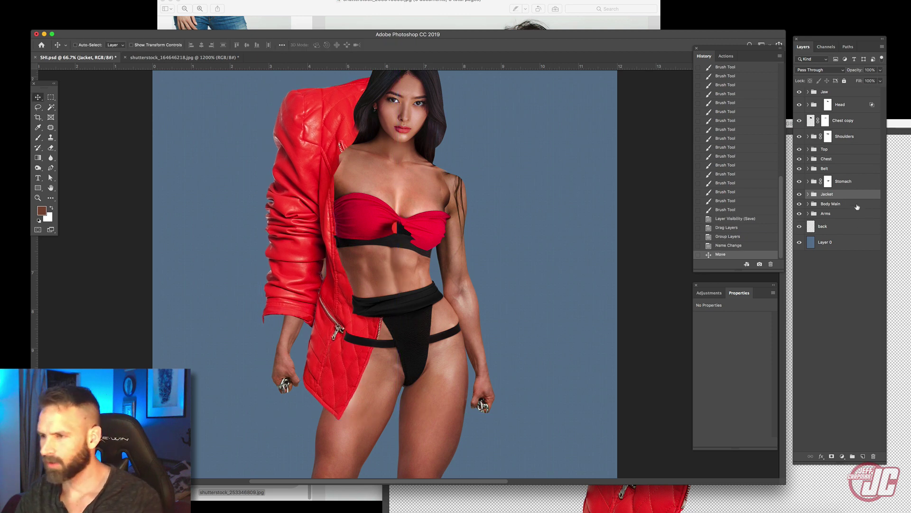
{"action": "left_click_drag", "start_coordinate": [854, 198], "coordinate": [845, 86]}
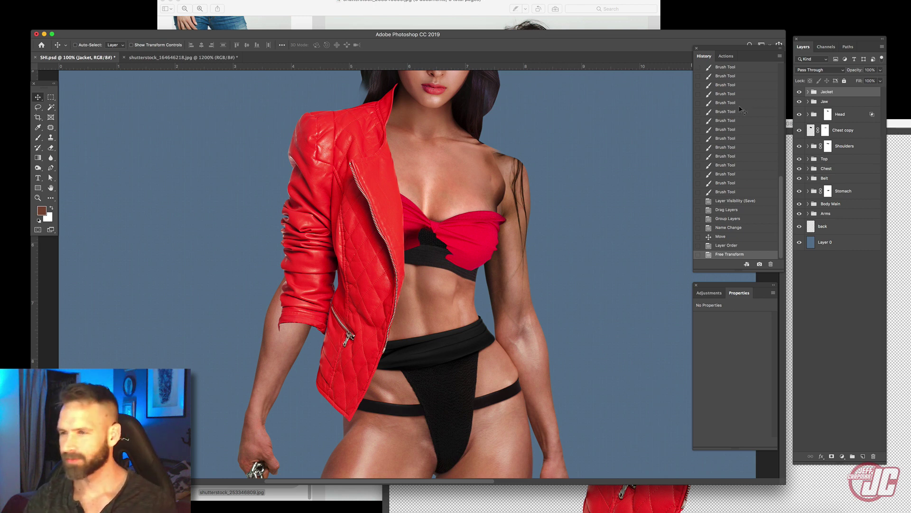
- Expand the Jacket group and toggle the sleeve layer's visibility to compare the sleeve with the arm underneath
{"action": "left_click", "coordinate": [808, 92]}
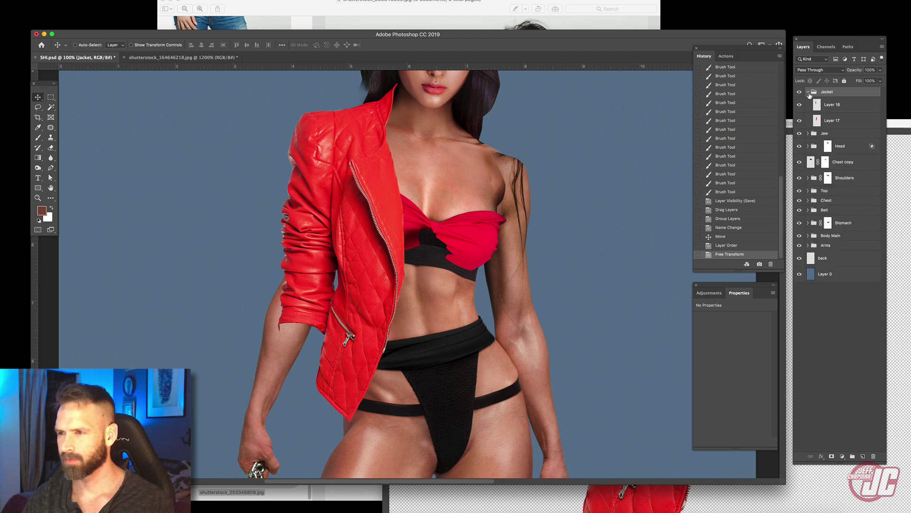
{"action": "left_click", "coordinate": [800, 105]}
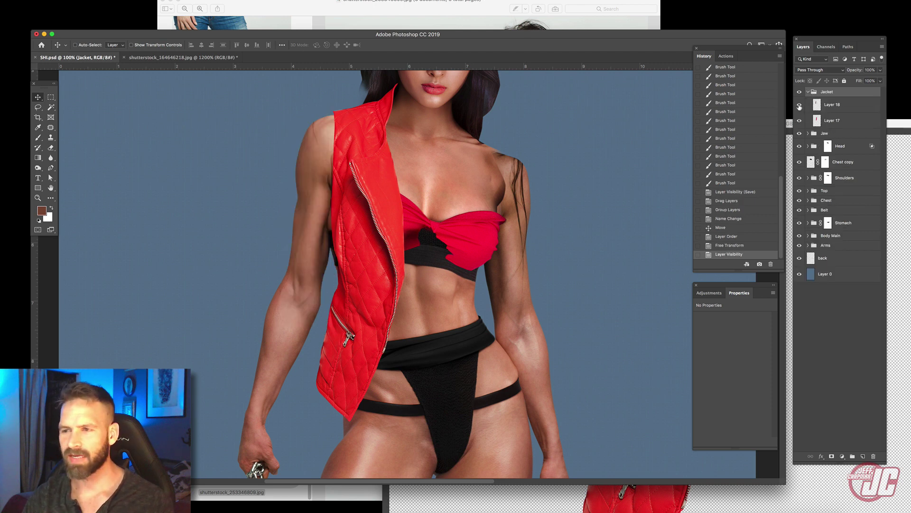
{"action": "left_click", "coordinate": [799, 105]}
{"action": "left_click", "coordinate": [799, 105]}
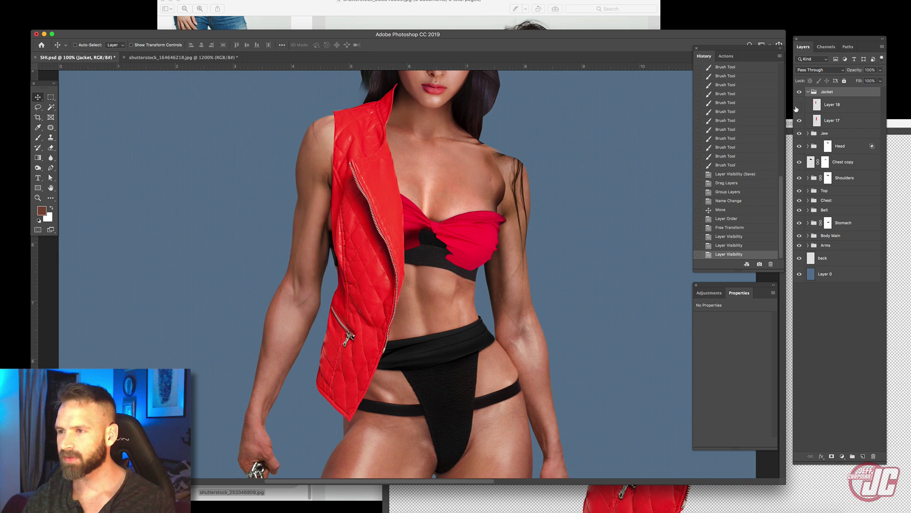
{"action": "left_click", "coordinate": [799, 105]}
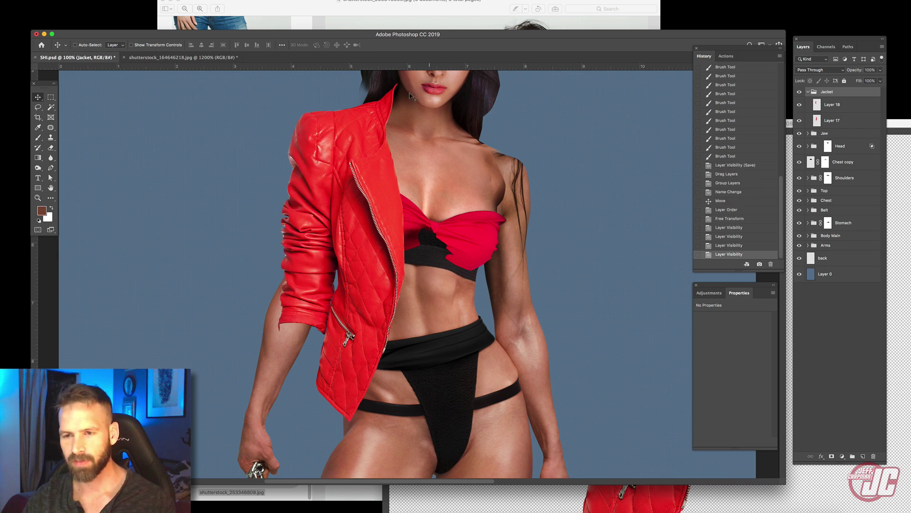
{"action": "left_click", "coordinate": [800, 121]}
{"action": "left_click", "coordinate": [834, 105]}
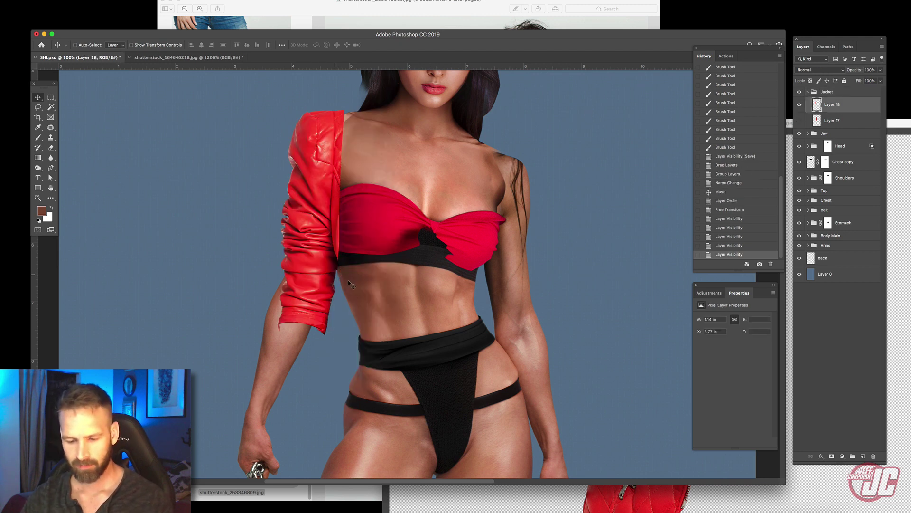
{"action": "key", "text": "super+t"}
{"action": "key", "text": "Return"}
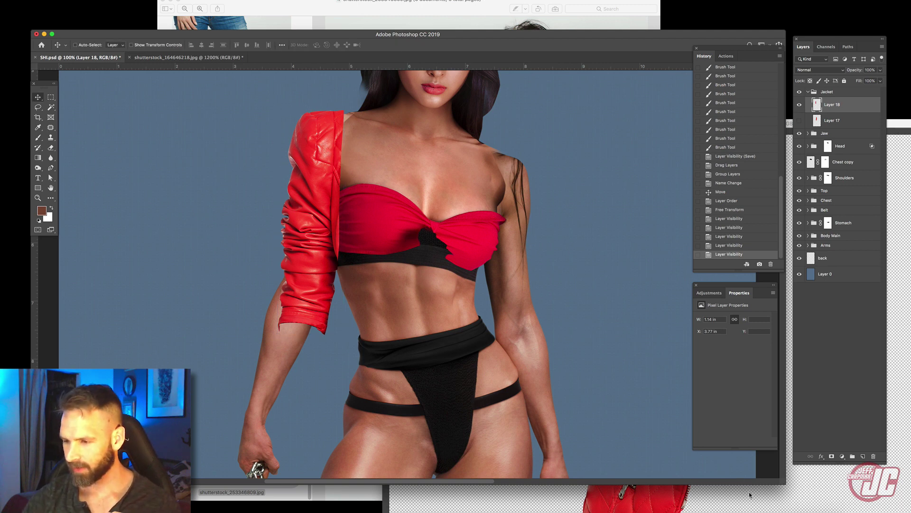
- Examine the Shi reference artwork and the red jacket stock photo against both jacket layers for the sleeve and front shapes
{"action": "left_click", "coordinate": [797, 509]}
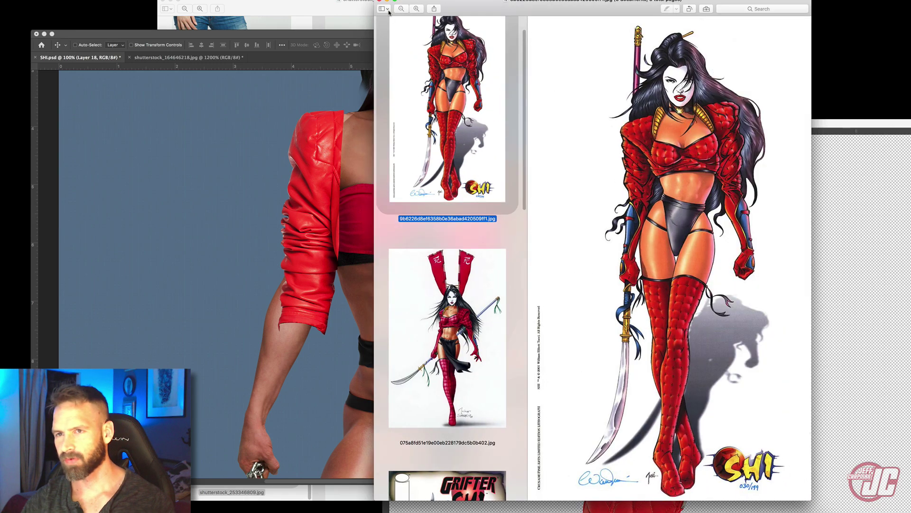
{"action": "left_click", "coordinate": [388, 2]}
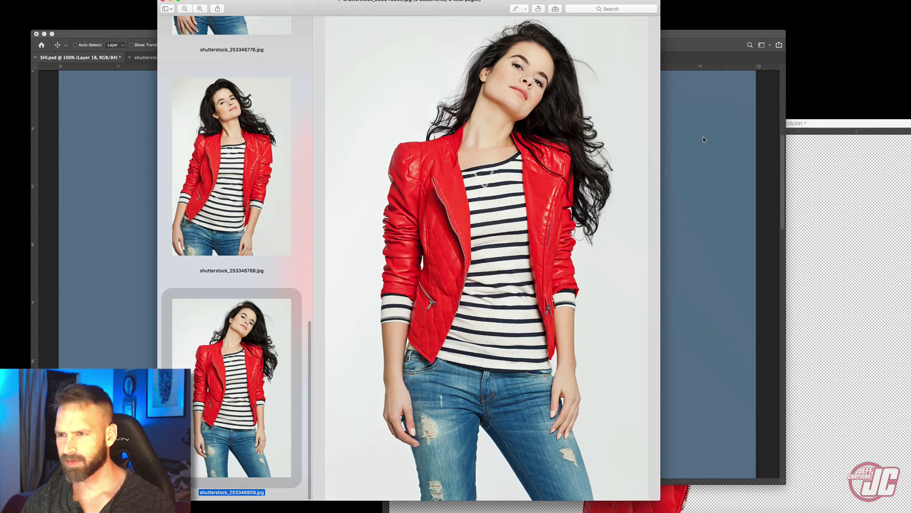
{"action": "left_click", "coordinate": [790, 143]}
{"action": "left_click", "coordinate": [800, 120]}
{"action": "left_click", "coordinate": [835, 120]}
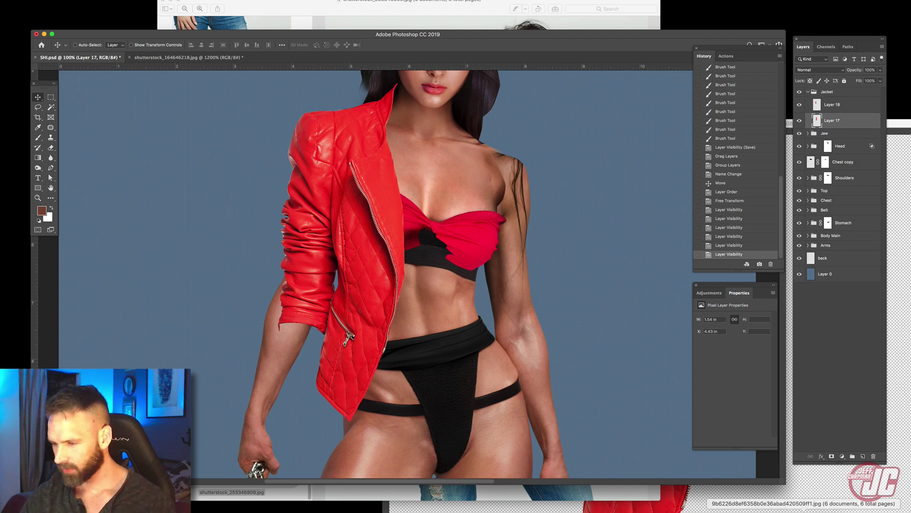
{"action": "left_click", "coordinate": [807, 511]}
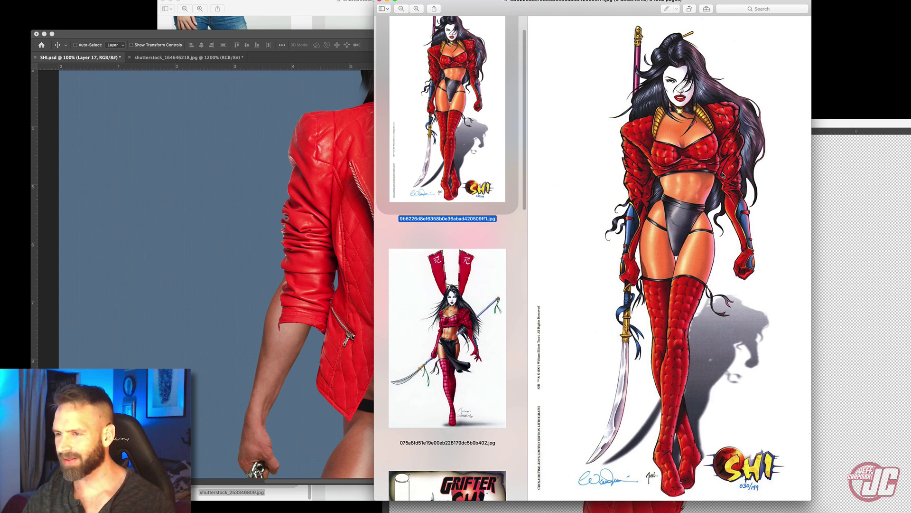
{"action": "left_click_drag", "start_coordinate": [388, 3], "coordinate": [388, 2]}
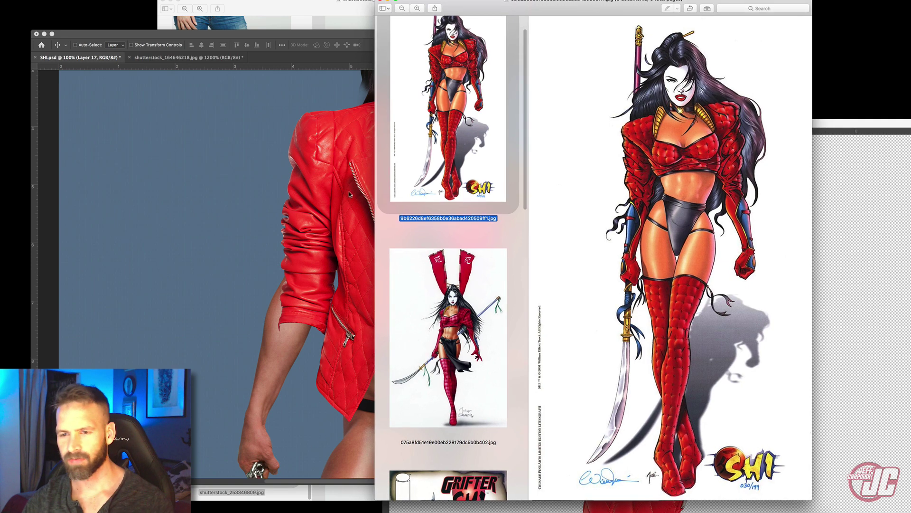
{"action": "left_click", "coordinate": [388, 2]}
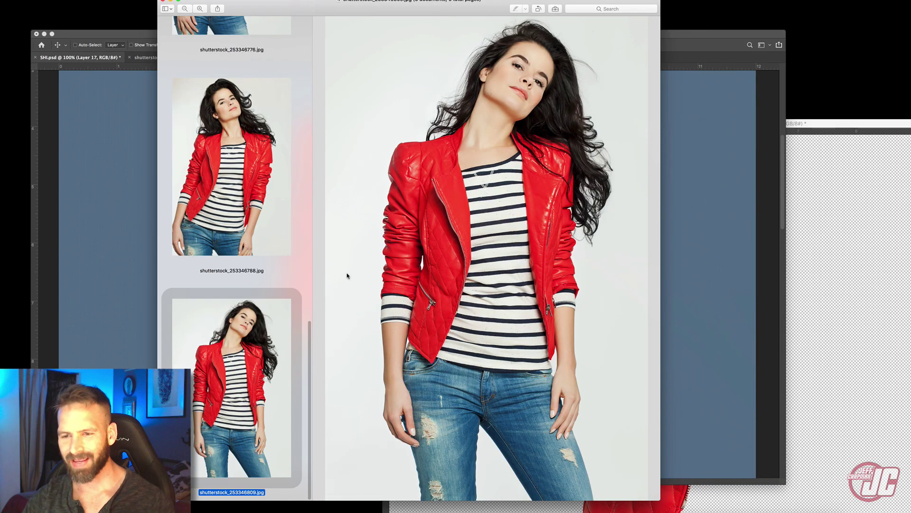
{"action": "left_click", "coordinate": [132, 231]}
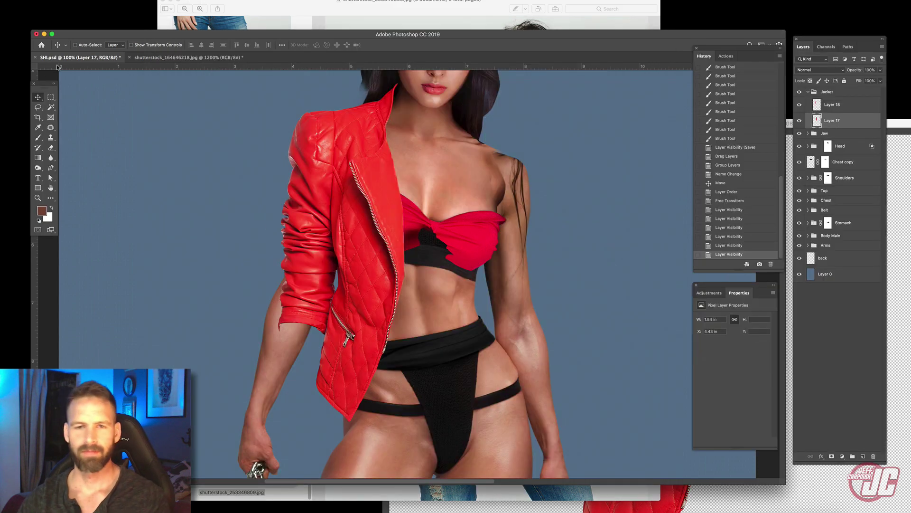
- Hide the jacket front layer and rename the layer holding the arm piece to sleeve
{"action": "left_click", "coordinate": [800, 121]}
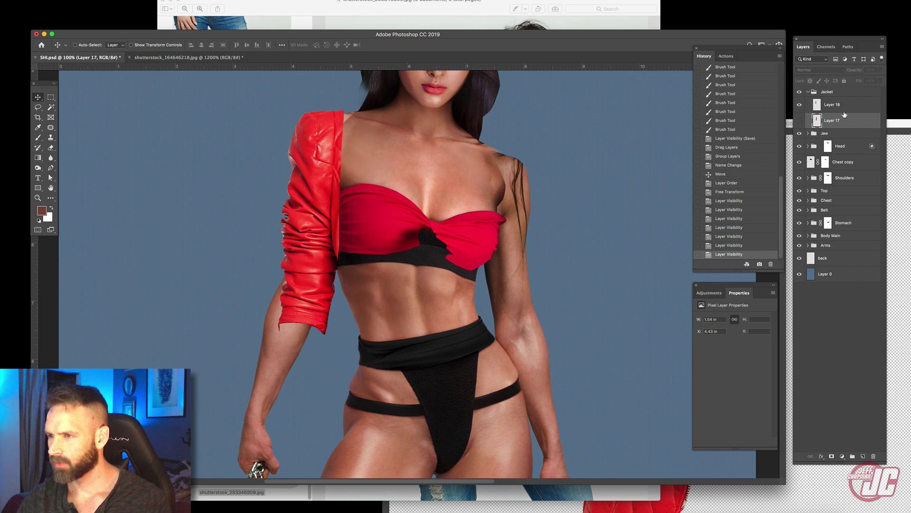
{"action": "left_click", "coordinate": [845, 107]}
{"action": "double_click", "coordinate": [836, 105]}
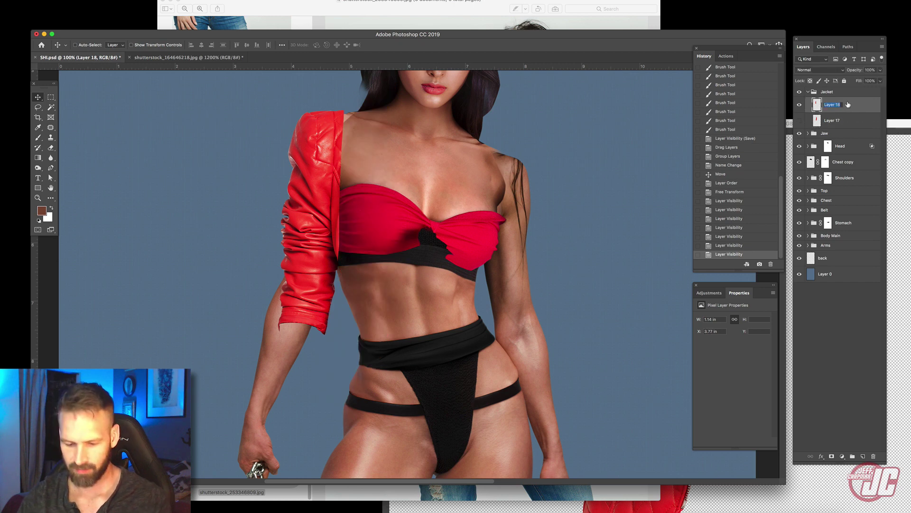
{"action": "type", "text": "s"}
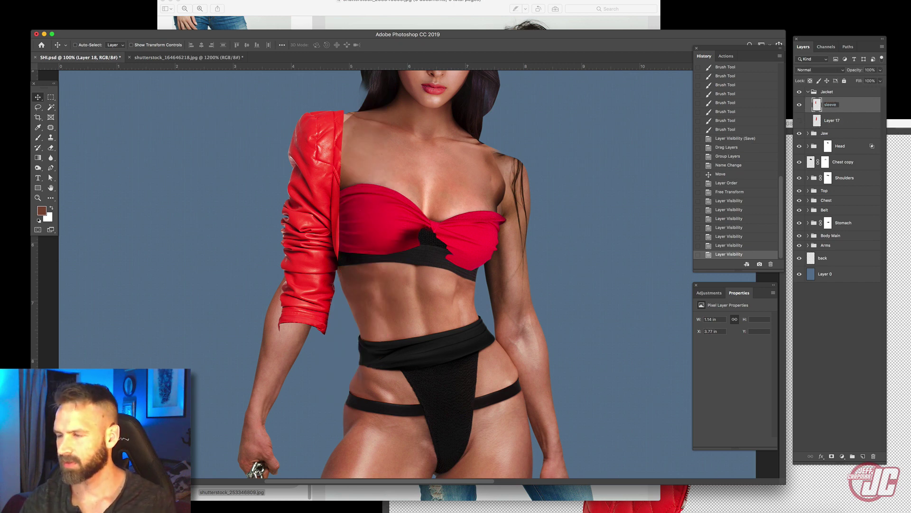
{"action": "type", "text": "leeve"}
{"action": "key", "text": "Return"}
- Start a Warp on the sleeve layer, pulling its outer shoulder outward and its inner upper edge slightly toward the neck
{"action": "left_click", "coordinate": [48, 1]}
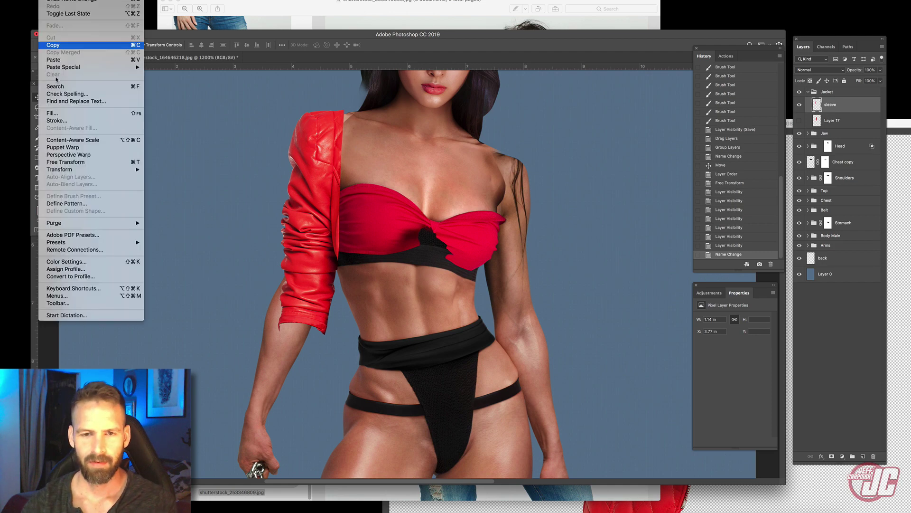
{"action": "mouse_move", "coordinate": [71, 170]}
{"action": "left_click", "coordinate": [161, 218]}
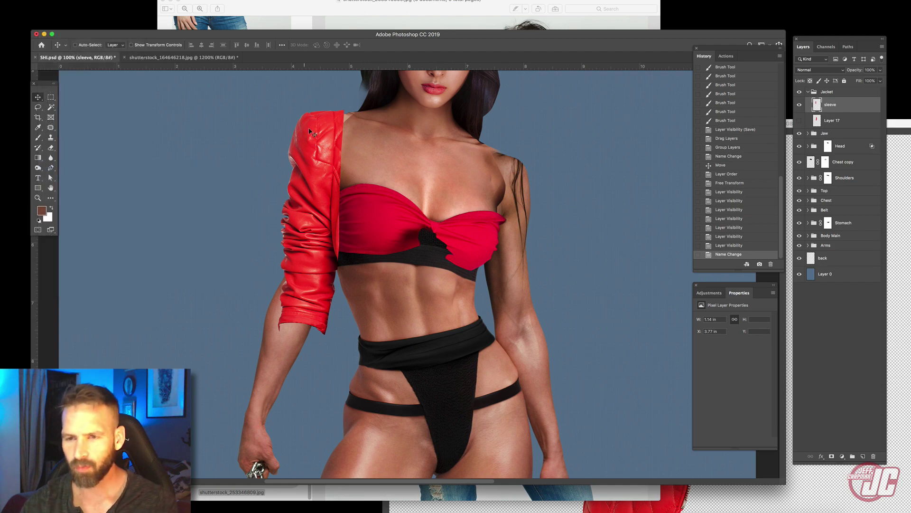
{"action": "left_click", "coordinate": [38, 2]}
{"action": "mouse_move", "coordinate": [67, 171]}
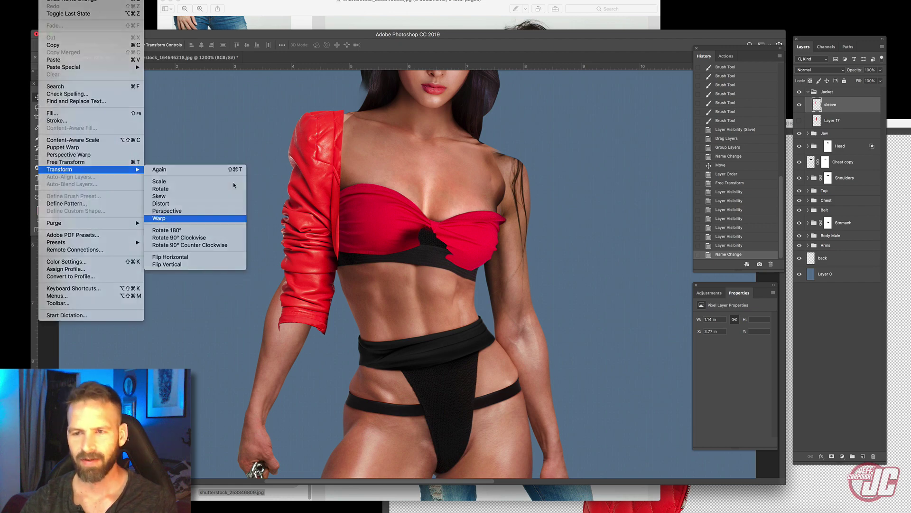
{"action": "left_click", "coordinate": [170, 219]}
{"action": "left_click_drag", "start_coordinate": [286, 131], "coordinate": [269, 125]}
{"action": "left_click_drag", "start_coordinate": [341, 118], "coordinate": [348, 119]}
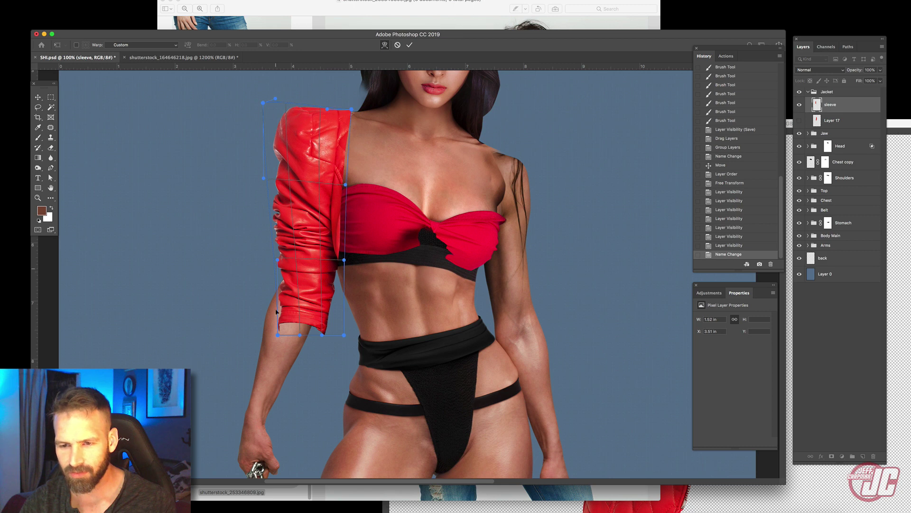
- Warp the lower sleeve and cuff to follow the arm's angle, and bulge the upper sleeve outward for a puffed shoulder
{"action": "left_click_drag", "start_coordinate": [301, 319], "coordinate": [330, 287]}
{"action": "left_click_drag", "start_coordinate": [265, 181], "coordinate": [265, 195]}
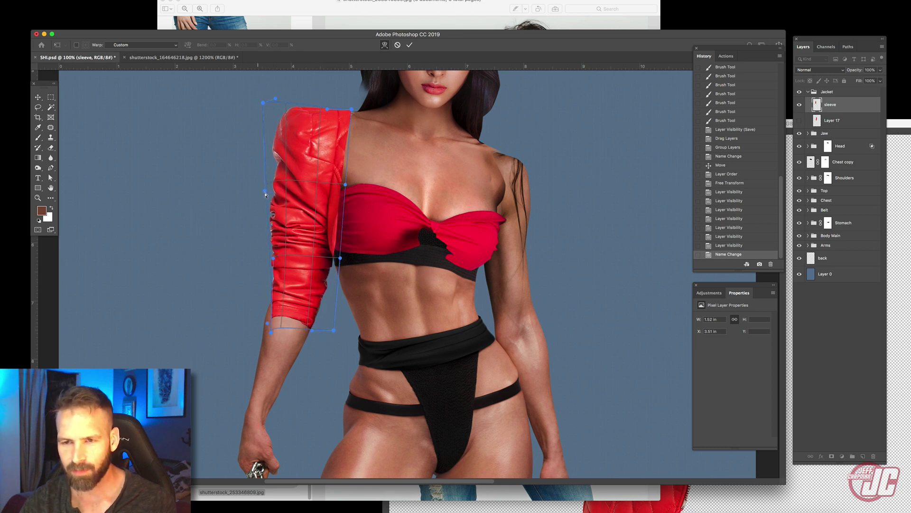
{"action": "left_click_drag", "start_coordinate": [267, 112], "coordinate": [260, 111]}
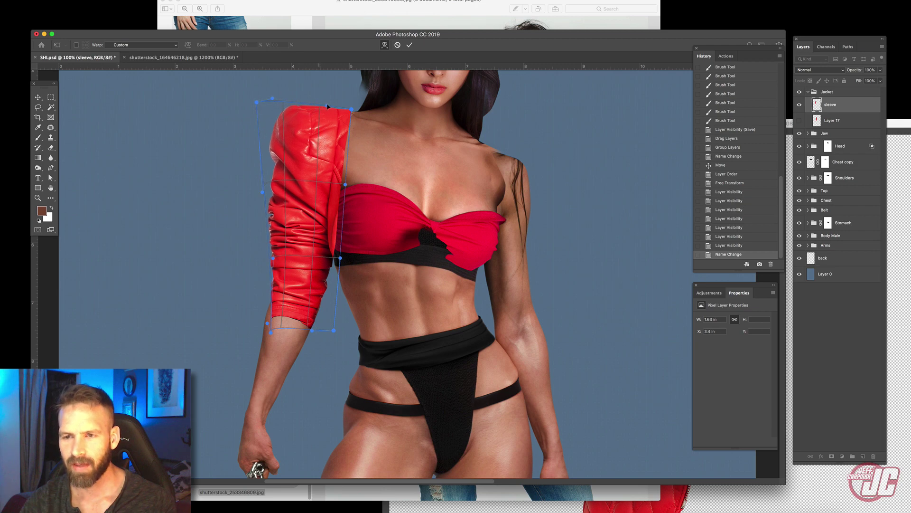
{"action": "left_click_drag", "start_coordinate": [336, 122], "coordinate": [339, 122]}
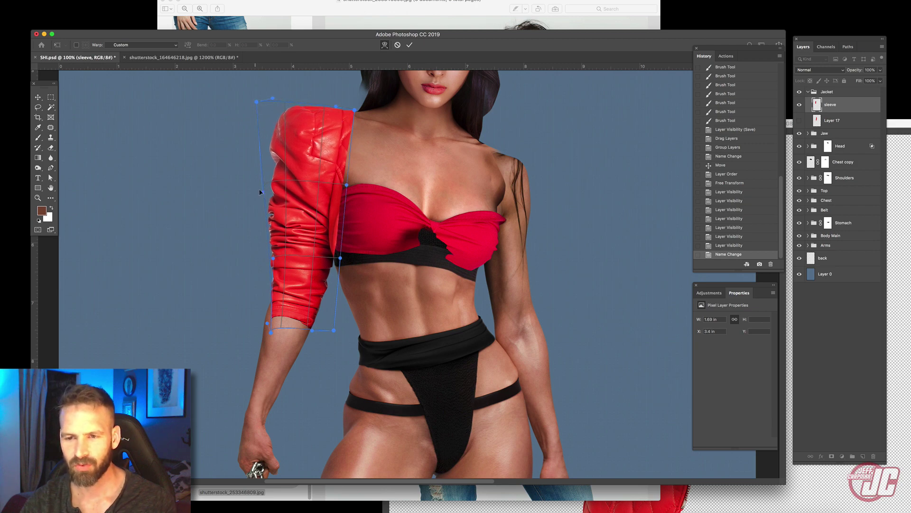
{"action": "left_click_drag", "start_coordinate": [260, 191], "coordinate": [251, 192]}
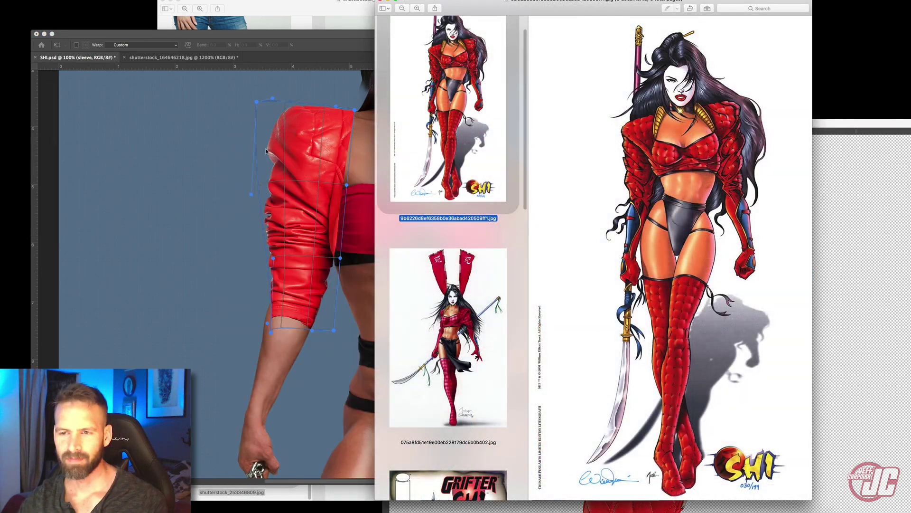
- Compare the warped sleeve with the Shi reference artwork, and nudge the sleeve layer slightly into place on the arm
{"action": "left_click_drag", "start_coordinate": [493, 6], "coordinate": [550, 6]}
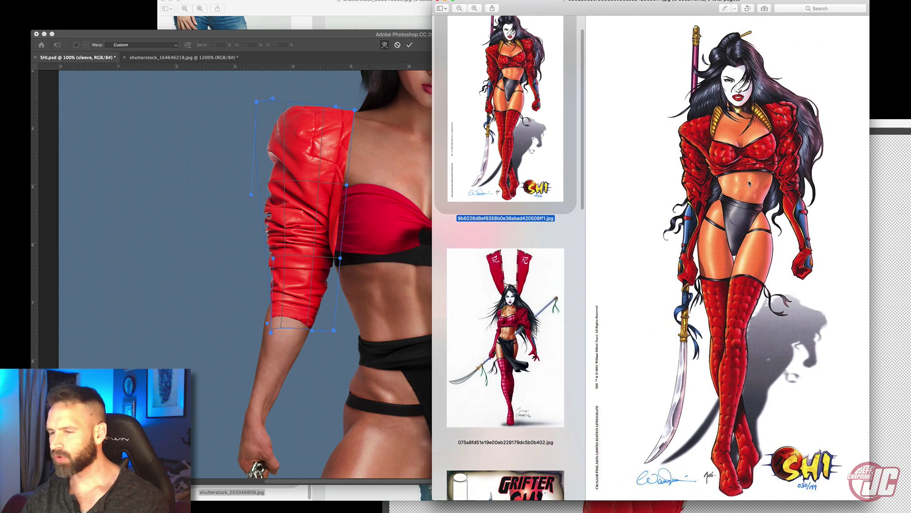
{"action": "scroll", "coordinate": [522, 119], "scroll_direction": "down", "scroll_amount": 10}
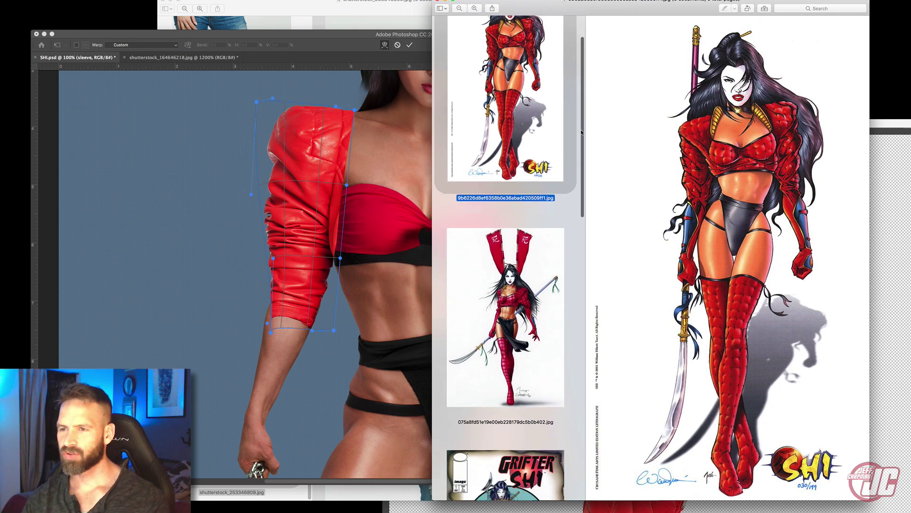
{"action": "scroll", "coordinate": [465, 50], "scroll_direction": "up", "scroll_amount": 10}
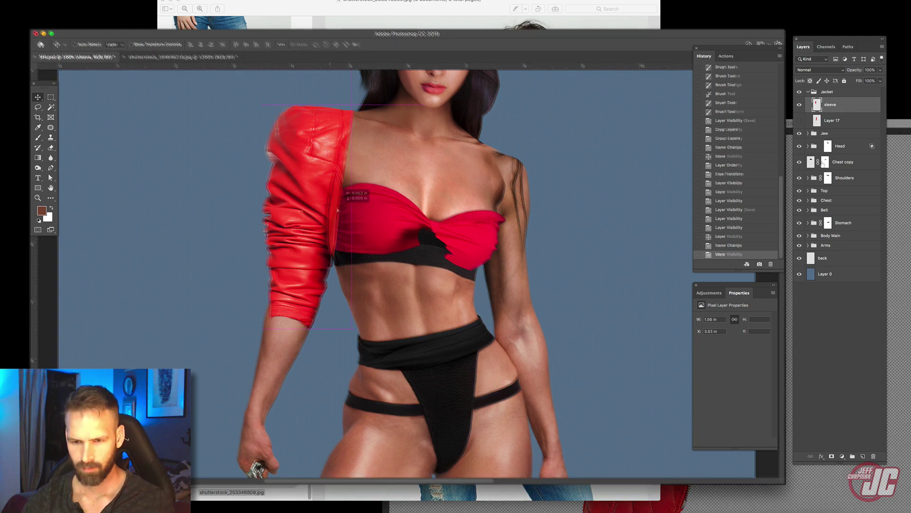
{"action": "left_click_drag", "start_coordinate": [355, 214], "coordinate": [357, 213]}
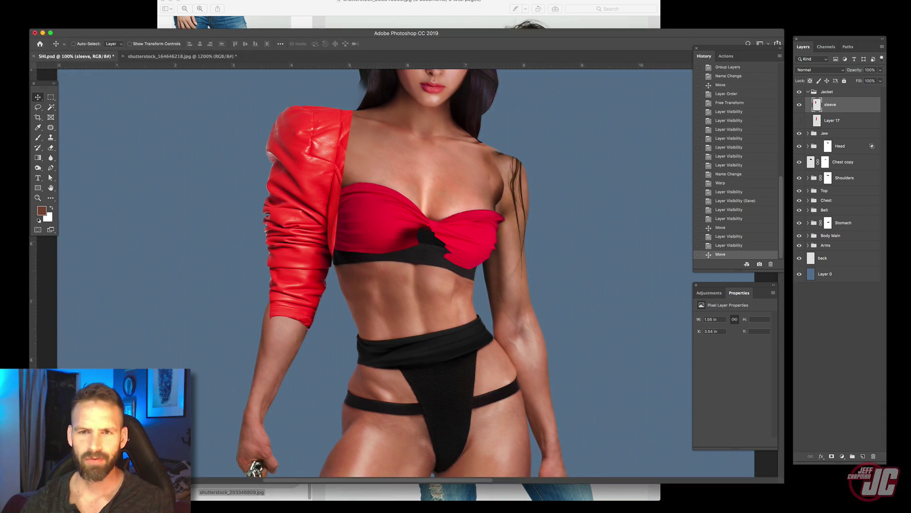
- Open the sleeve layer in Liquify and set the backdrop to the arms layer at 77 opacity
{"action": "left_click", "coordinate": [152, 1]}
{"action": "left_click", "coordinate": [165, 53]}
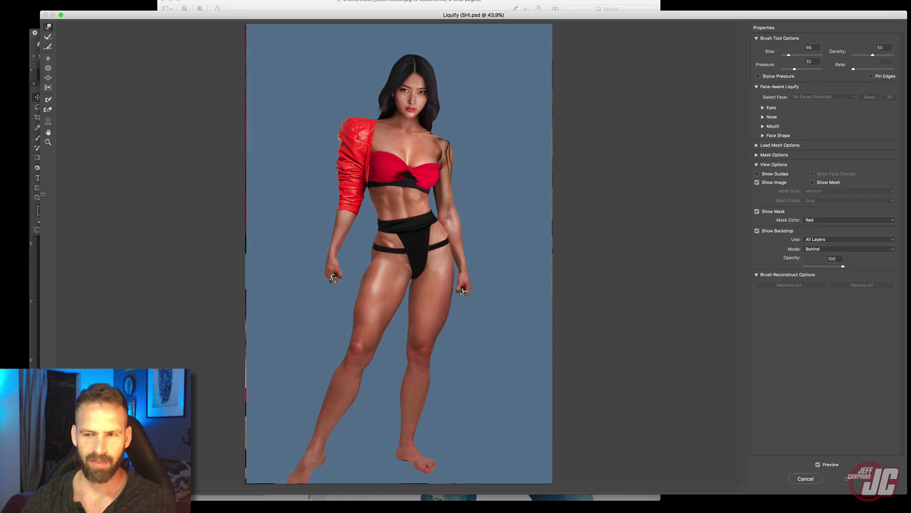
{"action": "left_click", "coordinate": [48, 143]}
{"action": "left_click", "coordinate": [358, 157]}
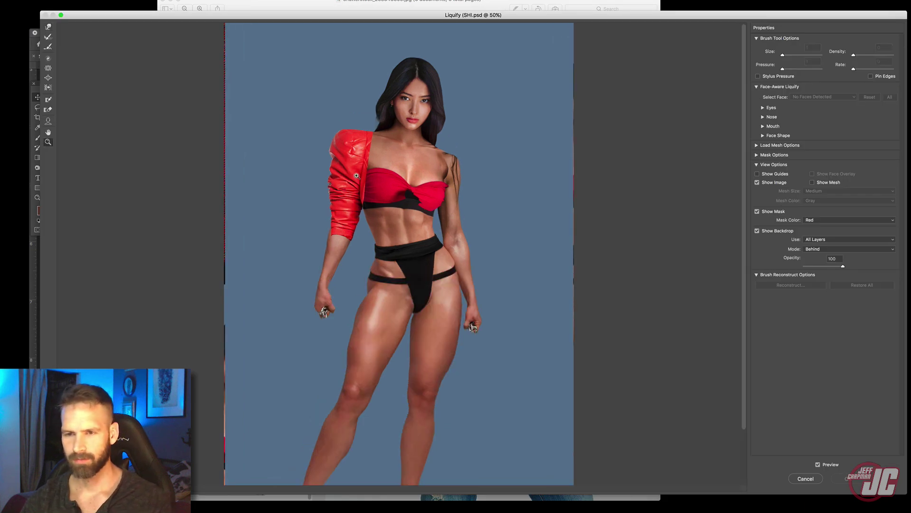
{"action": "left_click", "coordinate": [358, 189]}
{"action": "left_click", "coordinate": [336, 191]}
{"action": "left_click", "coordinate": [48, 28]}
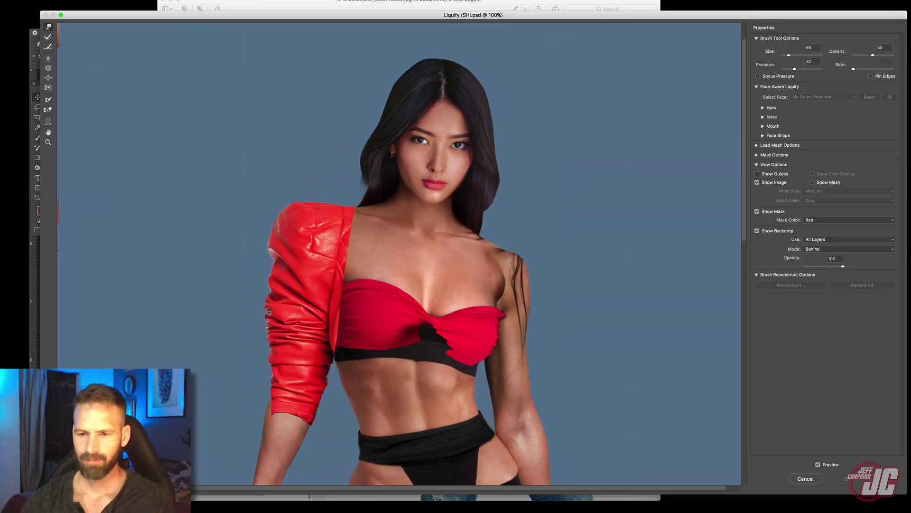
{"action": "scroll", "coordinate": [329, 234], "scroll_direction": "down", "scroll_amount": 5}
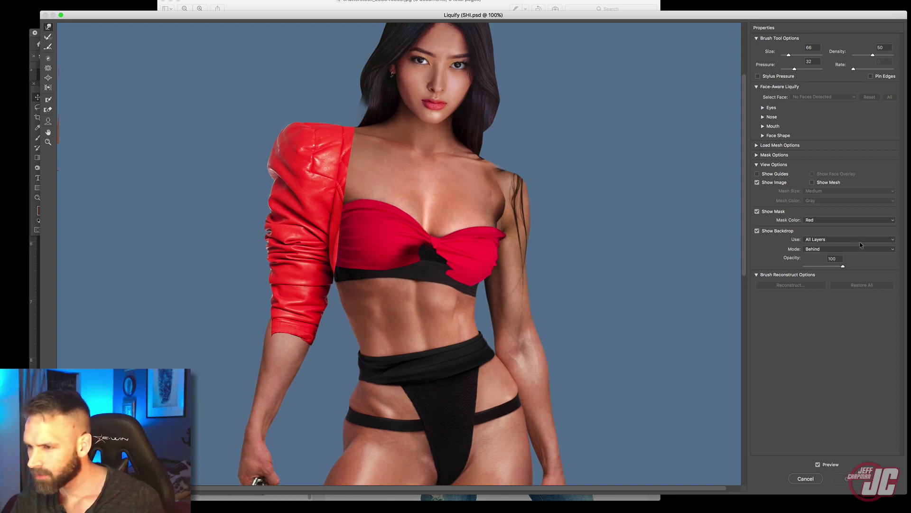
{"action": "left_click", "coordinate": [860, 241]}
{"action": "left_click", "coordinate": [832, 270]}
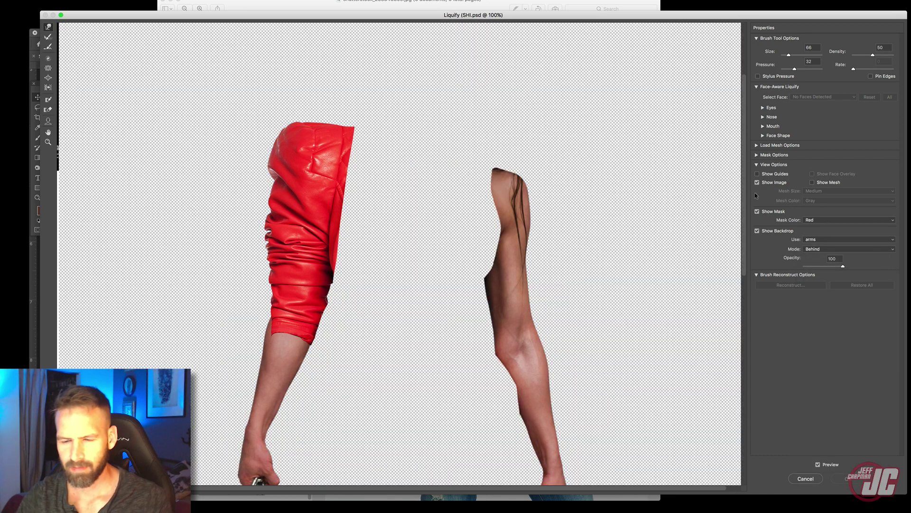
{"action": "left_click_drag", "start_coordinate": [839, 268], "coordinate": [835, 270]}
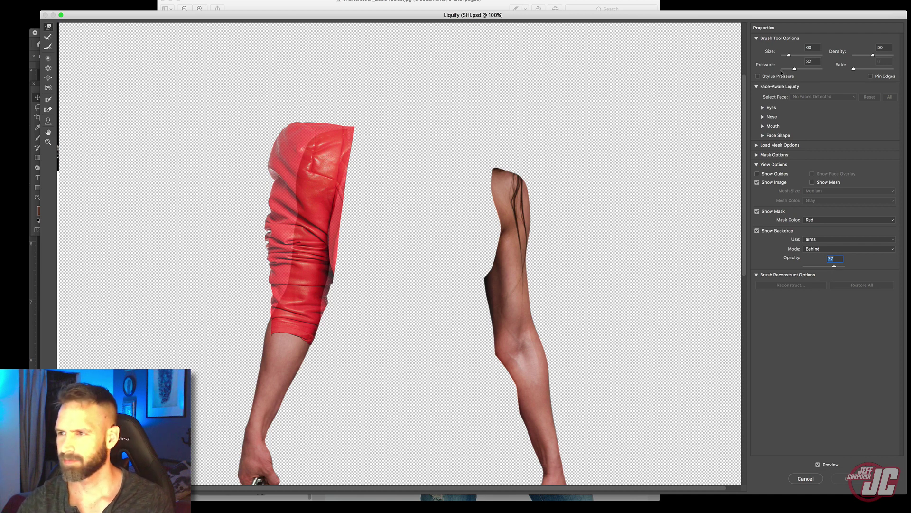
- With a Forward Warp brush of size 990, push the sleeve's inner shoulder edge toward the neck and its cuff down the forearm
{"action": "left_click", "coordinate": [798, 55]}
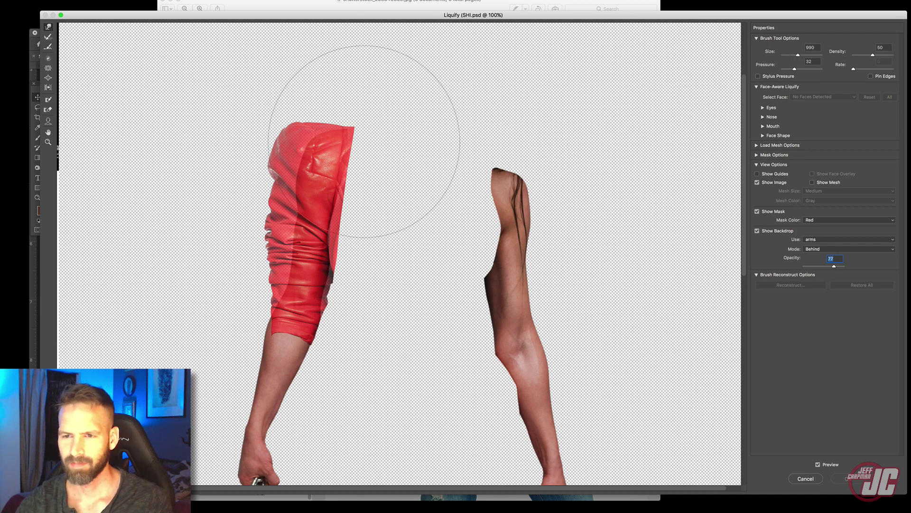
{"action": "left_click_drag", "start_coordinate": [364, 141], "coordinate": [382, 136]}
{"action": "mouse_move", "coordinate": [260, 329]}
{"action": "left_mouse_down"}
{"action": "mouse_move", "coordinate": [315, 331]}
{"action": "mouse_move", "coordinate": [307, 342]}
{"action": "mouse_move", "coordinate": [262, 347]}
{"action": "left_mouse_up"}
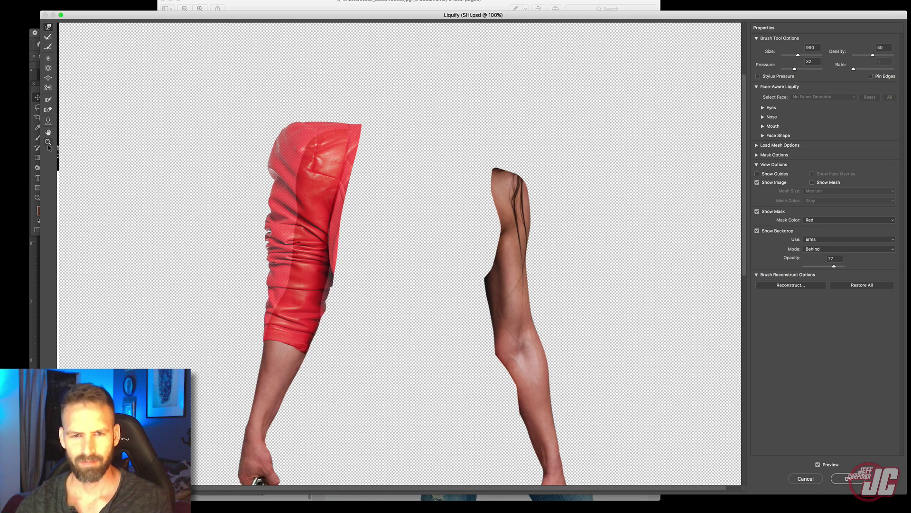
- Reduce the Forward Warp brush to size 609, refine the sleeve's outline against the arms backdrop, and apply the Liquify changes
{"action": "left_click", "coordinate": [48, 142]}
{"action": "left_click", "coordinate": [304, 272]}
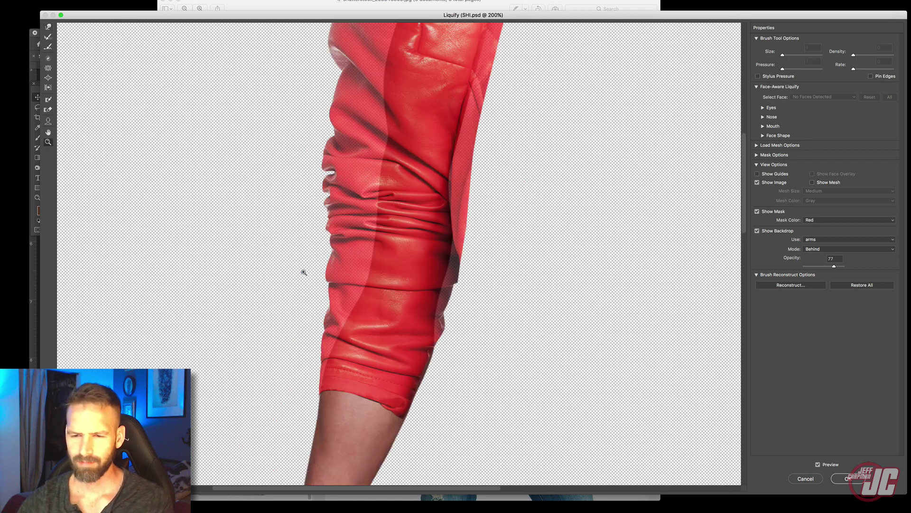
{"action": "left_click", "coordinate": [48, 27]}
{"action": "left_click_drag", "start_coordinate": [315, 224], "coordinate": [739, 224]}
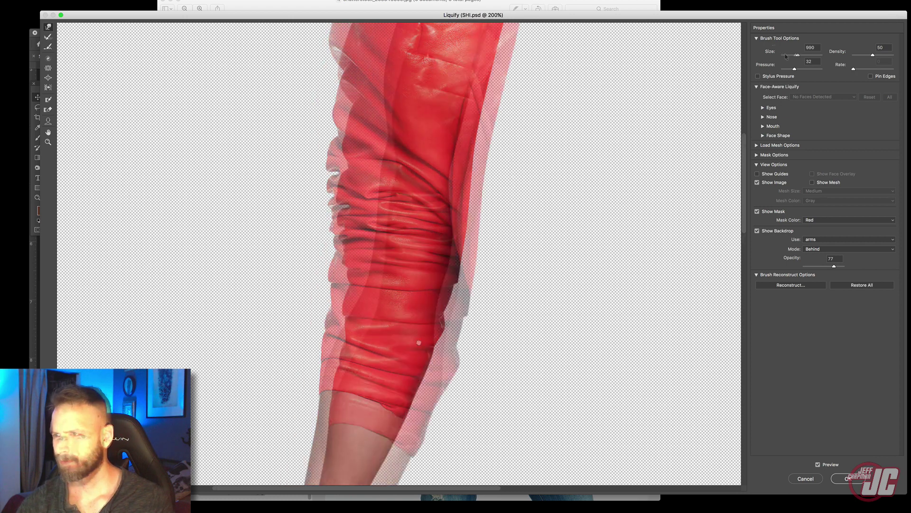
{"action": "left_click_drag", "start_coordinate": [418, 342], "coordinate": [418, 409]}
{"action": "left_click_drag", "start_coordinate": [384, 265], "coordinate": [386, 334]}
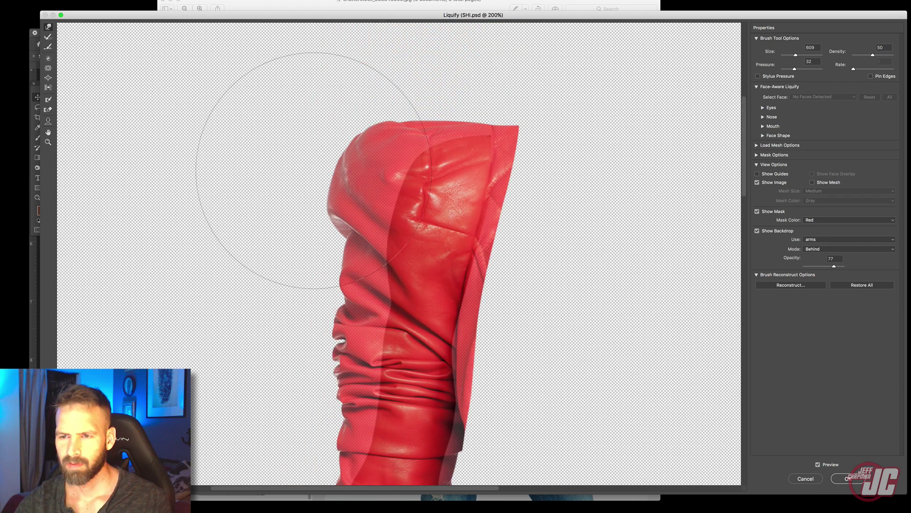
{"action": "scroll", "coordinate": [441, 61], "scroll_direction": "down", "scroll_amount": 2}
{"action": "scroll", "coordinate": [441, 62], "scroll_direction": "right", "scroll_amount": 2}
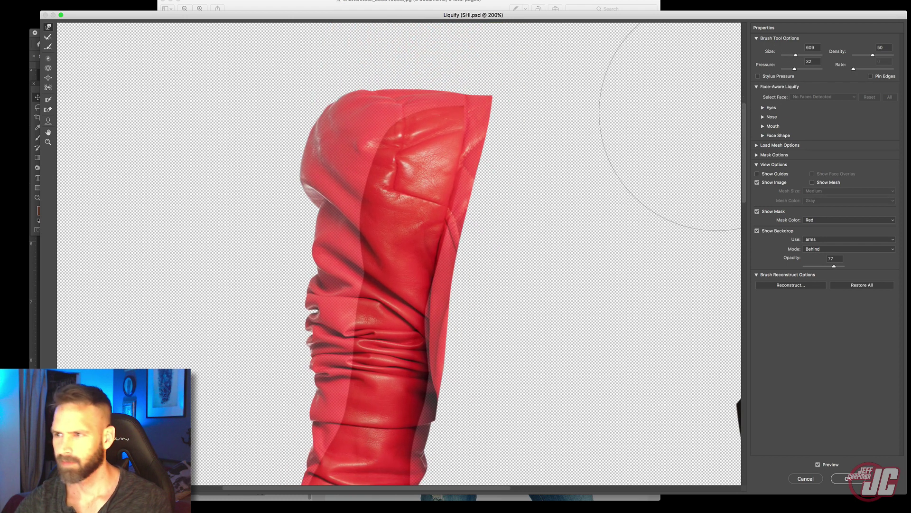
{"action": "left_click_drag", "start_coordinate": [792, 57], "coordinate": [790, 56]}
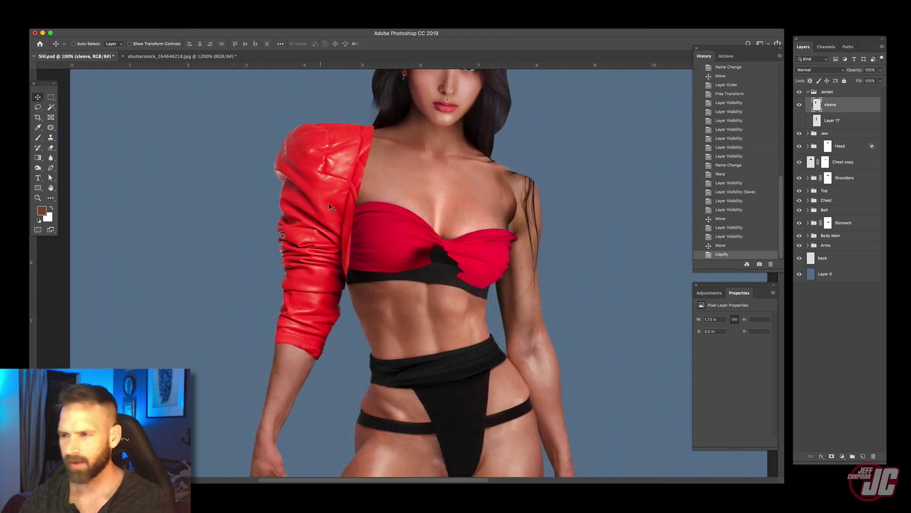
- Show the jacket body on Layer 17 again, and undo the accidental nudge of the sleeve layer
{"action": "scroll", "coordinate": [329, 200], "scroll_direction": "down", "scroll_amount": 1}
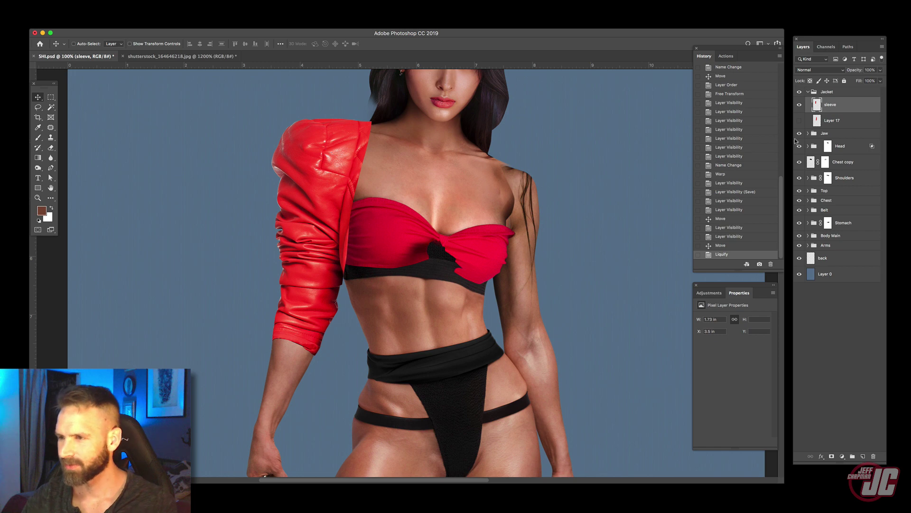
{"action": "left_click", "coordinate": [799, 121]}
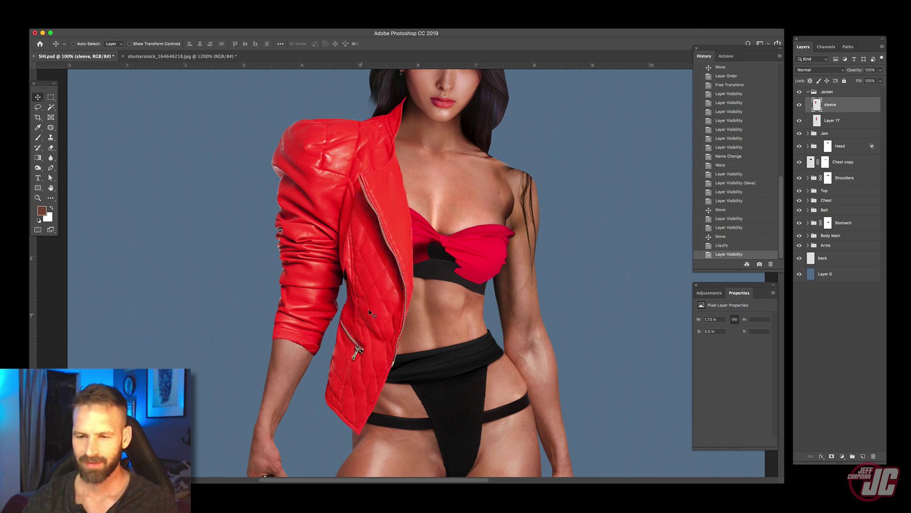
{"action": "left_click_drag", "start_coordinate": [399, 267], "coordinate": [398, 266]}
{"action": "key", "text": "super+z"}
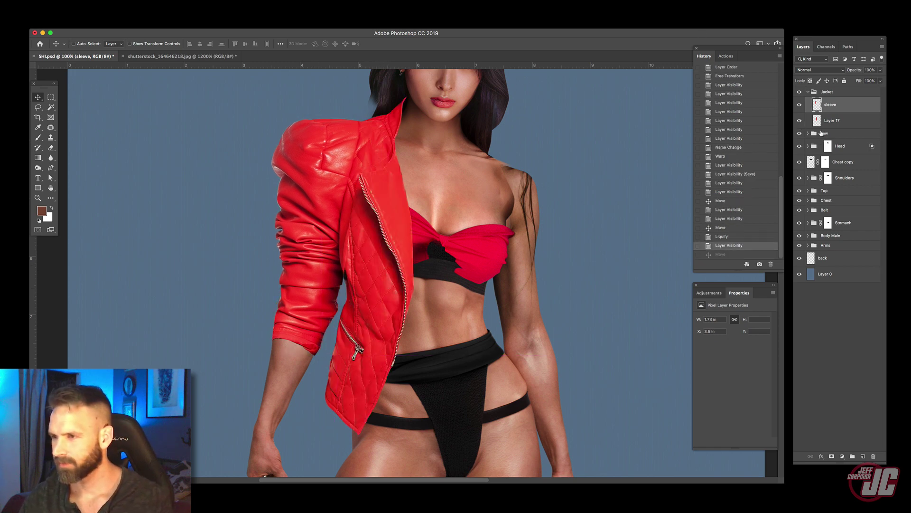
- Shift the jacket body on Layer 17 slightly toward the chest and stack it above the sleeve layer
{"action": "left_click", "coordinate": [843, 123]}
{"action": "mouse_move", "coordinate": [370, 208]}
{"action": "left_mouse_down"}
{"action": "mouse_move", "coordinate": [390, 204]}
{"action": "mouse_move", "coordinate": [379, 204]}
{"action": "left_mouse_up"}
{"action": "left_click_drag", "start_coordinate": [846, 105], "coordinate": [845, 100]}
{"action": "left_click_drag", "start_coordinate": [382, 182], "coordinate": [380, 180]}
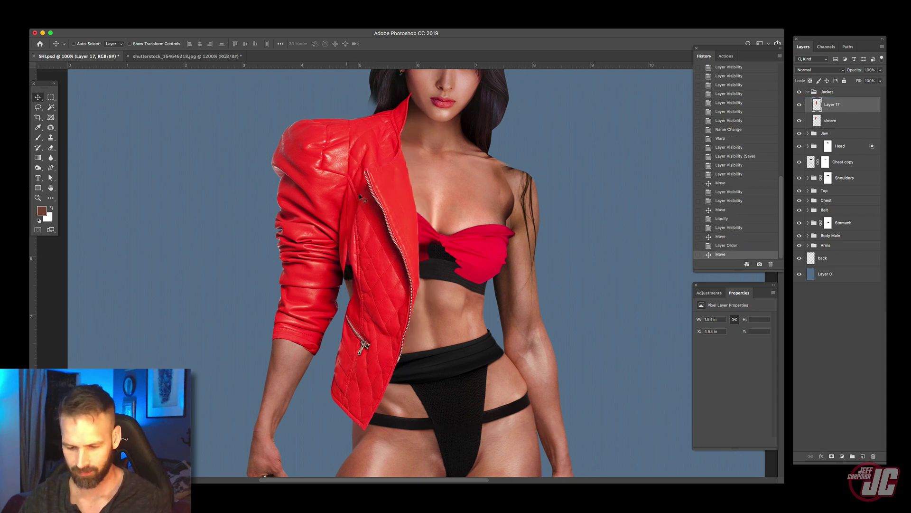
- Free Transform the jacket body to about 83% scale, rotate it clockwise slightly, and fit it beside the sleeve
{"action": "key", "text": "ctrl+t"}
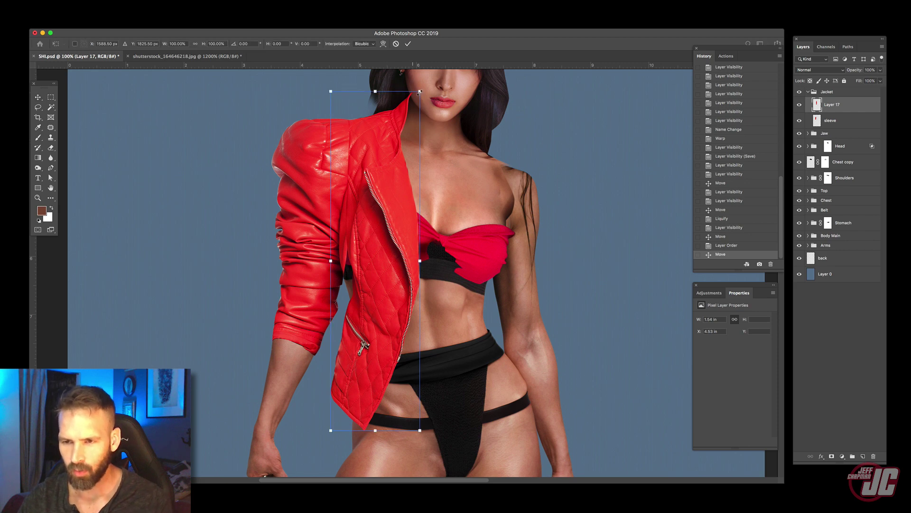
{"action": "left_click_drag", "start_coordinate": [419, 92], "coordinate": [404, 148]}
{"action": "left_click_drag", "start_coordinate": [356, 235], "coordinate": [363, 192]}
{"action": "left_click_drag", "start_coordinate": [442, 169], "coordinate": [447, 183]}
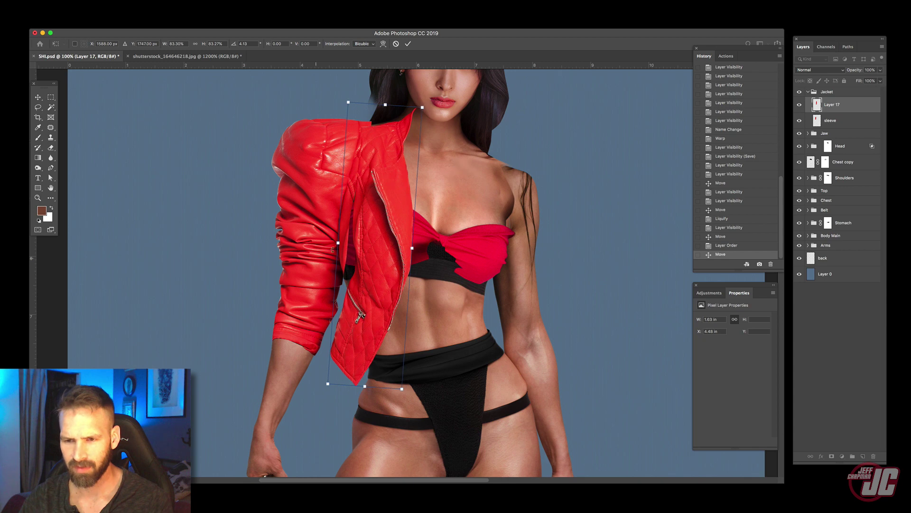
{"action": "left_click_drag", "start_coordinate": [332, 249], "coordinate": [335, 234]}
{"action": "key", "text": "Return"}
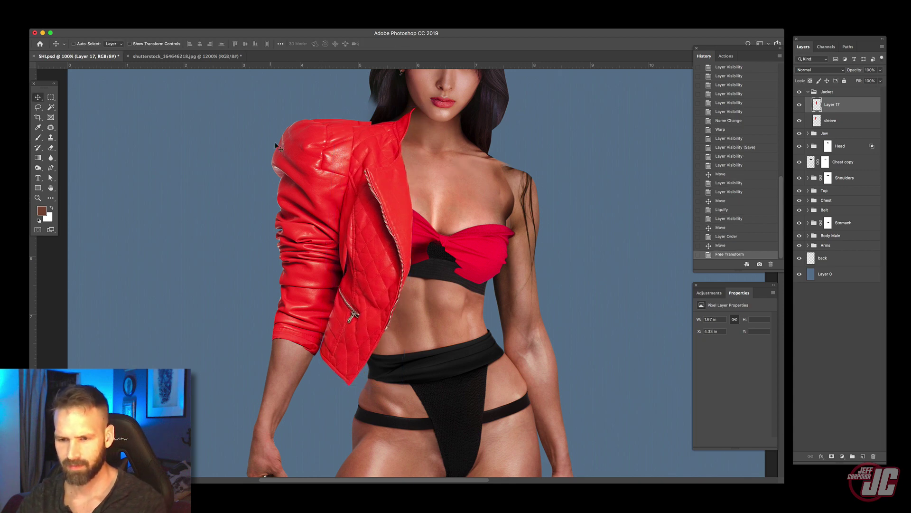
- Warp the jacket body so its pointed hem is shorter and tucked inward, and pull the collar tip toward the shoulder
{"action": "left_click", "coordinate": [45, 1]}
{"action": "mouse_move", "coordinate": [76, 169]}
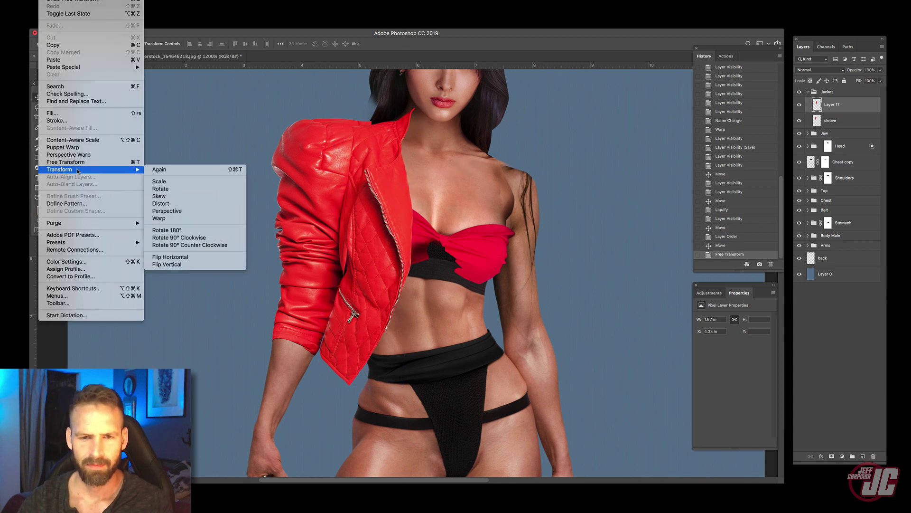
{"action": "left_click", "coordinate": [165, 218]}
{"action": "left_click_drag", "start_coordinate": [326, 352], "coordinate": [335, 337]}
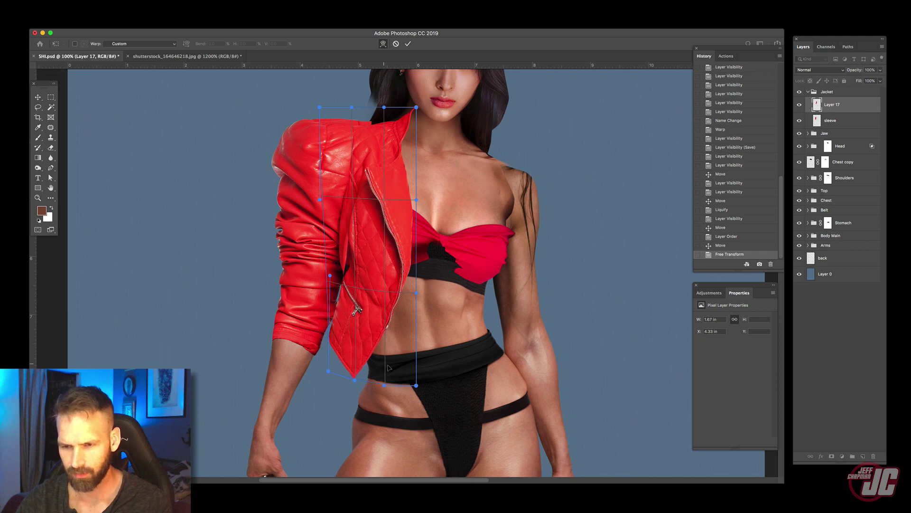
{"action": "left_click_drag", "start_coordinate": [384, 382], "coordinate": [352, 346]}
{"action": "left_click_drag", "start_coordinate": [400, 126], "coordinate": [390, 121]}
{"action": "left_click_drag", "start_coordinate": [383, 358], "coordinate": [384, 350]}
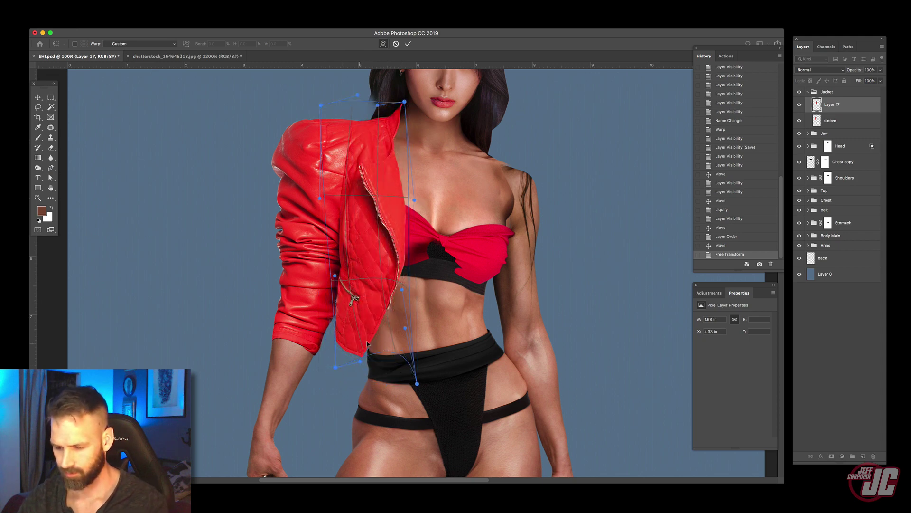
{"action": "key", "text": "Return"}
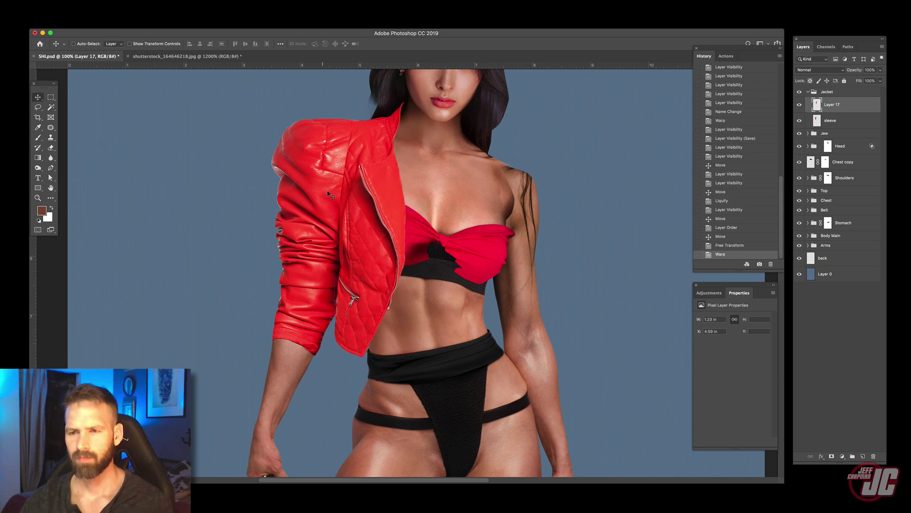
- Warp the sleeve layer's outer shoulder edge inward to reduce the puffed shoulder
{"action": "left_click_drag", "start_coordinate": [375, 261], "coordinate": [372, 318]}
{"action": "left_click", "coordinate": [843, 125]}
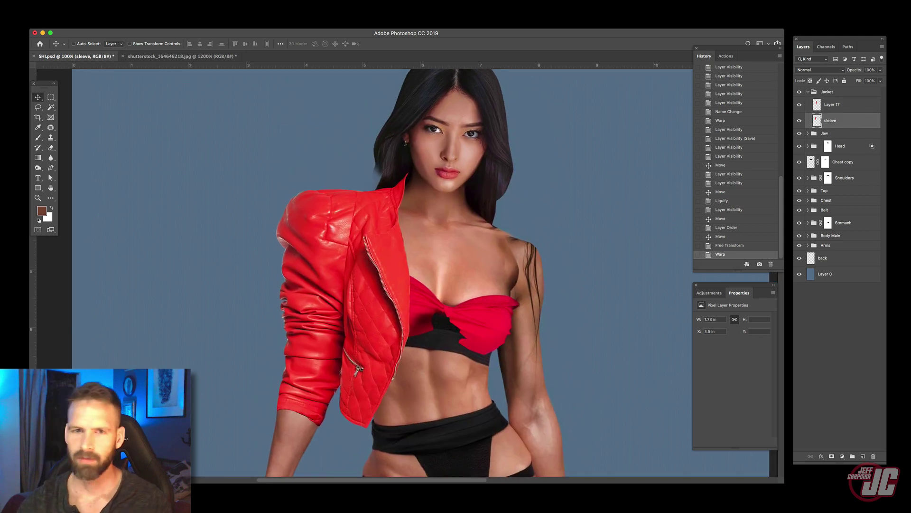
{"action": "left_click", "coordinate": [50, 1]}
{"action": "mouse_move", "coordinate": [81, 169]}
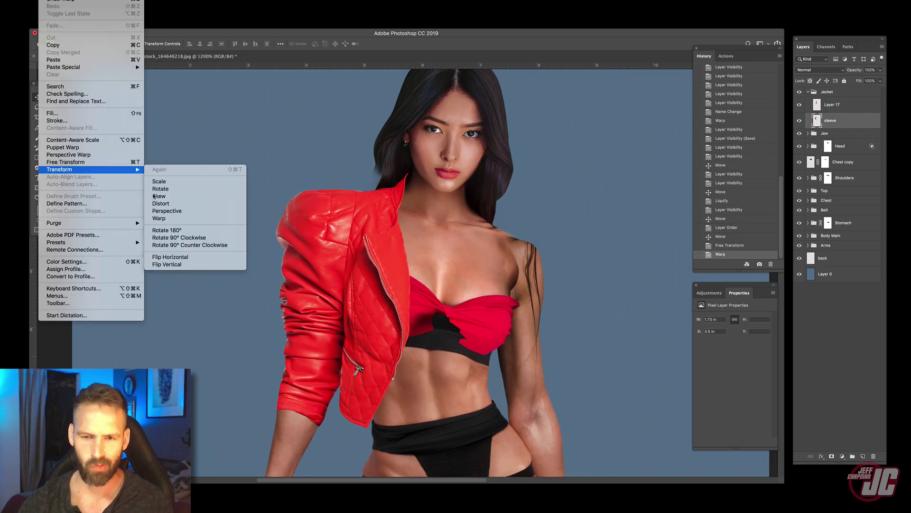
{"action": "left_click", "coordinate": [178, 219]}
{"action": "left_click_drag", "start_coordinate": [280, 236], "coordinate": [290, 236]}
{"action": "key", "text": "Return"}
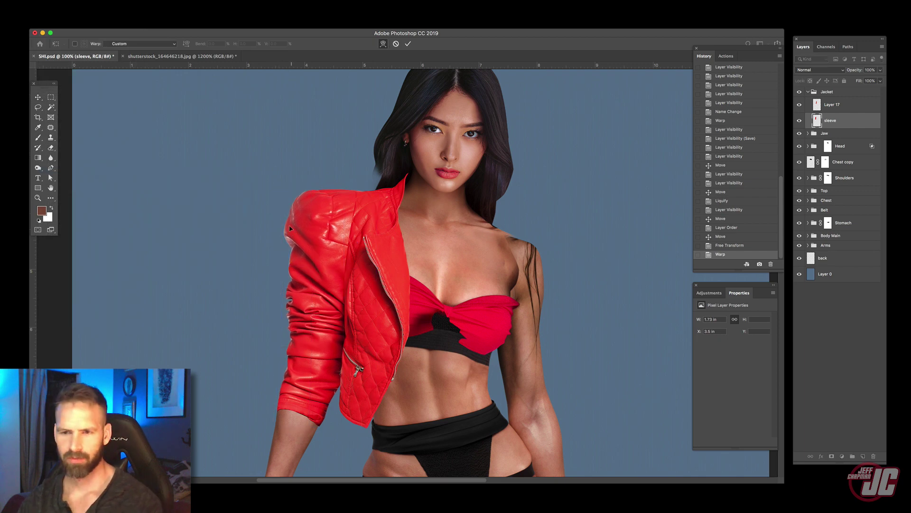
- Check the jacket with Layer 17 hidden and shown, and warp the jacket body's shoulder seam to blend with the sleeve
{"action": "left_click_drag", "start_coordinate": [334, 280], "coordinate": [275, 190]}
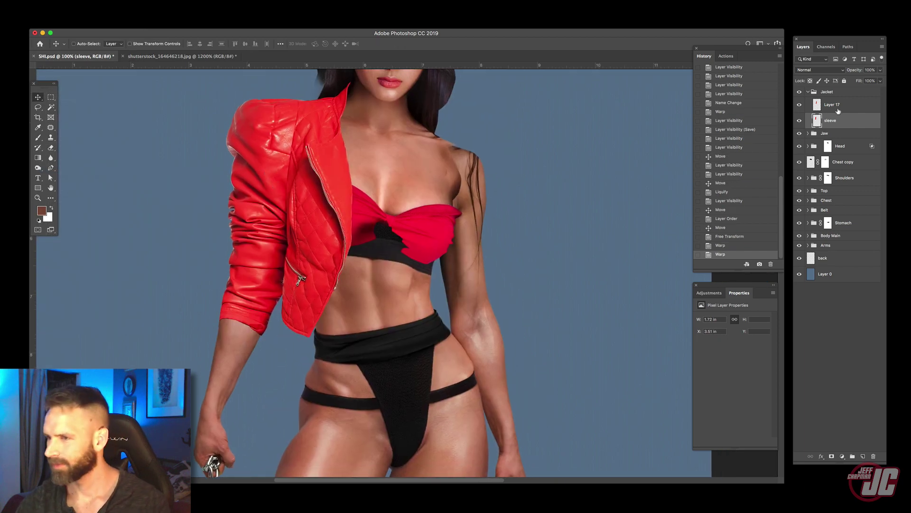
{"action": "left_click", "coordinate": [800, 104]}
{"action": "left_click", "coordinate": [800, 105]}
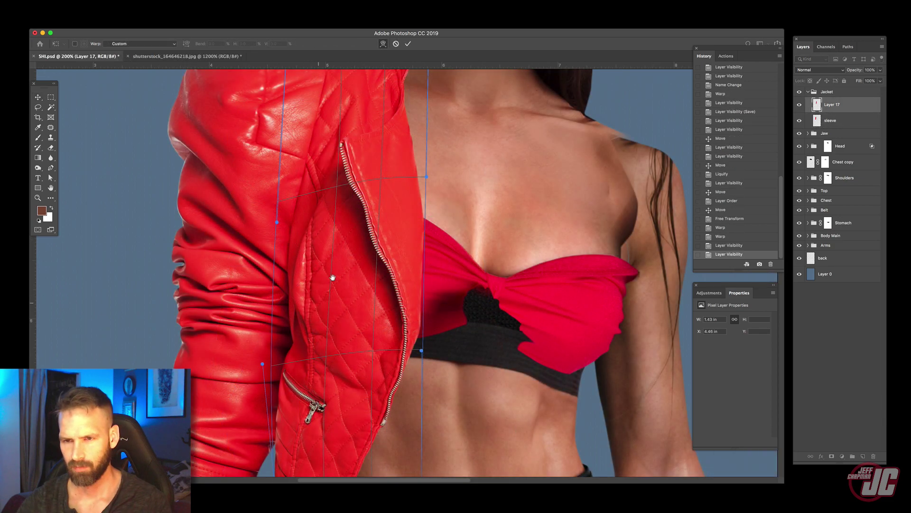
{"action": "left_click_drag", "start_coordinate": [333, 277], "coordinate": [319, 353]}
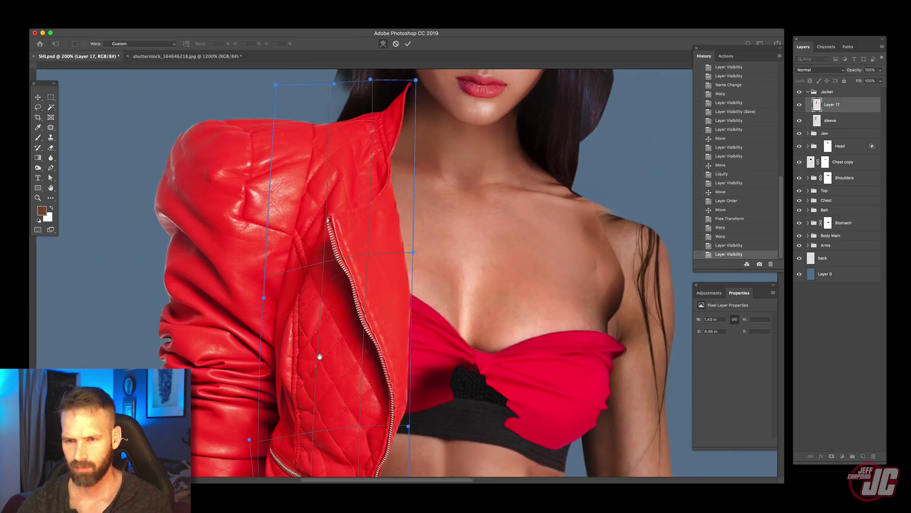
{"action": "left_click_drag", "start_coordinate": [332, 99], "coordinate": [333, 98]}
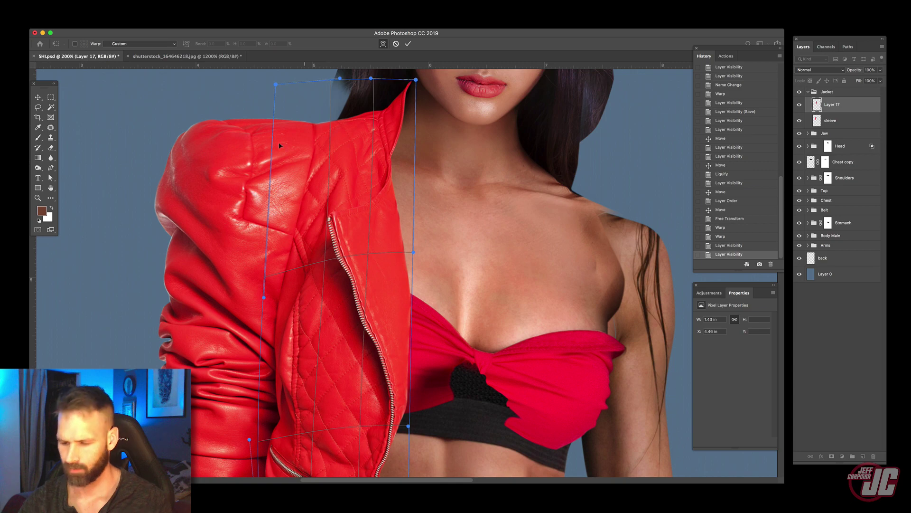
{"action": "key", "text": "Return"}
- Examine the fit of the whole jacket on the figure, and look closely at the zipped pocket near its hem
{"action": "left_click", "coordinate": [38, 198]}
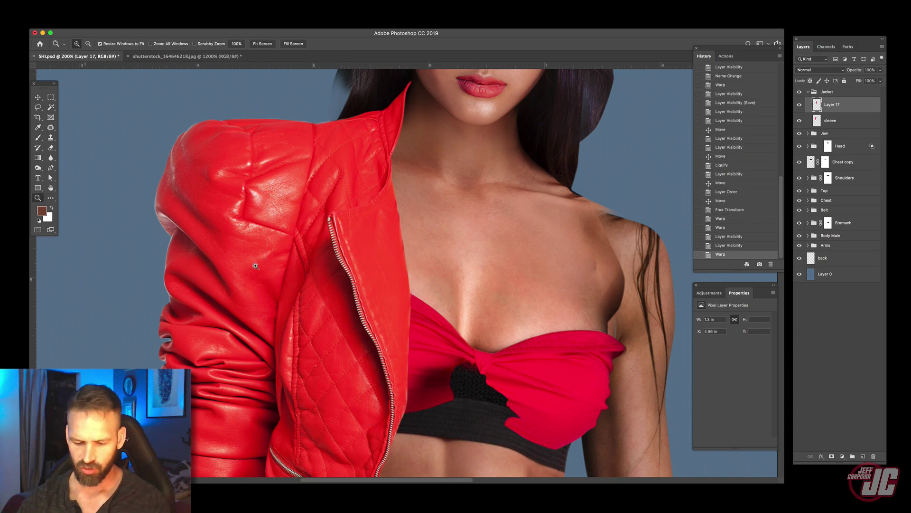
{"action": "left_click", "coordinate": [306, 309], "text": "alt"}
{"action": "scroll", "coordinate": [313, 290], "scroll_direction": "down", "scroll_amount": 5}
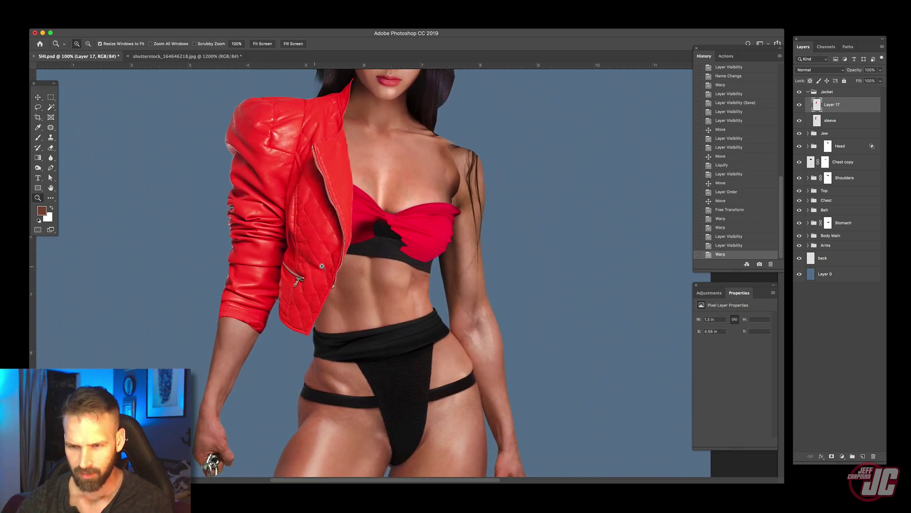
{"action": "left_click", "coordinate": [322, 267]}
{"action": "left_click", "coordinate": [342, 288], "text": "alt"}
{"action": "scroll", "coordinate": [285, 213], "scroll_direction": "up", "scroll_amount": 3}
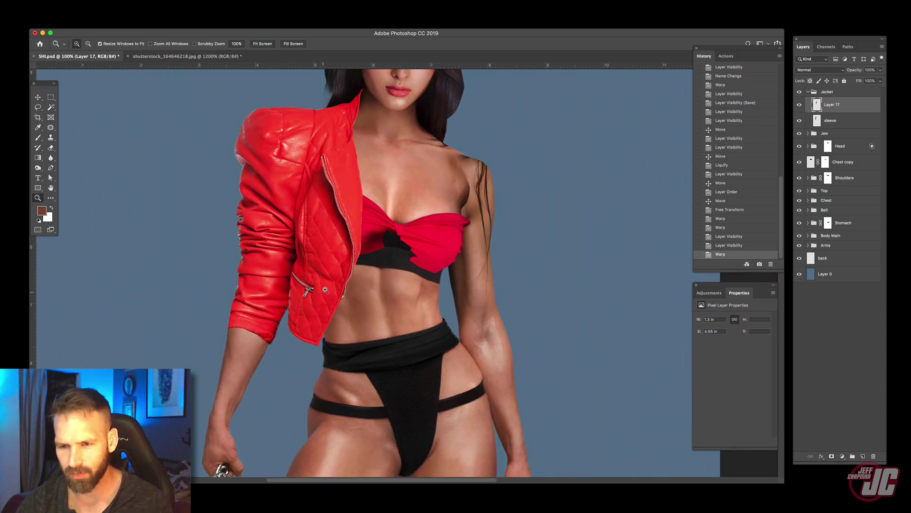
{"action": "left_click", "coordinate": [326, 290]}
{"action": "left_click", "coordinate": [325, 290]}
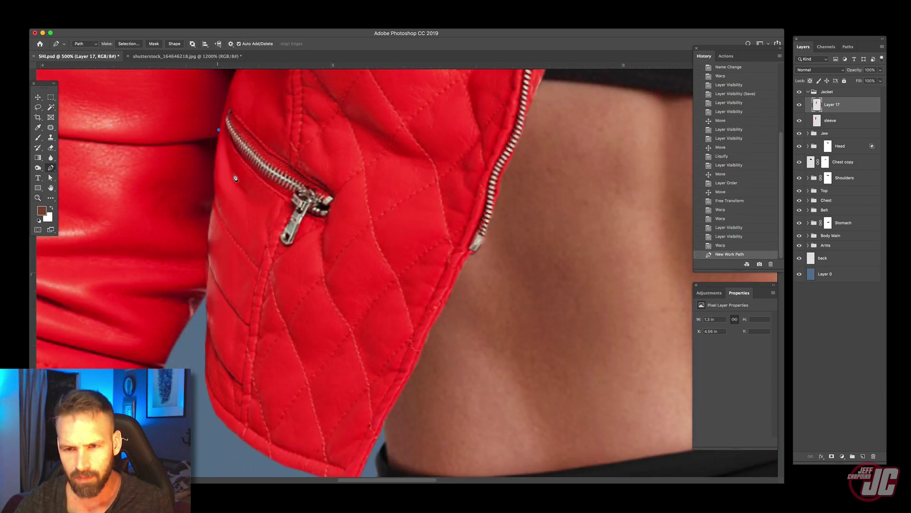
{"action": "left_click_drag", "start_coordinate": [235, 167], "coordinate": [239, 172]}
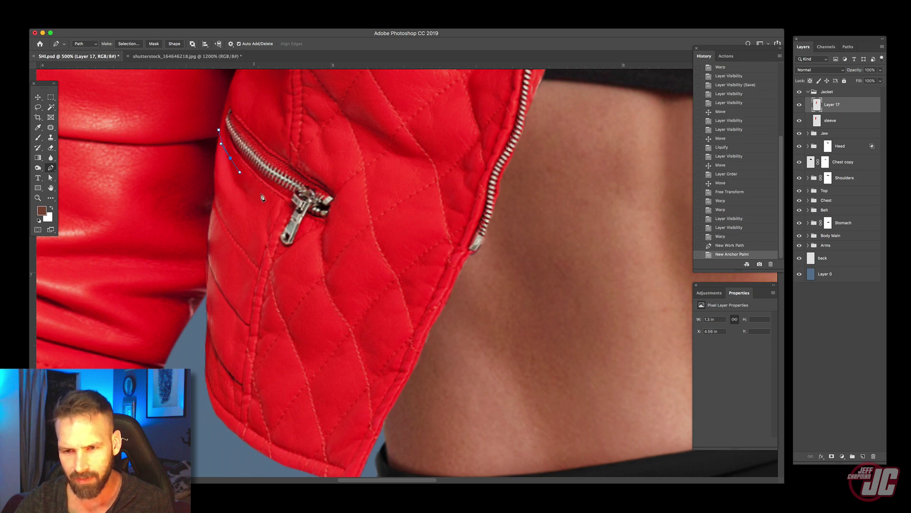
{"action": "left_click", "coordinate": [262, 195]}
{"action": "left_click", "coordinate": [292, 214]}
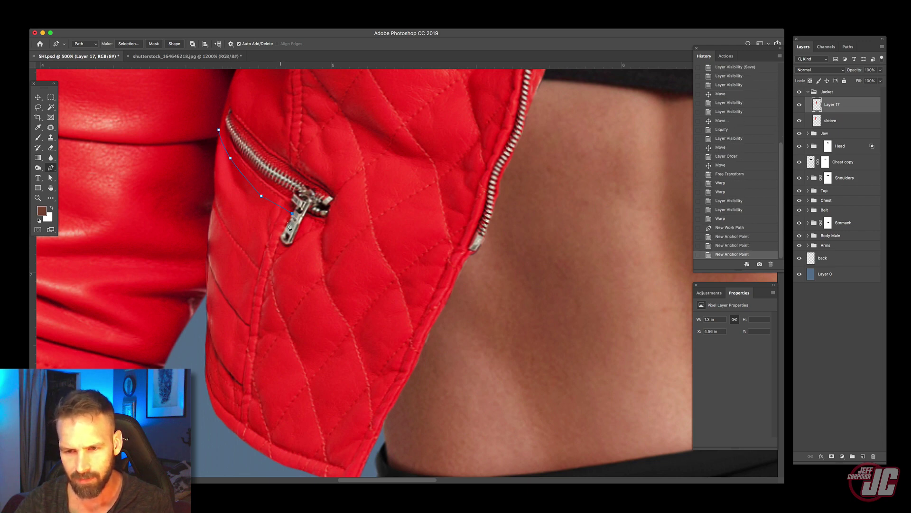
{"action": "left_click", "coordinate": [287, 223]}
{"action": "left_click", "coordinate": [281, 236]}
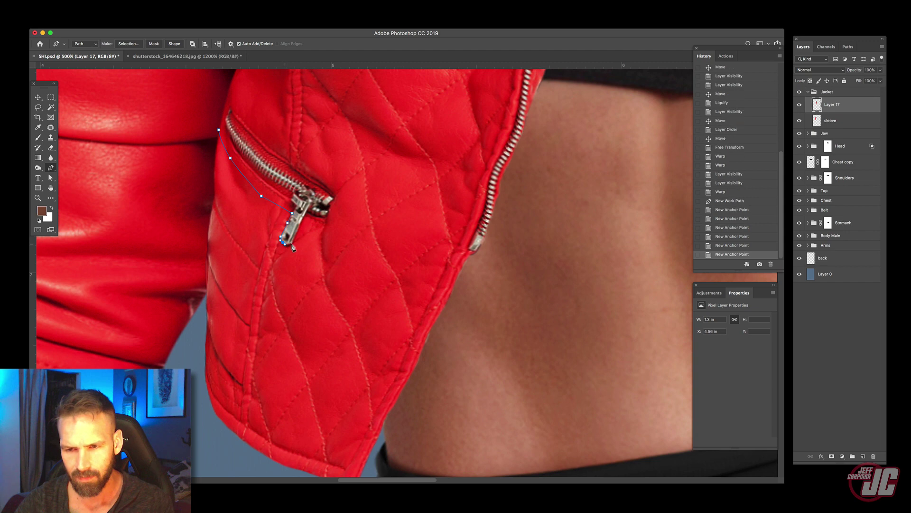
{"action": "left_click", "coordinate": [722, 209]}
{"action": "left_click", "coordinate": [720, 192]}
- Trace a closed path above the pocket zipper and around the jacket's lower part, and convert it to a selection with 0.6 px feather
{"action": "scroll", "coordinate": [254, 162], "scroll_direction": "up", "scroll_amount": 3}
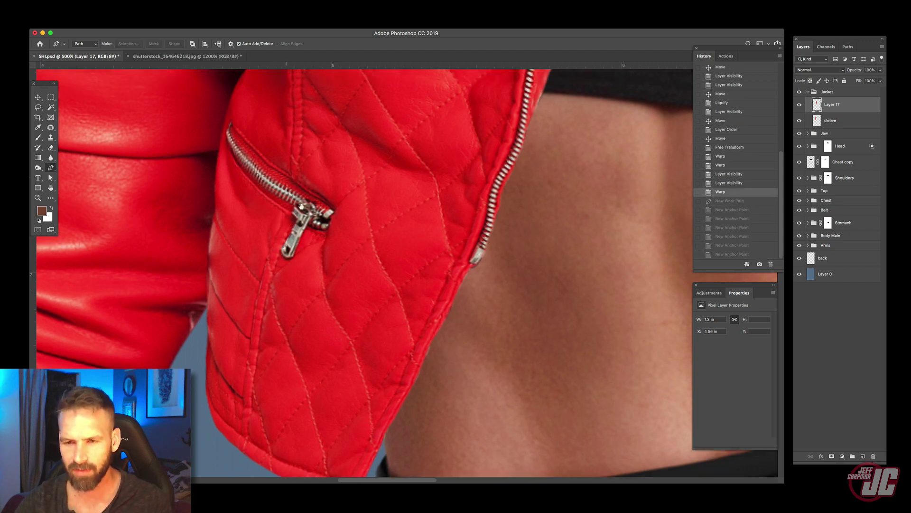
{"action": "left_click_drag", "start_coordinate": [279, 193], "coordinate": [350, 245]}
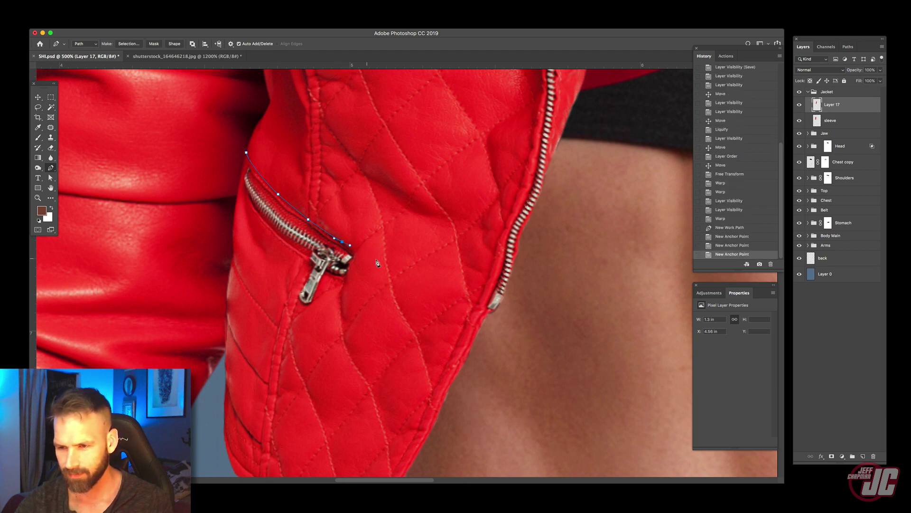
{"action": "left_click", "coordinate": [377, 260]}
{"action": "left_click_drag", "start_coordinate": [395, 277], "coordinate": [440, 297]}
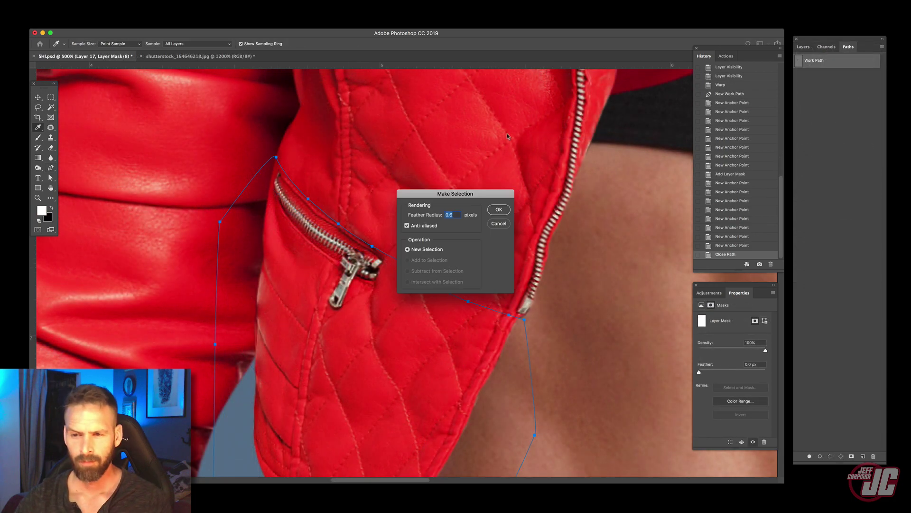
{"action": "left_click", "coordinate": [497, 210]}
- Make the selection from the closed path, and fill it with black on Layer 17's mask to hide the jacket's zipped-pocket area
{"action": "key", "text": "v"}
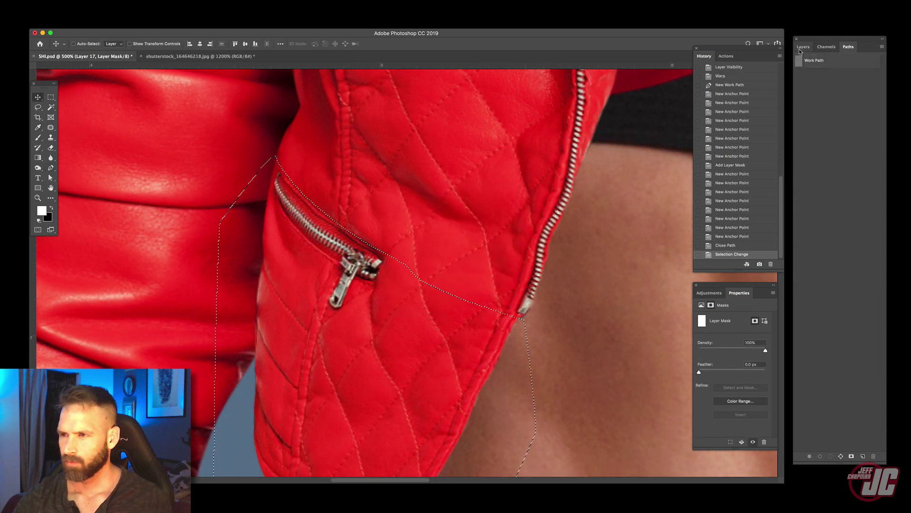
{"action": "left_click", "coordinate": [803, 47]}
{"action": "left_click", "coordinate": [817, 105]}
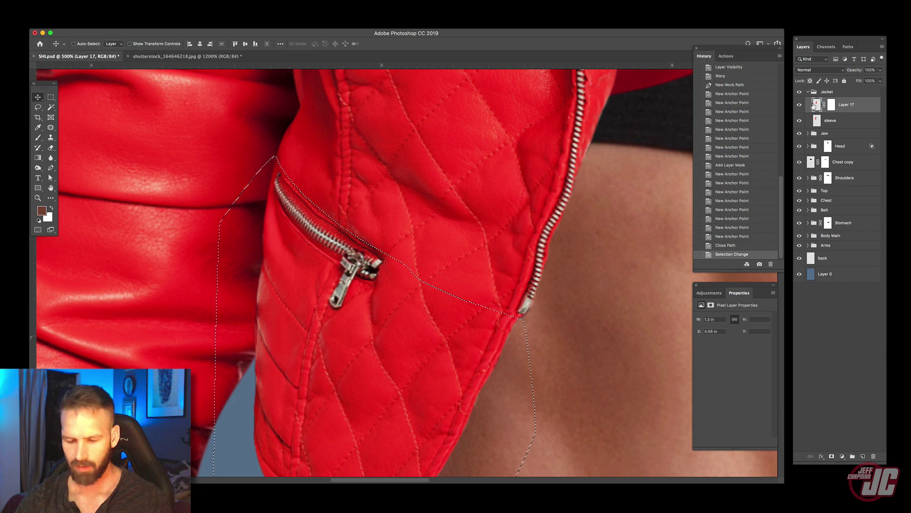
{"action": "left_click", "coordinate": [831, 104]}
{"action": "key", "text": "d"}
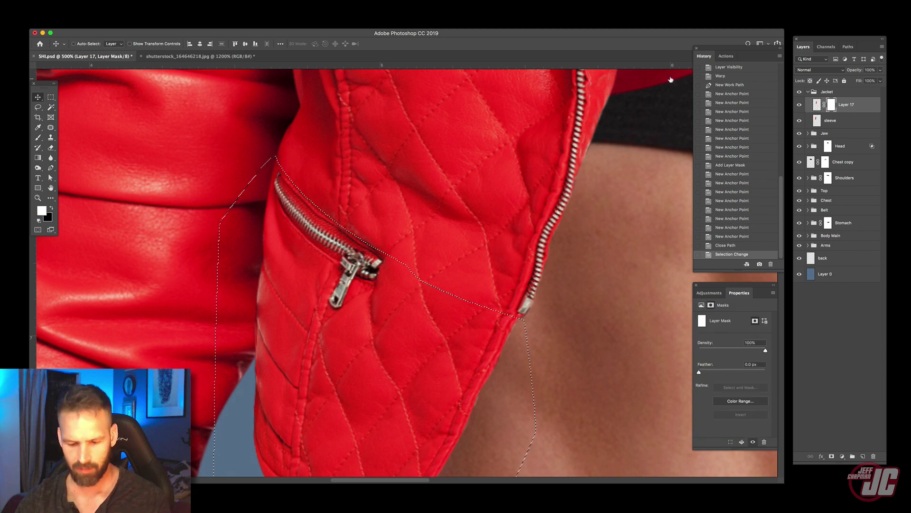
{"action": "key", "text": "super+BackSpace"}
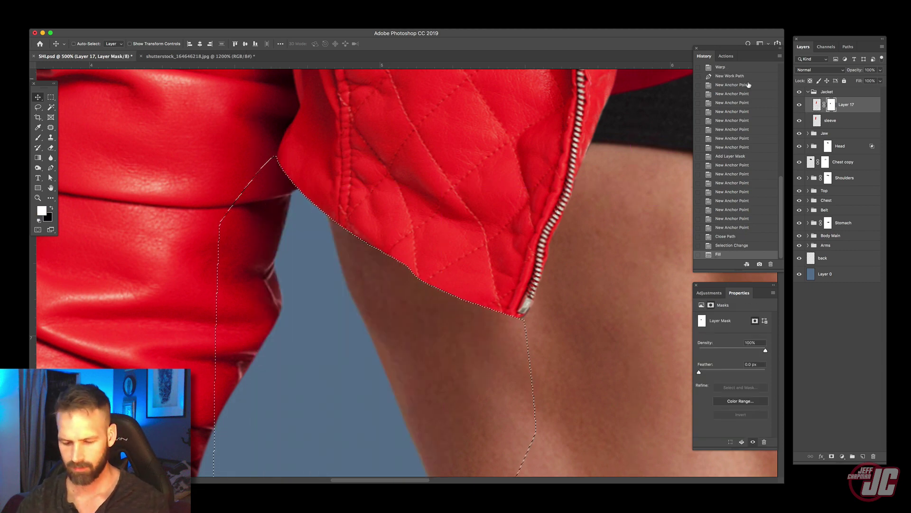
- Paste the copied hem piece, reorder it directly below Layer 17, and position it under the jacket body's lower edge
{"action": "key", "text": "super+v"}
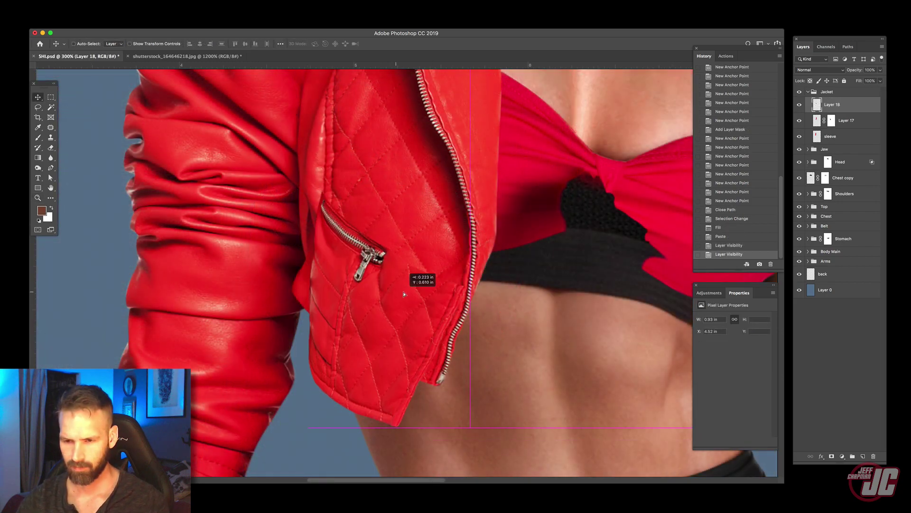
{"action": "left_click_drag", "start_coordinate": [407, 269], "coordinate": [416, 263]}
{"action": "left_click_drag", "start_coordinate": [870, 106], "coordinate": [862, 125]}
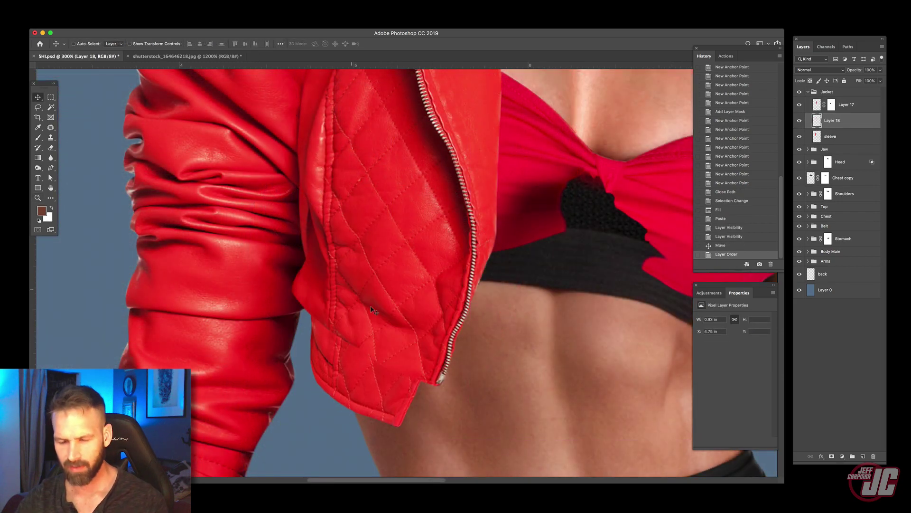
{"action": "left_click_drag", "start_coordinate": [392, 303], "coordinate": [405, 297]}
- Free-transform the hem piece on Layer 18, stretching it wider toward the sleeve and adjusting its upper corners
{"action": "key", "text": "super+t"}
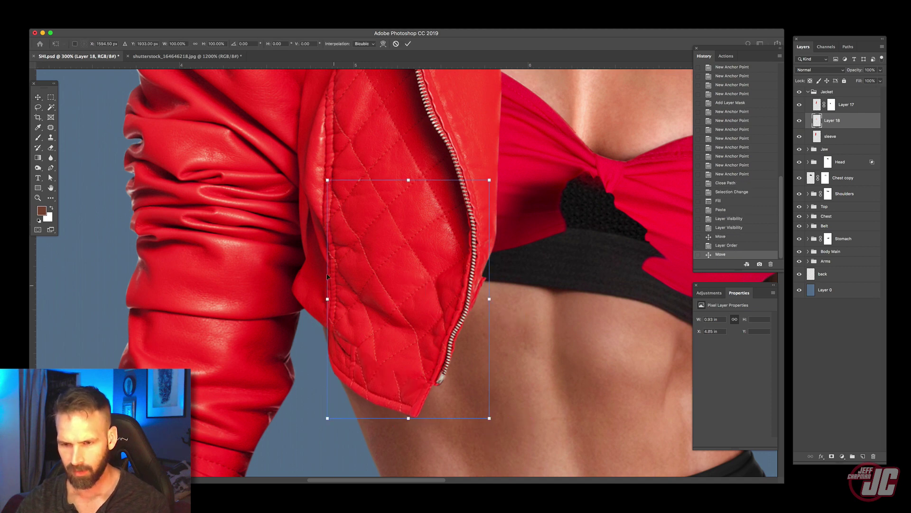
{"action": "left_click_drag", "start_coordinate": [329, 298], "coordinate": [288, 292]}
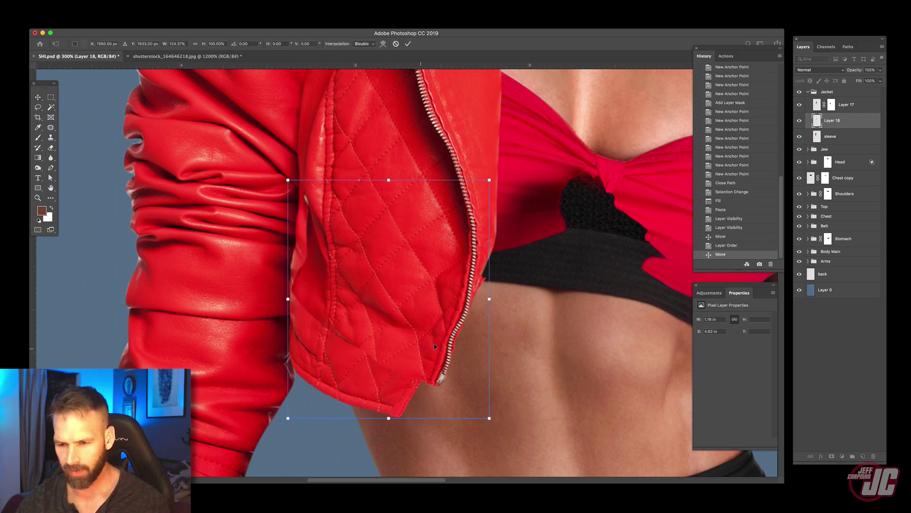
{"action": "left_click_drag", "start_coordinate": [430, 349], "coordinate": [445, 339]}
{"action": "left_click_drag", "start_coordinate": [299, 174], "coordinate": [288, 168]}
{"action": "left_click_drag", "start_coordinate": [502, 170], "coordinate": [495, 143]}
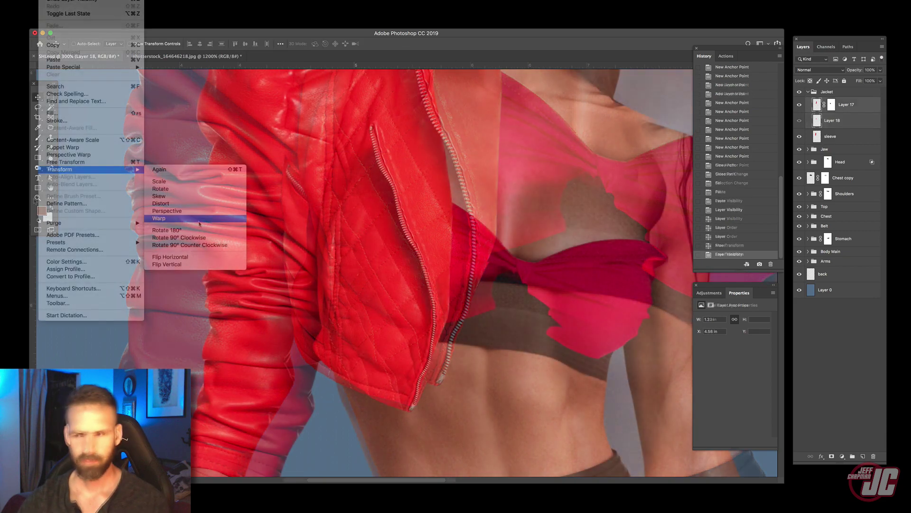
- Warp the jacket body on Layer 17, adjusting its sleeve-side edge and the seam near the zipper's upper end
{"action": "left_click", "coordinate": [195, 206]}
{"action": "left_click_drag", "start_coordinate": [435, 272], "coordinate": [423, 266]}
{"action": "left_click_drag", "start_coordinate": [325, 268], "coordinate": [315, 307]}
{"action": "scroll", "coordinate": [316, 307], "scroll_direction": "up", "scroll_amount": 5}
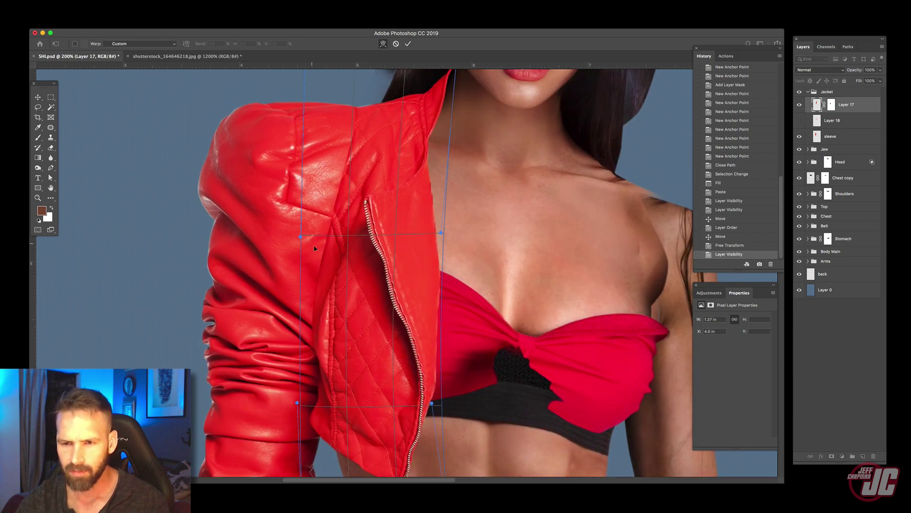
{"action": "left_click_drag", "start_coordinate": [300, 237], "coordinate": [320, 242]}
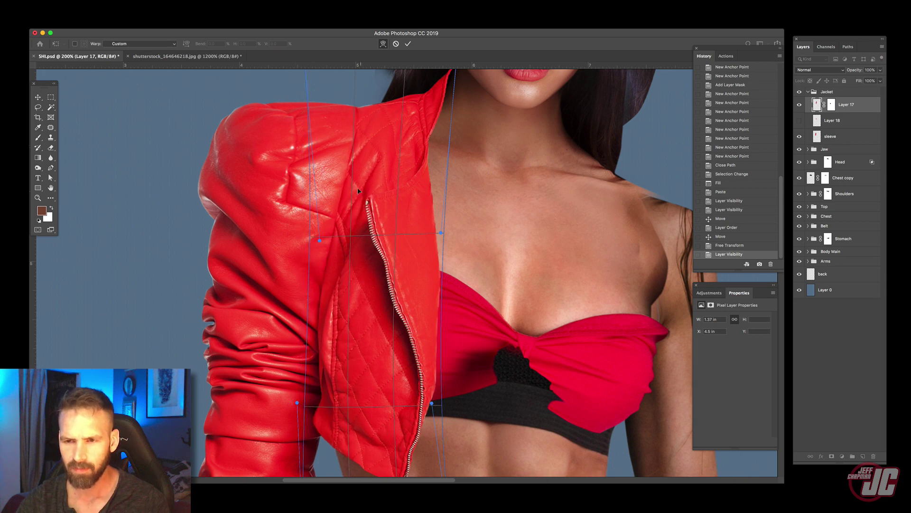
{"action": "left_click_drag", "start_coordinate": [358, 191], "coordinate": [350, 187]}
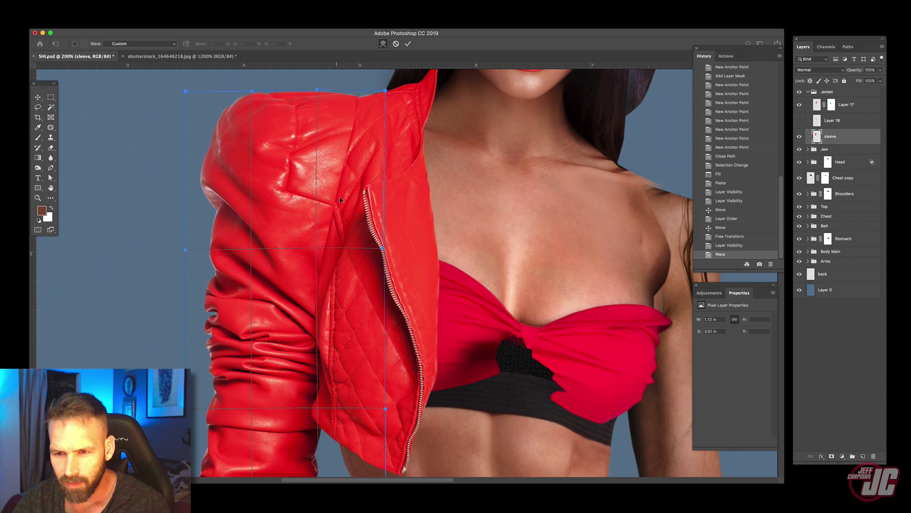
- Warp the sleeve layer around the shoulder seam so it sits closer to the jacket body
{"action": "left_click_drag", "start_coordinate": [340, 200], "coordinate": [331, 195]}
{"action": "left_click_drag", "start_coordinate": [371, 96], "coordinate": [372, 98]}
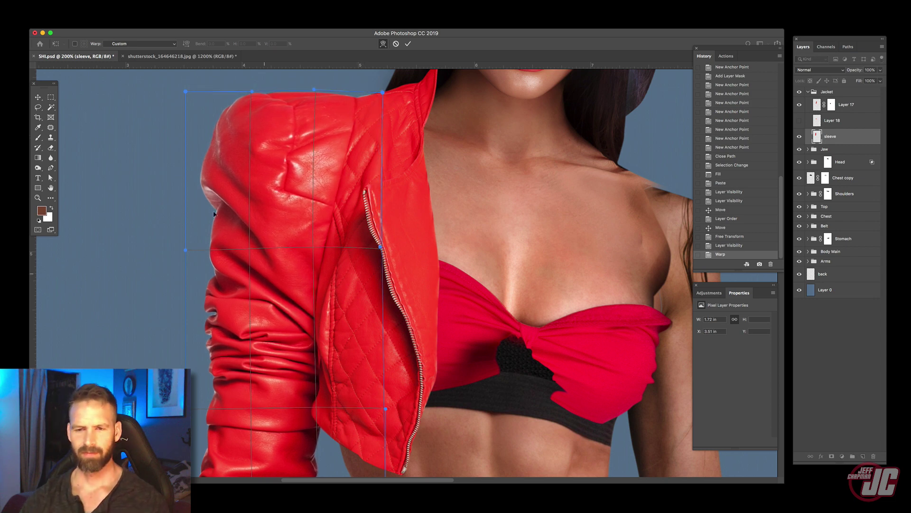
{"action": "left_click_drag", "start_coordinate": [186, 93], "coordinate": [173, 97]}
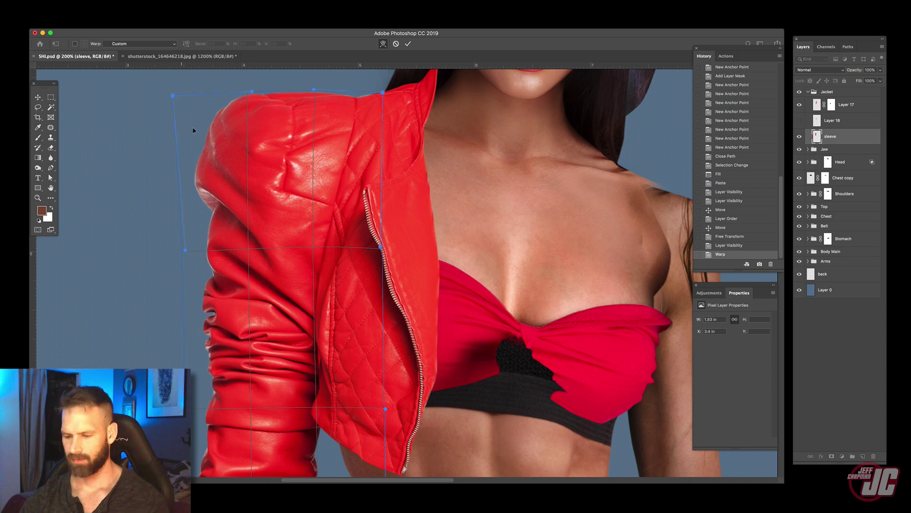
{"action": "key", "text": "Return"}
- Show Layer 18 again and nudge the hem piece slightly upward beneath the jacket body
{"action": "scroll", "coordinate": [194, 130], "scroll_direction": "down", "scroll_amount": 5}
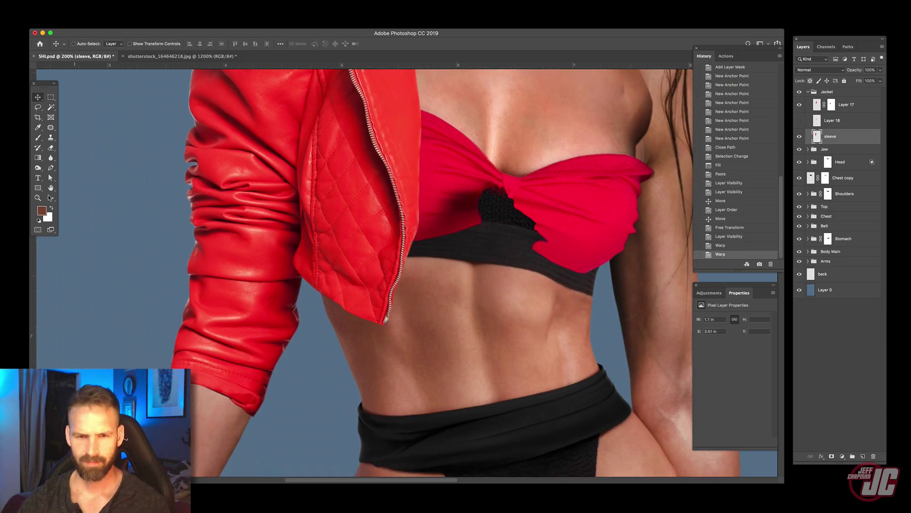
{"action": "left_click", "coordinate": [37, 197]}
{"action": "left_click", "coordinate": [355, 296]}
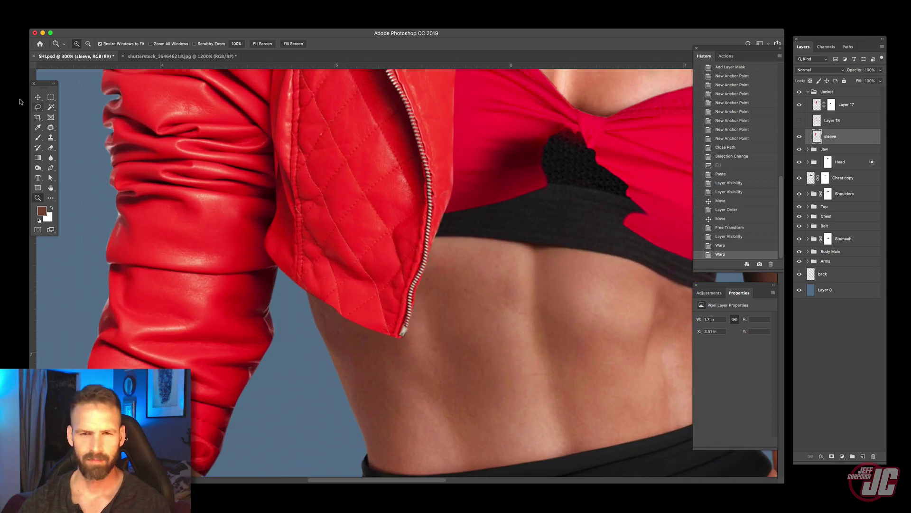
{"action": "left_click", "coordinate": [38, 97]}
{"action": "left_click", "coordinate": [800, 122]}
{"action": "left_click", "coordinate": [832, 121]}
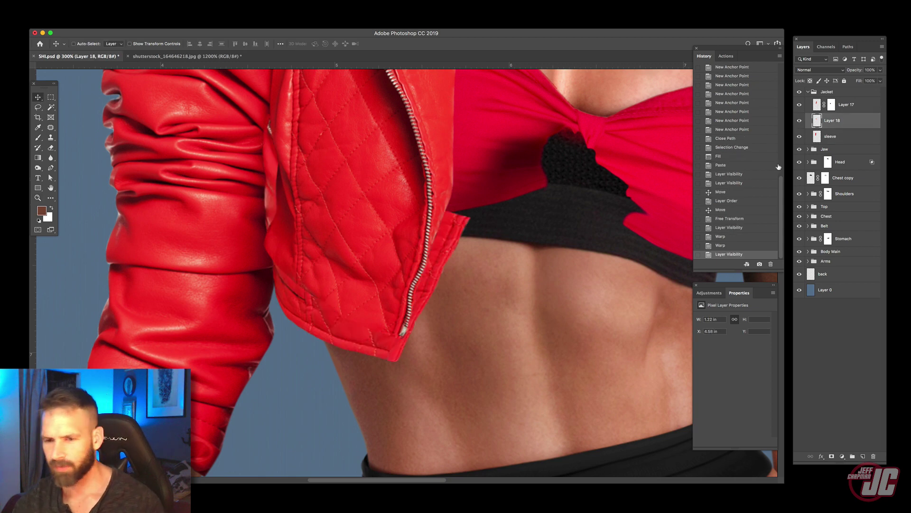
{"action": "left_click_drag", "start_coordinate": [387, 298], "coordinate": [388, 294]}
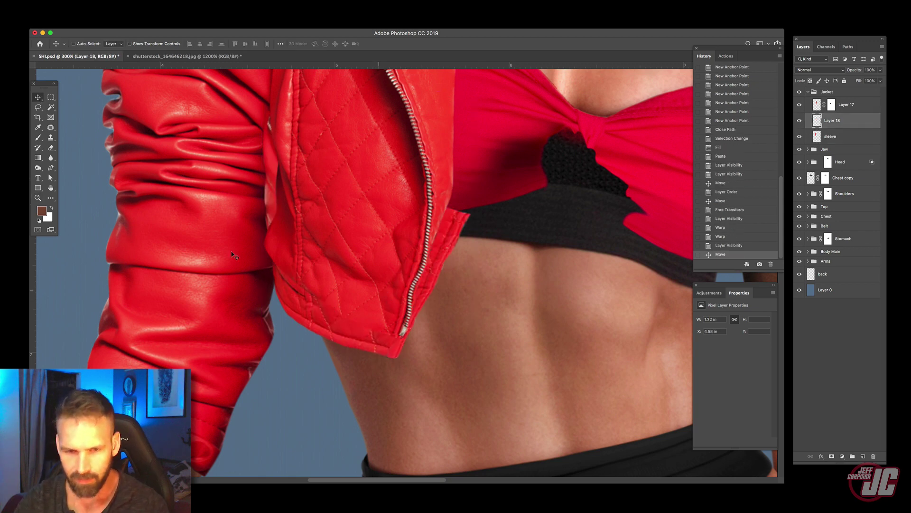
- Warp Layer 18's front edge inward so the hem piece tucks behind the jacket's front zipper
{"action": "left_click", "coordinate": [38, 198]}
{"action": "left_click", "coordinate": [359, 300]}
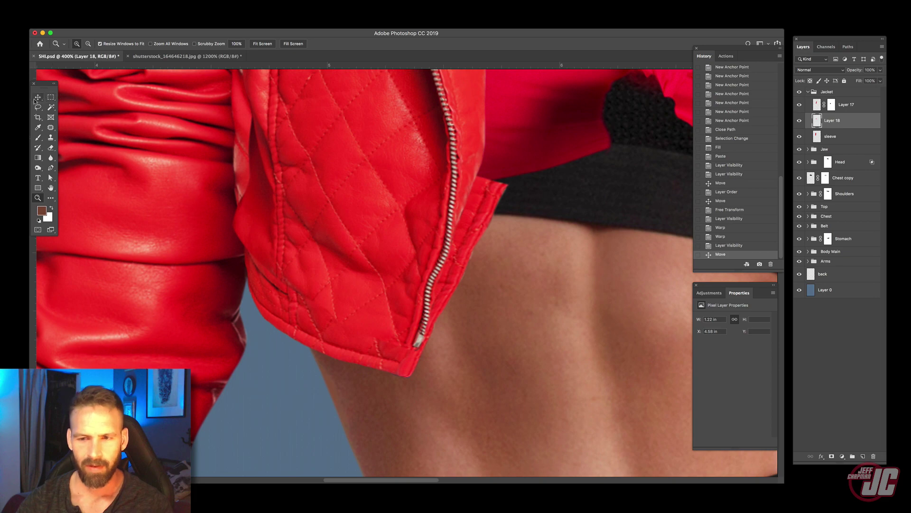
{"action": "left_click_drag", "start_coordinate": [381, 279], "coordinate": [383, 275]}
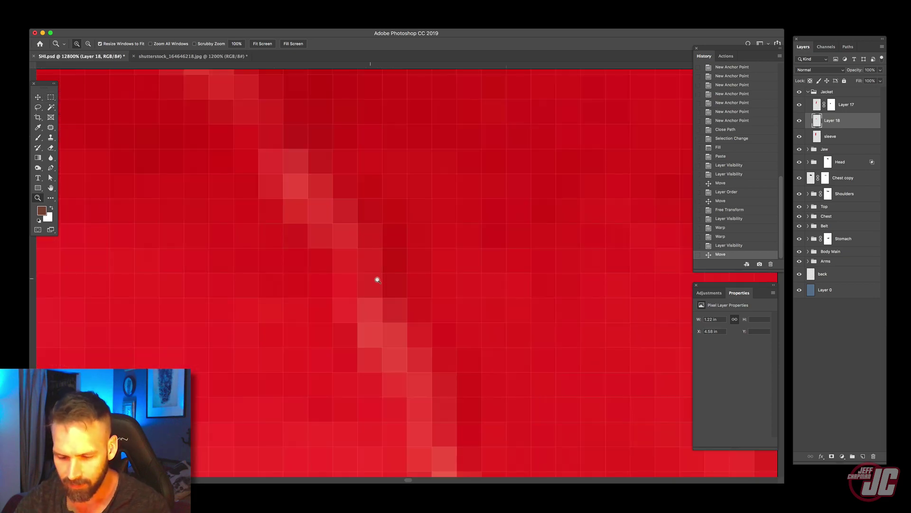
{"action": "left_click", "coordinate": [378, 280], "text": "alt"}
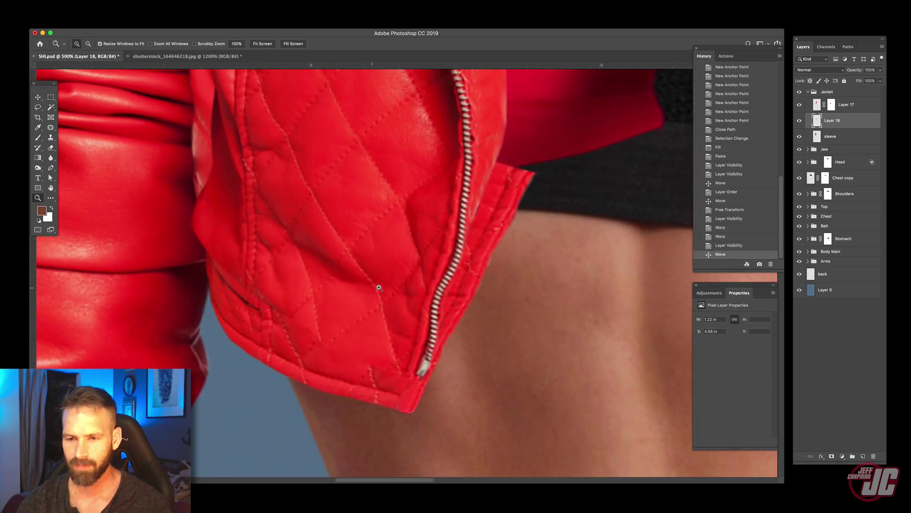
{"action": "left_click", "coordinate": [38, 97]}
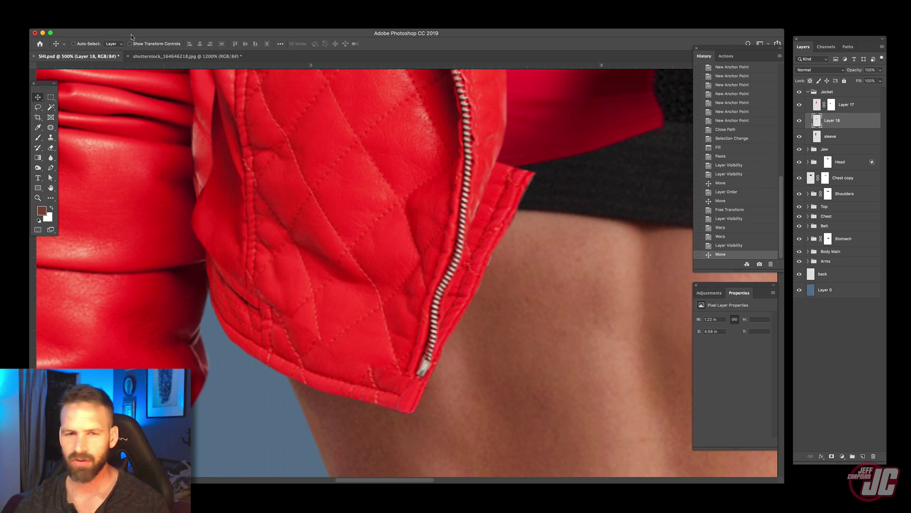
{"action": "left_click", "coordinate": [52, 0]}
{"action": "mouse_move", "coordinate": [59, 169]}
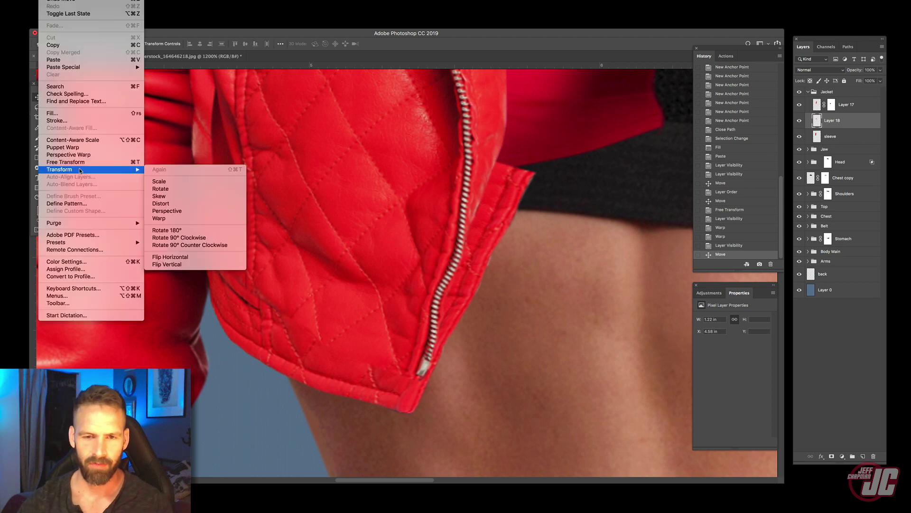
{"action": "left_click", "coordinate": [173, 219]}
{"action": "left_click_drag", "start_coordinate": [519, 159], "coordinate": [493, 149]}
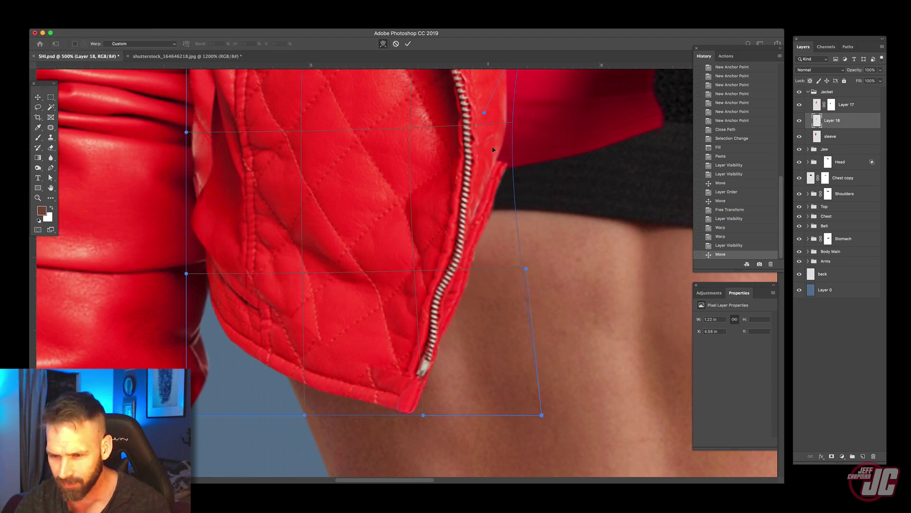
{"action": "left_click_drag", "start_coordinate": [492, 239], "coordinate": [474, 231]}
- Warp Layer 18's lower corner and sleeve-side edge to meet the zipper end and jacket side, and darken the piece with the Burn tool
{"action": "left_click_drag", "start_coordinate": [403, 390], "coordinate": [433, 403]}
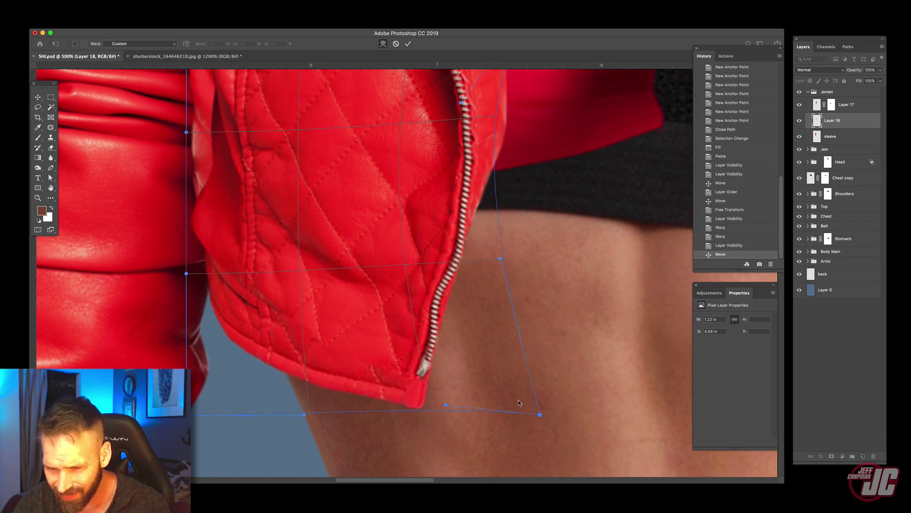
{"action": "left_click_drag", "start_coordinate": [519, 400], "coordinate": [454, 393]}
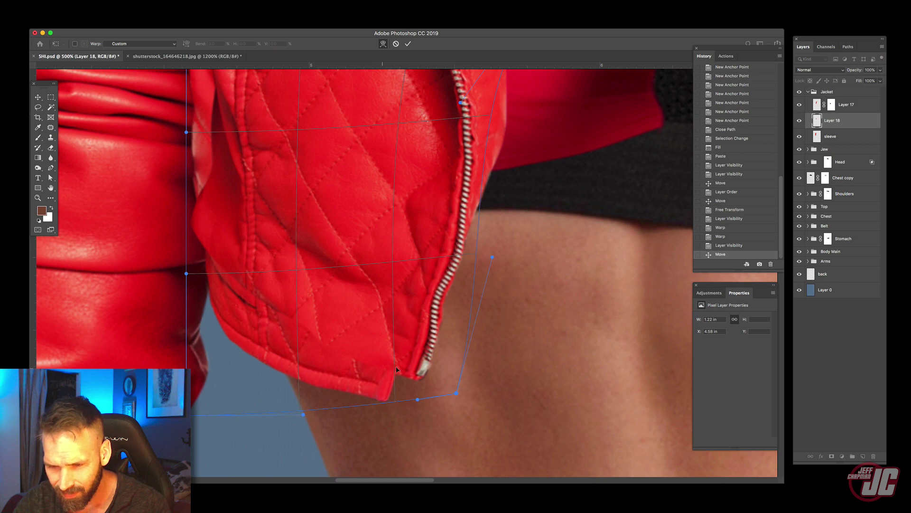
{"action": "left_click_drag", "start_coordinate": [396, 369], "coordinate": [403, 364]}
{"action": "left_click_drag", "start_coordinate": [310, 356], "coordinate": [304, 345]}
{"action": "left_click_drag", "start_coordinate": [238, 309], "coordinate": [246, 283]}
{"action": "left_click_drag", "start_coordinate": [194, 166], "coordinate": [240, 141]}
{"action": "left_click_drag", "start_coordinate": [183, 224], "coordinate": [177, 220]}
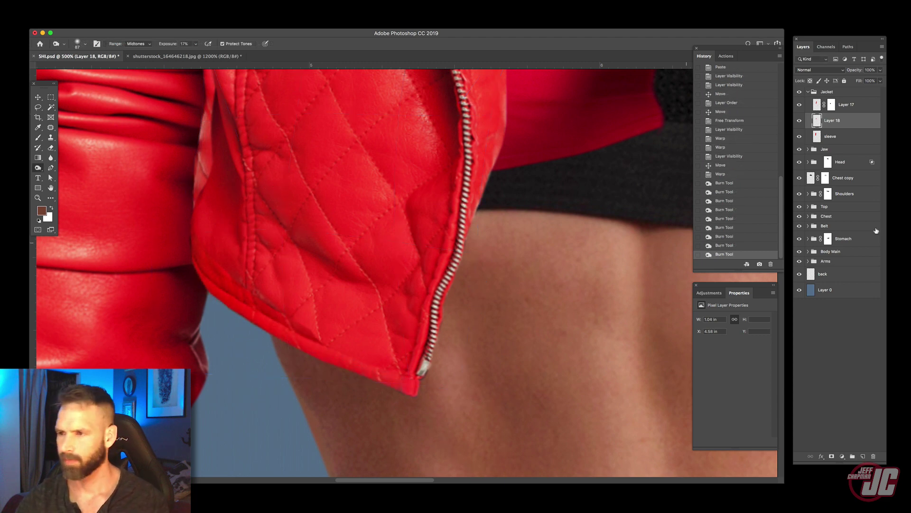
- Add a layer mask to Layer 18 and paint away its stray edge beside the sleeve in black at 100% brush opacity
{"action": "left_click", "coordinate": [832, 457]}
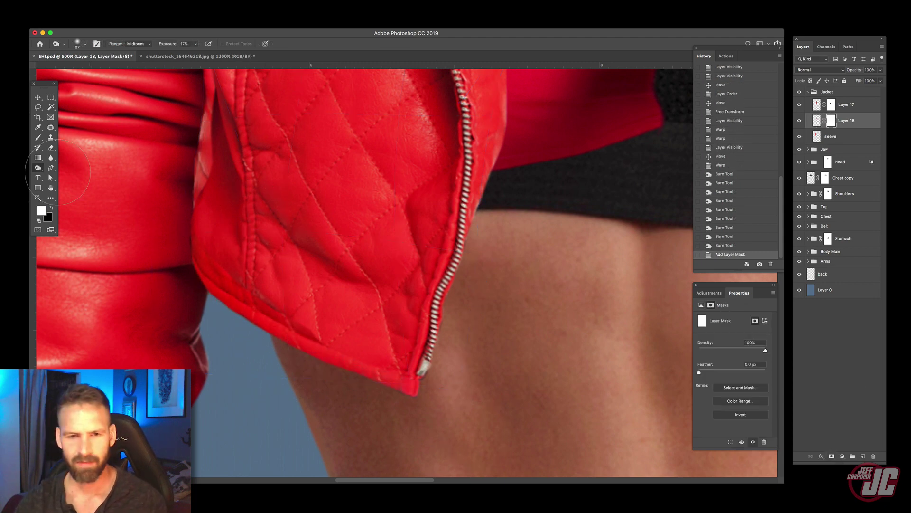
{"action": "key", "text": "d"}
{"action": "left_click", "coordinate": [39, 139]}
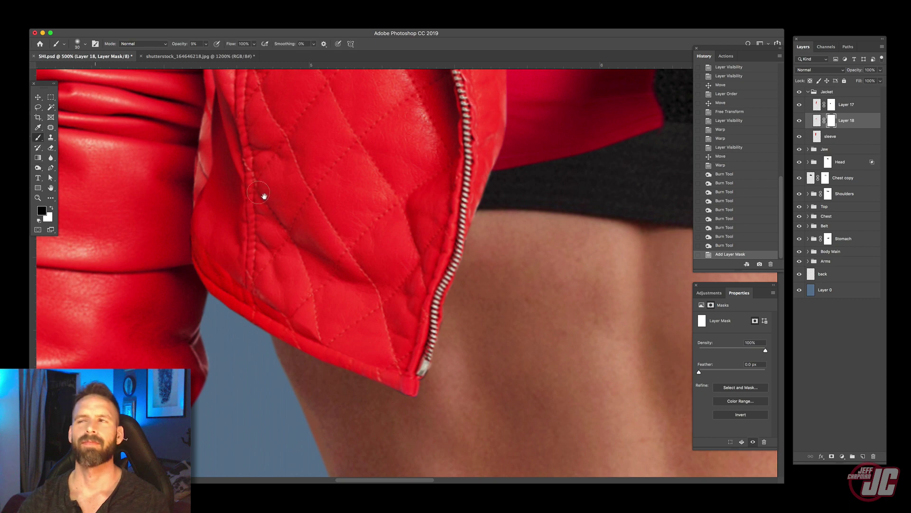
{"action": "left_click_drag", "start_coordinate": [261, 193], "coordinate": [287, 315]}
{"action": "left_click", "coordinate": [206, 44]}
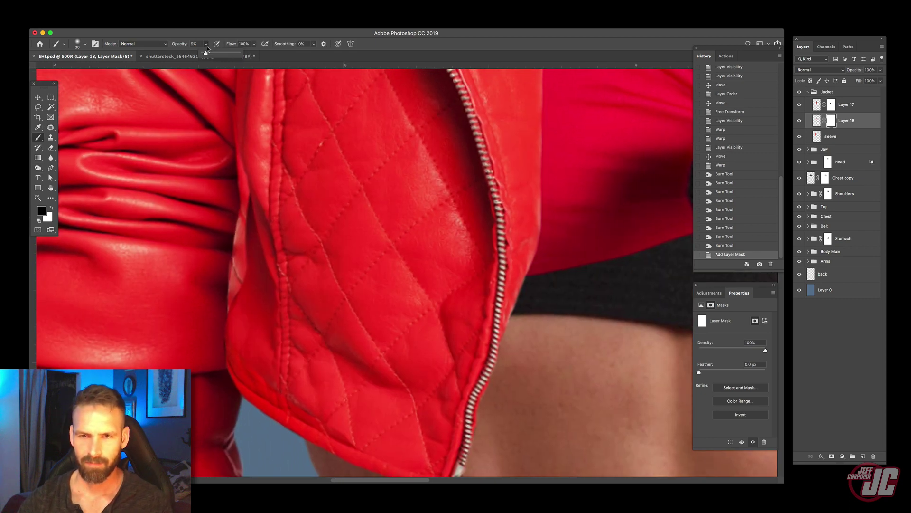
{"action": "left_click_drag", "start_coordinate": [221, 54], "coordinate": [242, 54]}
{"action": "mouse_move", "coordinate": [247, 171]}
{"action": "left_mouse_down"}
{"action": "mouse_move", "coordinate": [250, 236]}
{"action": "mouse_move", "coordinate": [240, 136]}
{"action": "mouse_move", "coordinate": [239, 303]}
{"action": "mouse_move", "coordinate": [232, 183]}
{"action": "mouse_move", "coordinate": [242, 165]}
{"action": "mouse_move", "coordinate": [268, 289]}
{"action": "left_mouse_up"}
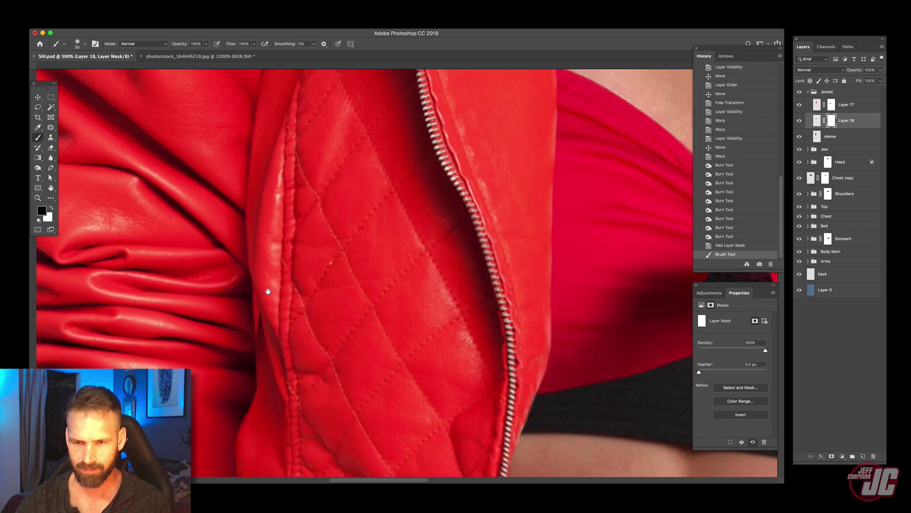
{"action": "left_click", "coordinate": [253, 218]}
{"action": "mouse_move", "coordinate": [285, 375]}
{"action": "left_mouse_down"}
{"action": "mouse_move", "coordinate": [309, 195]}
{"action": "mouse_move", "coordinate": [285, 177]}
{"action": "mouse_move", "coordinate": [264, 180]}
{"action": "left_mouse_up"}
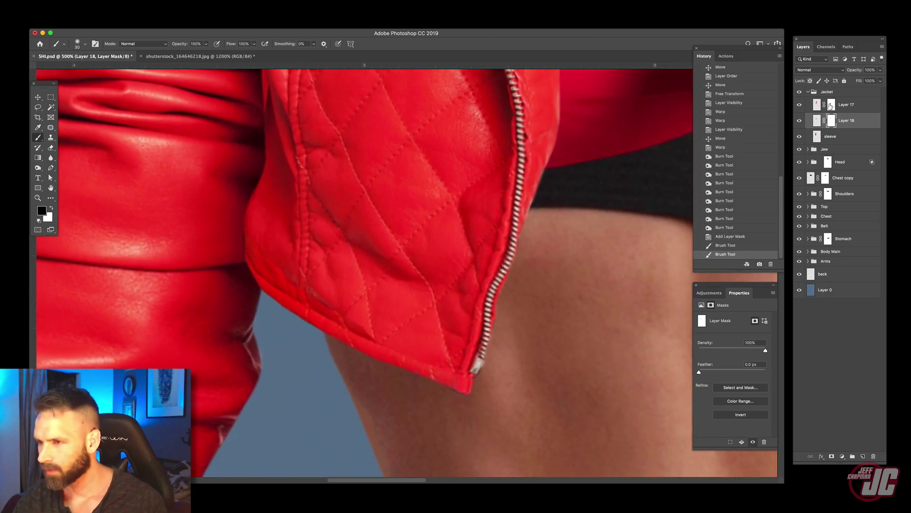
- Blend the join above the hem on Layer 17's mask with a soft round brush at 16% opacity, alternating black and white
{"action": "left_click", "coordinate": [830, 106]}
{"action": "left_click", "coordinate": [206, 44]}
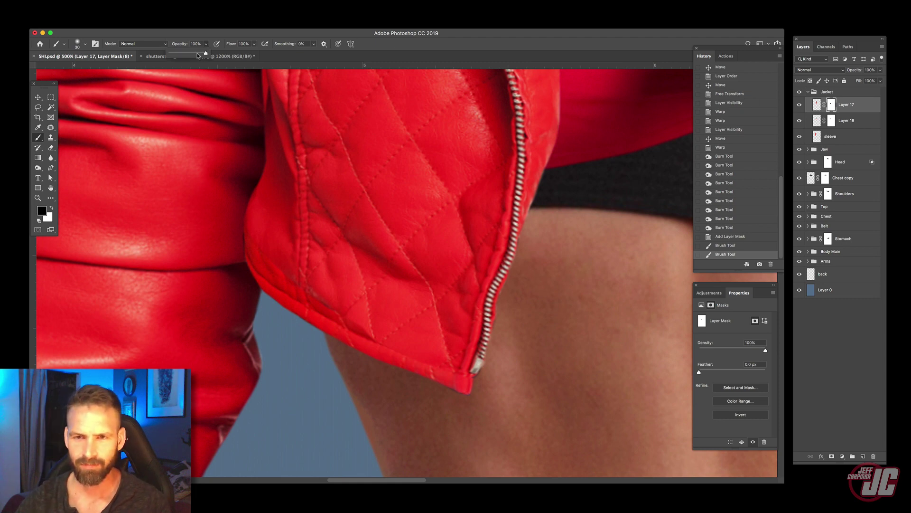
{"action": "left_click_drag", "start_coordinate": [258, 257], "coordinate": [252, 241]}
{"action": "right_click", "coordinate": [308, 249]}
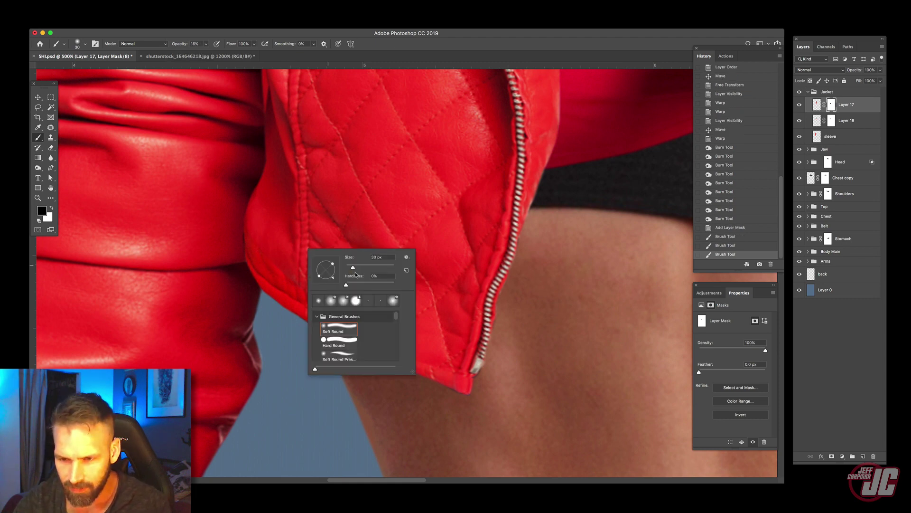
{"action": "left_click_drag", "start_coordinate": [354, 267], "coordinate": [393, 253]}
{"action": "left_click", "coordinate": [51, 210]}
{"action": "right_click", "coordinate": [352, 234]}
{"action": "key", "text": "Return"}
{"action": "left_click_drag", "start_coordinate": [253, 231], "coordinate": [275, 267]}
{"action": "left_click", "coordinate": [50, 209]}
{"action": "left_click_drag", "start_coordinate": [276, 269], "coordinate": [315, 302]}
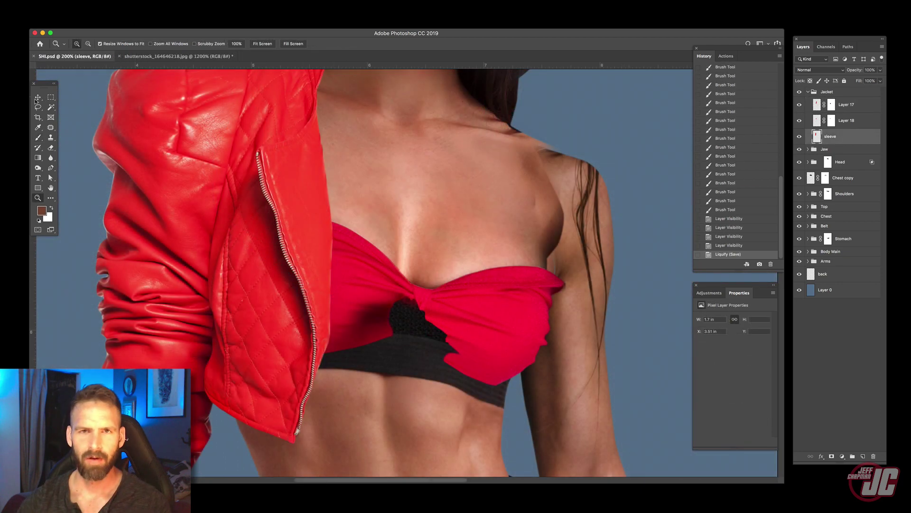
- Switch to Preview and compare the red jacket photos shutterstock_253346788.jpg and shutterstock_253346809.jpg as sources for the other jacket half
{"action": "left_click", "coordinate": [43, 96]}
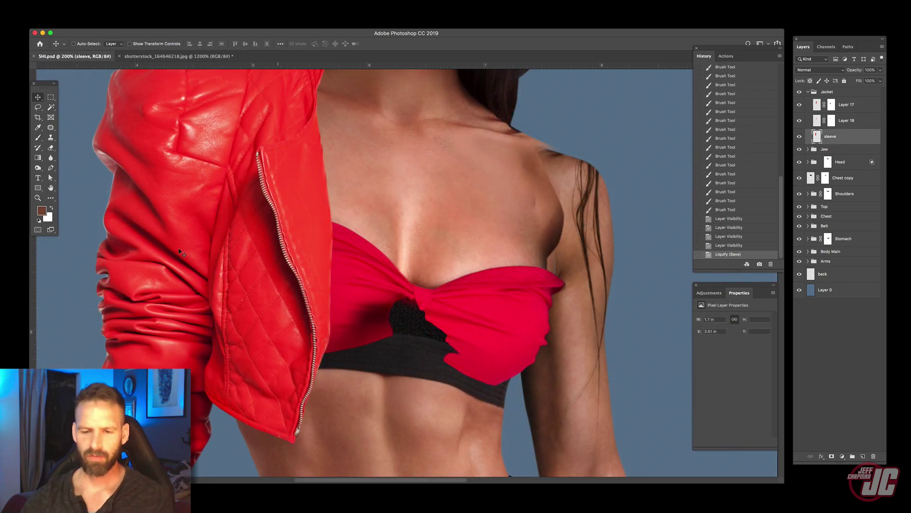
{"action": "left_click", "coordinate": [37, 197]}
{"action": "left_click", "coordinate": [362, 265], "text": "alt"}
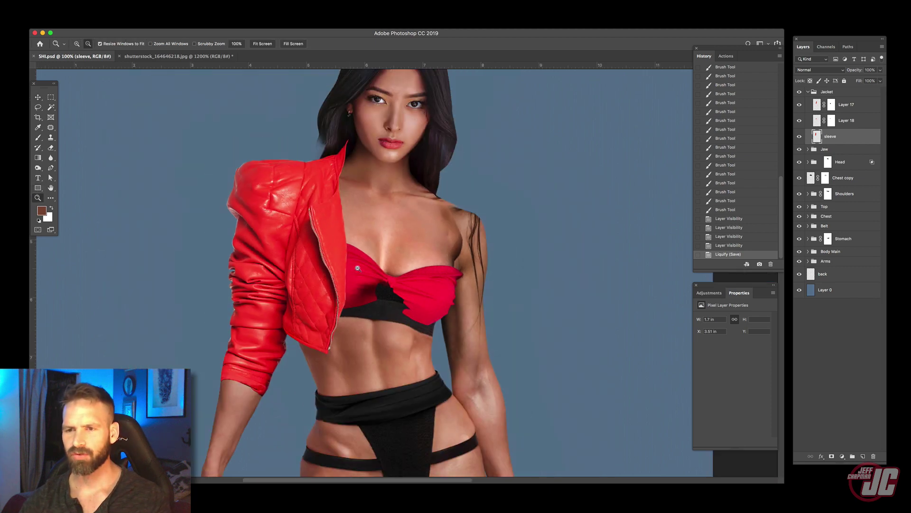
{"action": "left_click", "coordinate": [38, 97]}
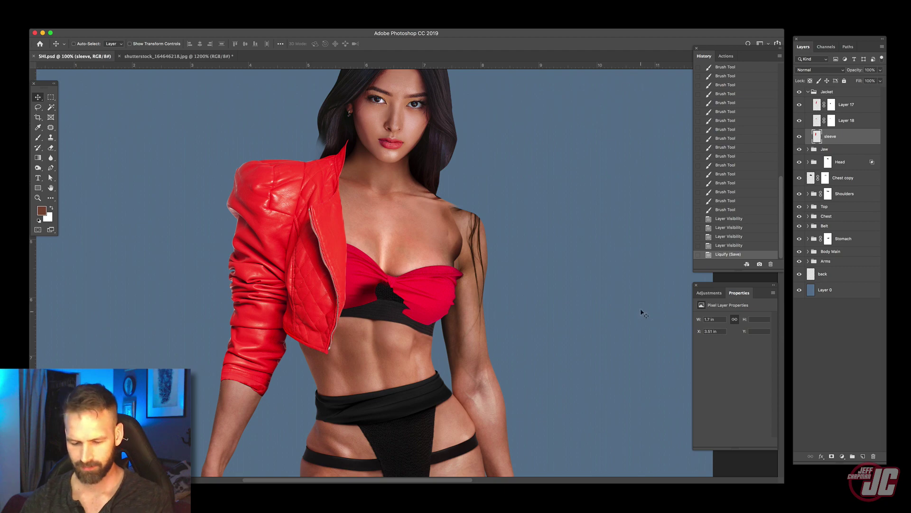
{"action": "left_click", "coordinate": [818, 504]}
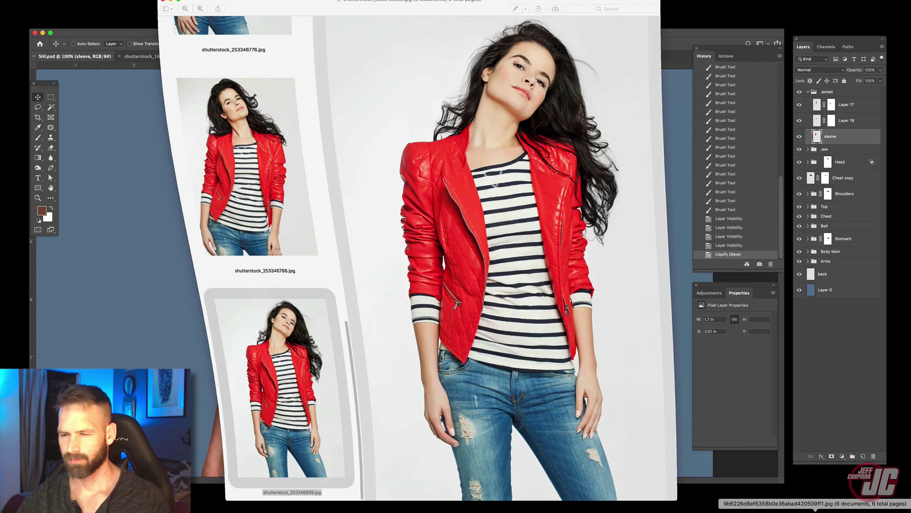
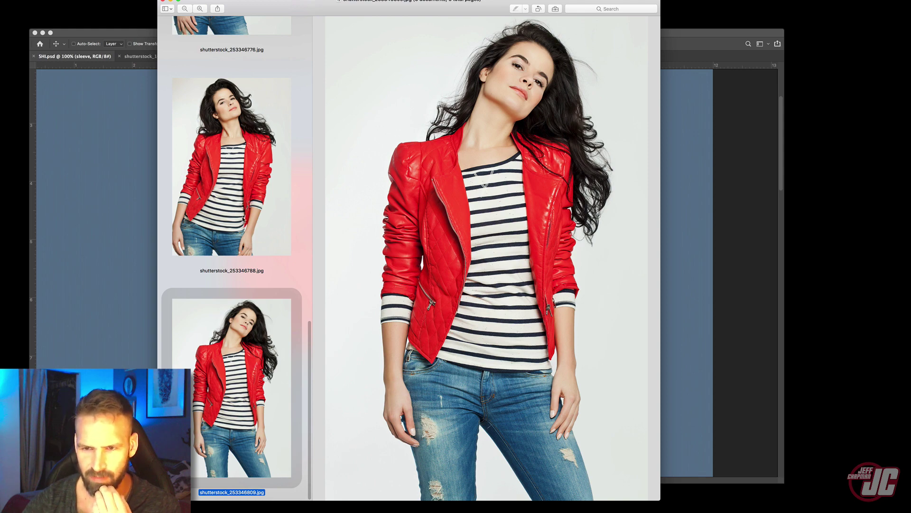
{"action": "left_click", "coordinate": [243, 219]}
{"action": "left_click", "coordinate": [252, 352]}
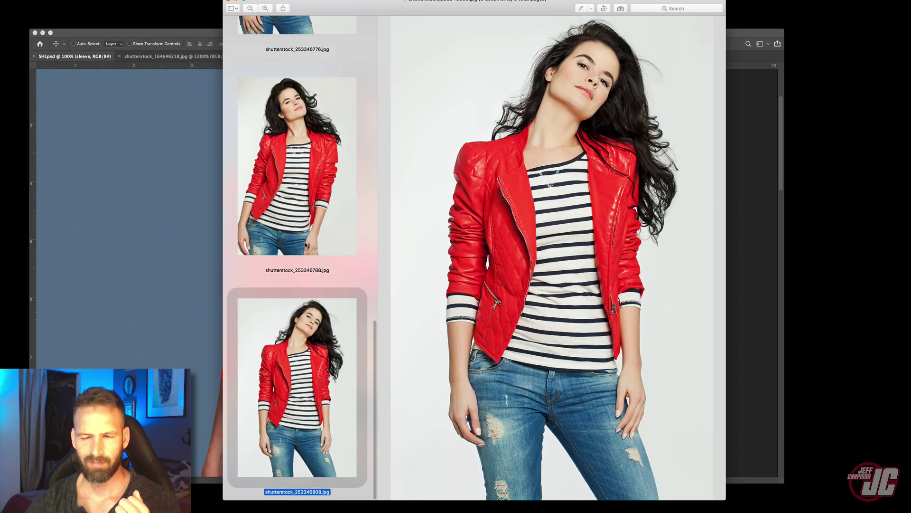
{"action": "left_click", "coordinate": [313, 219]}
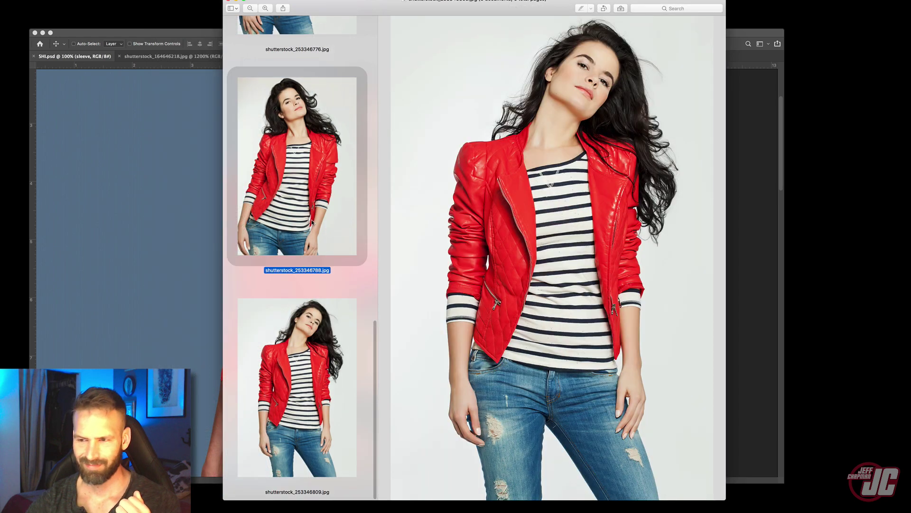
{"action": "left_click", "coordinate": [306, 374]}
- Bring up shutterstock_253346809.jpg in Photoshop, hide Layer 1 and Layer 2, and show and select the Background layer
{"action": "left_click_drag", "start_coordinate": [318, 369], "coordinate": [319, 503]}
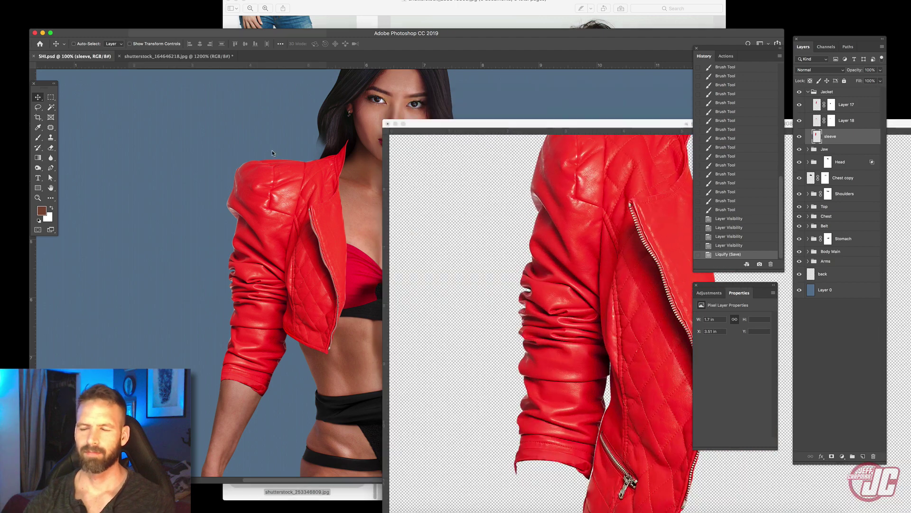
{"action": "left_click_drag", "start_coordinate": [447, 133], "coordinate": [126, 42]}
{"action": "left_click_drag", "start_coordinate": [800, 95], "coordinate": [800, 111]}
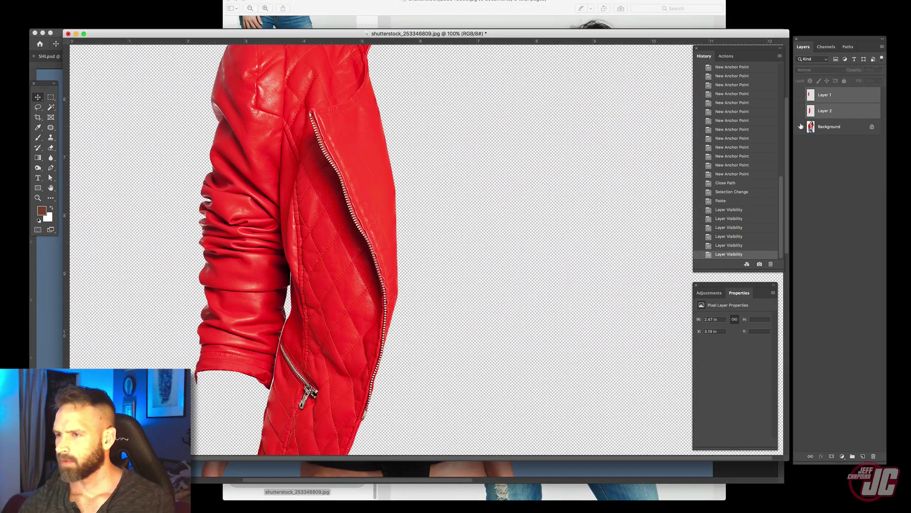
{"action": "left_click", "coordinate": [800, 127]}
{"action": "left_click", "coordinate": [828, 129]}
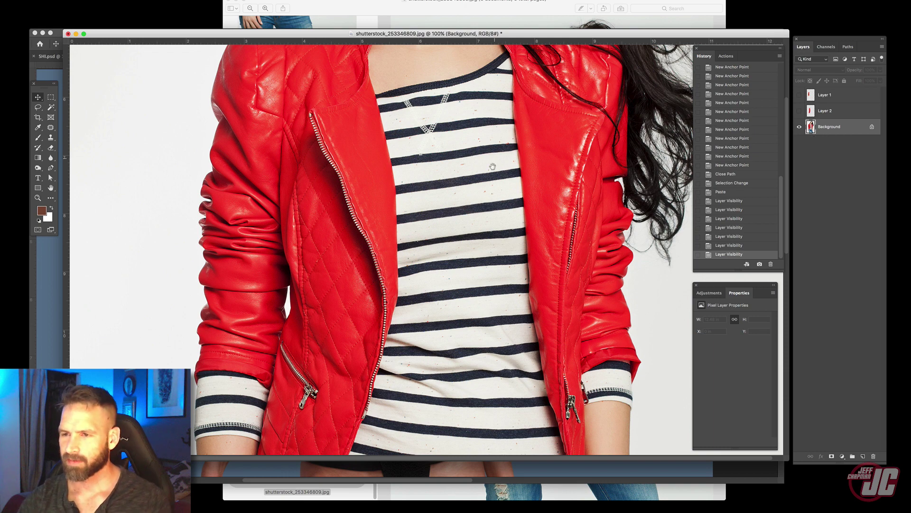
- Trace a Pen path from the neck down the inner edge of the hair-covered jacket half, following its collar and front opening
{"action": "left_click_drag", "start_coordinate": [493, 166], "coordinate": [481, 278]}
{"action": "key", "text": "z"}
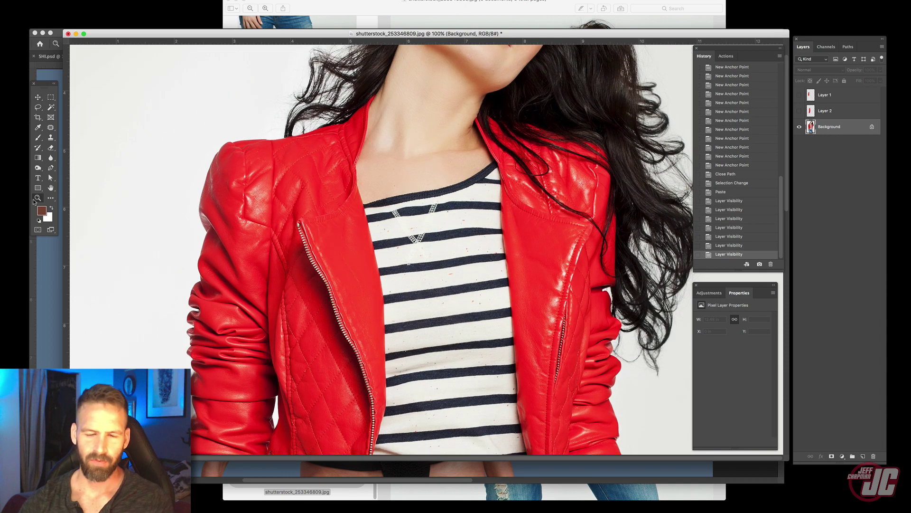
{"action": "left_click", "coordinate": [513, 155]}
{"action": "left_click", "coordinate": [424, 235]}
{"action": "left_click", "coordinate": [401, 240]}
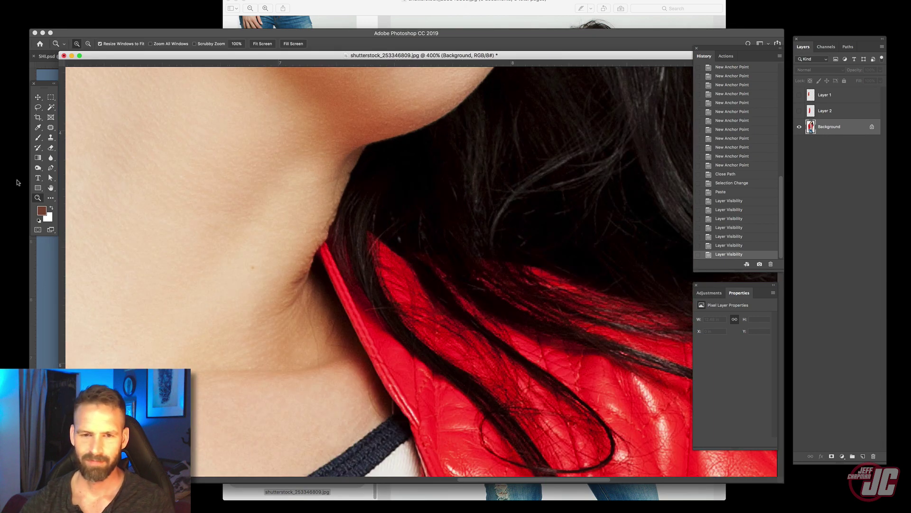
{"action": "left_click", "coordinate": [50, 169]}
{"action": "left_click", "coordinate": [338, 213]}
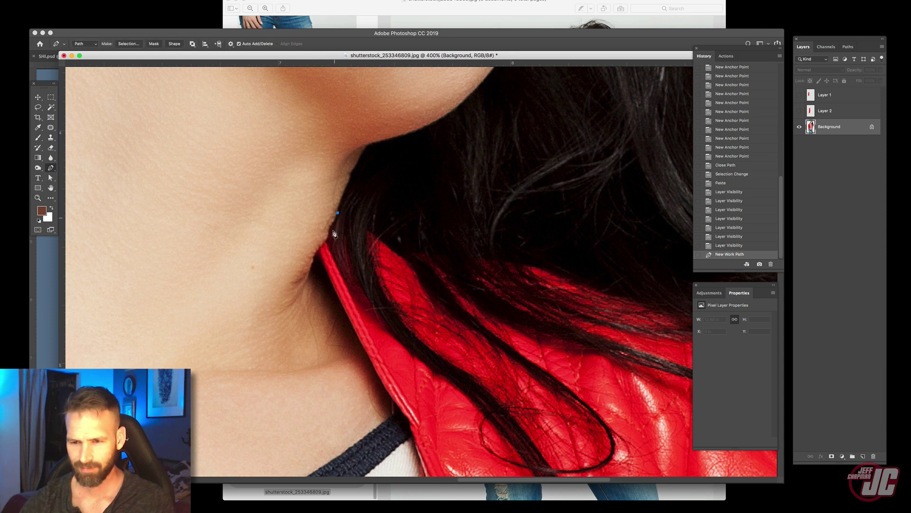
{"action": "left_click", "coordinate": [331, 235]}
{"action": "left_click", "coordinate": [321, 250]}
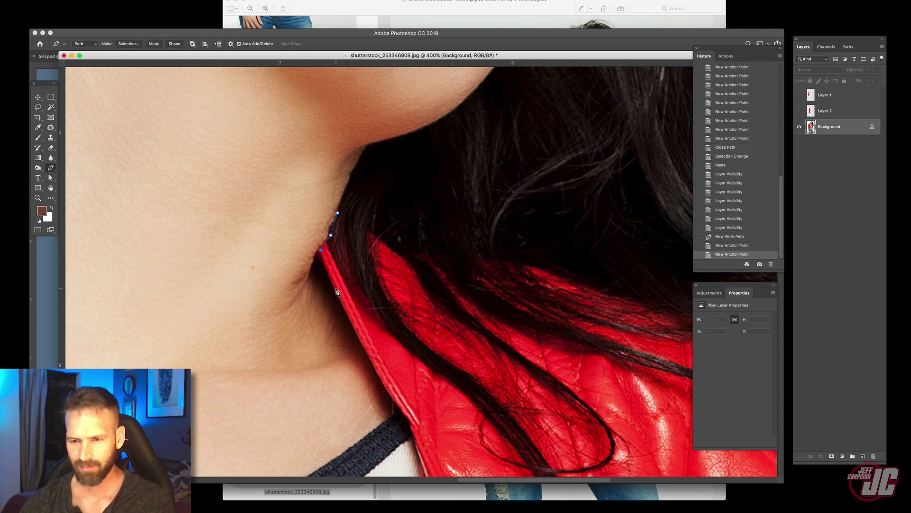
{"action": "left_click", "coordinate": [326, 277]}
{"action": "left_click", "coordinate": [335, 296]}
{"action": "left_click", "coordinate": [344, 315]}
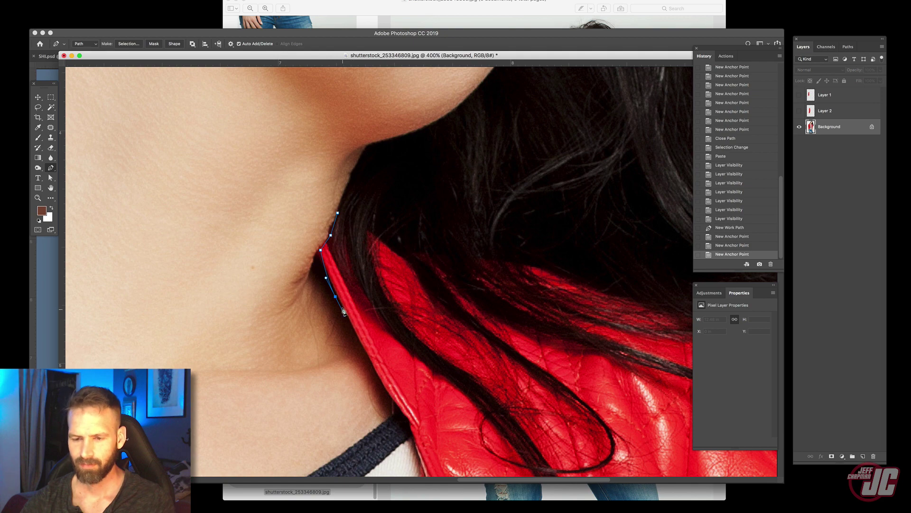
{"action": "left_click", "coordinate": [360, 338]}
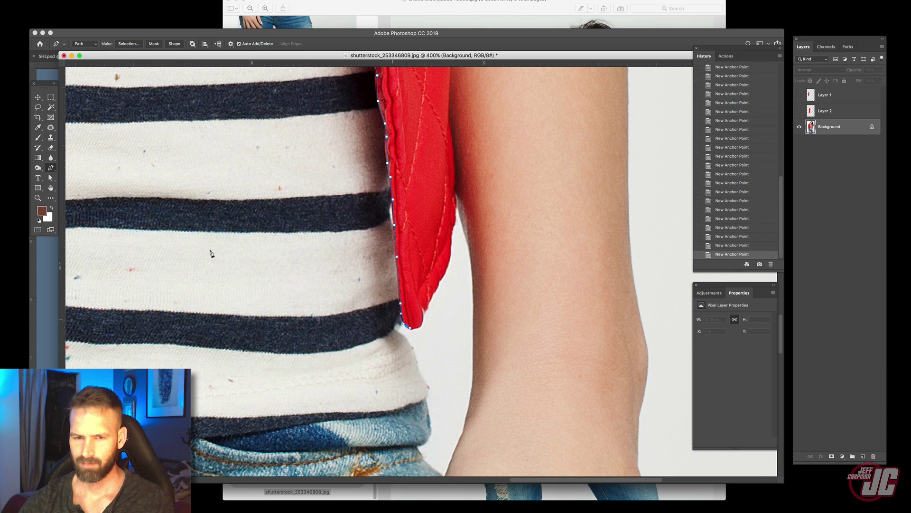
- Continue the path around the hem corner, up the jacket's outer side and around the sleeve notch, and close it loosely around the hair
{"action": "left_click", "coordinate": [37, 197]}
{"action": "key", "text": "super+plus"}
{"action": "key", "text": "super+plus"}
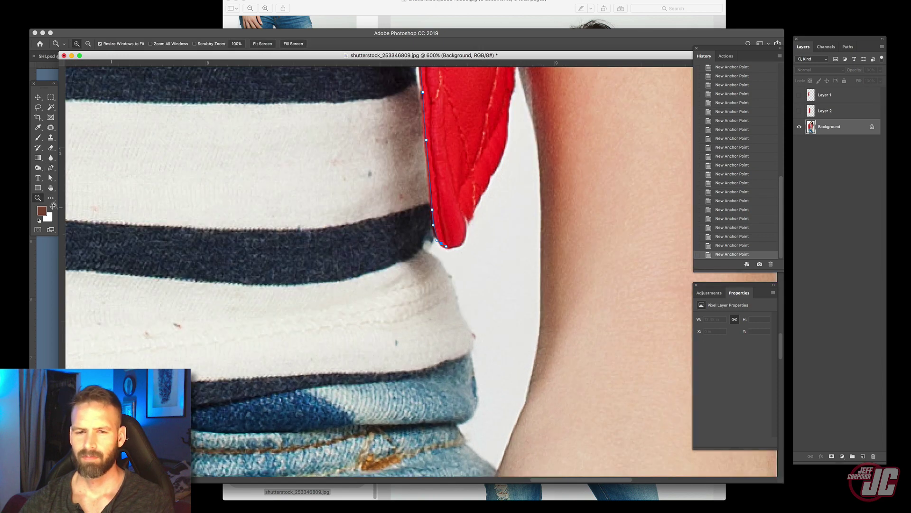
{"action": "left_click", "coordinate": [50, 167]}
{"action": "scroll", "coordinate": [342, 308], "scroll_direction": "right", "scroll_amount": 5}
{"action": "scroll", "coordinate": [343, 308], "scroll_direction": "up", "scroll_amount": 2}
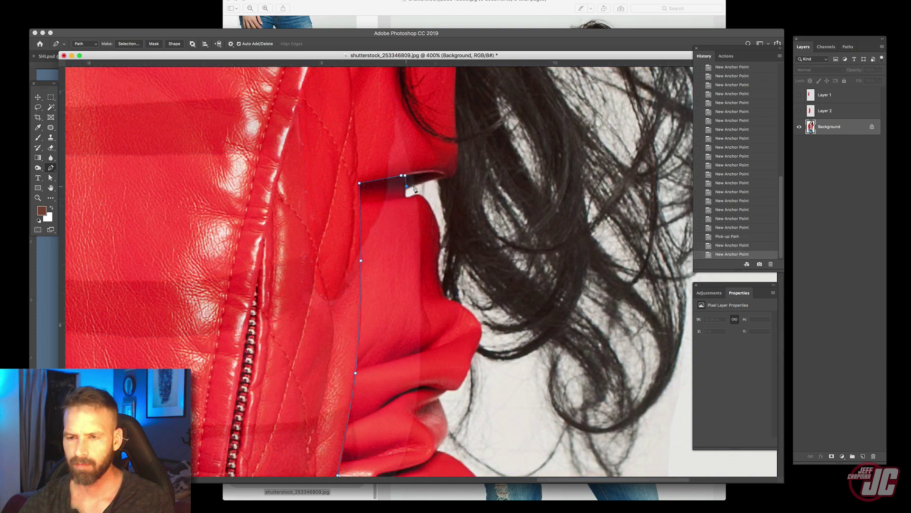
{"action": "left_click_drag", "start_coordinate": [436, 178], "coordinate": [444, 176]}
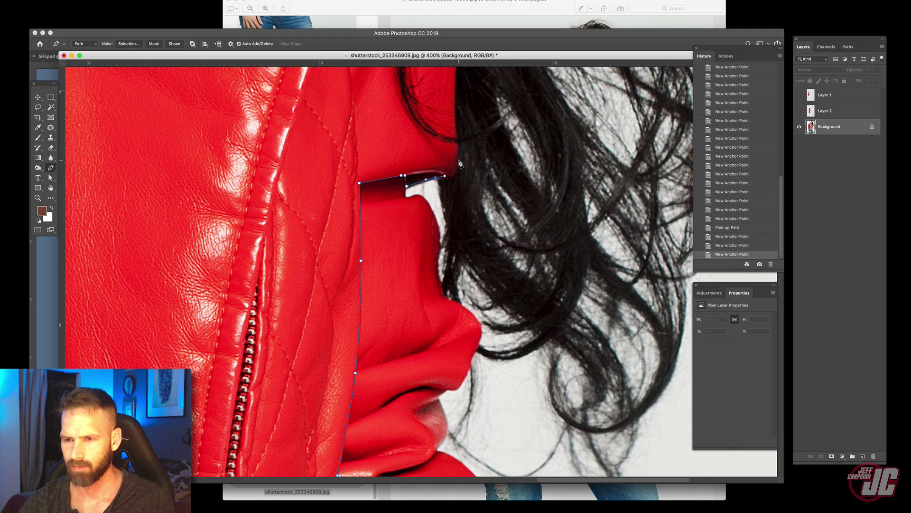
{"action": "left_click_drag", "start_coordinate": [458, 160], "coordinate": [458, 143]}
{"action": "left_click", "coordinate": [456, 112]}
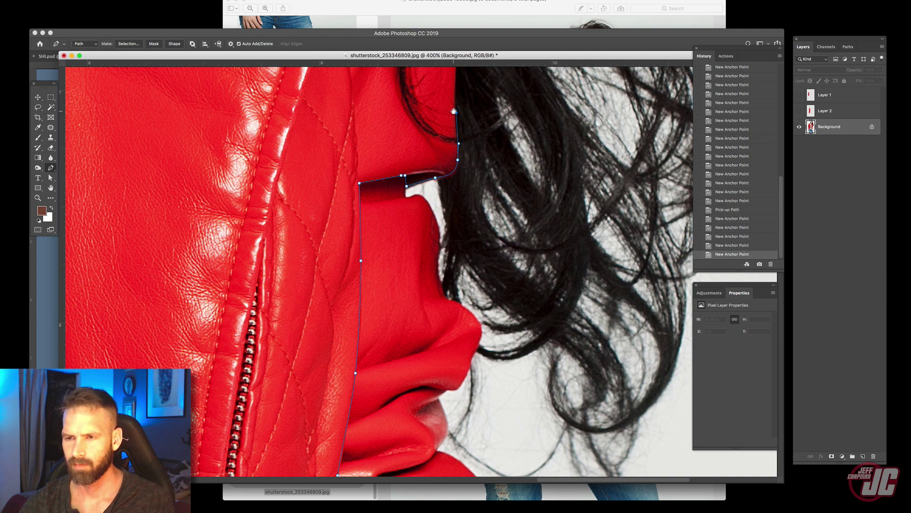
{"action": "left_click_drag", "start_coordinate": [454, 111], "coordinate": [450, 160]}
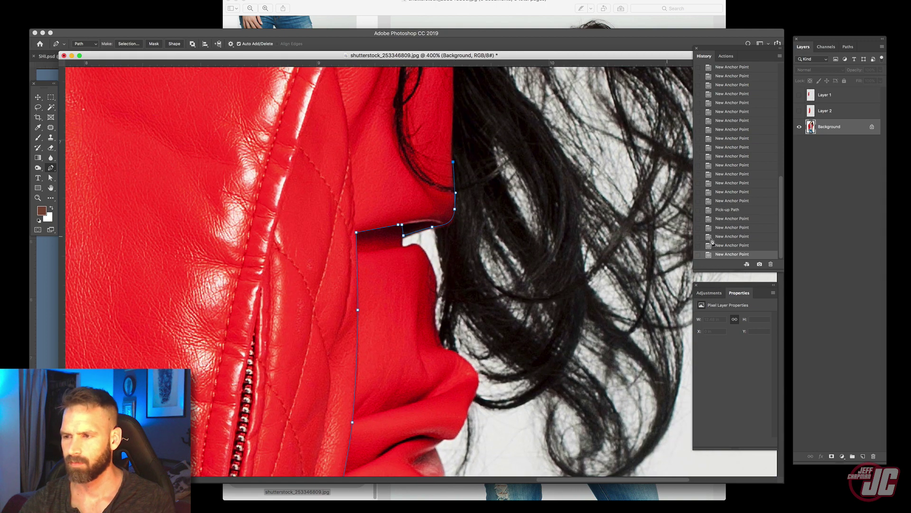
{"action": "left_click", "coordinate": [719, 247]}
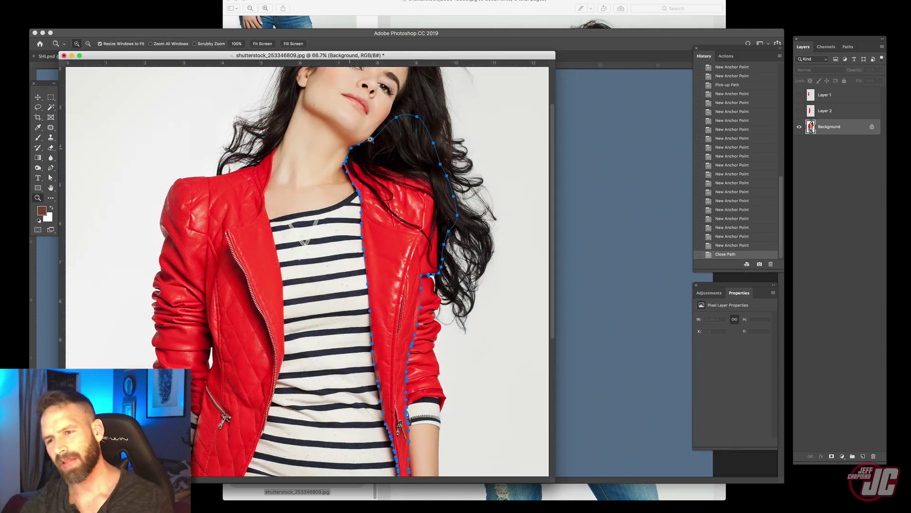
- Copy the traced jacket half from the Background, paste it above Layer 17 in SHI.psd, and move it over the figure's bare shoulder
{"action": "left_click", "coordinate": [401, 204]}
{"action": "scroll", "coordinate": [567, 263], "scroll_direction": "down", "scroll_amount": 3}
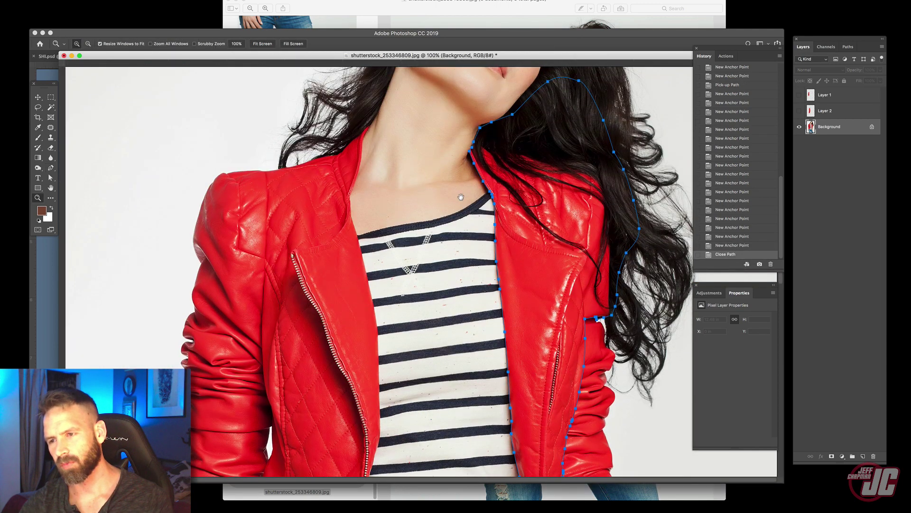
{"action": "left_click", "coordinate": [39, 98]}
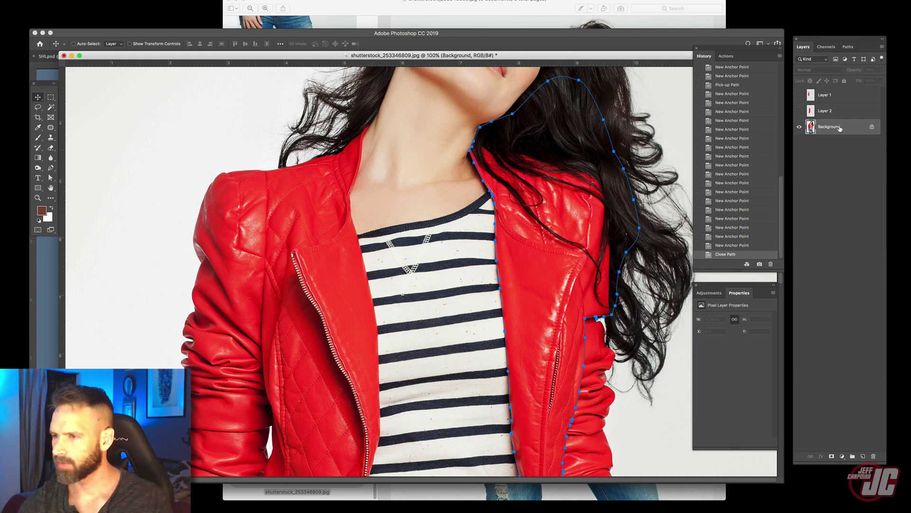
{"action": "left_click", "coordinate": [848, 47]}
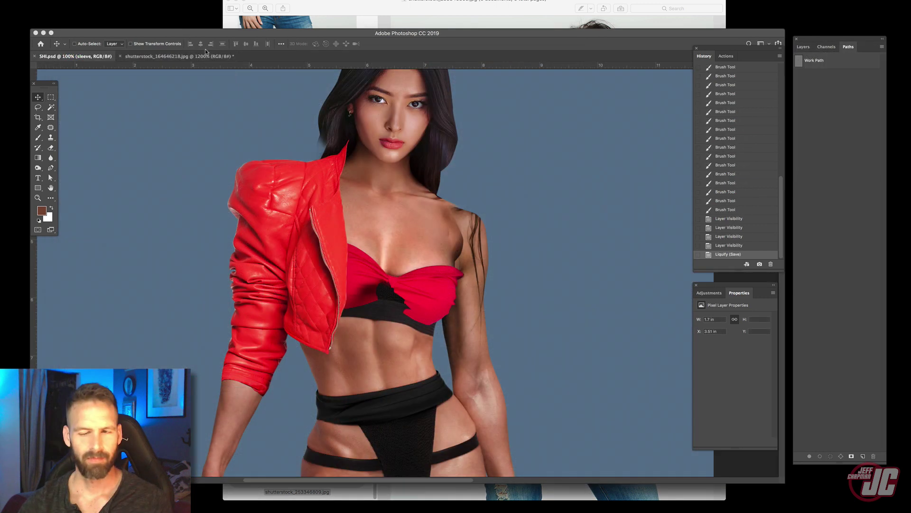
{"action": "left_click", "coordinate": [804, 47]}
{"action": "left_click", "coordinate": [850, 105]}
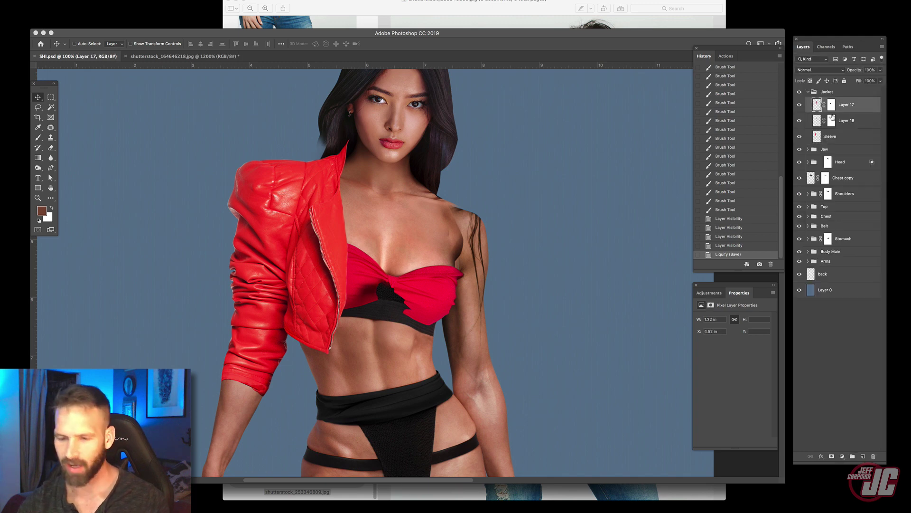
{"action": "key", "text": "super+v"}
{"action": "left_click_drag", "start_coordinate": [375, 114], "coordinate": [470, 216]}
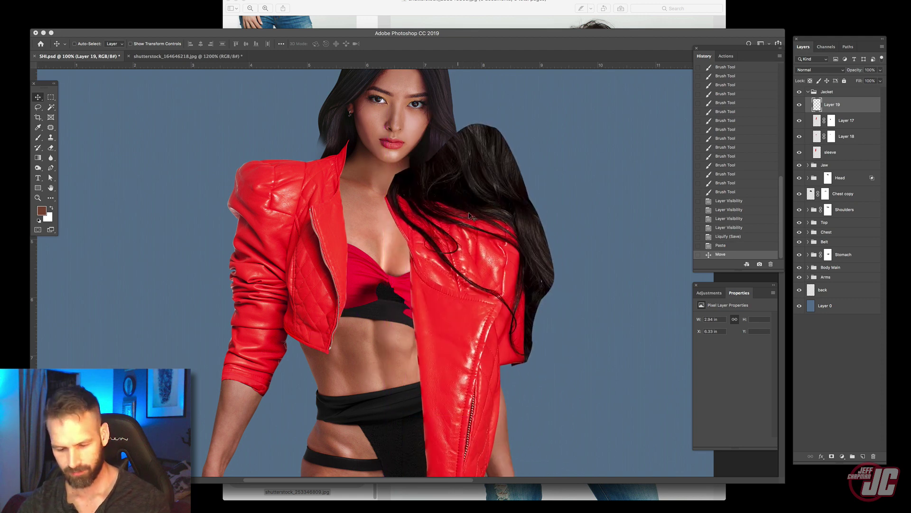
- Scale down the pasted jacket half with Free Transform and fit it over the figure's shoulder and chest side
{"action": "key", "text": "super+t"}
{"action": "left_click_drag", "start_coordinate": [555, 123], "coordinate": [466, 269]}
{"action": "left_click_drag", "start_coordinate": [453, 314], "coordinate": [512, 209]}
{"action": "left_click_drag", "start_coordinate": [512, 247], "coordinate": [517, 148]}
{"action": "left_click_drag", "start_coordinate": [528, 102], "coordinate": [472, 199]}
{"action": "left_click_drag", "start_coordinate": [442, 240], "coordinate": [446, 212]}
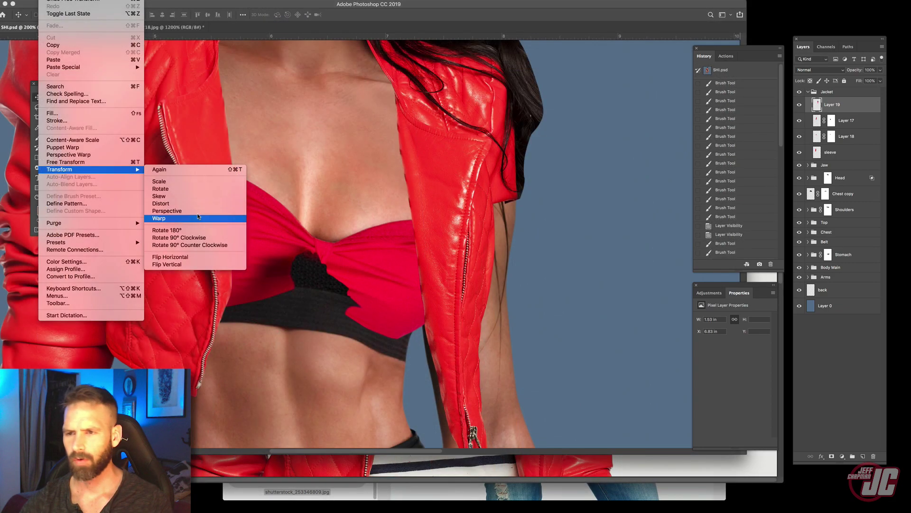
- Warp the new jacket half, pulling its shoulder outward and adjusting the collar side to follow the neck
{"action": "left_click", "coordinate": [203, 215]}
{"action": "left_click_drag", "start_coordinate": [383, 288], "coordinate": [388, 284]}
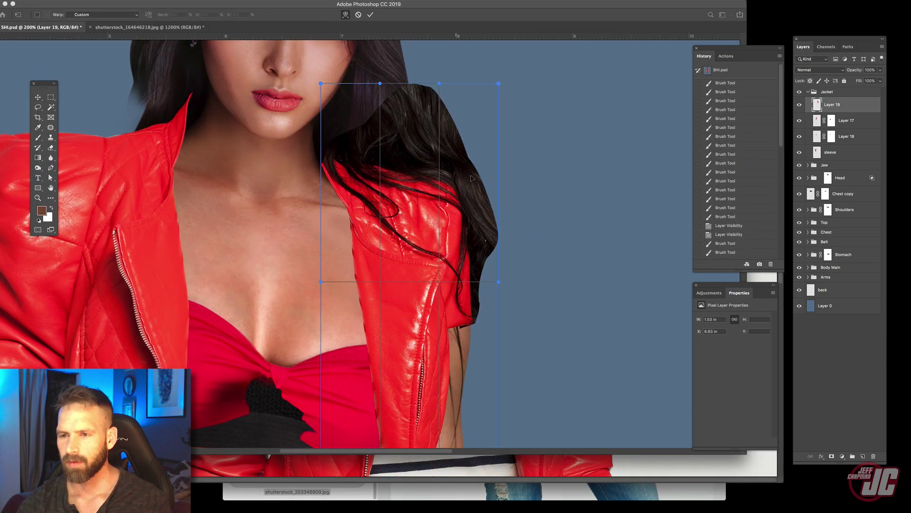
{"action": "left_click_drag", "start_coordinate": [474, 178], "coordinate": [502, 175]}
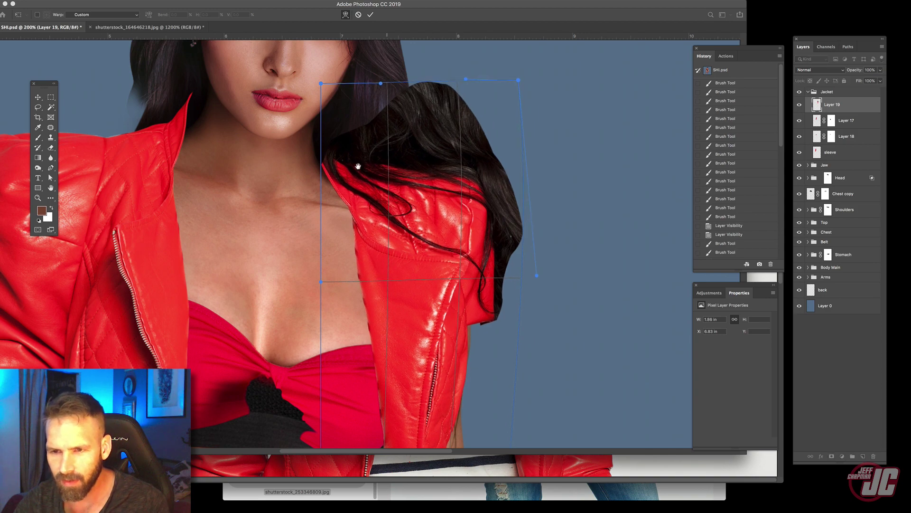
{"action": "left_click_drag", "start_coordinate": [358, 167], "coordinate": [420, 158]}
{"action": "left_click_drag", "start_coordinate": [378, 74], "coordinate": [376, 52]}
{"action": "left_click_drag", "start_coordinate": [457, 198], "coordinate": [502, 241]}
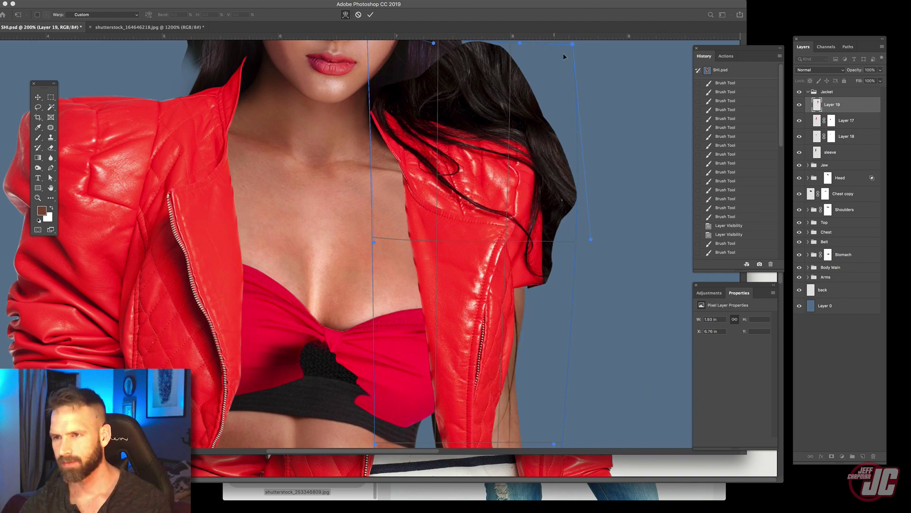
- Pull the warp's upper outer corner outward and its collar corner upward, and apply the warp to the new jacket half
{"action": "left_click_drag", "start_coordinate": [572, 43], "coordinate": [609, 43]}
{"action": "scroll", "coordinate": [591, 53], "scroll_direction": "up", "scroll_amount": 5}
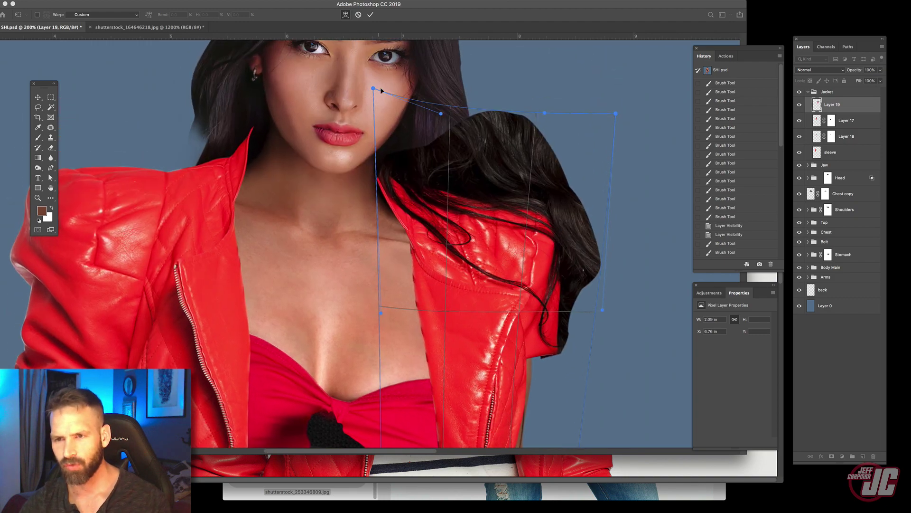
{"action": "left_click_drag", "start_coordinate": [372, 88], "coordinate": [373, 71]}
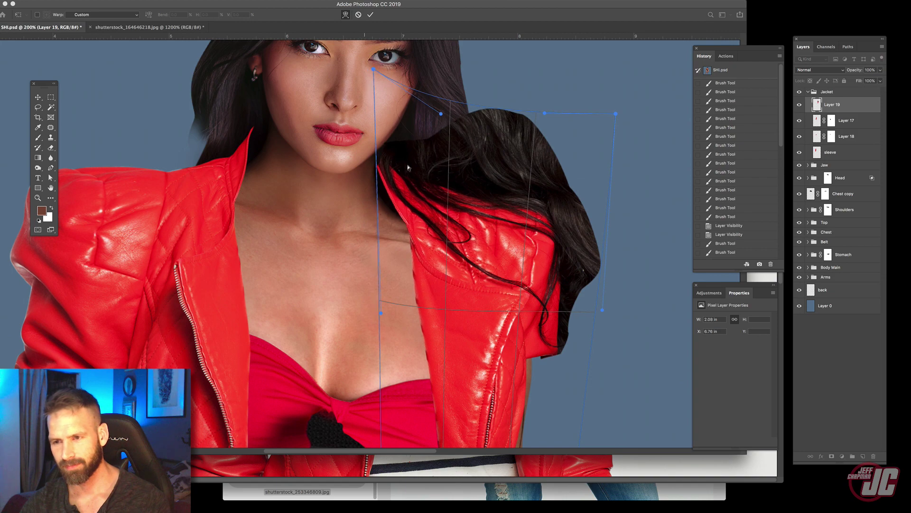
{"action": "left_click_drag", "start_coordinate": [415, 224], "coordinate": [386, 131]}
{"action": "key", "text": "Return"}
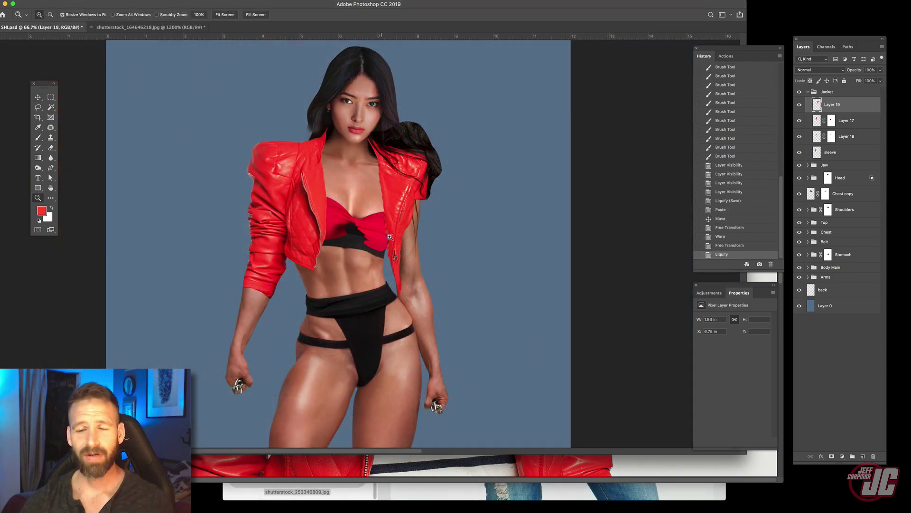
{"action": "left_click", "coordinate": [375, 239]}
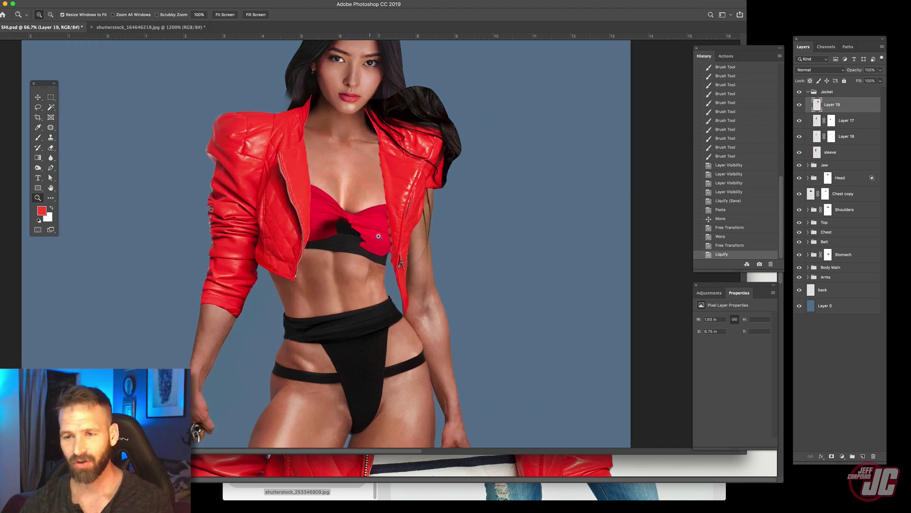
- Inspect the new jacket half's fit on the whole figure and up close around its zipper and pointed lower tip
{"action": "left_click", "coordinate": [373, 234], "text": "alt"}
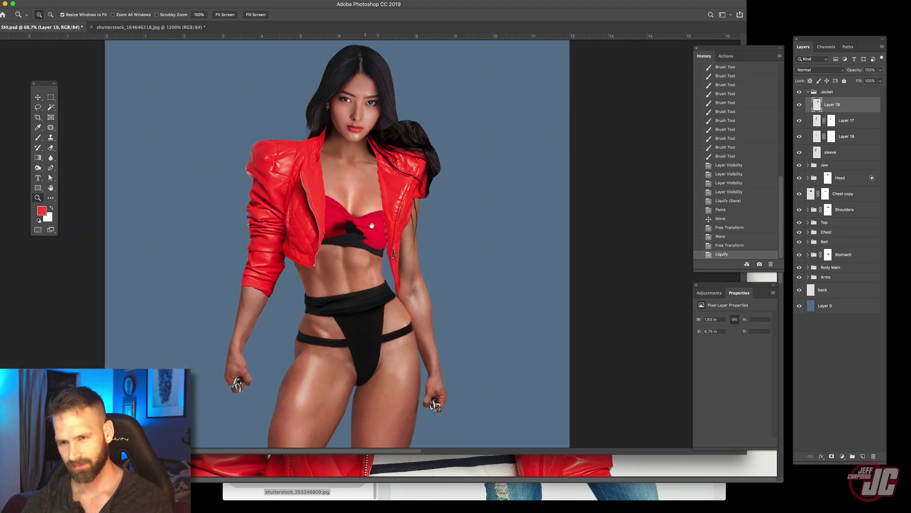
{"action": "left_click_drag", "start_coordinate": [371, 225], "coordinate": [374, 233]}
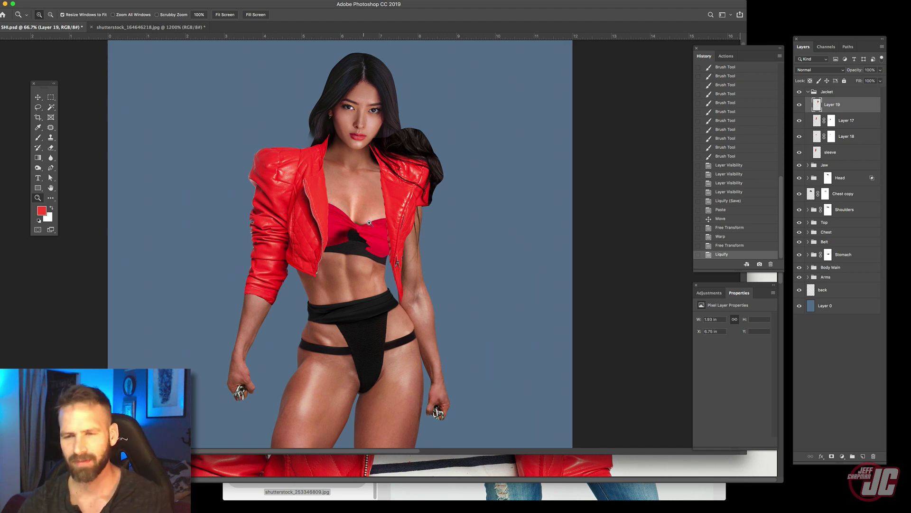
{"action": "left_click", "coordinate": [394, 253]}
{"action": "left_click", "coordinate": [385, 244]}
{"action": "left_click", "coordinate": [380, 267]}
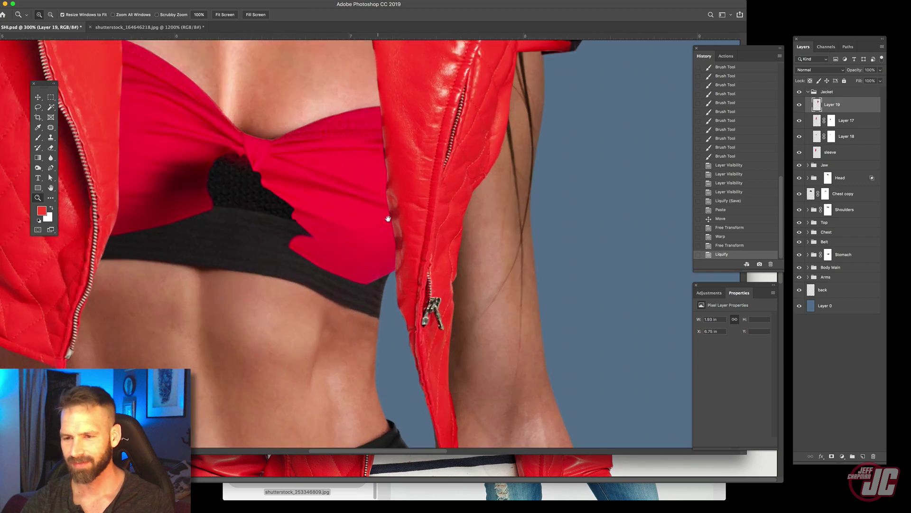
{"action": "left_click_drag", "start_coordinate": [394, 293], "coordinate": [393, 229]}
{"action": "left_click", "coordinate": [394, 230]}
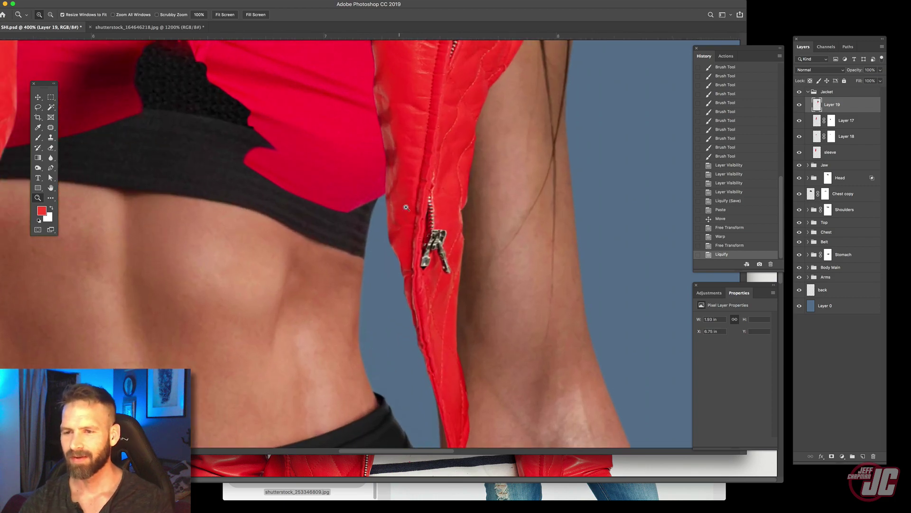
{"action": "left_click", "coordinate": [372, 284], "text": "alt"}
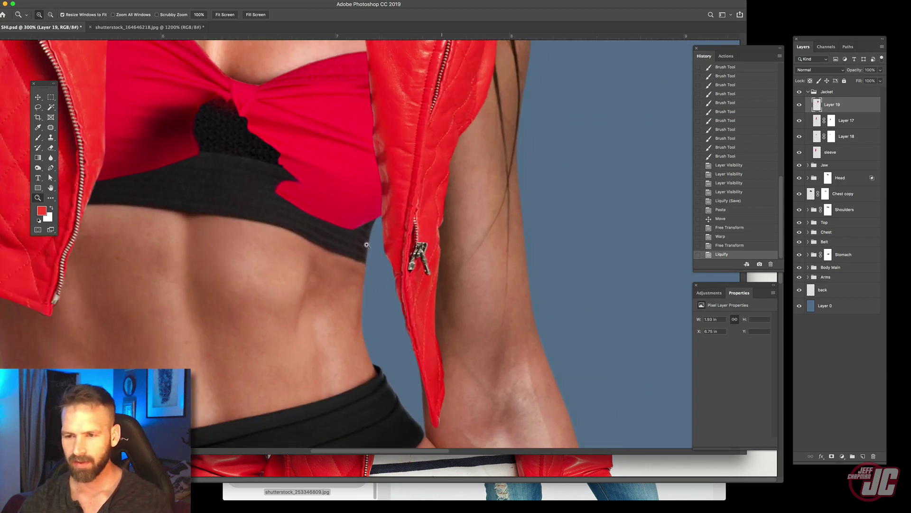
{"action": "left_click", "coordinate": [382, 241]}
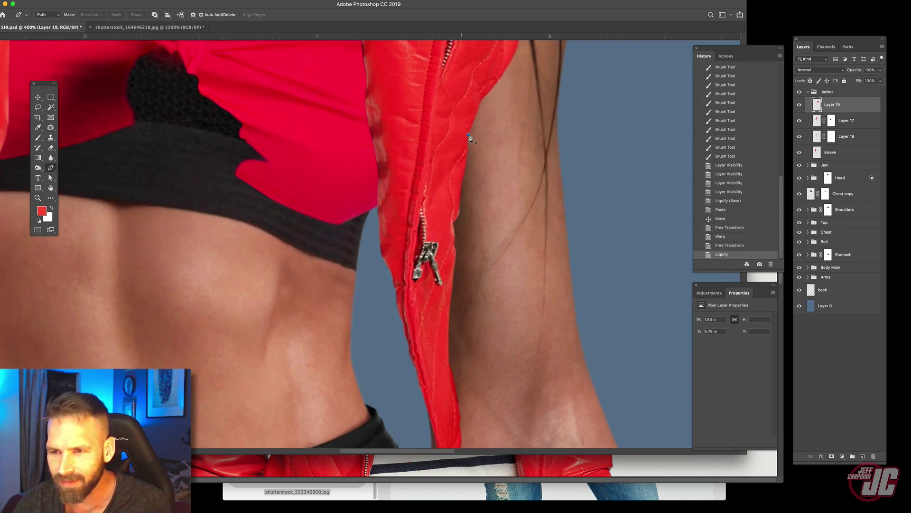
- Start a Pen path at the new jacket half's outer edge and trace it down along the zipper past the zipper pull
{"action": "left_click", "coordinate": [468, 135]}
{"action": "left_click", "coordinate": [429, 166]}
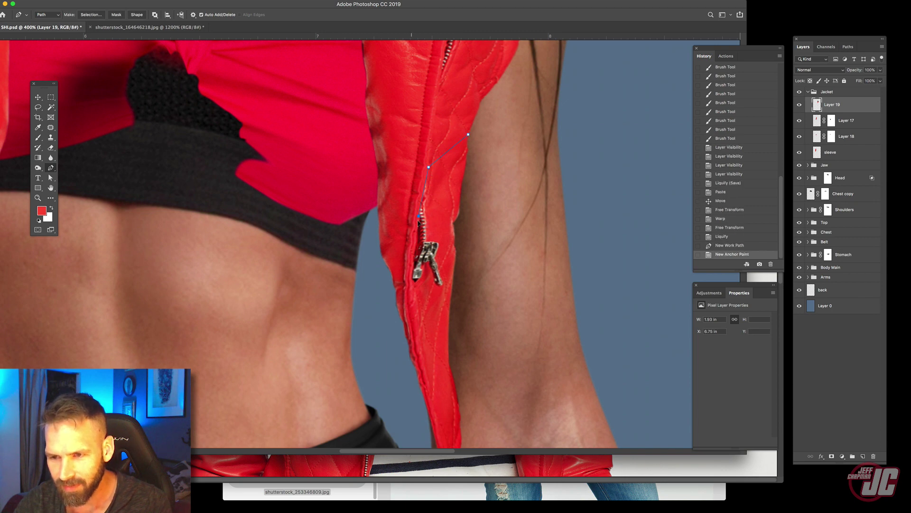
{"action": "left_click_drag", "start_coordinate": [416, 231], "coordinate": [416, 226]}
{"action": "scroll", "coordinate": [420, 182], "scroll_direction": "down", "scroll_amount": 3}
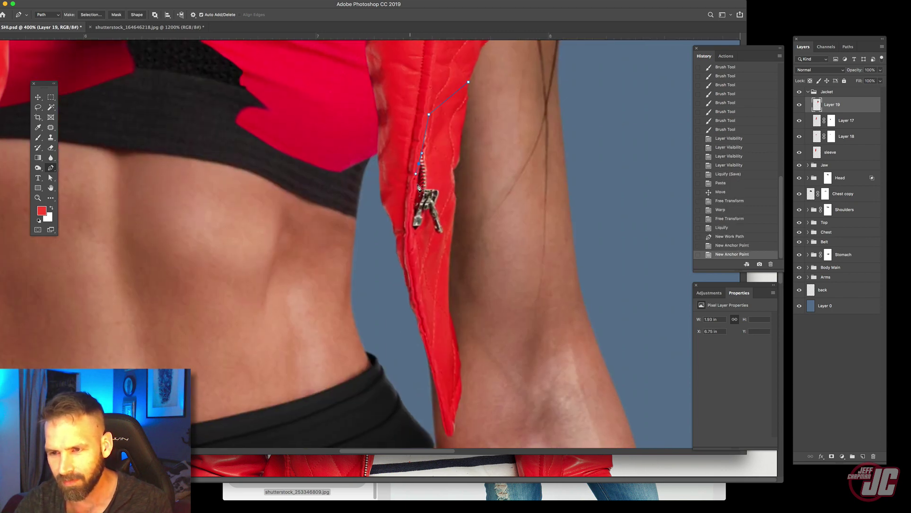
{"action": "left_click", "coordinate": [417, 186]}
{"action": "left_click", "coordinate": [414, 206]}
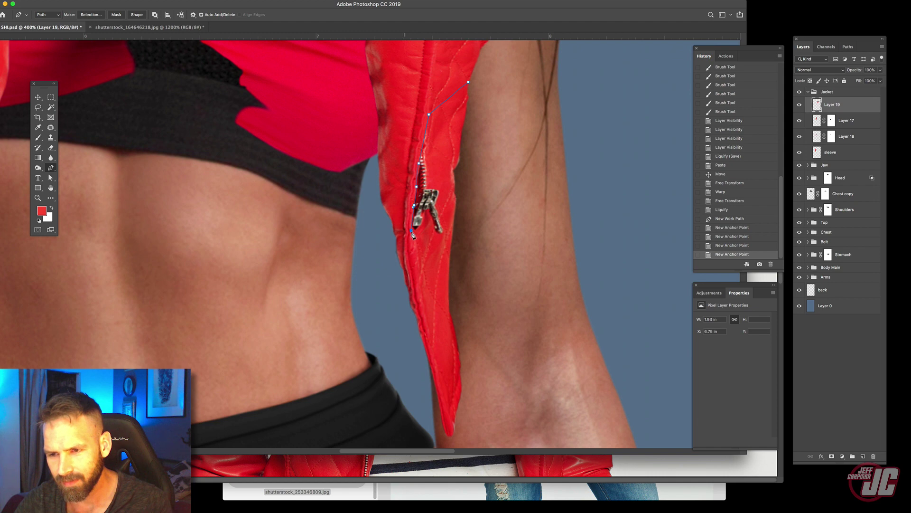
{"action": "left_click", "coordinate": [411, 231]}
- Close the path around the jacket's pointed lower tip, load it as a selection, and add a layer mask to Layer 19
{"action": "left_click_drag", "start_coordinate": [386, 246], "coordinate": [496, 189]}
{"action": "left_click_drag", "start_coordinate": [449, 38], "coordinate": [463, 261]}
{"action": "left_click_drag", "start_coordinate": [332, 251], "coordinate": [179, 231]}
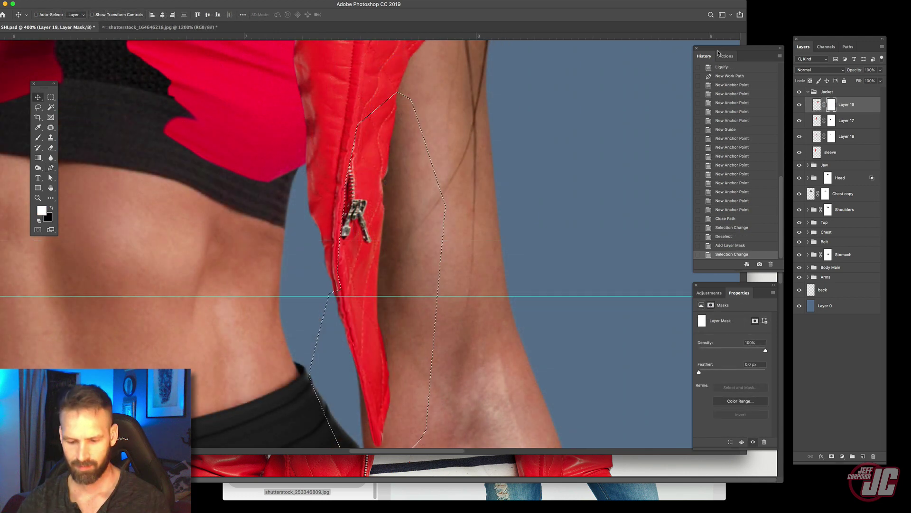
- Mask out the selected zipper-pull tip of the jacket on Layer 19's mask, deselect, and paste the copied tip above Layer 17
{"action": "key", "text": "super+BackSpace"}
{"action": "key", "text": "super+d"}
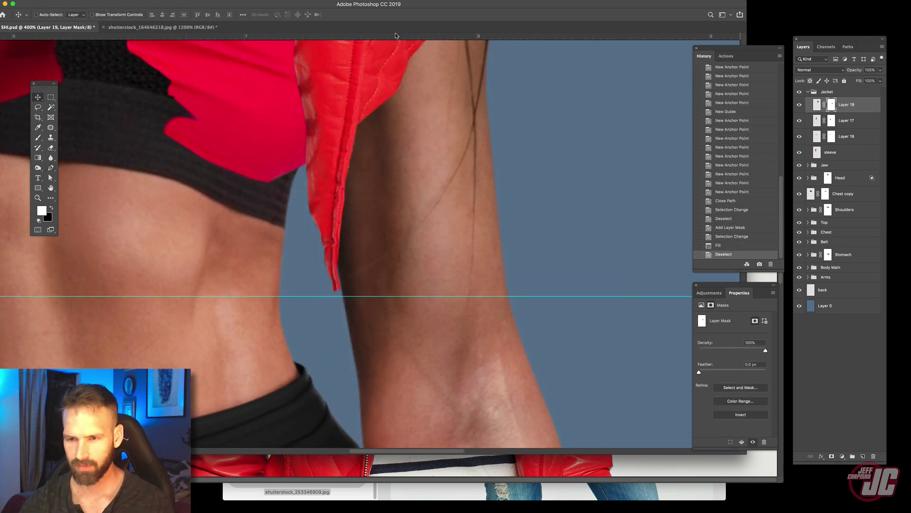
{"action": "left_click", "coordinate": [817, 121]}
{"action": "key", "text": "super+v"}
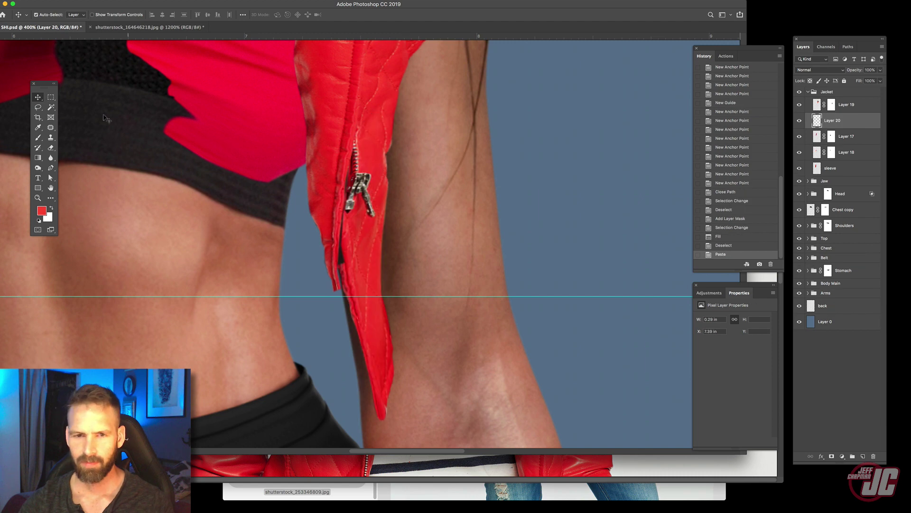
- Move the pasted jacket tip up over the masked hem and adjust it with Free Transform to line up with the zipper edge
{"action": "left_click_drag", "start_coordinate": [392, 274], "coordinate": [411, 237]}
{"action": "key", "text": "super+t"}
{"action": "left_click_drag", "start_coordinate": [342, 178], "coordinate": [341, 187]}
{"action": "key", "text": "Return"}
- Warp the pasted jacket tip on Layer 20 so it blends with the hem, and save the document
{"action": "left_click", "coordinate": [48, 1]}
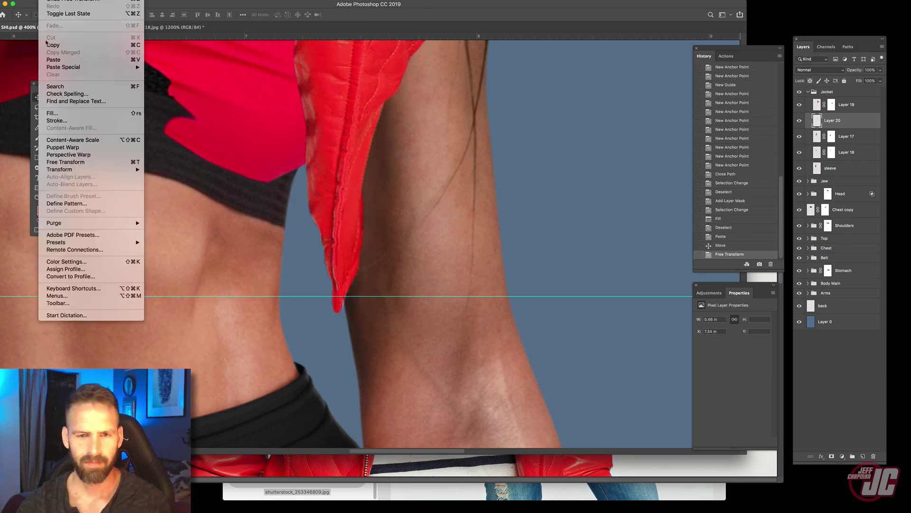
{"action": "mouse_move", "coordinate": [63, 169]}
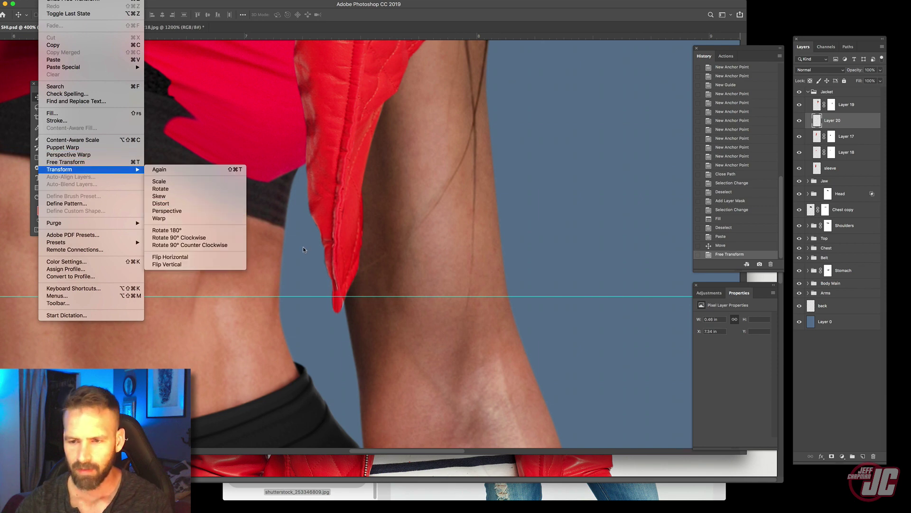
{"action": "left_click", "coordinate": [183, 218]}
{"action": "left_click_drag", "start_coordinate": [338, 311], "coordinate": [355, 310]}
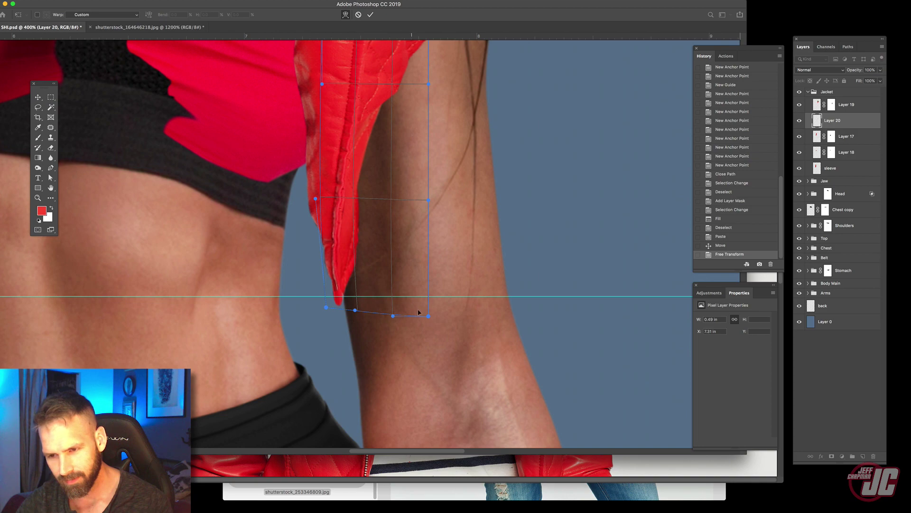
{"action": "left_click_drag", "start_coordinate": [419, 312], "coordinate": [421, 297]}
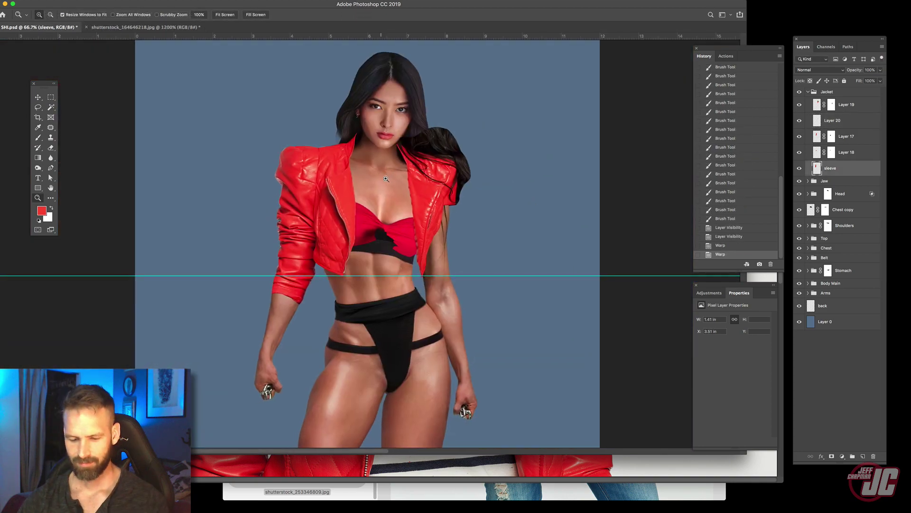
{"action": "key", "text": "super+s"}
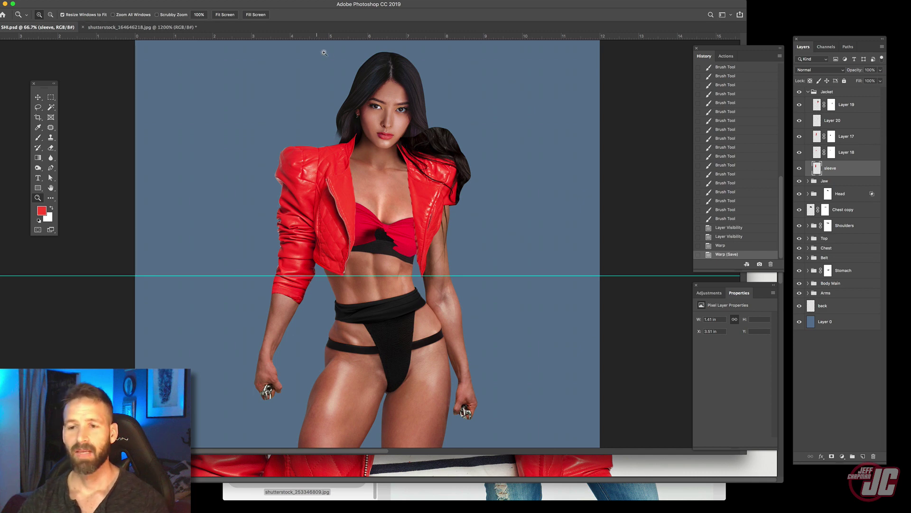
- Examine the jacket front and shoulder on the hair-covered side, comparing them with Layer 19 hidden and shown
{"action": "left_click", "coordinate": [415, 246]}
{"action": "left_click", "coordinate": [415, 233]}
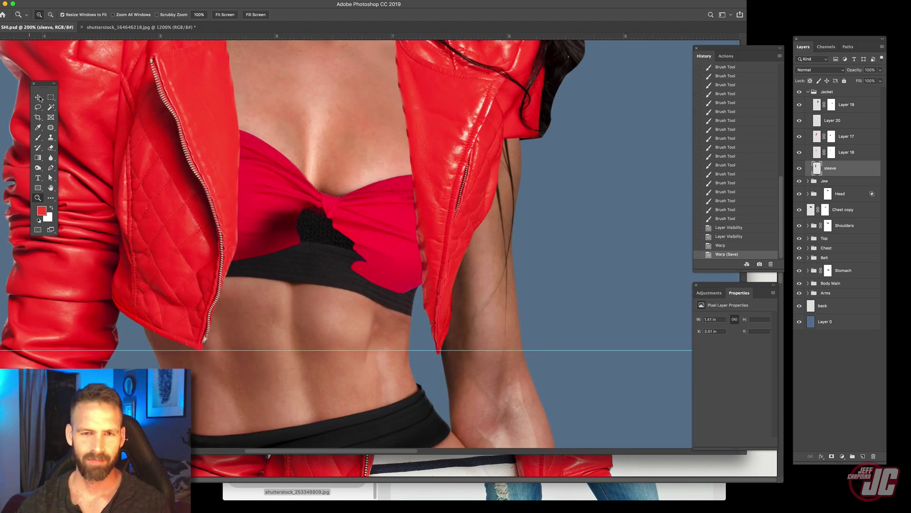
{"action": "key", "text": "v"}
{"action": "left_click_drag", "start_coordinate": [472, 224], "coordinate": [466, 253]}
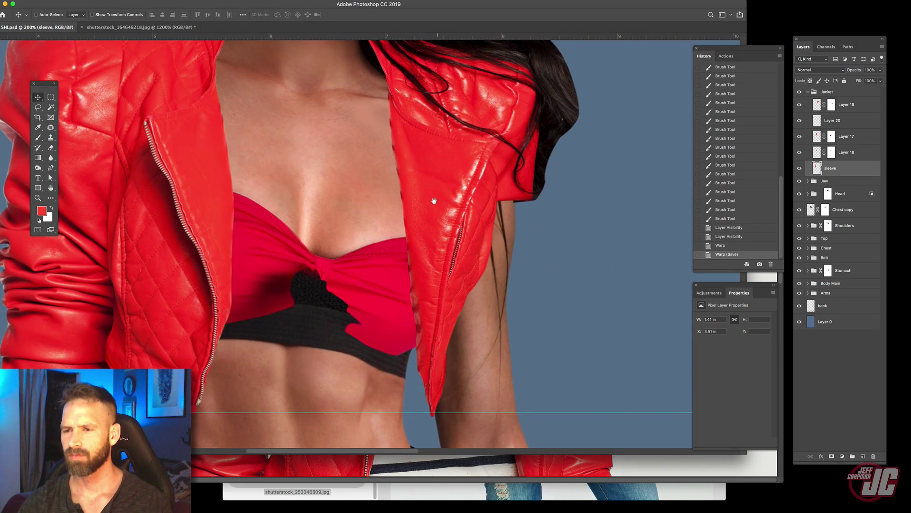
{"action": "left_click_drag", "start_coordinate": [434, 201], "coordinate": [440, 225]}
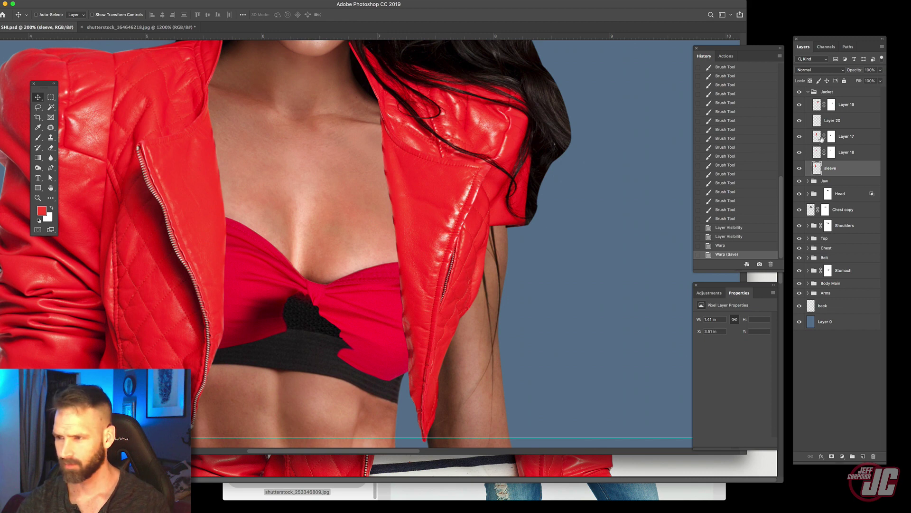
{"action": "left_click", "coordinate": [800, 105]}
{"action": "left_click", "coordinate": [800, 105]}
- Open Layer 19's image in Liquify with the backdrop hidden and ready the Forward Warp tool on the shoulder area
{"action": "left_click", "coordinate": [817, 105]}
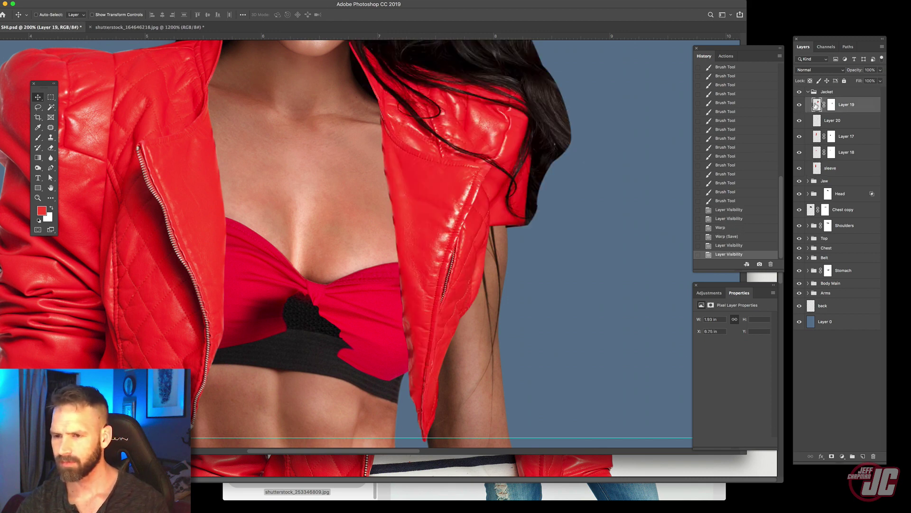
{"action": "left_click", "coordinate": [148, 1]}
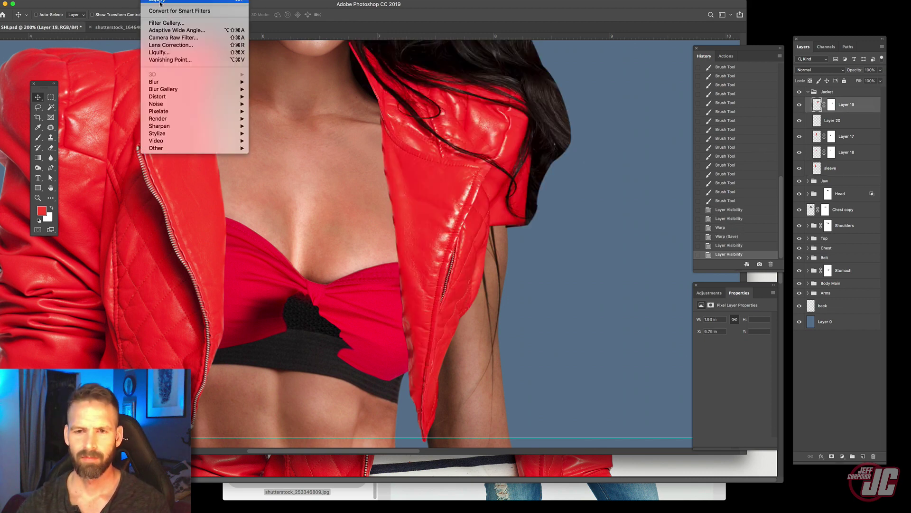
{"action": "left_click", "coordinate": [167, 53]}
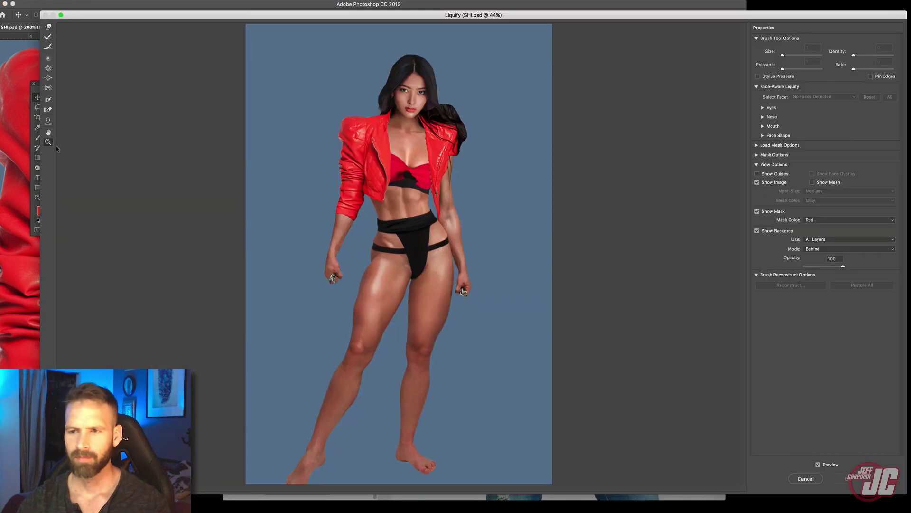
{"action": "left_click", "coordinate": [757, 231]}
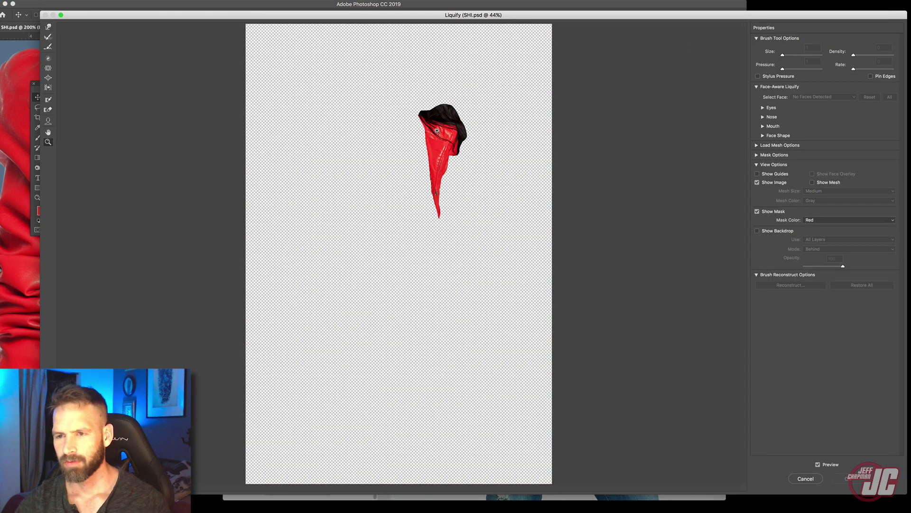
{"action": "left_click_drag", "start_coordinate": [436, 131], "coordinate": [482, 175]}
{"action": "left_click", "coordinate": [48, 27]}
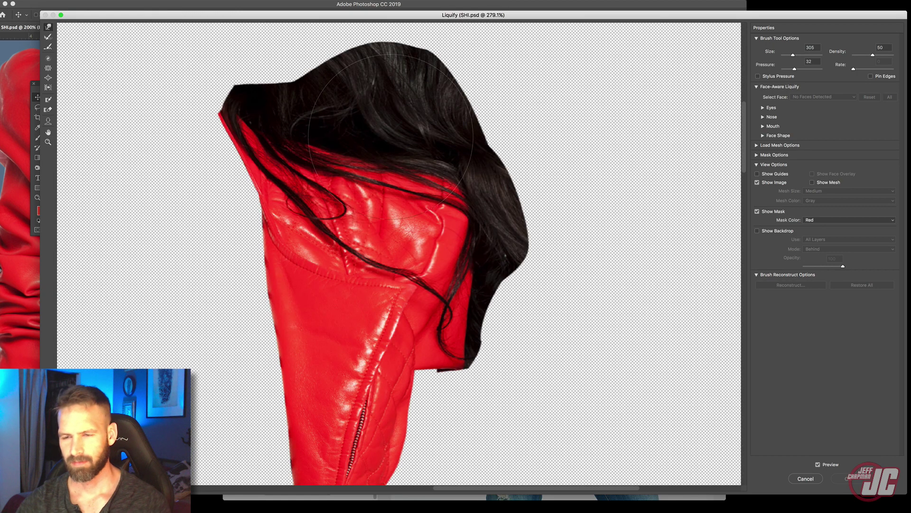
- Reshape the jacket's shoulder, short sleeve and overlying hair with Forward Warp strokes and apply the Liquify filter
{"action": "mouse_move", "coordinate": [420, 153]}
{"action": "left_mouse_down"}
{"action": "mouse_move", "coordinate": [456, 164]}
{"action": "mouse_move", "coordinate": [484, 220]}
{"action": "left_mouse_up"}
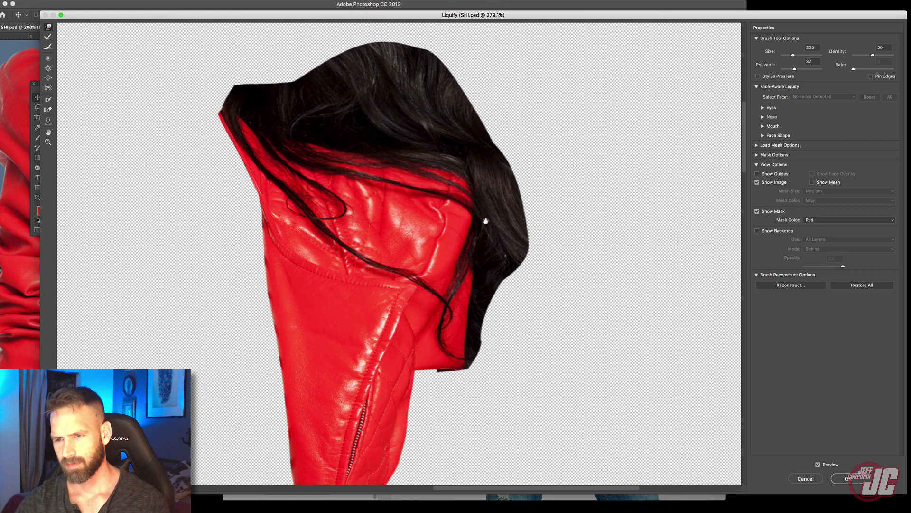
{"action": "scroll", "coordinate": [484, 220], "scroll_direction": "down", "scroll_amount": 5}
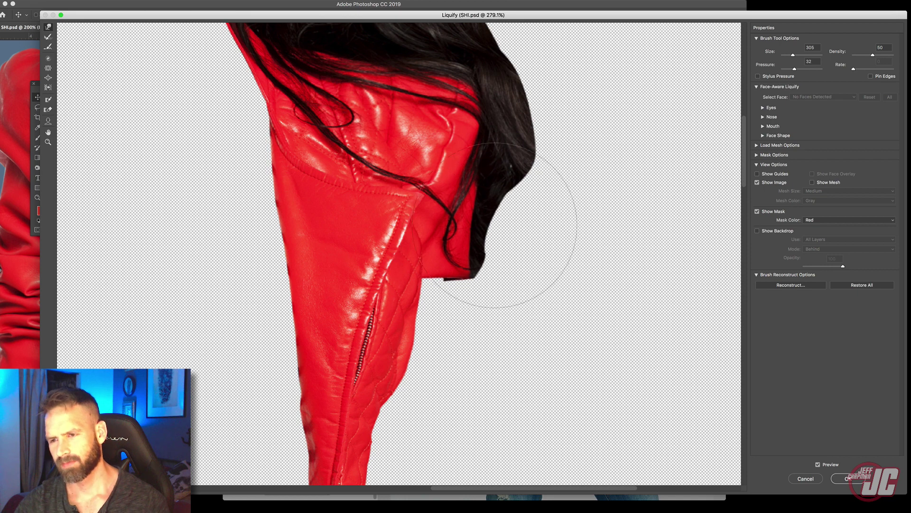
{"action": "left_click_drag", "start_coordinate": [488, 181], "coordinate": [468, 242]}
{"action": "left_click_drag", "start_coordinate": [427, 171], "coordinate": [443, 152]}
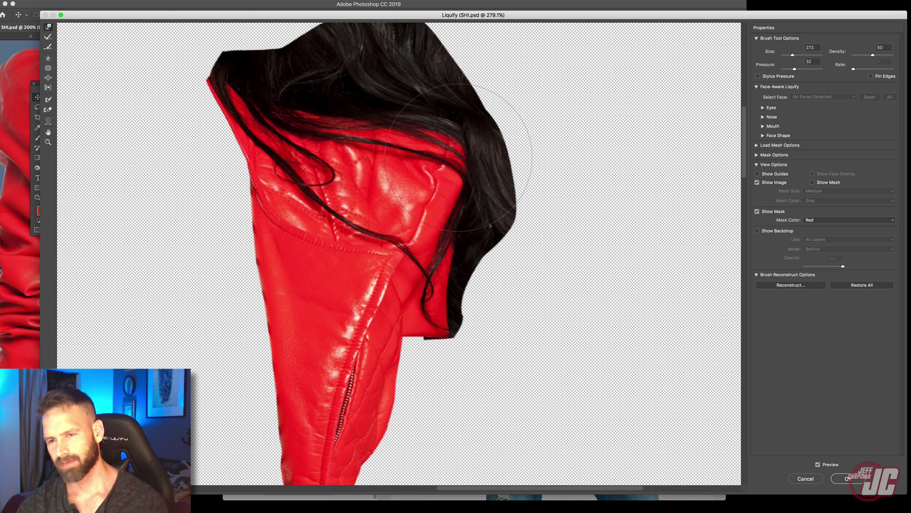
{"action": "left_click_drag", "start_coordinate": [353, 107], "coordinate": [389, 171]}
{"action": "mouse_move", "coordinate": [317, 94]}
{"action": "left_mouse_down"}
{"action": "mouse_move", "coordinate": [315, 82]}
{"action": "mouse_move", "coordinate": [332, 76]}
{"action": "left_mouse_up"}
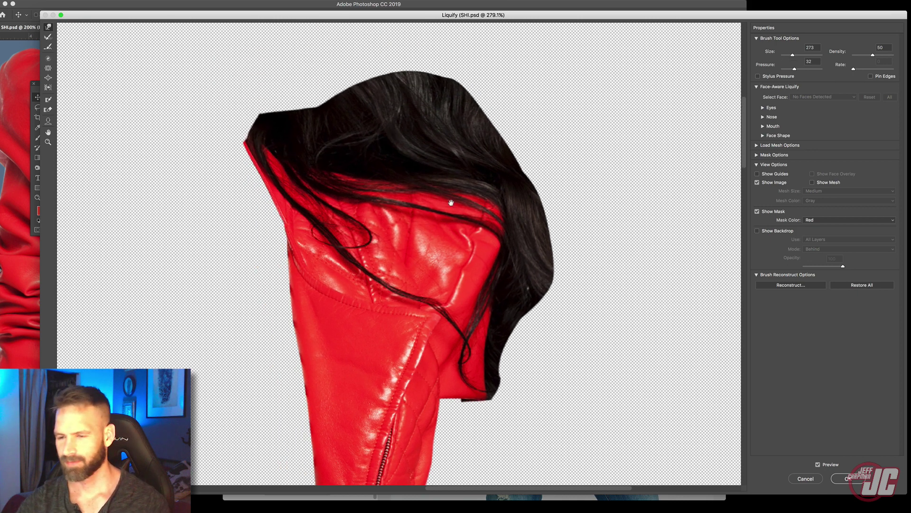
{"action": "left_click_drag", "start_coordinate": [453, 204], "coordinate": [418, 119]}
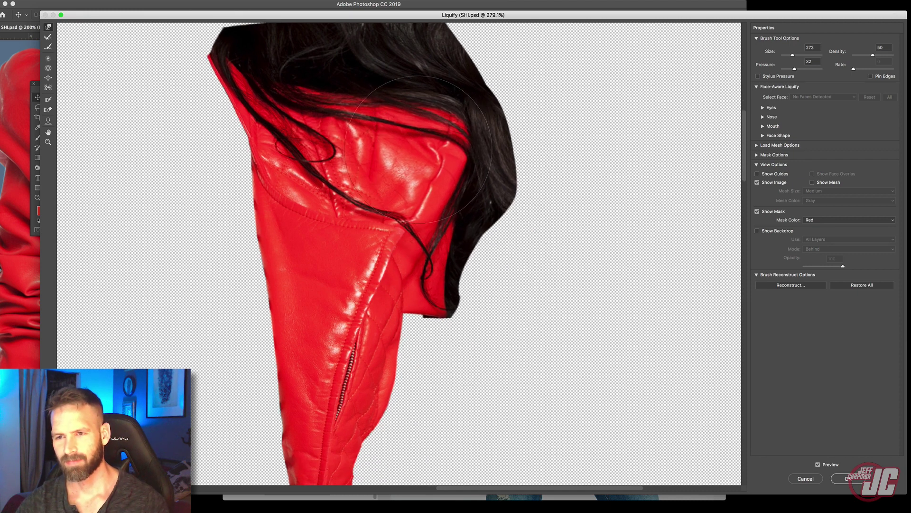
{"action": "left_click", "coordinate": [848, 477]}
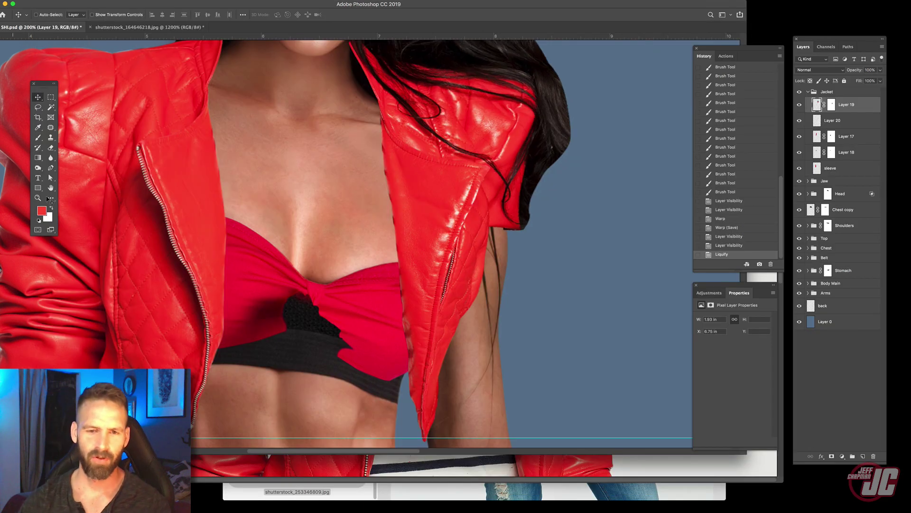
- Paint with black on Layer 19's mask to soften the hard hair edge above the jacket's shoulder
{"action": "key", "text": "z"}
{"action": "key", "text": "super+0"}
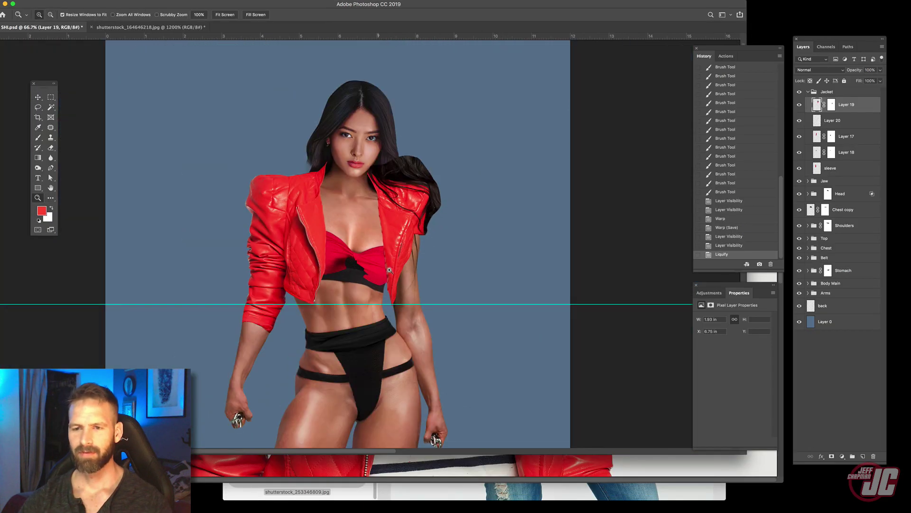
{"action": "left_click_drag", "start_coordinate": [380, 143], "coordinate": [391, 43]}
{"action": "left_click", "coordinate": [380, 133]}
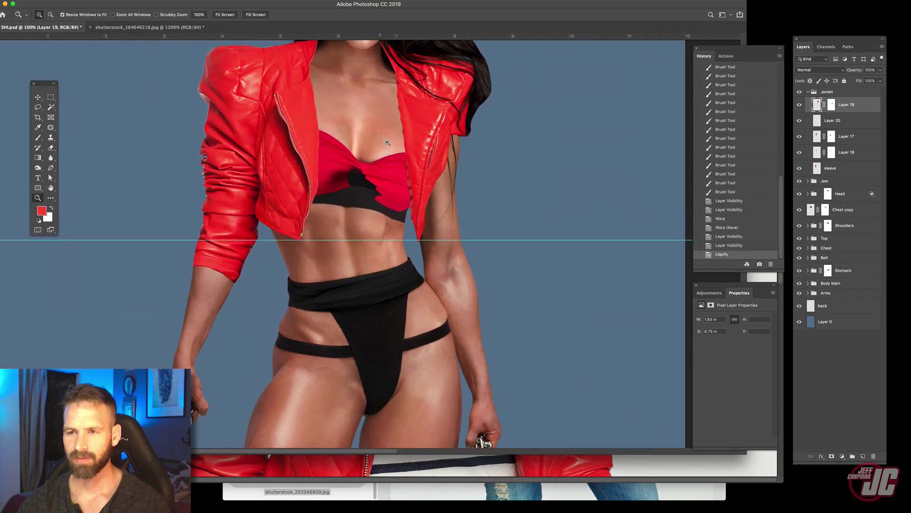
{"action": "left_click", "coordinate": [388, 160]}
{"action": "left_click_drag", "start_coordinate": [388, 160], "coordinate": [347, 336]}
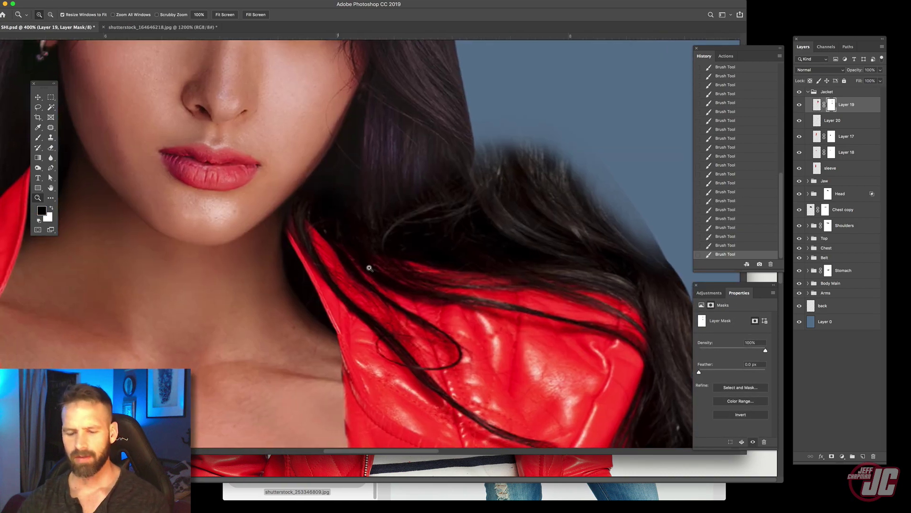
- Review the blended hair and the whole jacket on the figure, comparing it with Layer 17 hidden and shown
{"action": "left_click", "coordinate": [386, 268], "text": "alt"}
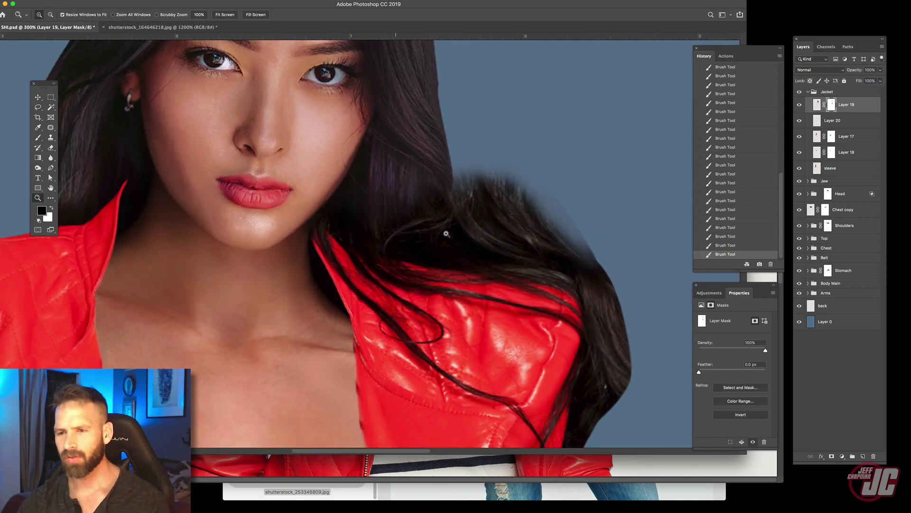
{"action": "left_click", "coordinate": [340, 273], "text": "alt"}
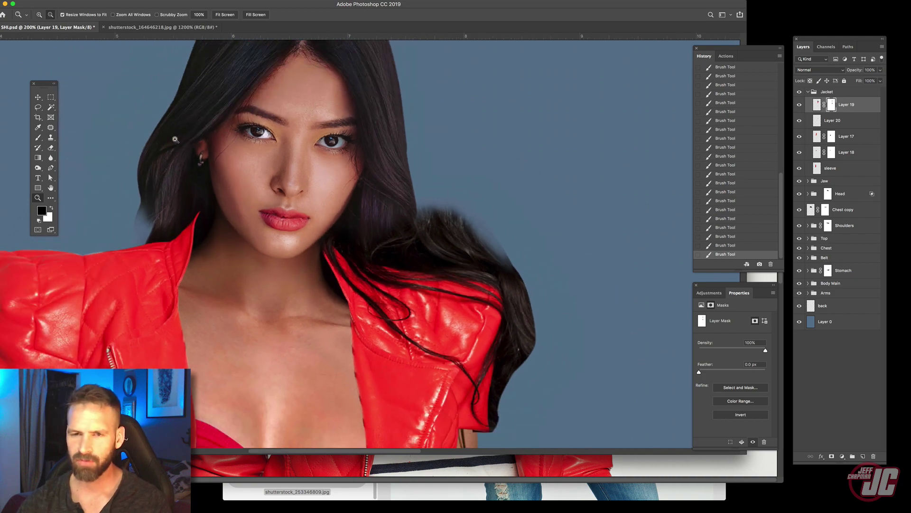
{"action": "left_click", "coordinate": [308, 270], "text": "alt"}
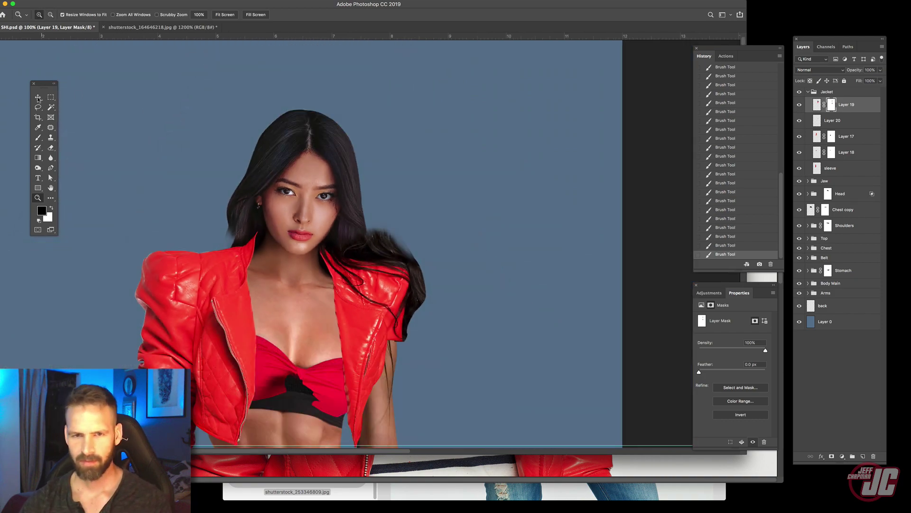
{"action": "left_click", "coordinate": [38, 97]}
{"action": "left_click_drag", "start_coordinate": [291, 258], "coordinate": [321, 142]}
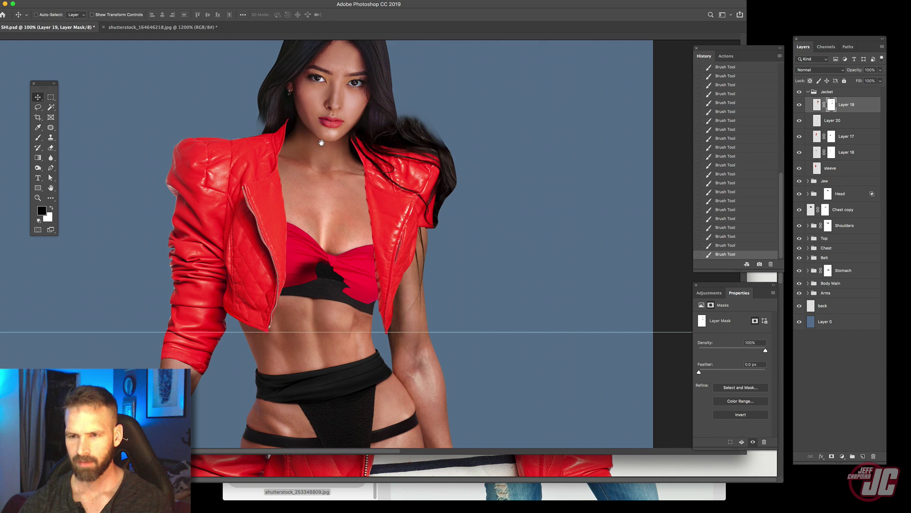
{"action": "key", "text": "super+r"}
{"action": "left_click", "coordinate": [801, 137]}
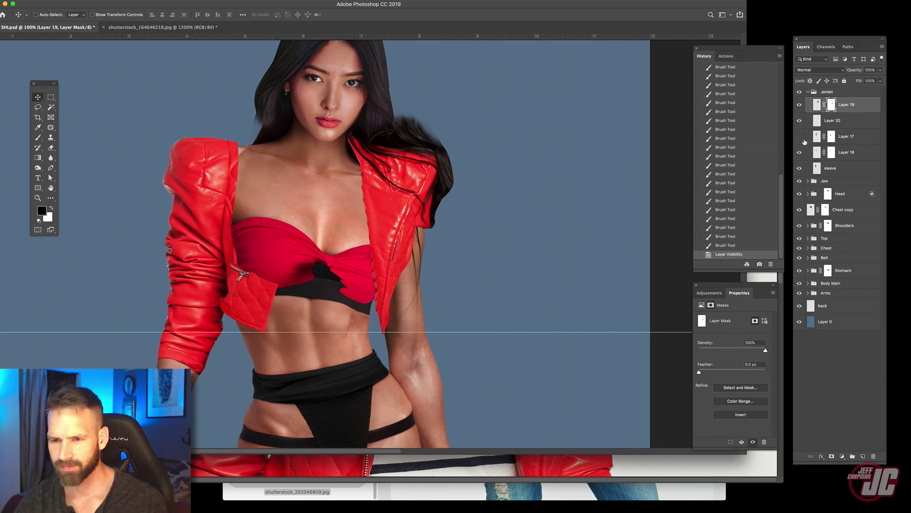
{"action": "left_click", "coordinate": [800, 137]}
- Select Layers 19 and 20 together, shift them slightly, and apply a Free Transform with about -0.71° horizontal skew and 100.15% height
{"action": "left_click", "coordinate": [839, 121], "text": "shift"}
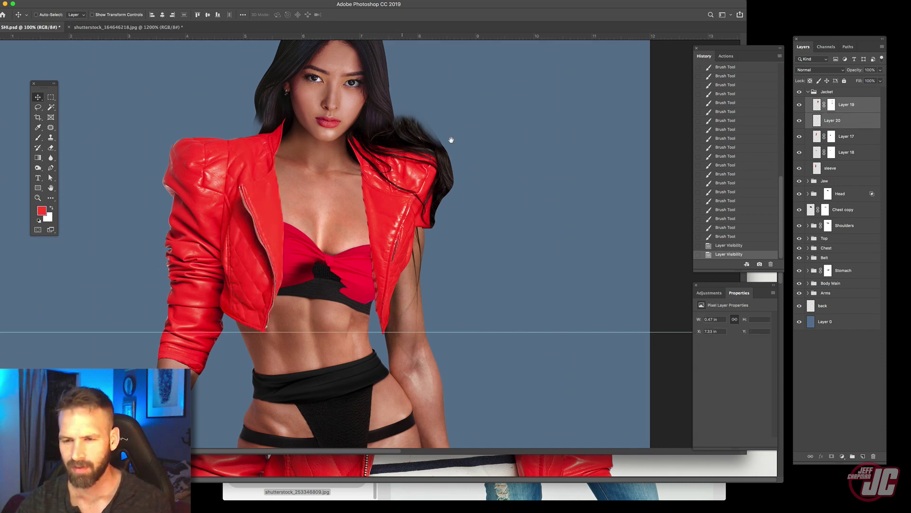
{"action": "mouse_move", "coordinate": [452, 140]}
{"action": "left_mouse_down"}
{"action": "mouse_move", "coordinate": [505, 84]}
{"action": "mouse_move", "coordinate": [457, 145]}
{"action": "left_mouse_up"}
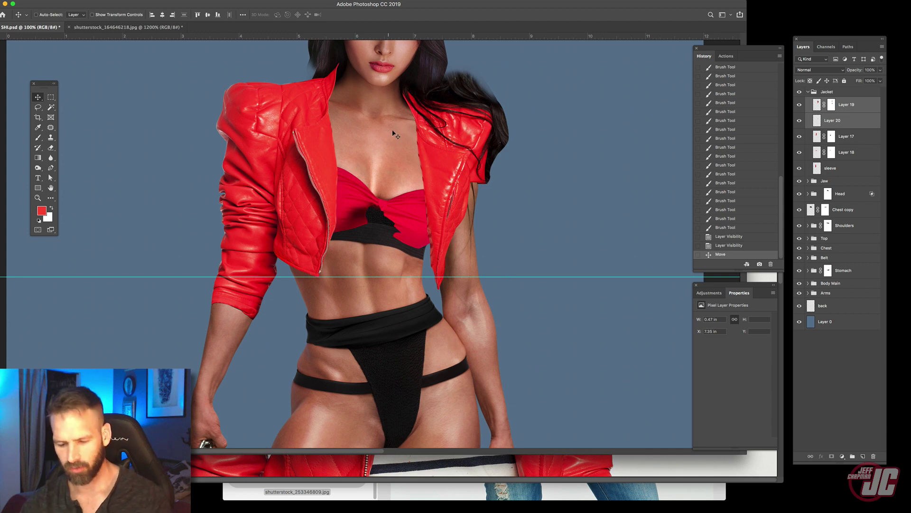
{"action": "key", "text": "super+t"}
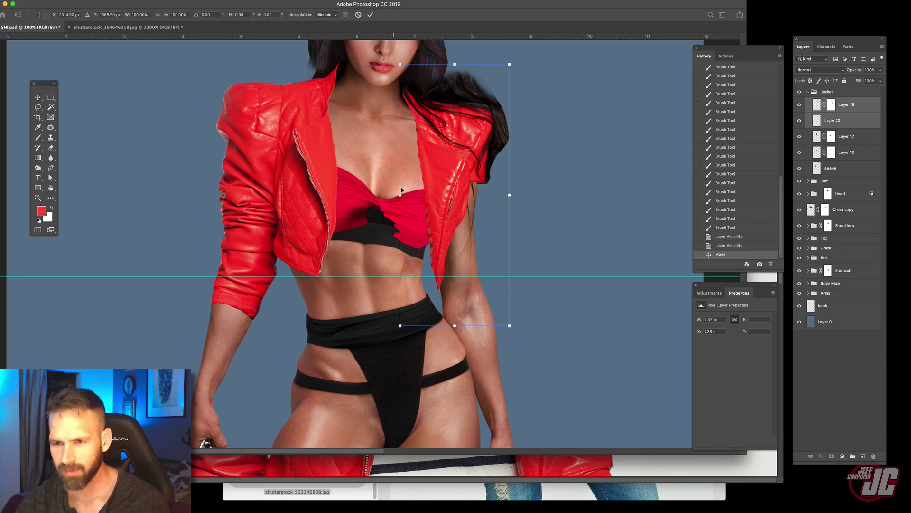
{"action": "left_click_drag", "start_coordinate": [400, 195], "coordinate": [402, 189]}
{"action": "left_click_drag", "start_coordinate": [508, 68], "coordinate": [509, 72]}
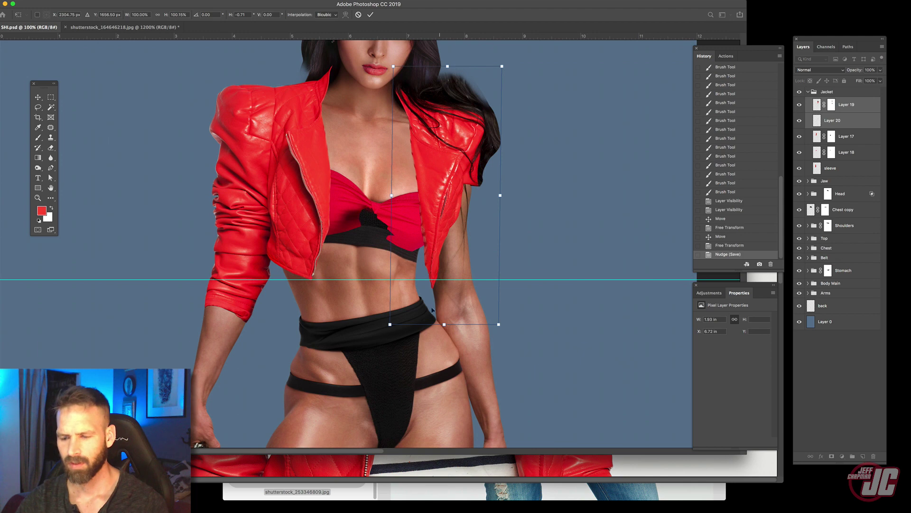
{"action": "key", "text": "Return"}
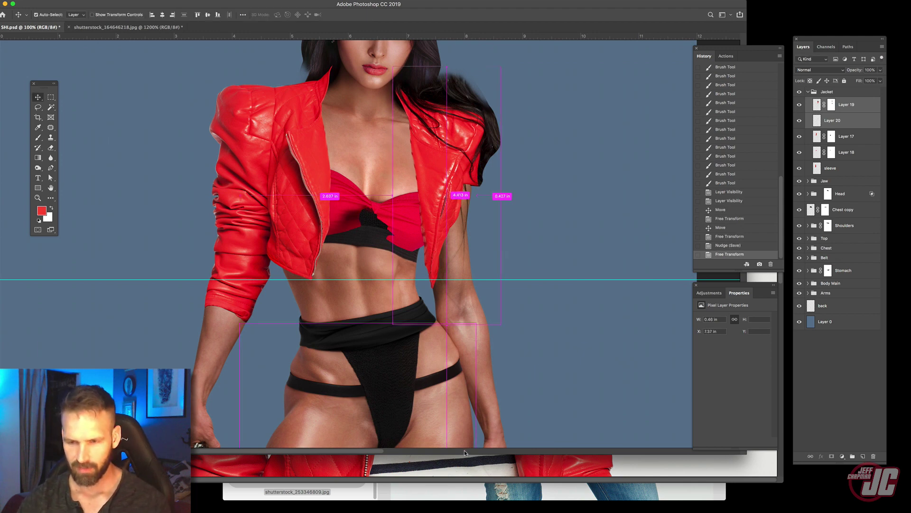
- Save the document and switch to the reference photo shutterstock_253346809.jpg in Preview
{"action": "key", "text": "super+s"}
{"action": "left_click", "coordinate": [494, 481]}
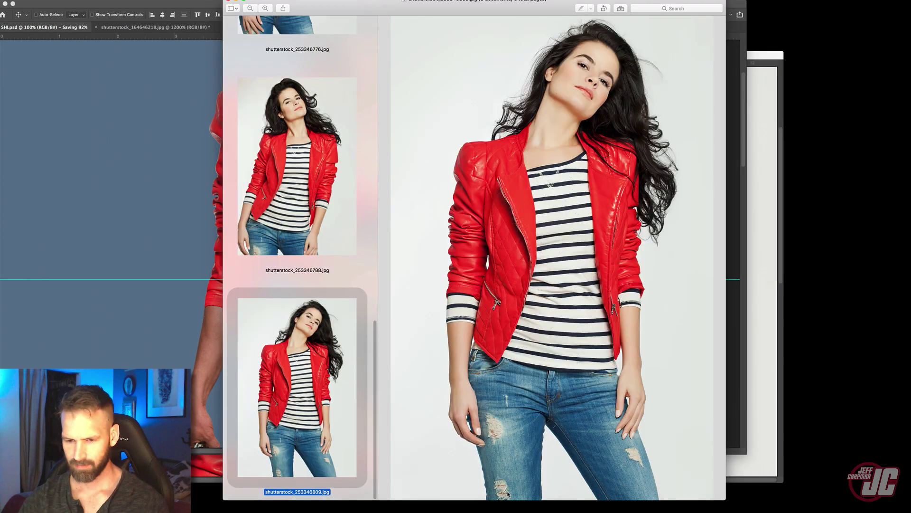
- Choose the reference photo shutterstock_253346788.jpg and open it in Photoshop
{"action": "left_click", "coordinate": [322, 204]}
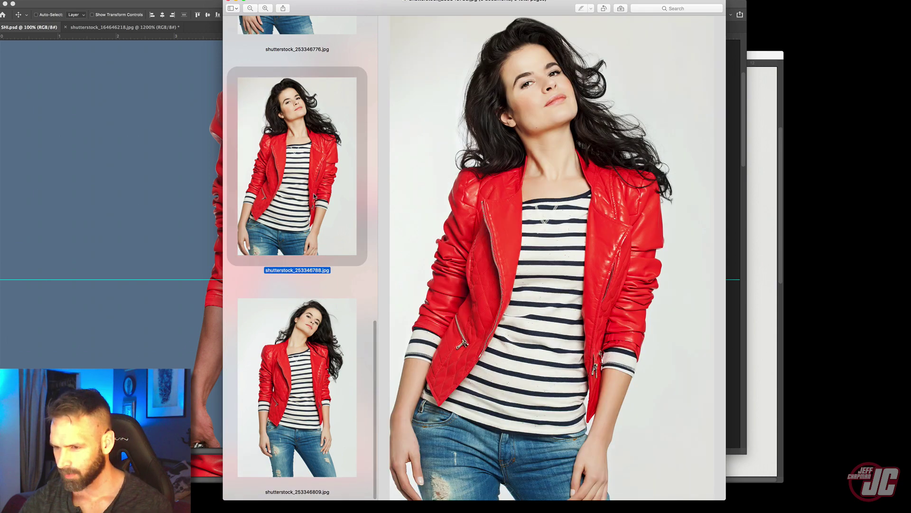
{"action": "left_click_drag", "start_coordinate": [335, 210], "coordinate": [383, 512]}
- Trace the red sleeve beside the jacket's lower zipper with the Pen tool, excluding the striped cuff, and convert the closed path to a selection
{"action": "left_click", "coordinate": [38, 198]}
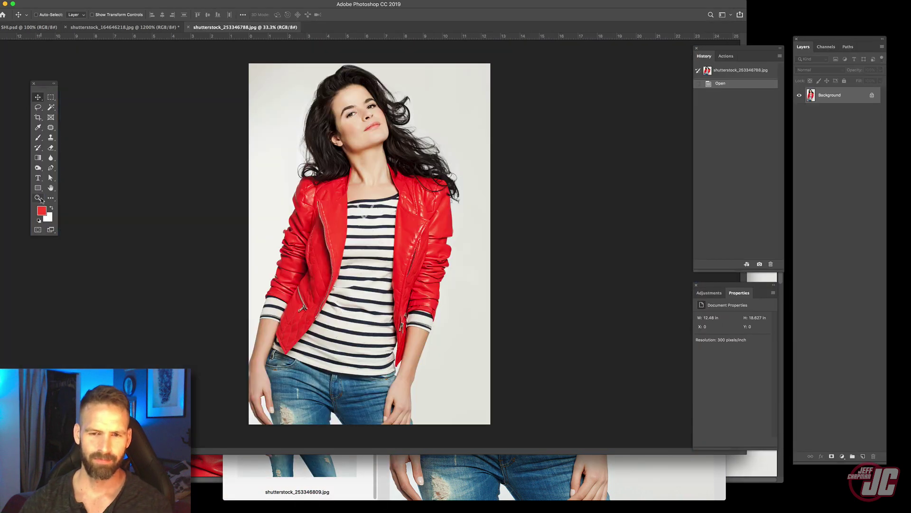
{"action": "left_click", "coordinate": [463, 350]}
{"action": "left_click", "coordinate": [464, 356]}
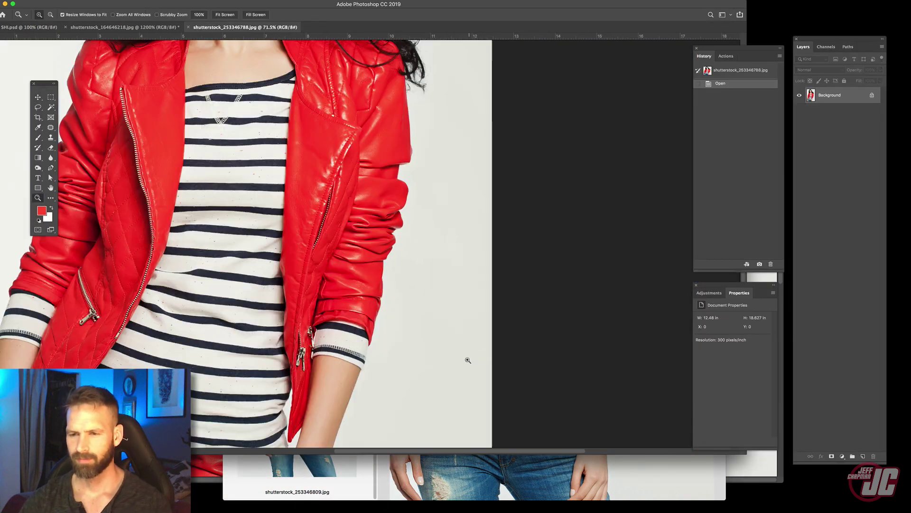
{"action": "left_click", "coordinate": [328, 291]}
{"action": "left_click", "coordinate": [333, 297]}
{"action": "left_click", "coordinate": [335, 302]}
{"action": "left_click", "coordinate": [336, 302]}
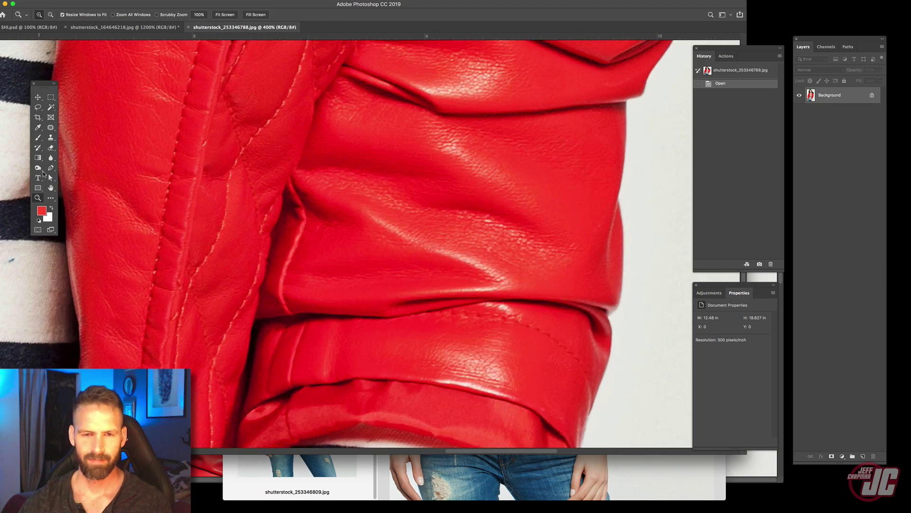
{"action": "left_click", "coordinate": [50, 168]}
{"action": "left_click_drag", "start_coordinate": [291, 290], "coordinate": [361, 145]}
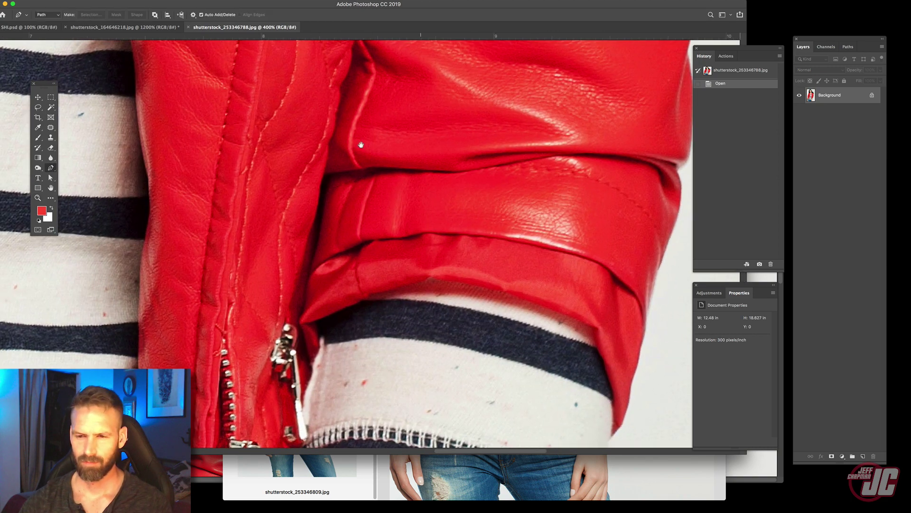
{"action": "left_click", "coordinate": [334, 176]}
{"action": "left_click_drag", "start_coordinate": [327, 204], "coordinate": [327, 214]}
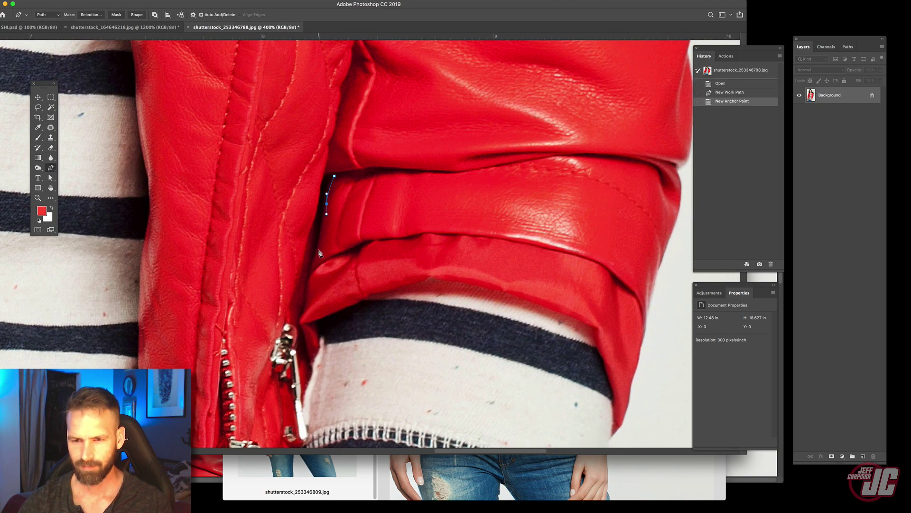
{"action": "left_click", "coordinate": [319, 250]}
{"action": "left_click", "coordinate": [311, 271]}
{"action": "left_click", "coordinate": [309, 290]}
{"action": "left_click", "coordinate": [307, 295]}
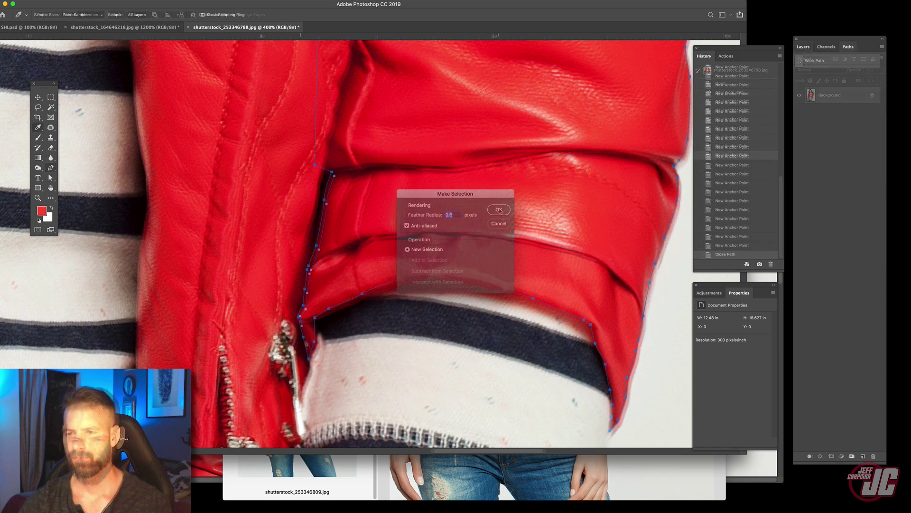
{"action": "key", "text": "Return"}
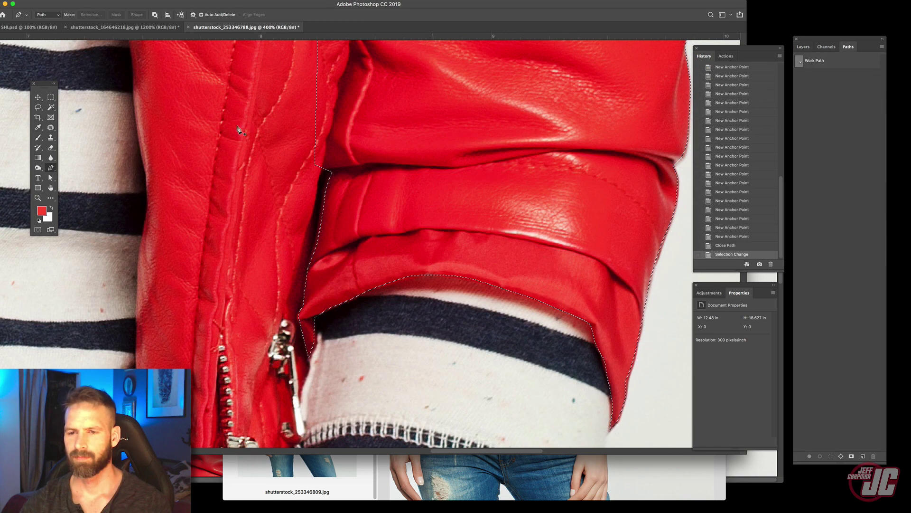
- Copy the selected sleeve and paste it into SHI.psd as a new layer directly above Layer 17
{"action": "left_click", "coordinate": [43, 97]}
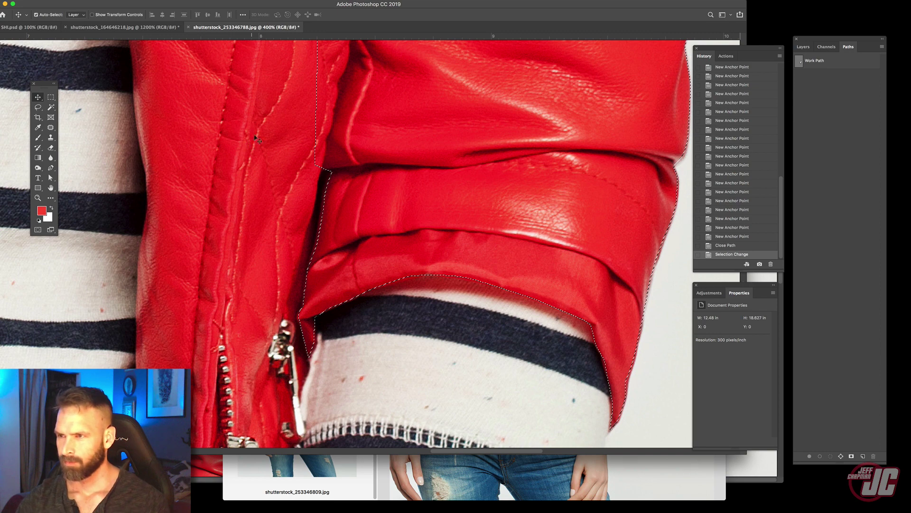
{"action": "left_click", "coordinate": [29, 27]}
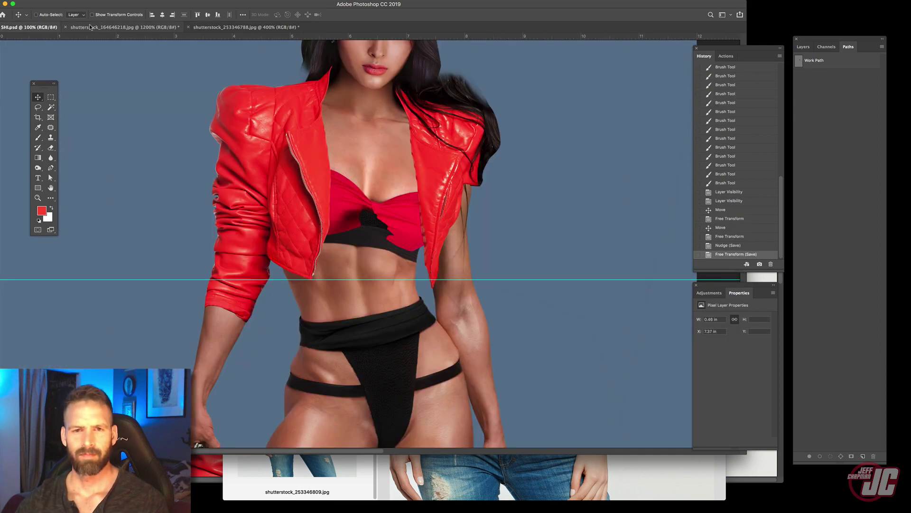
{"action": "left_click", "coordinate": [804, 47]}
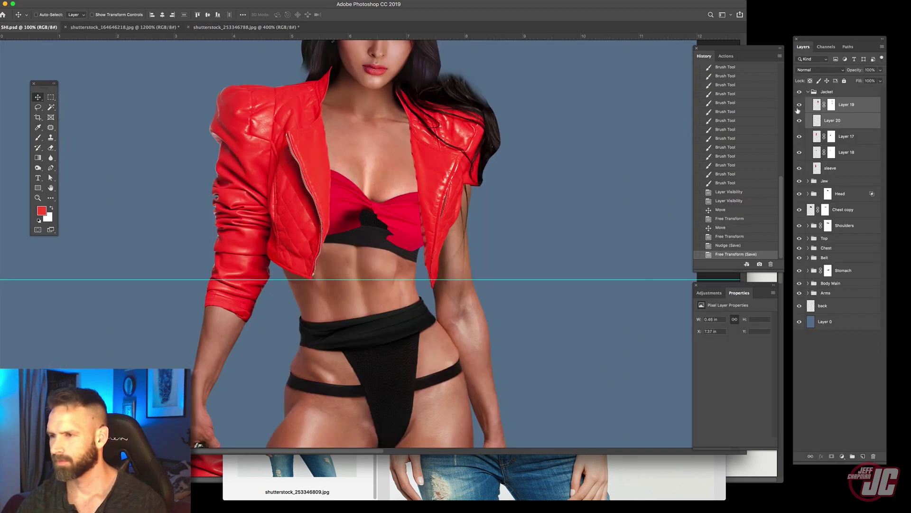
{"action": "left_click", "coordinate": [802, 122]}
{"action": "left_click", "coordinate": [800, 121]}
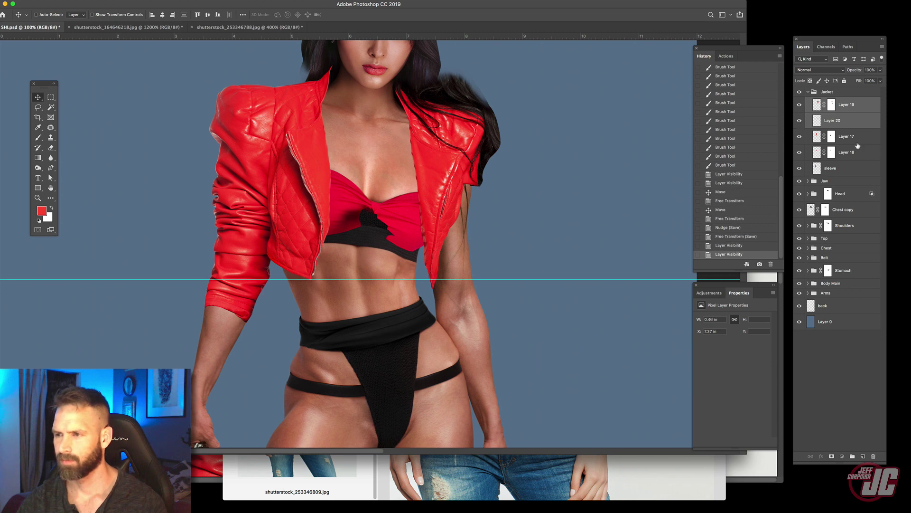
{"action": "left_click", "coordinate": [842, 137]}
{"action": "key", "text": "super+v"}
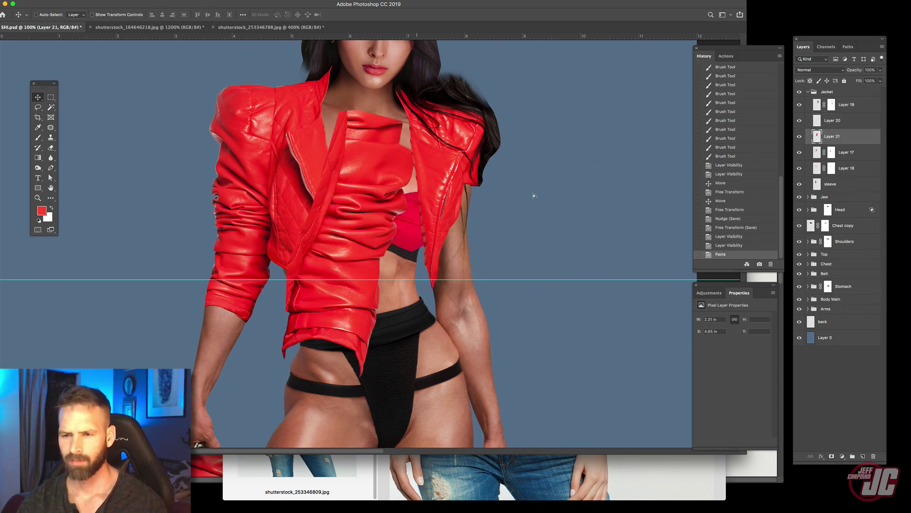
- Free Transform the pasted sleeve to about 57% size, rotate it counter-clockwise, and fit it over the model's bare arm below the hair-covered shoulder
{"action": "left_click_drag", "start_coordinate": [402, 194], "coordinate": [576, 175]}
{"action": "key", "text": "super+t"}
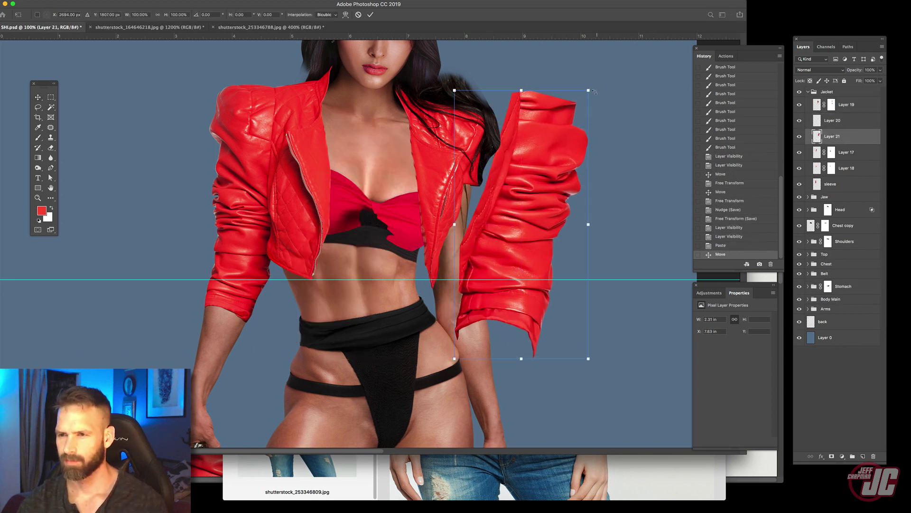
{"action": "left_click_drag", "start_coordinate": [573, 107], "coordinate": [484, 187]}
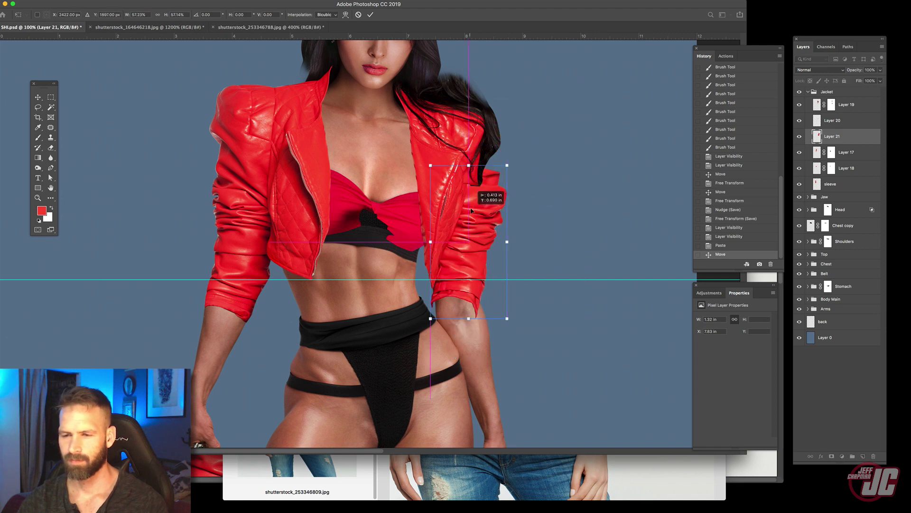
{"action": "left_click_drag", "start_coordinate": [516, 156], "coordinate": [520, 139]}
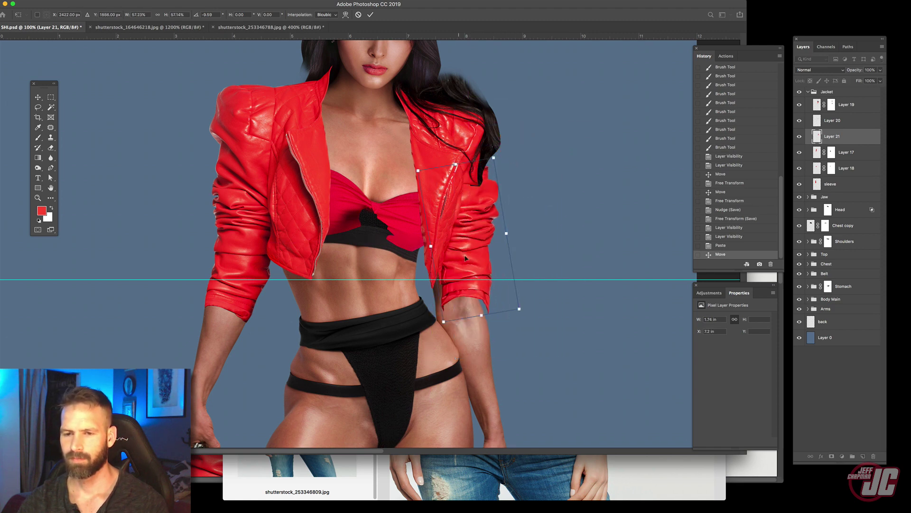
{"action": "left_click_drag", "start_coordinate": [466, 244], "coordinate": [459, 276]}
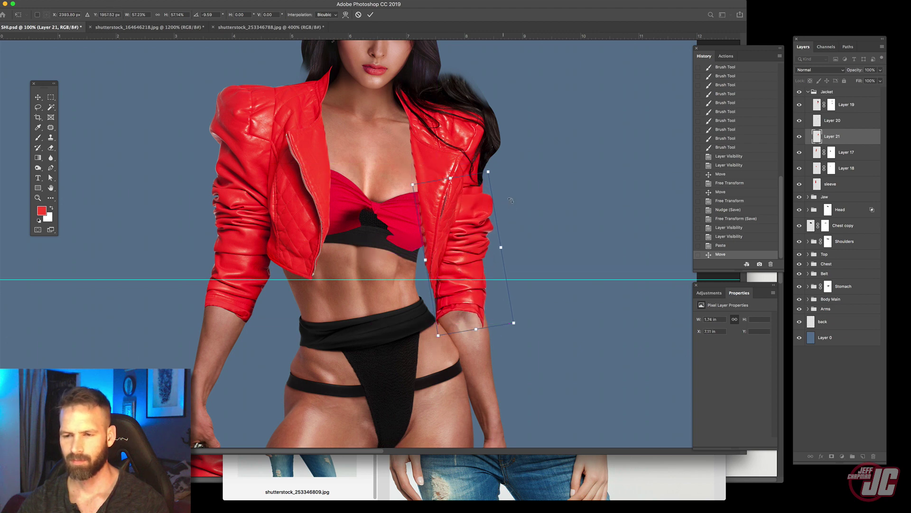
{"action": "left_click_drag", "start_coordinate": [509, 204], "coordinate": [503, 197]}
{"action": "mouse_move", "coordinate": [465, 269]}
{"action": "left_mouse_down"}
{"action": "mouse_move", "coordinate": [470, 234]}
{"action": "mouse_move", "coordinate": [458, 257]}
{"action": "left_mouse_up"}
{"action": "left_click_drag", "start_coordinate": [530, 198], "coordinate": [554, 172]}
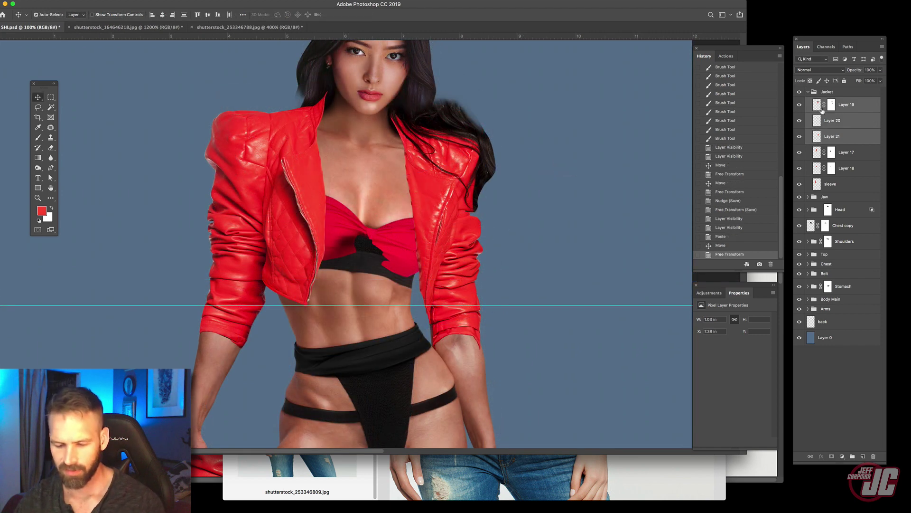
- Group Layers 19, 20 and 21, name the group "right", and check its contents by hiding and showing it
{"action": "key", "text": "super+g"}
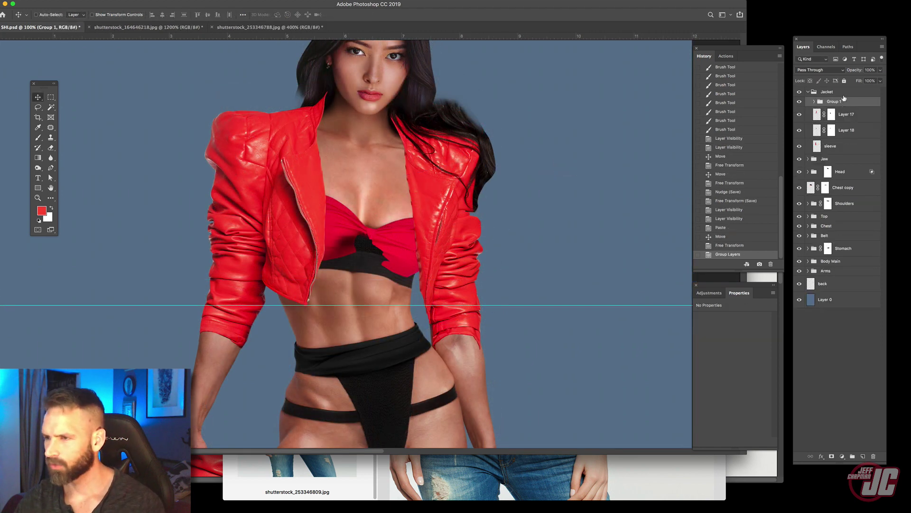
{"action": "type", "text": "r"}
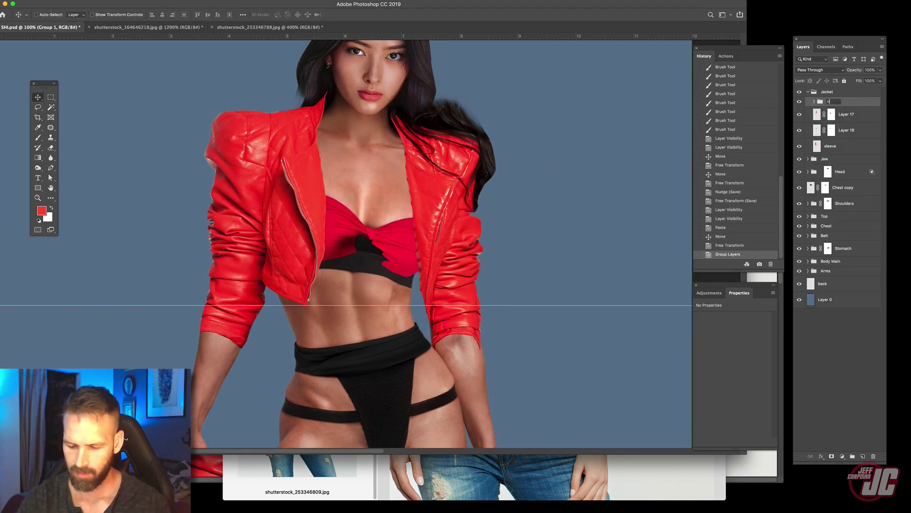
{"action": "key", "text": "Return"}
{"action": "left_click", "coordinate": [799, 101]}
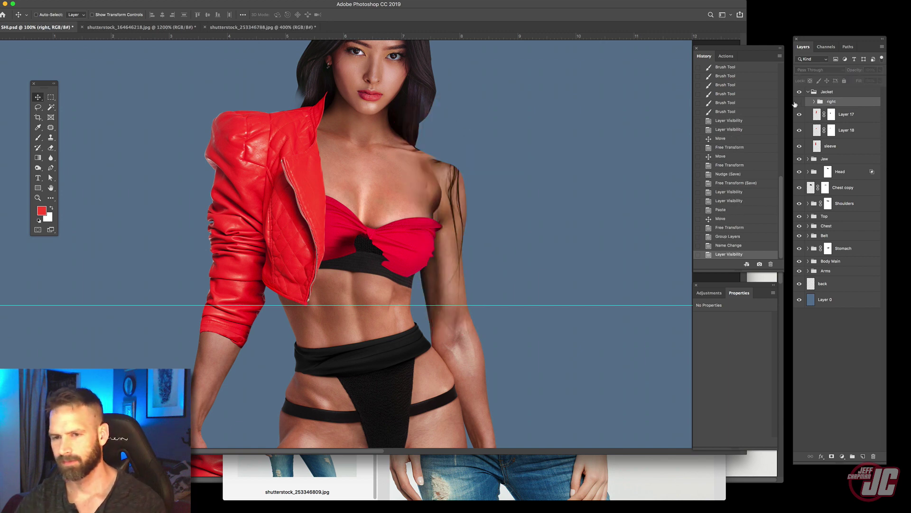
{"action": "left_click", "coordinate": [799, 102]}
- Group Layer 17, Layer 18 and sleeve, name the group "Left", and check its contents by hiding and showing it
{"action": "left_click", "coordinate": [843, 114]}
{"action": "left_click", "coordinate": [843, 151], "text": "shift"}
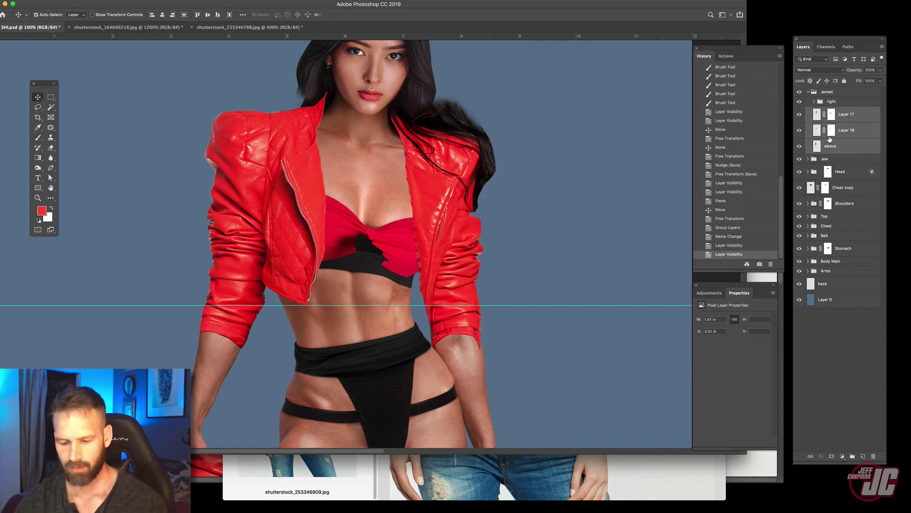
{"action": "key", "text": "super+g"}
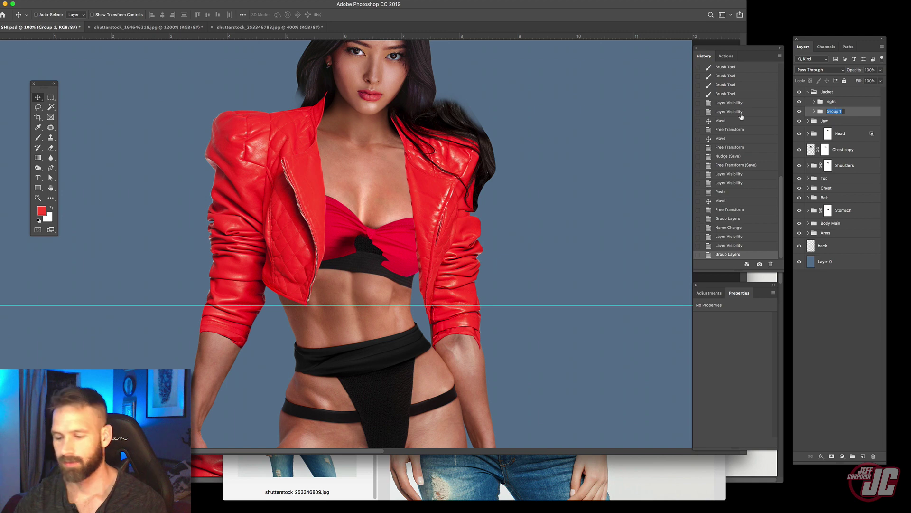
{"action": "type", "text": "l"}
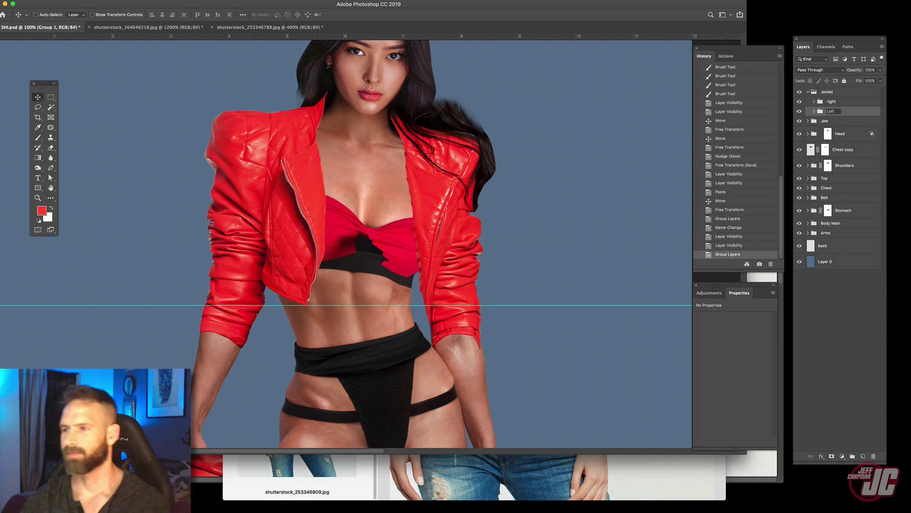
{"action": "key", "text": "Return"}
{"action": "left_click", "coordinate": [799, 111]}
{"action": "left_click", "coordinate": [800, 111]}
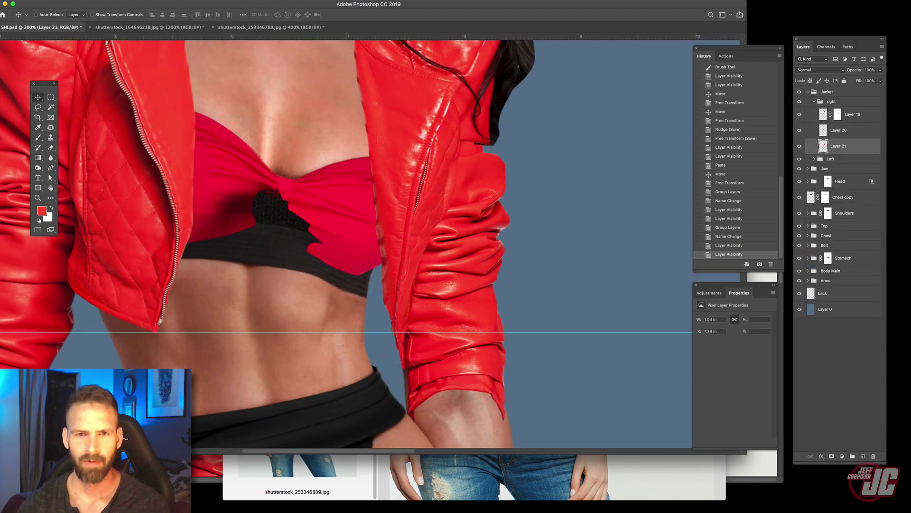
- Warp the sleeve on Layer 21, pulling its lower corners and inner edge so the cuff wraps around the forearm and follows the jacket front
{"action": "left_click", "coordinate": [48, 0]}
{"action": "mouse_move", "coordinate": [95, 170]}
{"action": "left_click", "coordinate": [168, 219]}
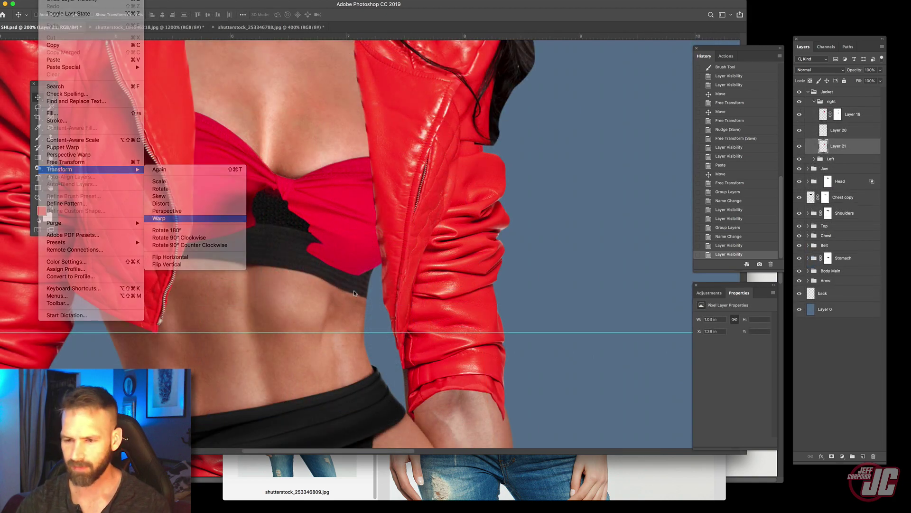
{"action": "left_click_drag", "start_coordinate": [412, 338], "coordinate": [410, 228]}
{"action": "left_click_drag", "start_coordinate": [410, 310], "coordinate": [398, 289]}
{"action": "left_click_drag", "start_coordinate": [351, 267], "coordinate": [342, 294]}
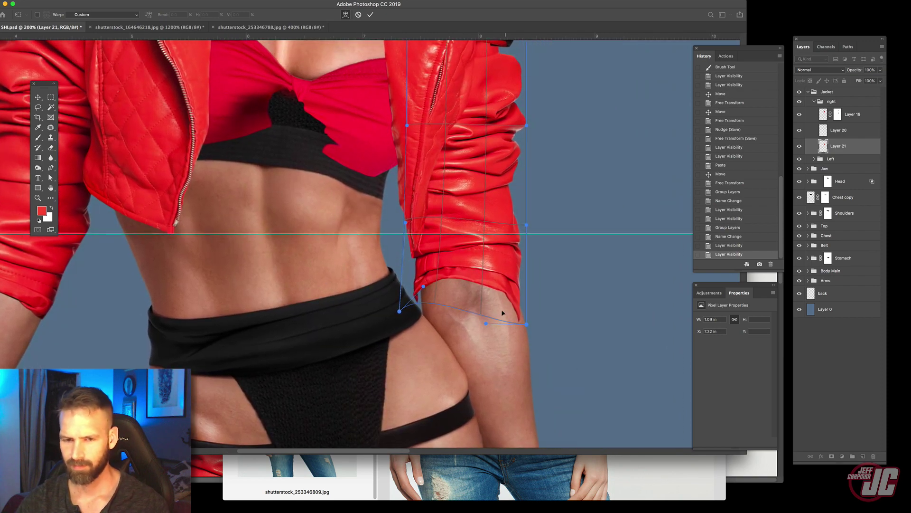
{"action": "left_click_drag", "start_coordinate": [583, 268], "coordinate": [601, 264]}
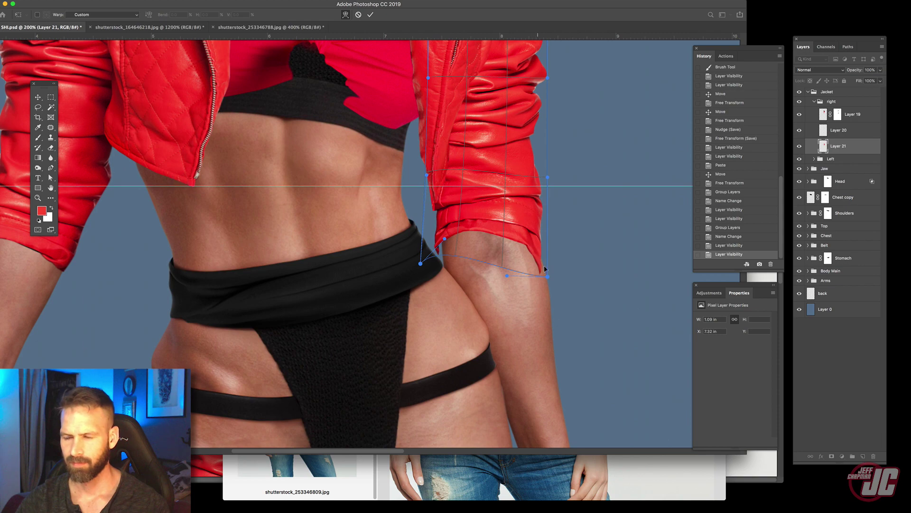
{"action": "left_click_drag", "start_coordinate": [545, 268], "coordinate": [539, 233]}
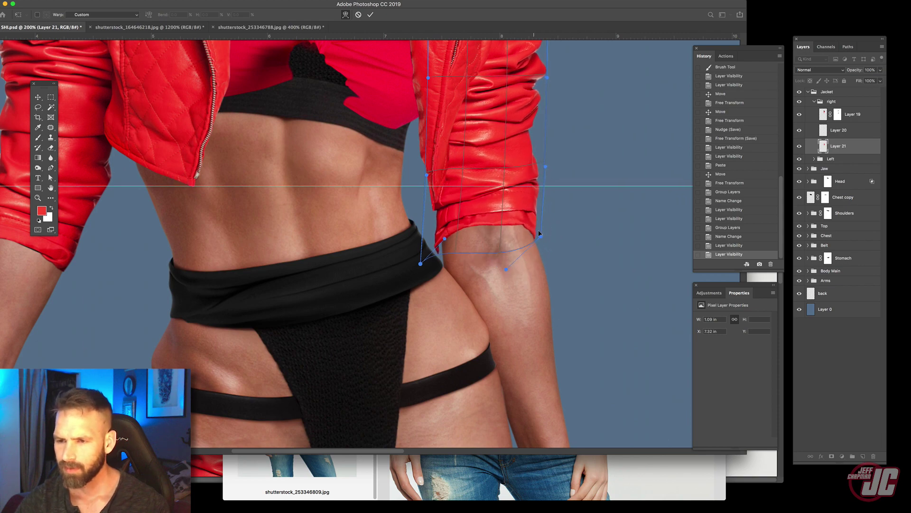
{"action": "left_click_drag", "start_coordinate": [421, 263], "coordinate": [426, 262]}
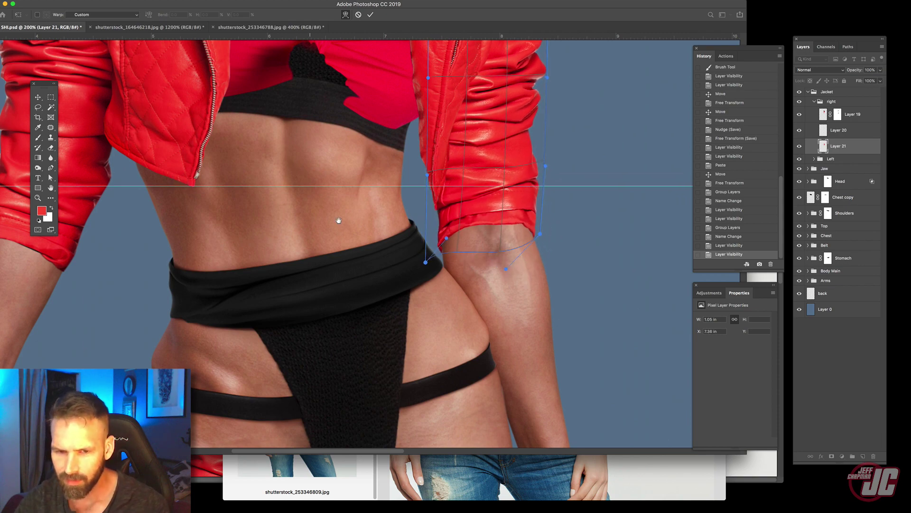
{"action": "left_click_drag", "start_coordinate": [339, 220], "coordinate": [426, 267]}
{"action": "left_click_drag", "start_coordinate": [535, 259], "coordinate": [418, 214]}
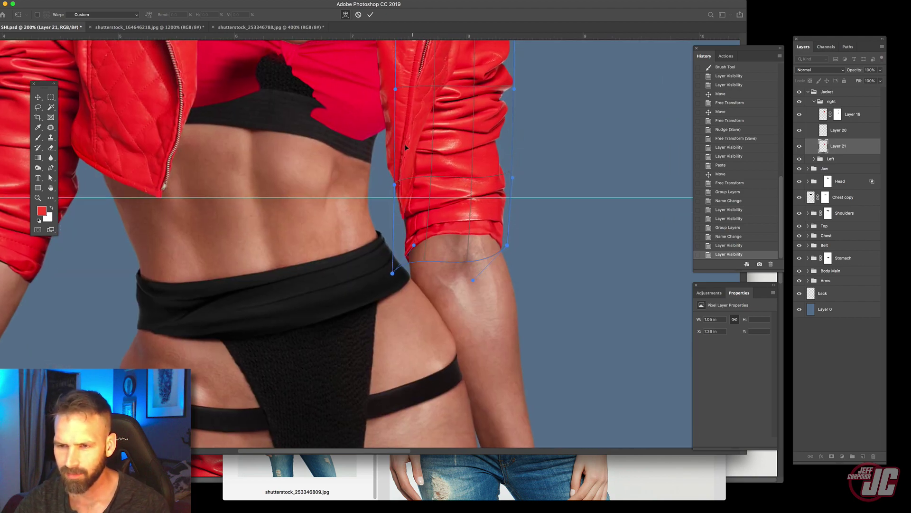
{"action": "left_click_drag", "start_coordinate": [406, 147], "coordinate": [405, 143]}
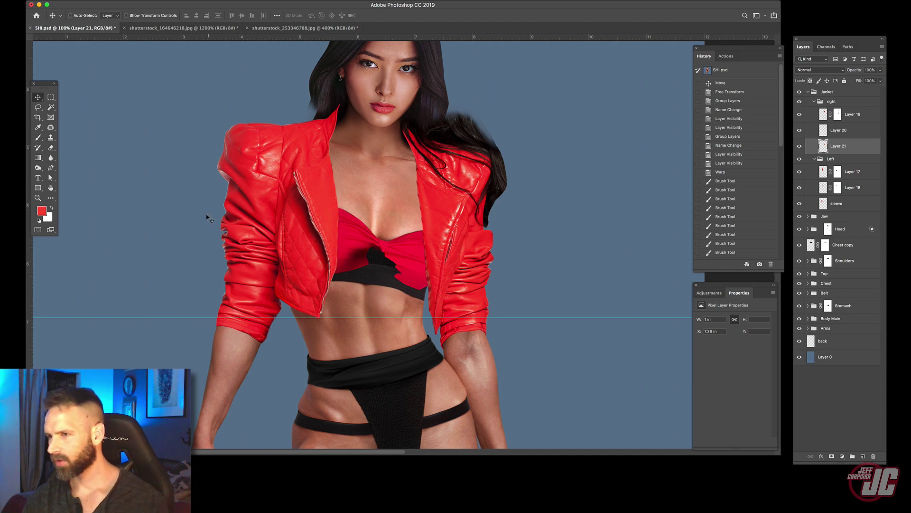
- Inspect the pieces inside the Left and right groups, hiding and showing Layer 17 and selecting Layers 17, 19 and 20 in turn
{"action": "left_click", "coordinate": [819, 159]}
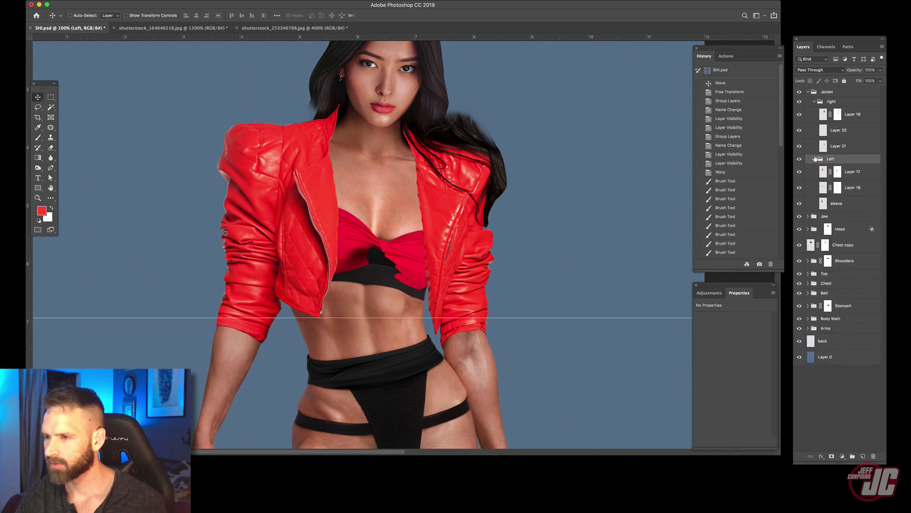
{"action": "left_click", "coordinate": [810, 171]}
{"action": "left_click", "coordinate": [799, 172]}
{"action": "left_click", "coordinate": [800, 171]}
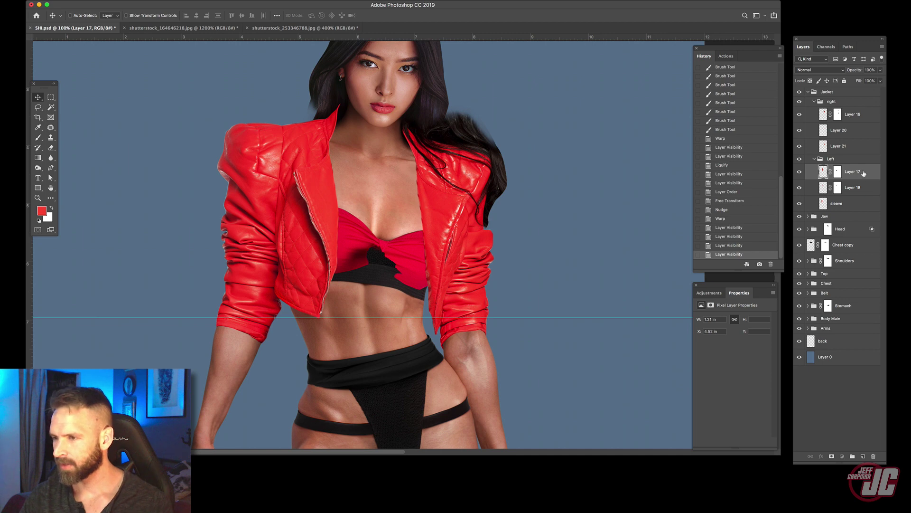
{"action": "left_click", "coordinate": [862, 118]}
{"action": "left_click", "coordinate": [856, 132]}
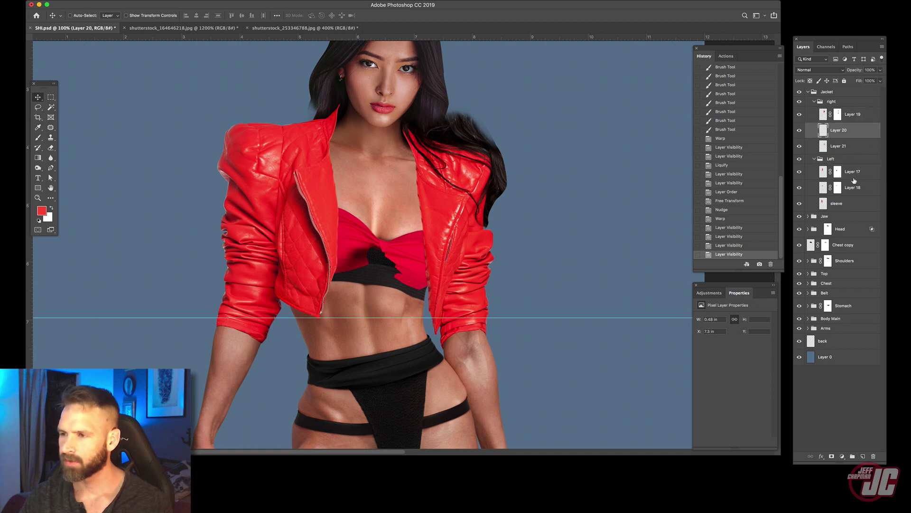
- Add a Selective Color adjustment above Layer 17 in the Left group and clip it to that layer
{"action": "left_click", "coordinate": [855, 178]}
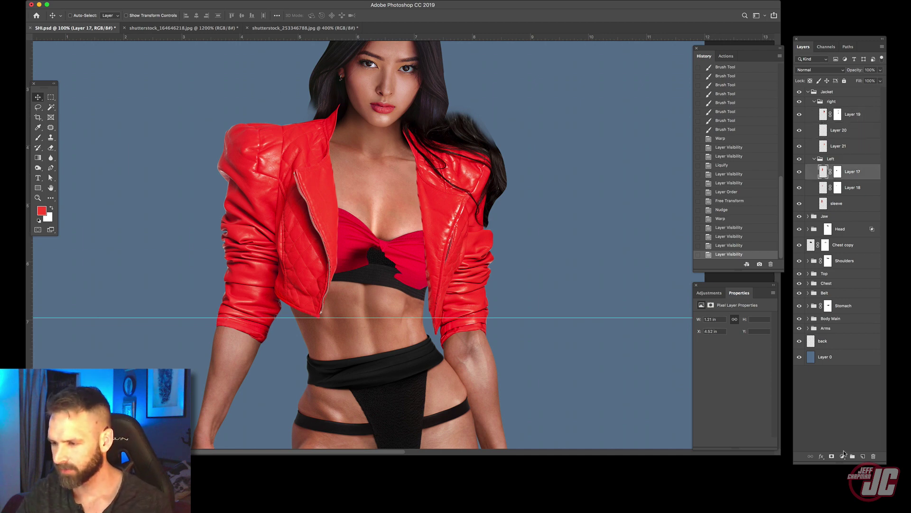
{"action": "left_click", "coordinate": [832, 457]}
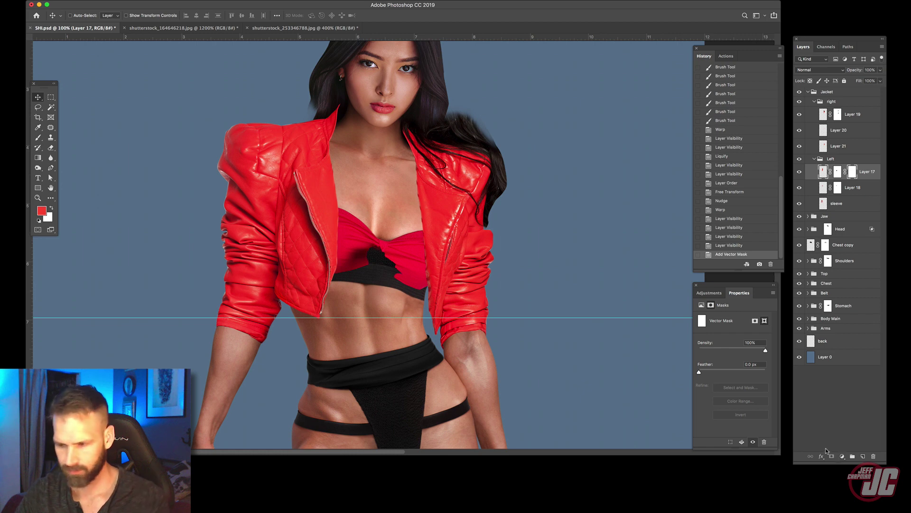
{"action": "key", "text": "ctrl+z"}
{"action": "left_click", "coordinate": [843, 456]}
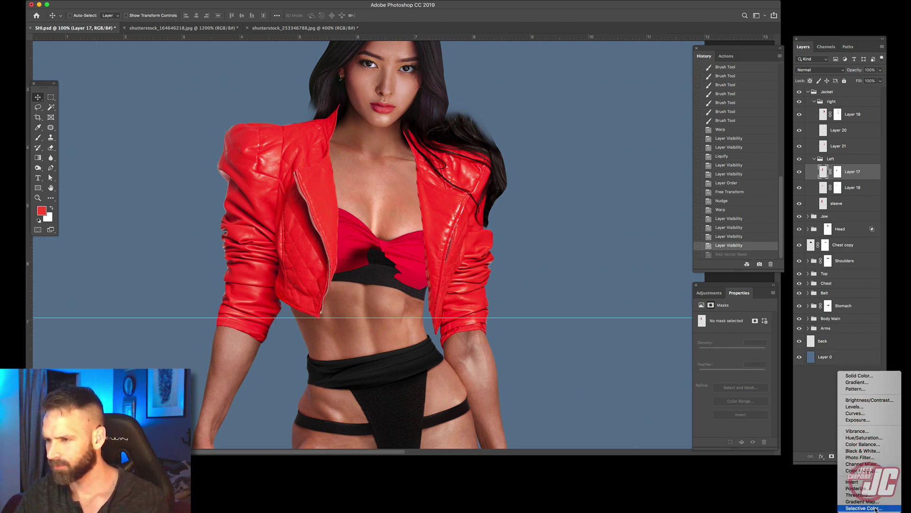
{"action": "left_click", "coordinate": [875, 509]}
{"action": "key", "text": "ctrl+alt+g"}
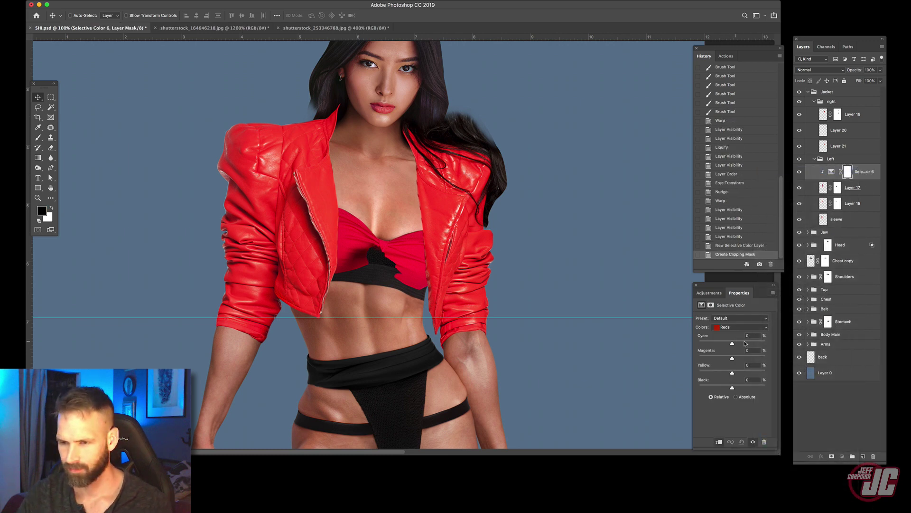
- Adjust the Reds in the Selective Color layer to Cyan +100, Magenta +9, Yellow -14 and Black +5
{"action": "left_click", "coordinate": [746, 343]}
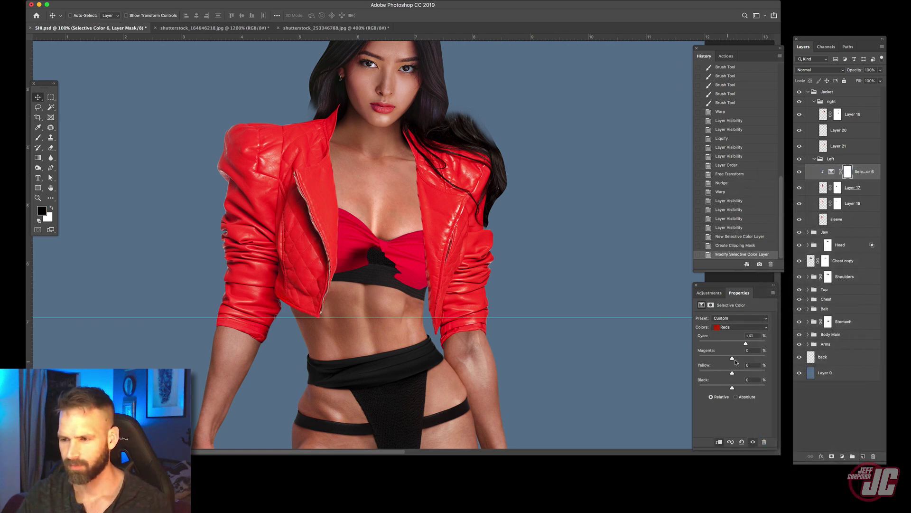
{"action": "left_click_drag", "start_coordinate": [739, 361], "coordinate": [735, 360]}
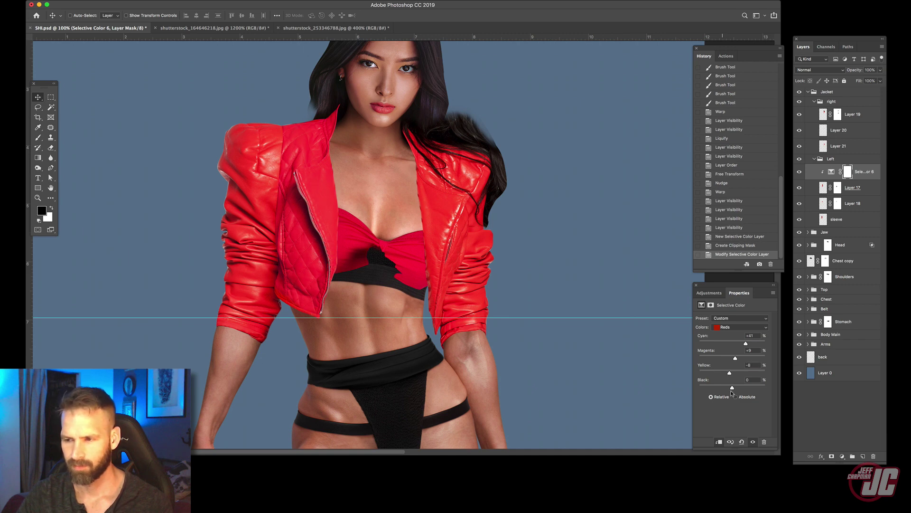
{"action": "left_click", "coordinate": [738, 388]}
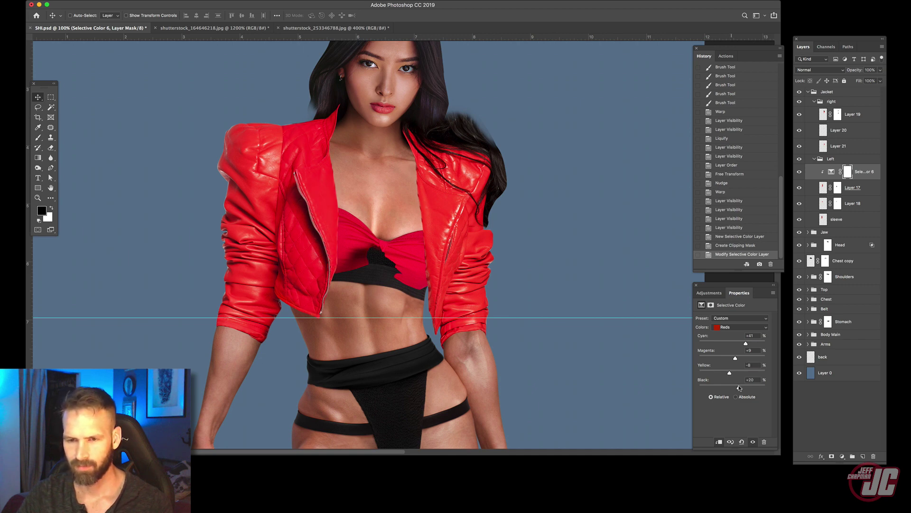
{"action": "left_click_drag", "start_coordinate": [739, 388], "coordinate": [734, 388]}
{"action": "left_click_drag", "start_coordinate": [746, 342], "coordinate": [786, 343]}
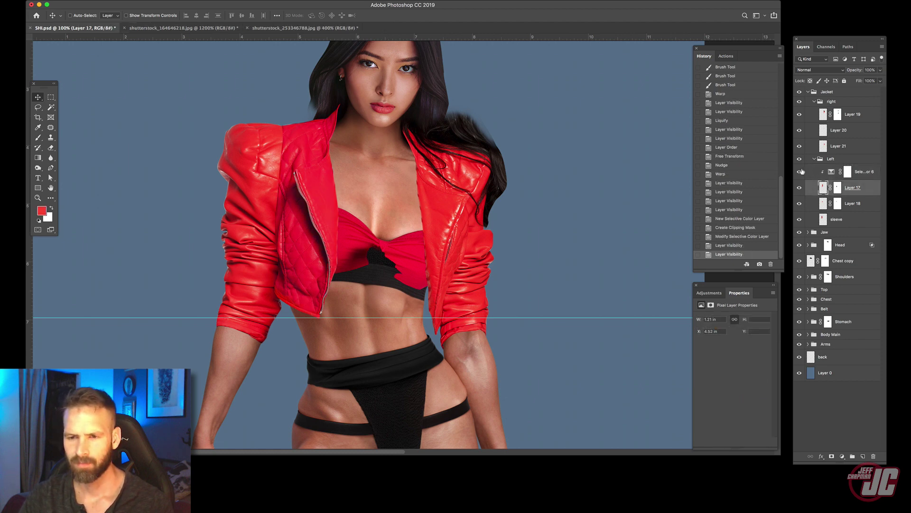
- Duplicate the Selective Color adjustment above Layer 18 and above sleeve, clipping each copy to the layer below it
{"action": "left_click", "coordinate": [867, 173]}
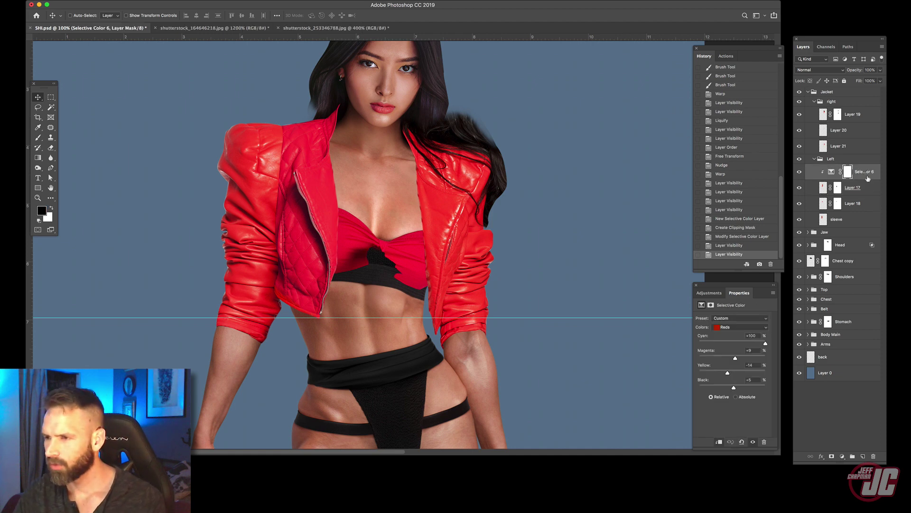
{"action": "left_click_drag", "start_coordinate": [868, 178], "coordinate": [864, 204]}
{"action": "right_click", "coordinate": [860, 204]}
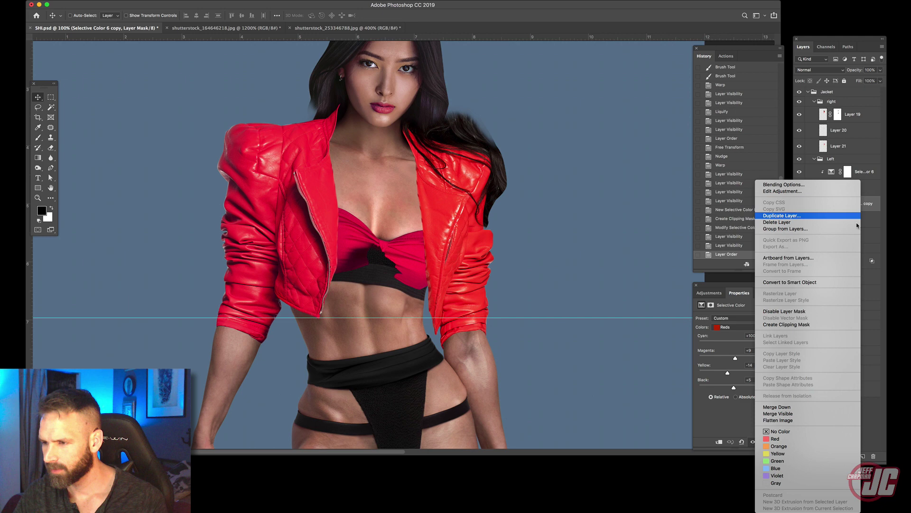
{"action": "left_click", "coordinate": [791, 324]}
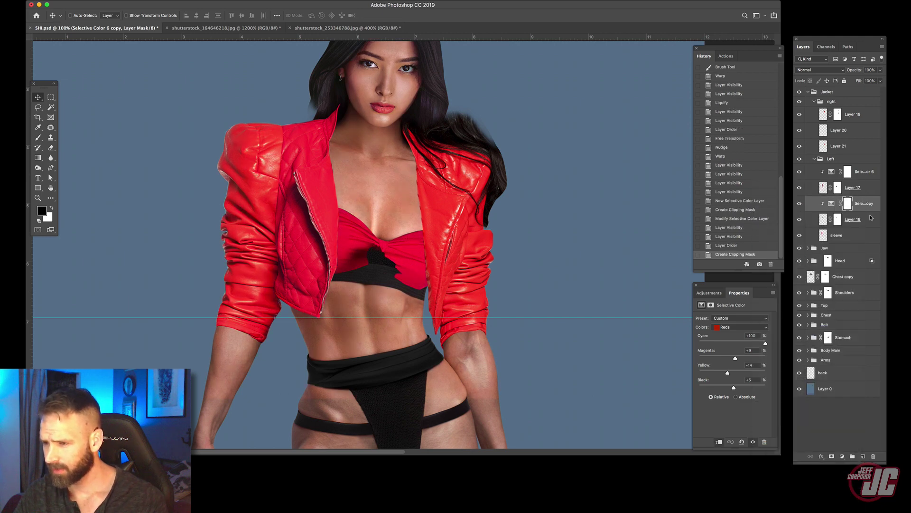
{"action": "left_click_drag", "start_coordinate": [869, 205], "coordinate": [861, 233]}
{"action": "right_click", "coordinate": [860, 235]}
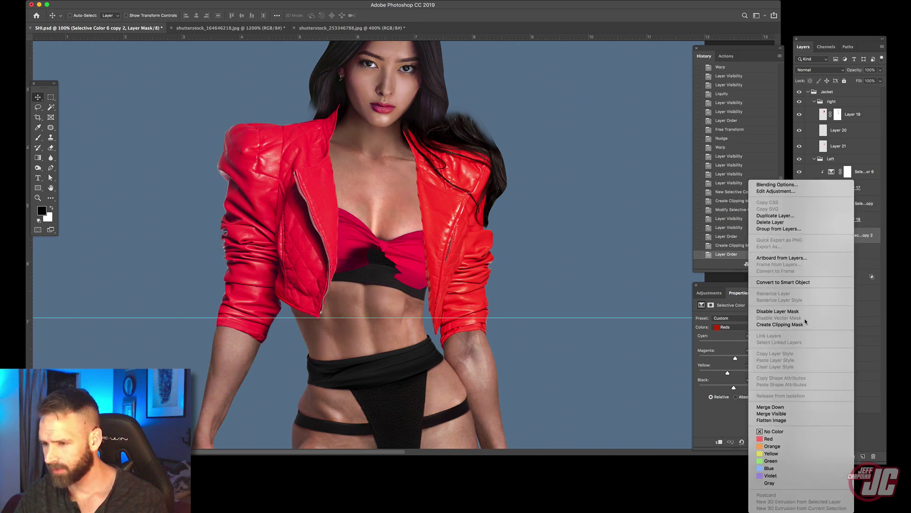
{"action": "left_click", "coordinate": [788, 324]}
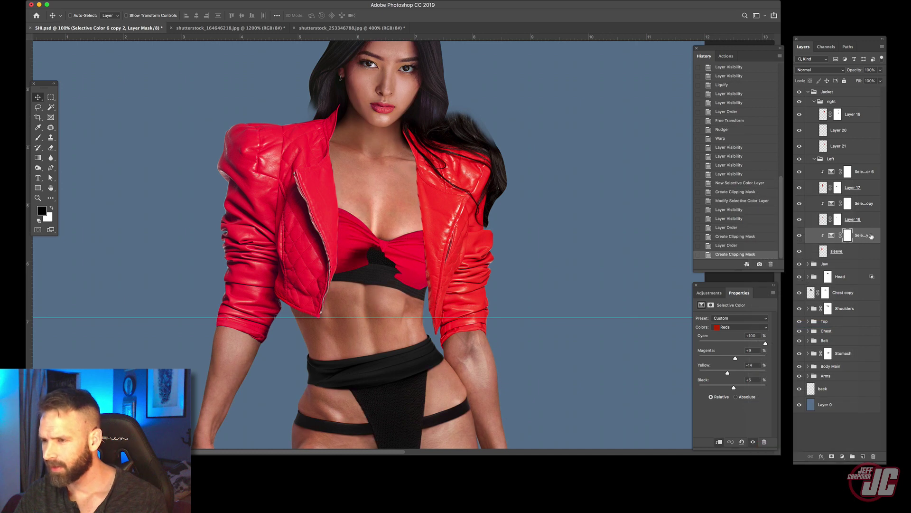
- Duplicate the Selective Color adjustment above Layers 21, 20 and 19 in the right group, clipping each copy to the layer below it
{"action": "left_click_drag", "start_coordinate": [871, 236], "coordinate": [860, 145]}
{"action": "right_click", "coordinate": [861, 146]}
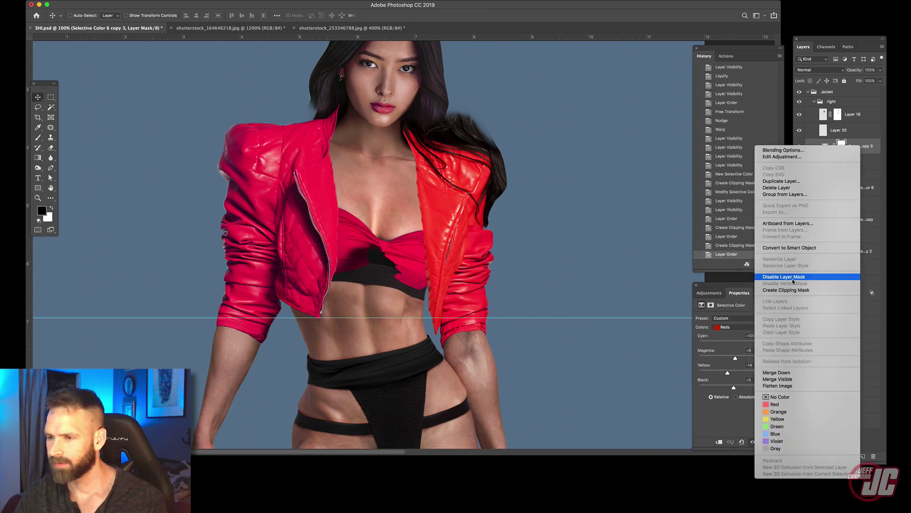
{"action": "left_click", "coordinate": [790, 290]}
{"action": "left_click_drag", "start_coordinate": [859, 147], "coordinate": [858, 142]}
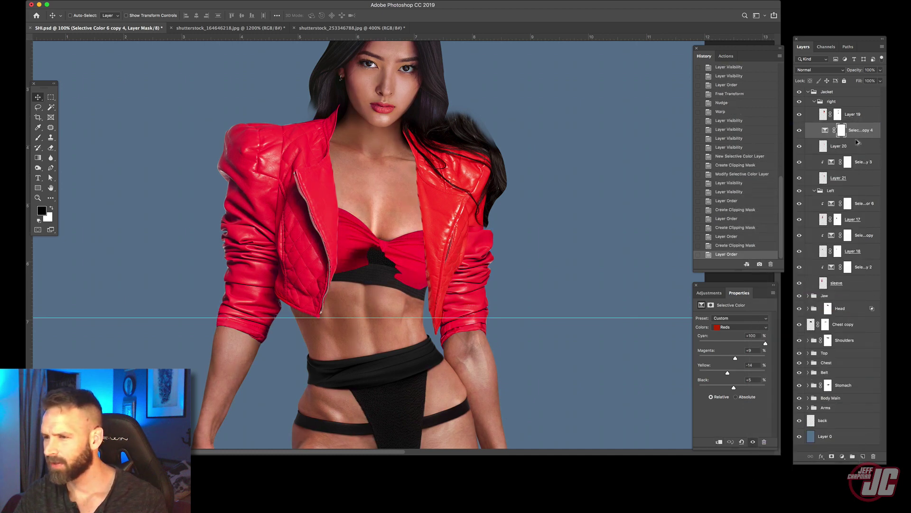
{"action": "right_click", "coordinate": [860, 134]}
{"action": "left_click", "coordinate": [791, 280]}
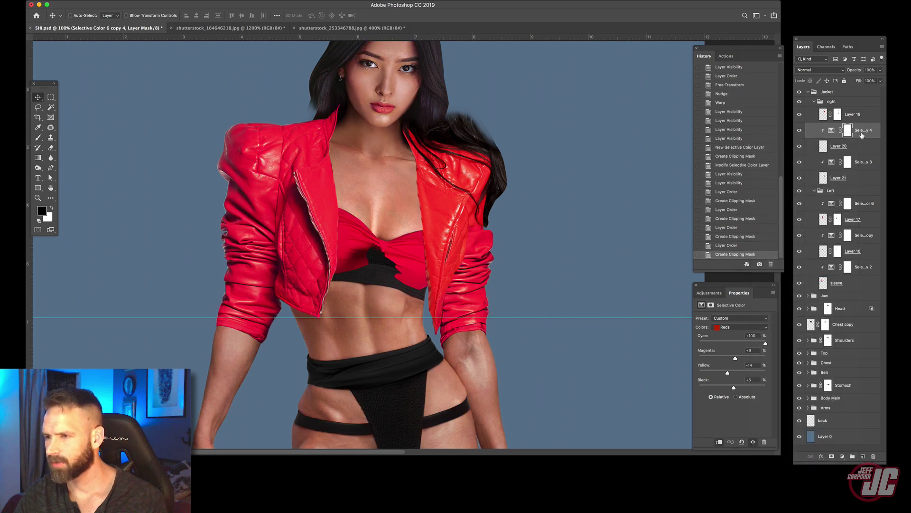
{"action": "left_click_drag", "start_coordinate": [865, 130], "coordinate": [860, 114]}
{"action": "right_click", "coordinate": [861, 114]}
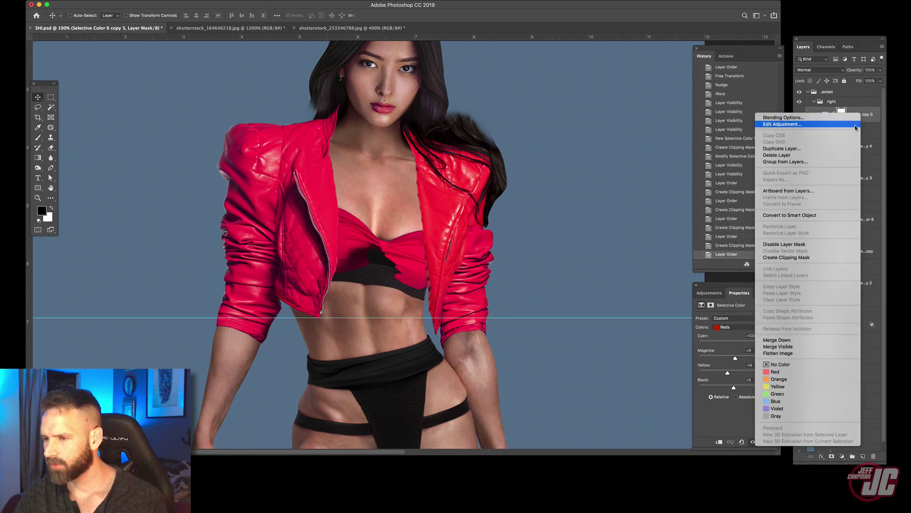
{"action": "left_click", "coordinate": [788, 256]}
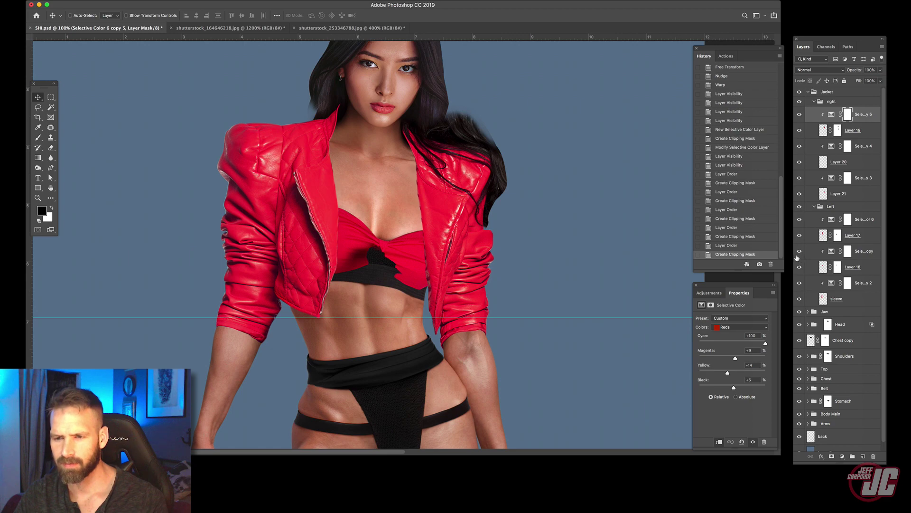
{"action": "left_click_drag", "start_coordinate": [404, 235], "coordinate": [377, 223]}
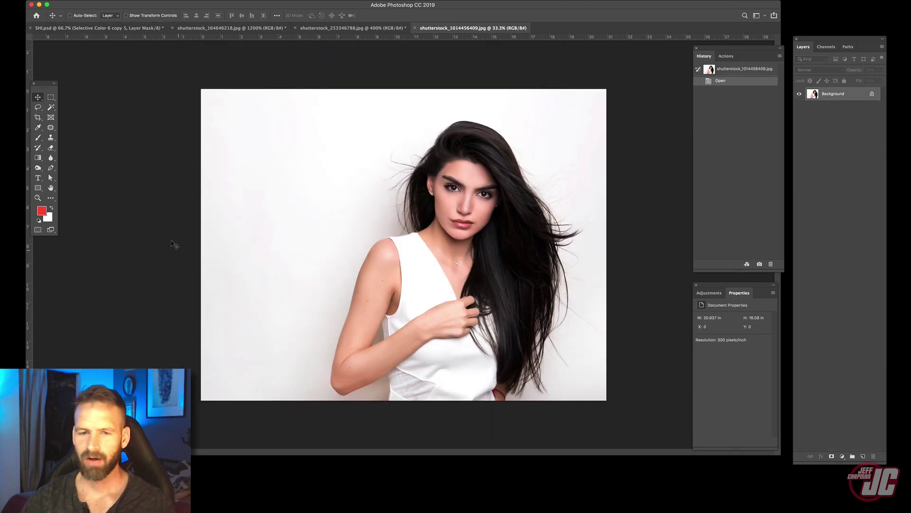
- Lasso loosely around the woman's head and long hair in shutterstock_1014456409.jpg and copy the selection
{"action": "left_click", "coordinate": [40, 199]}
{"action": "left_click", "coordinate": [501, 215]}
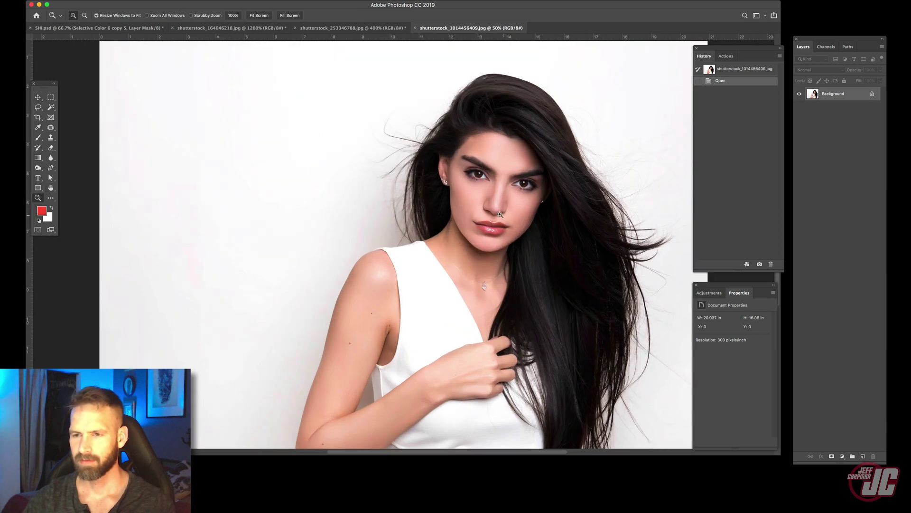
{"action": "left_click_drag", "start_coordinate": [490, 7], "coordinate": [439, 2]}
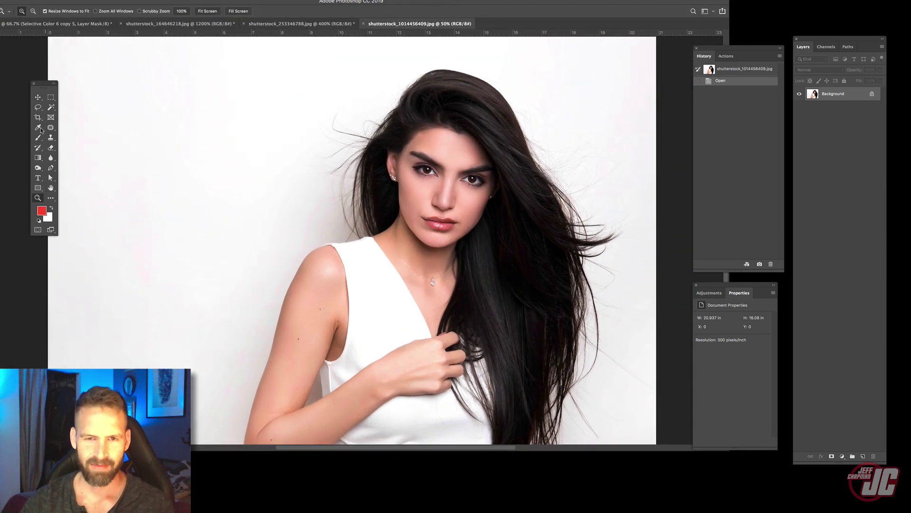
{"action": "left_click", "coordinate": [38, 107]}
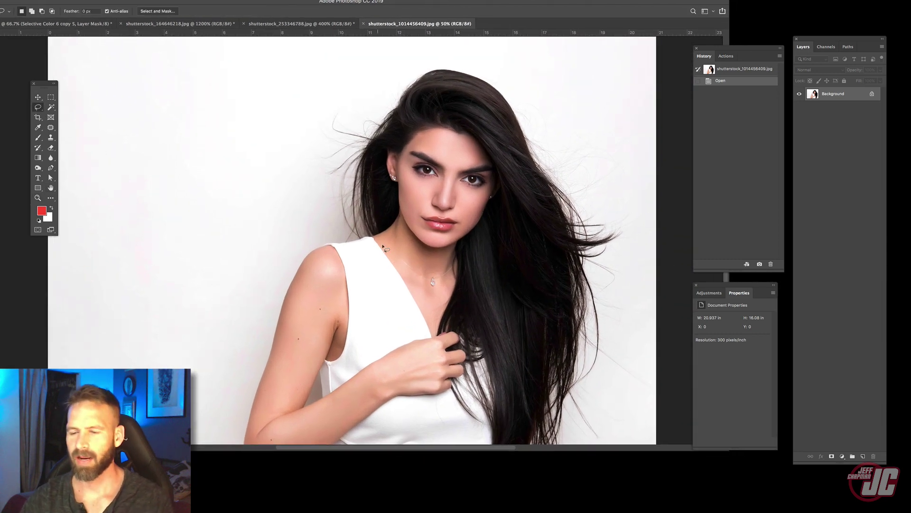
{"action": "left_click", "coordinate": [38, 197]}
{"action": "left_click", "coordinate": [414, 244], "text": "alt"}
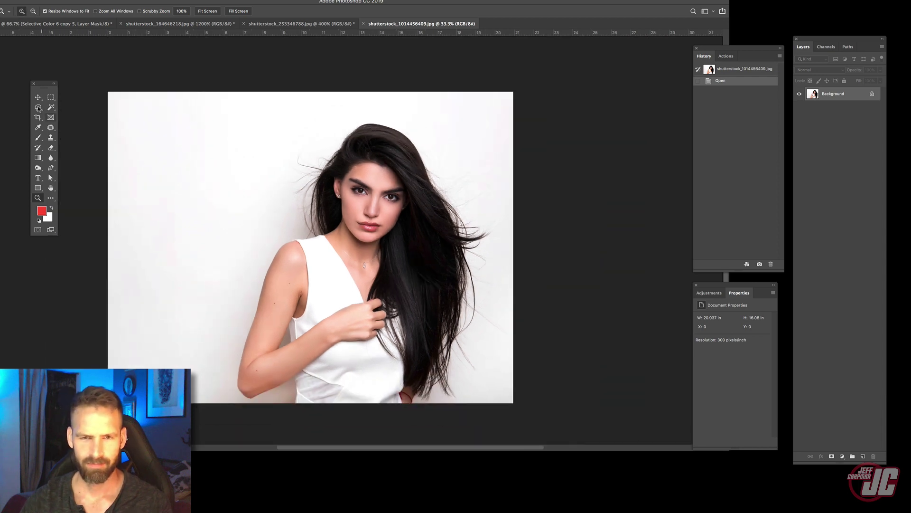
{"action": "left_click", "coordinate": [38, 108]}
{"action": "mouse_move", "coordinate": [315, 248]}
{"action": "left_mouse_down"}
{"action": "mouse_move", "coordinate": [267, 173]}
{"action": "mouse_move", "coordinate": [292, 126]}
{"action": "mouse_move", "coordinate": [377, 100]}
{"action": "mouse_move", "coordinate": [466, 148]}
{"action": "mouse_move", "coordinate": [502, 238]}
{"action": "mouse_move", "coordinate": [503, 348]}
{"action": "mouse_move", "coordinate": [488, 381]}
{"action": "mouse_move", "coordinate": [426, 405]}
{"action": "mouse_move", "coordinate": [369, 362]}
{"action": "mouse_move", "coordinate": [316, 271]}
{"action": "mouse_move", "coordinate": [315, 248]}
{"action": "left_mouse_up"}
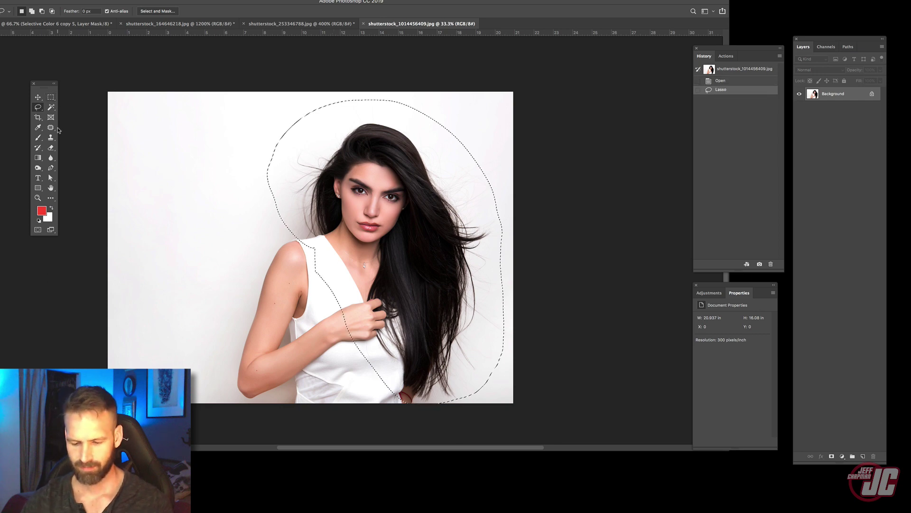
- Return to the SHI.psd document and collapse the right, Left and Jacket groups
{"action": "left_click_drag", "start_coordinate": [105, 2], "coordinate": [123, 19]}
{"action": "left_click", "coordinate": [83, 42]}
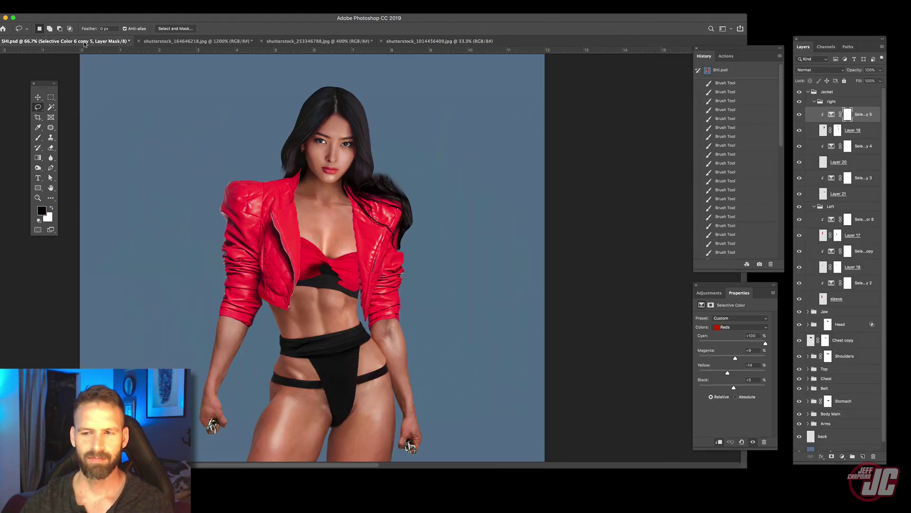
{"action": "left_click", "coordinate": [814, 102]}
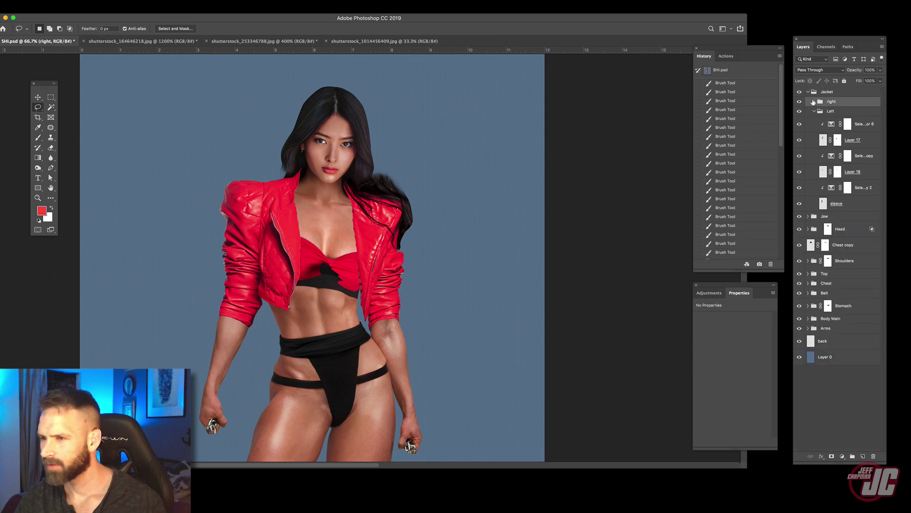
{"action": "left_click", "coordinate": [815, 111]}
{"action": "left_click", "coordinate": [809, 91]}
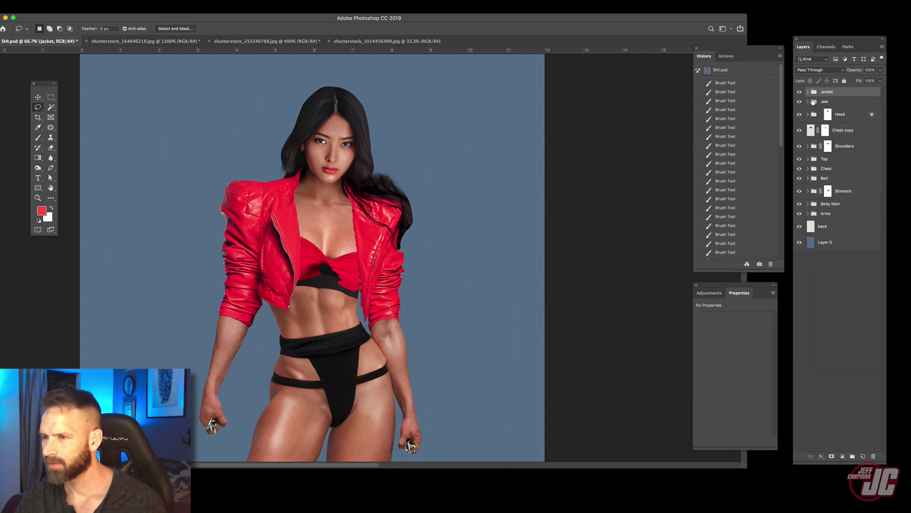
- Paste the copied hair as a new layer directly above the back layer
{"action": "left_click", "coordinate": [850, 115]}
{"action": "left_click", "coordinate": [850, 213]}
{"action": "left_click", "coordinate": [849, 227]}
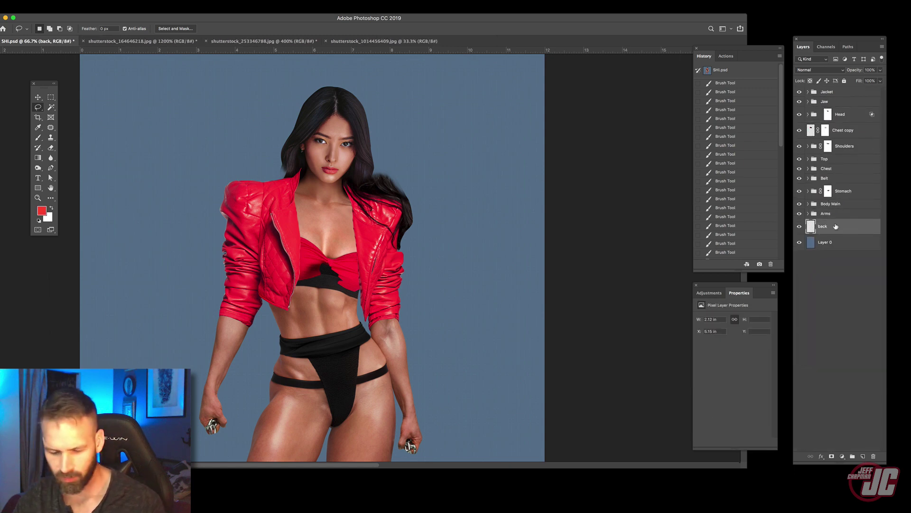
{"action": "key", "text": "super+v"}
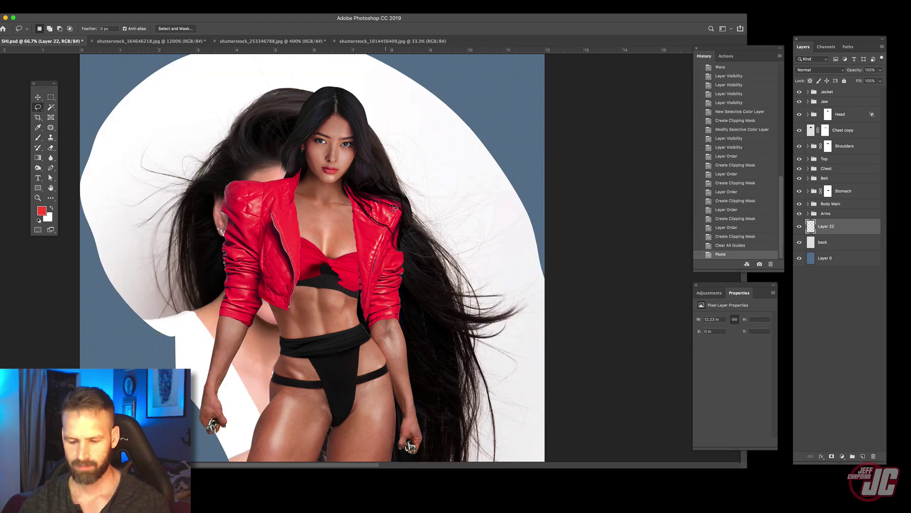
- Scale the pasted hair to about 48% and position it behind the model's head so the strands fall past the jacket shoulder
{"action": "key", "text": "super+t"}
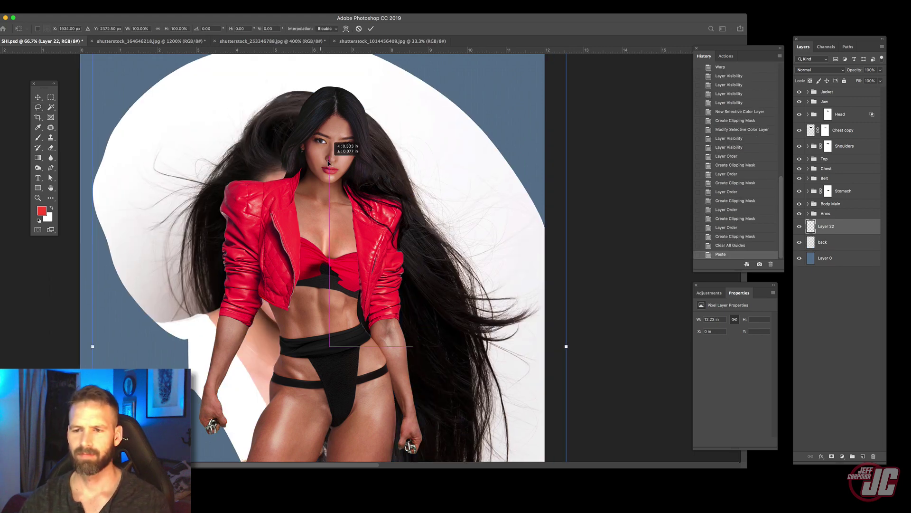
{"action": "left_click_drag", "start_coordinate": [328, 162], "coordinate": [408, 212]}
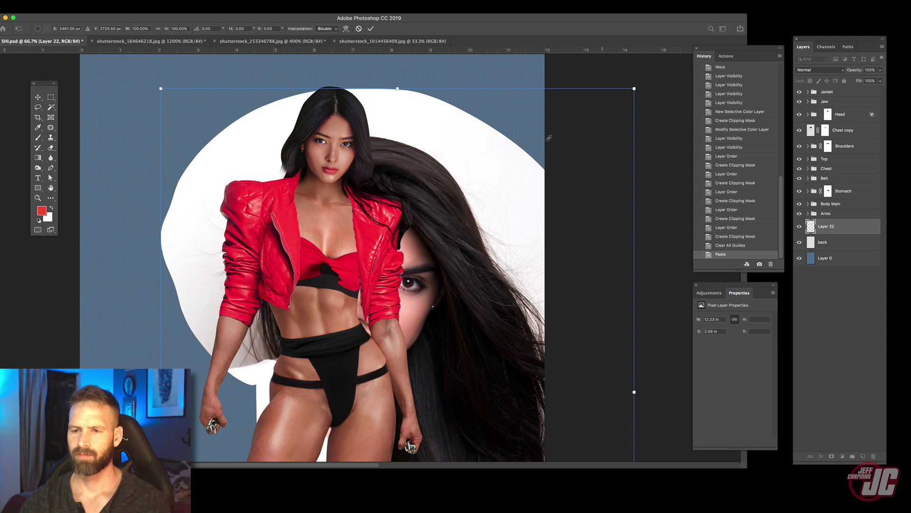
{"action": "left_click_drag", "start_coordinate": [529, 155], "coordinate": [526, 163]}
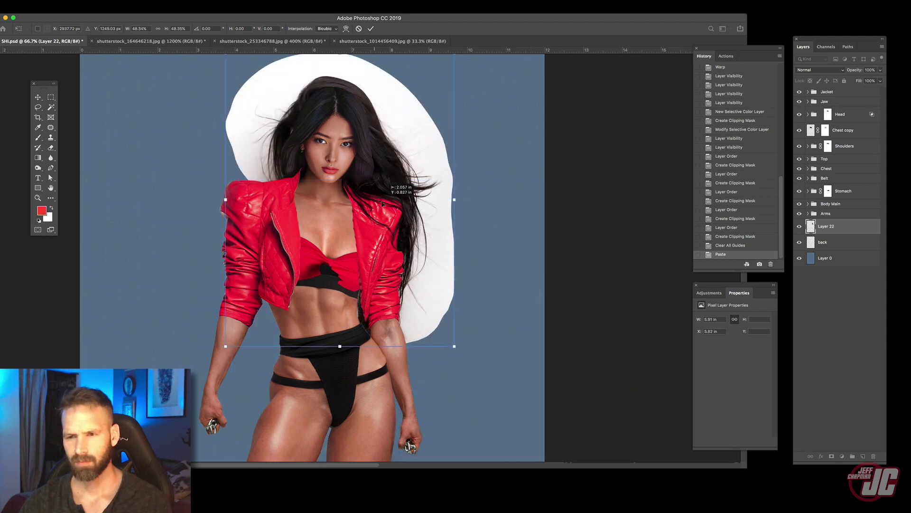
{"action": "left_click_drag", "start_coordinate": [382, 203], "coordinate": [402, 222]}
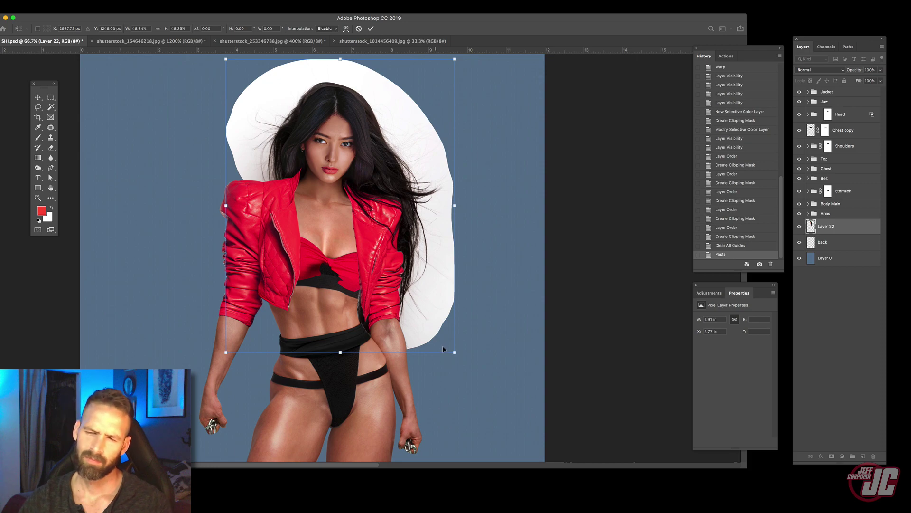
{"action": "key", "text": "Return"}
{"action": "key", "text": "super+equal"}
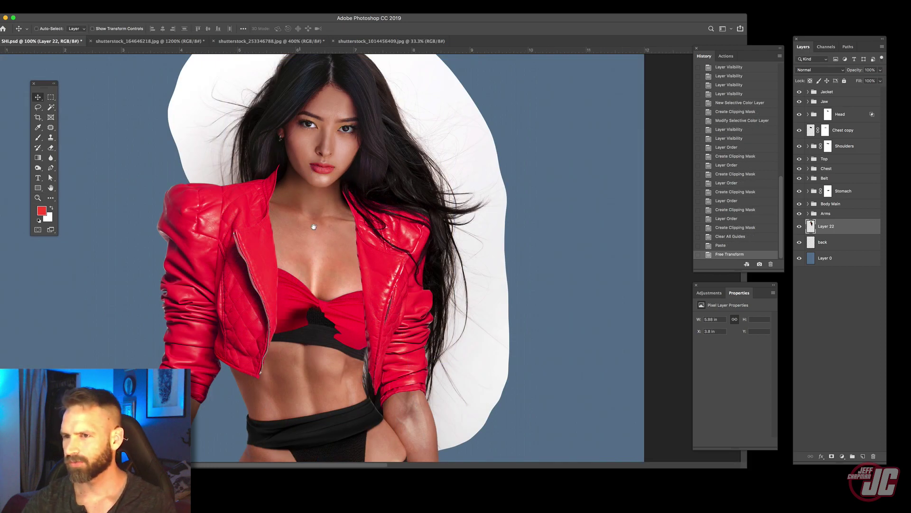
{"action": "left_click_drag", "start_coordinate": [314, 226], "coordinate": [323, 266]}
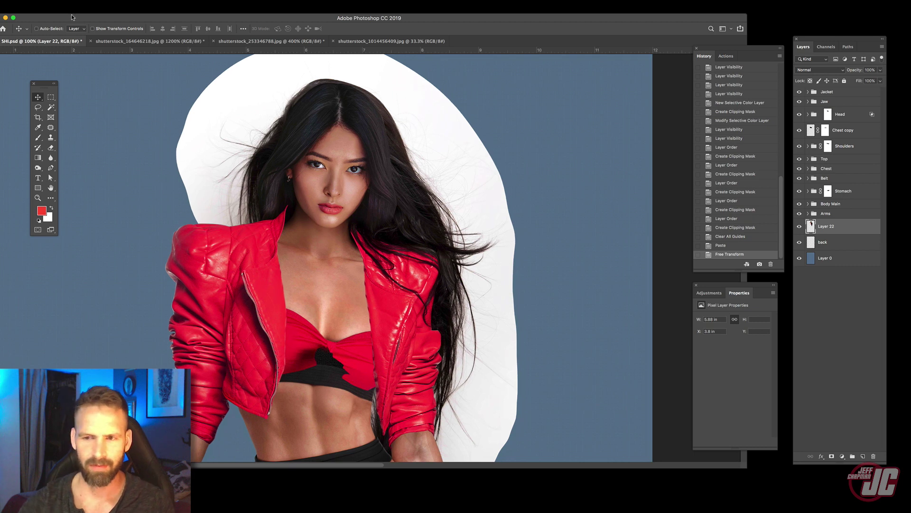
- Start a Warp on the pasted hair layer and pull its two upper corners inward around the model's head
{"action": "left_click", "coordinate": [800, 226]}
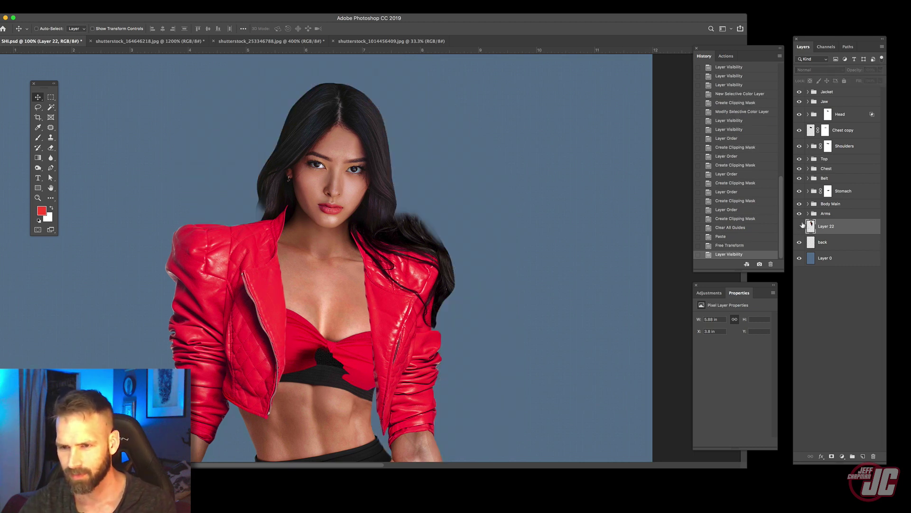
{"action": "left_click", "coordinate": [800, 228]}
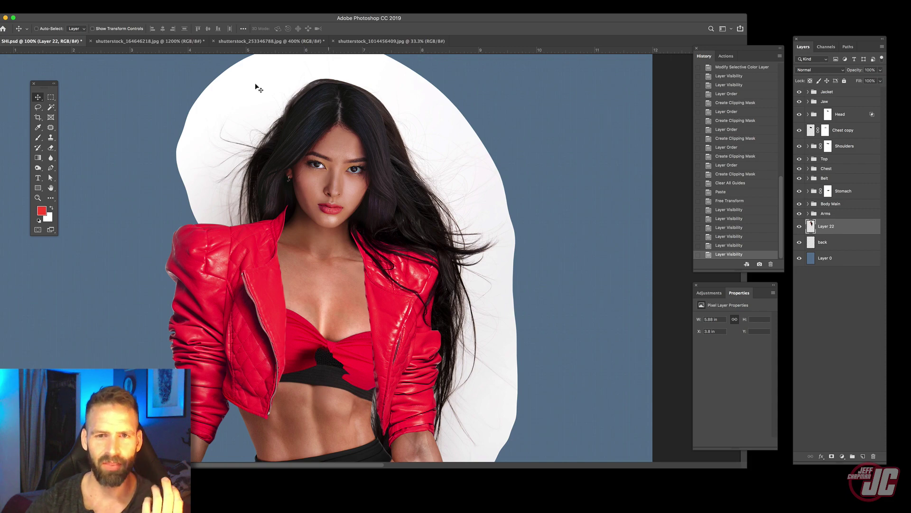
{"action": "left_click", "coordinate": [47, 1]}
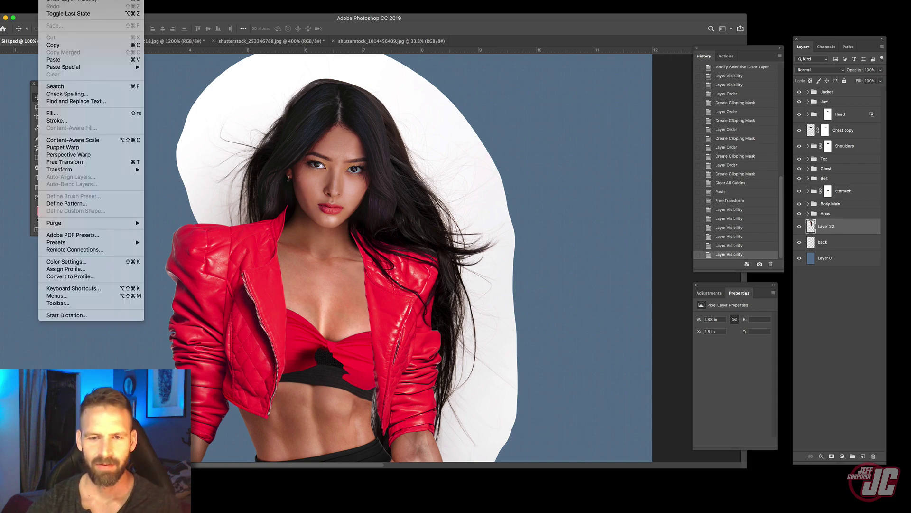
{"action": "mouse_move", "coordinate": [135, 169]}
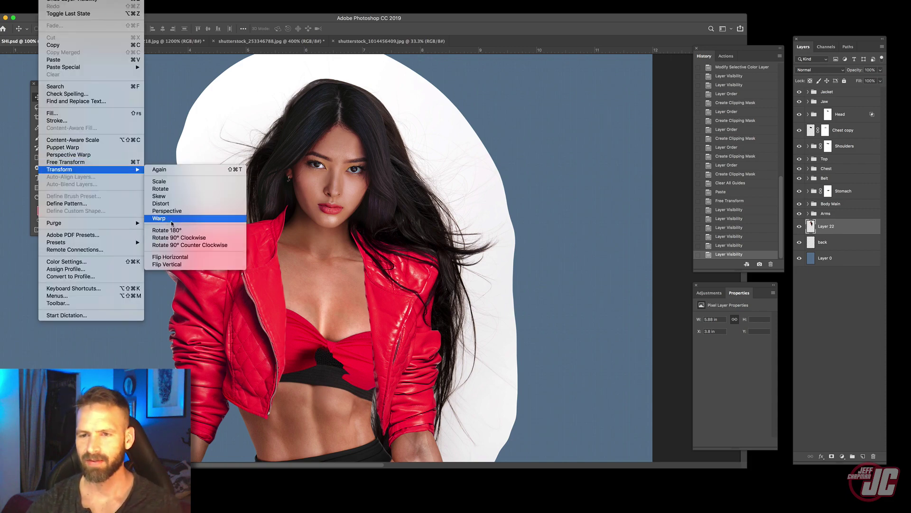
{"action": "left_click", "coordinate": [159, 218]}
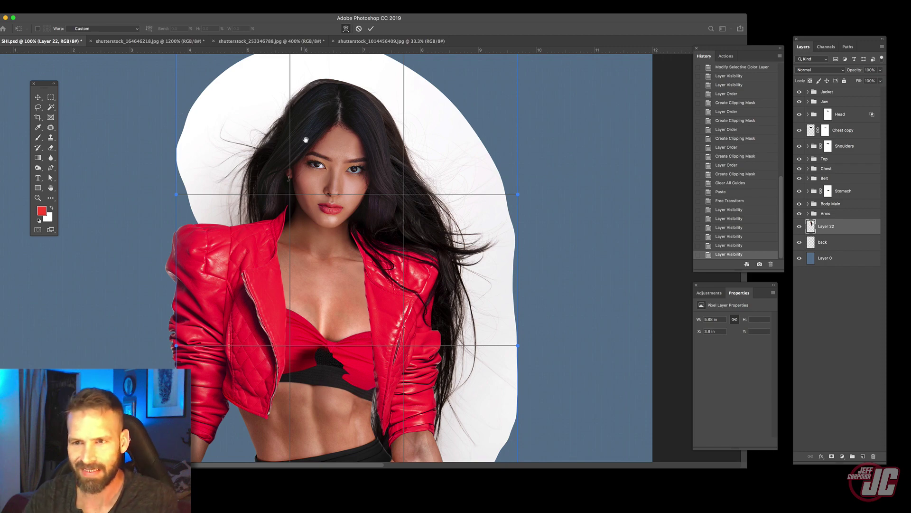
{"action": "left_click_drag", "start_coordinate": [306, 139], "coordinate": [309, 182]}
{"action": "left_click_drag", "start_coordinate": [201, 92], "coordinate": [200, 93]}
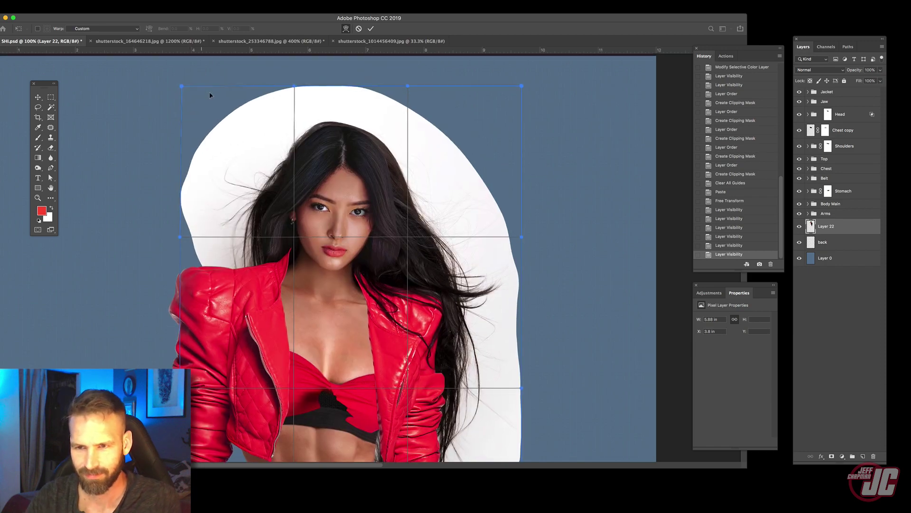
{"action": "left_click_drag", "start_coordinate": [480, 103], "coordinate": [365, 103]}
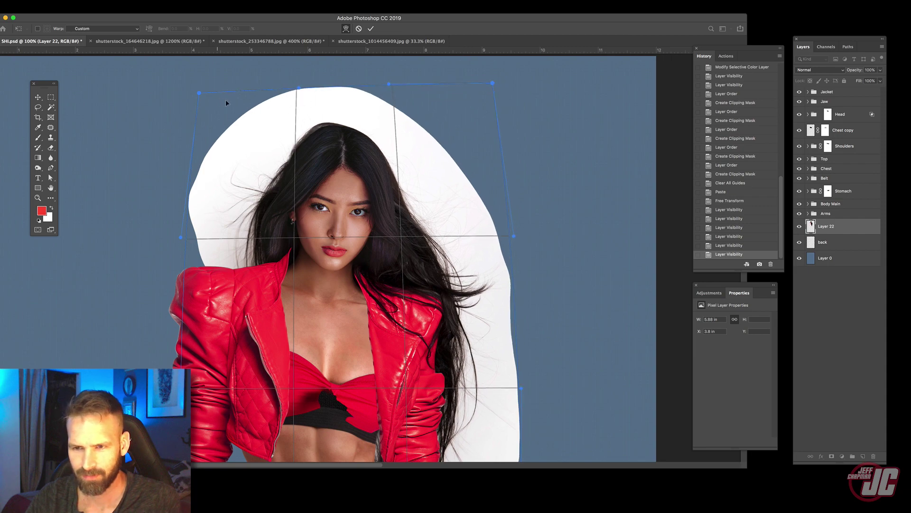
{"action": "left_click_drag", "start_coordinate": [226, 99], "coordinate": [231, 100]}
- Warp the lower outer corner of the hair layer inward and up toward the jacket sleeve, and apply the warp
{"action": "scroll", "coordinate": [201, 402], "scroll_direction": "down", "scroll_amount": 5}
{"action": "scroll", "coordinate": [201, 401], "scroll_direction": "right", "scroll_amount": 3}
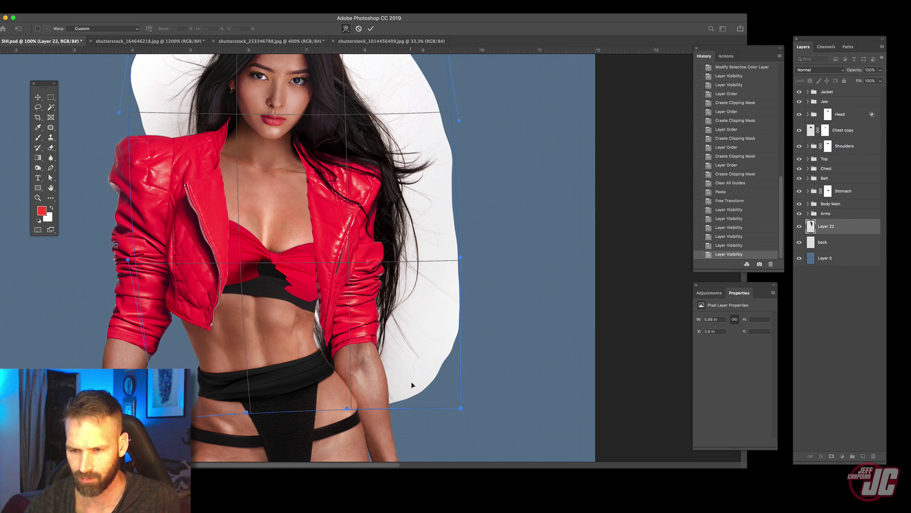
{"action": "left_click_drag", "start_coordinate": [411, 384], "coordinate": [386, 352]}
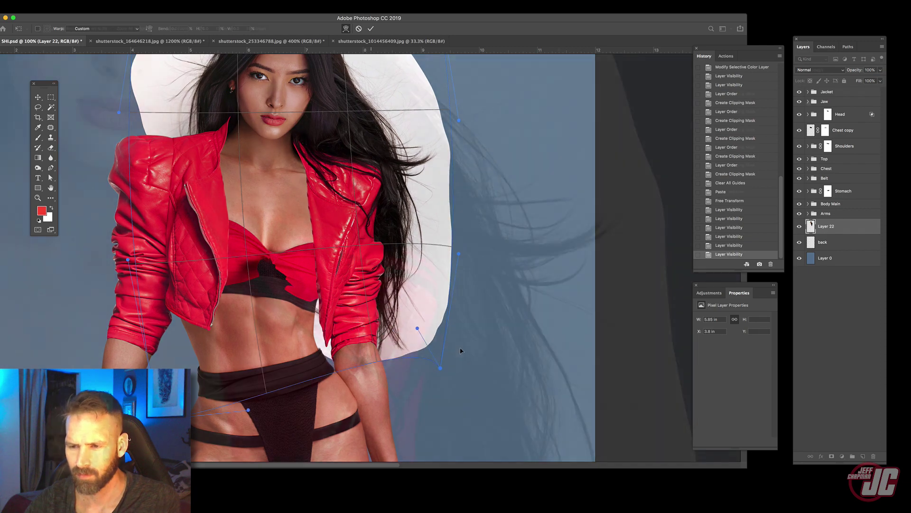
- Expand the Jacket and right groups, toggle pieces to identify the one carrying hair, and select Layer 19's mask
{"action": "left_click", "coordinate": [808, 92]}
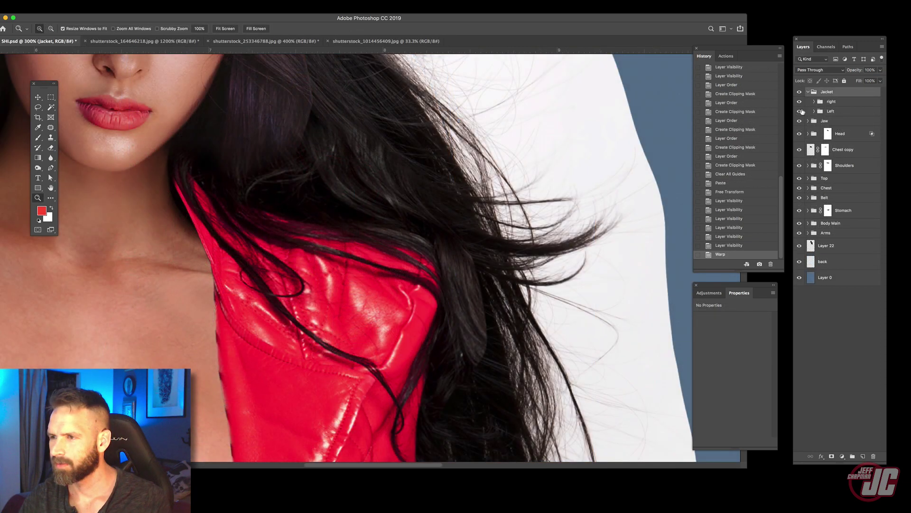
{"action": "left_click", "coordinate": [800, 111]}
{"action": "left_click", "coordinate": [799, 112]}
{"action": "left_click", "coordinate": [814, 101]}
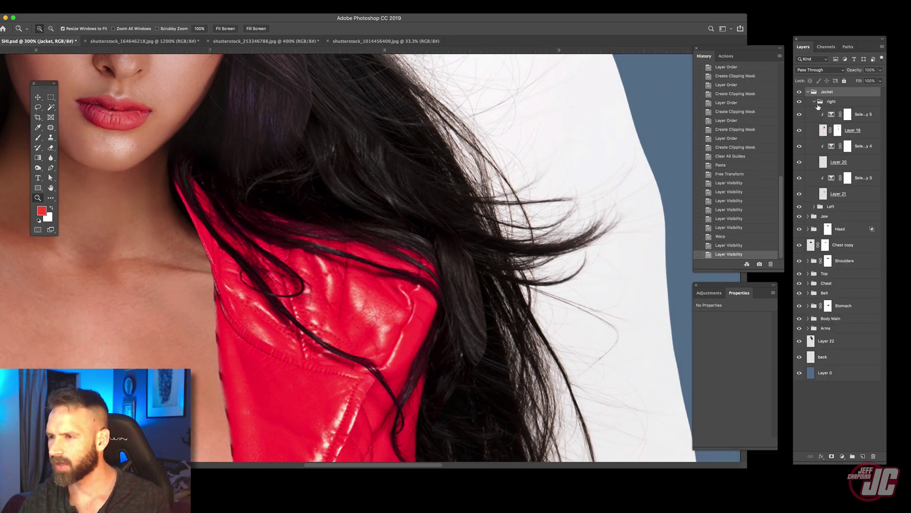
{"action": "left_click", "coordinate": [800, 130]}
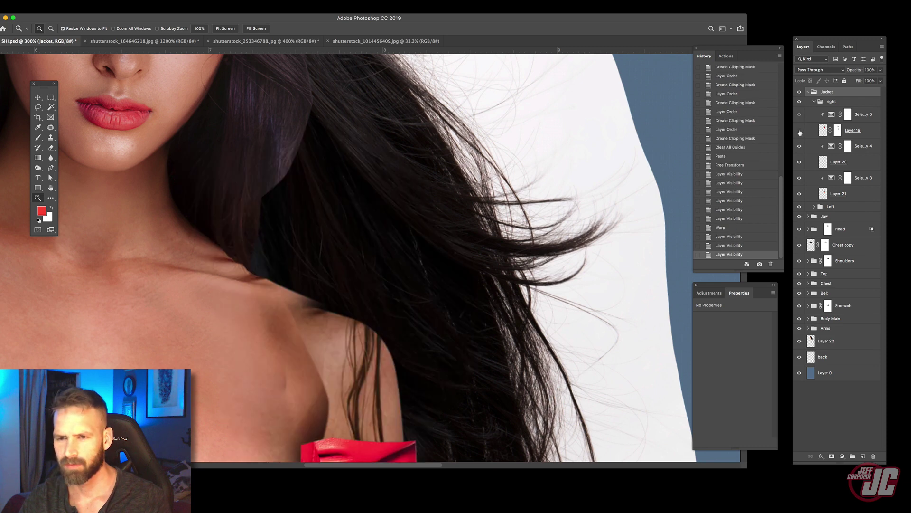
{"action": "left_click", "coordinate": [800, 131]}
{"action": "left_click", "coordinate": [837, 131]}
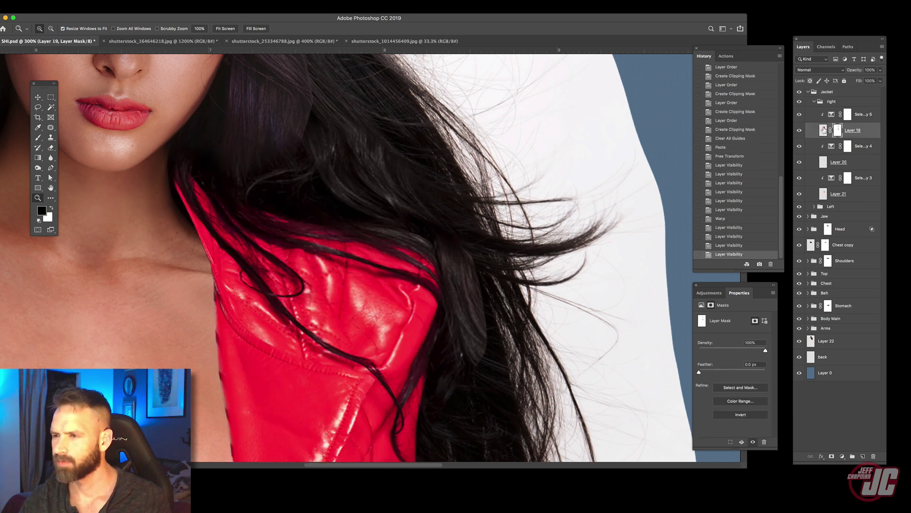
- Paint black on Layer 19's mask with a 57 px brush at 24% opacity, blending the hair above the jacket shoulder
{"action": "left_click", "coordinate": [41, 139]}
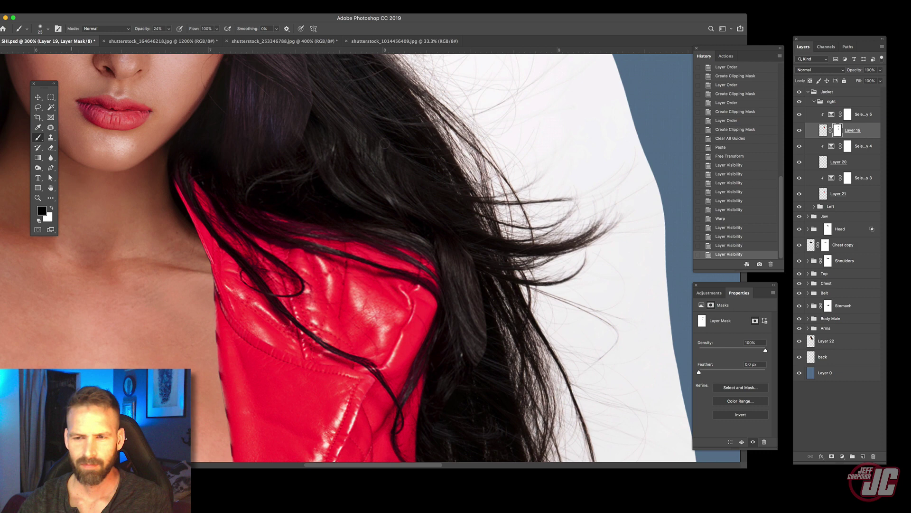
{"action": "right_click", "coordinate": [363, 152]}
{"action": "left_click", "coordinate": [416, 169]}
{"action": "left_click_drag", "start_coordinate": [318, 129], "coordinate": [334, 138]}
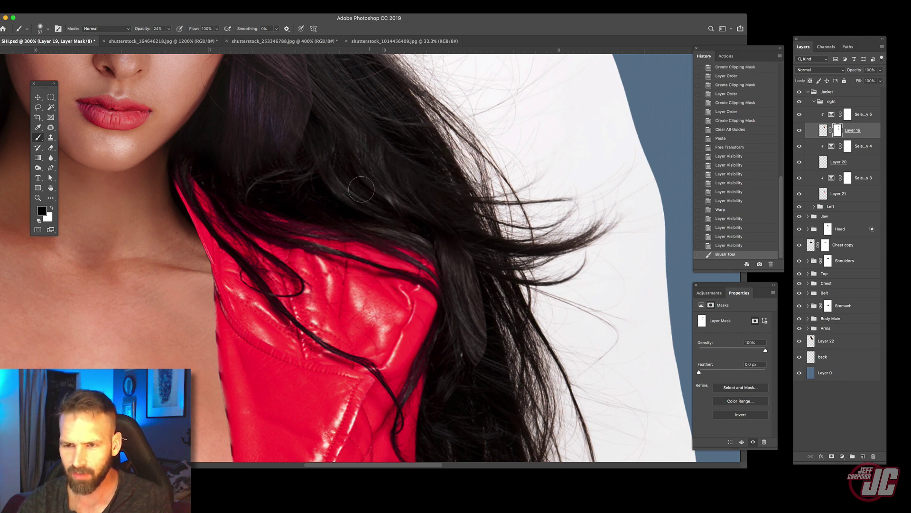
{"action": "mouse_move", "coordinate": [361, 189]}
{"action": "left_mouse_down"}
{"action": "mouse_move", "coordinate": [282, 176]}
{"action": "mouse_move", "coordinate": [336, 170]}
{"action": "mouse_move", "coordinate": [388, 191]}
{"action": "mouse_move", "coordinate": [430, 164]}
{"action": "left_mouse_up"}
{"action": "left_click", "coordinate": [430, 164]}
- Raise the brush opacity and mask out more of Layer 19's old hair above the jacket shoulder
{"action": "left_click_drag", "start_coordinate": [168, 29], "coordinate": [173, 39]}
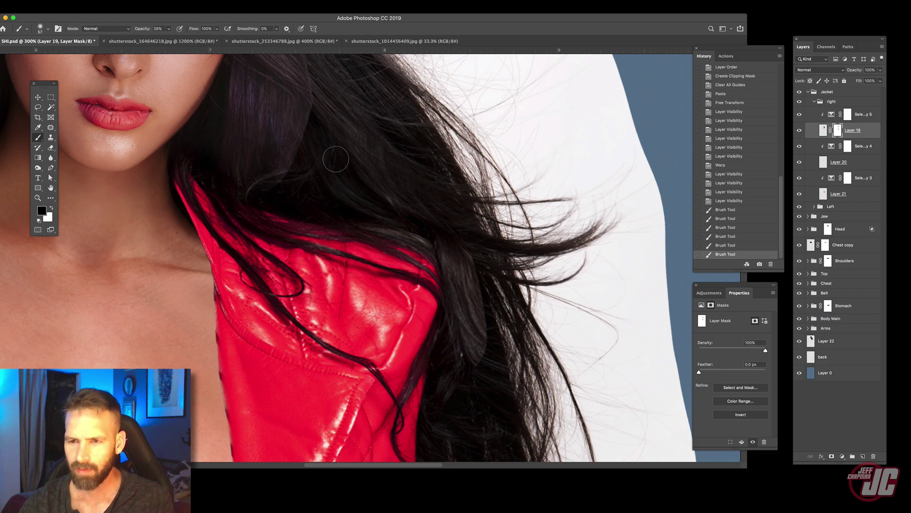
{"action": "left_click_drag", "start_coordinate": [336, 158], "coordinate": [312, 143]}
{"action": "left_click_drag", "start_coordinate": [391, 172], "coordinate": [416, 197]}
{"action": "left_click_drag", "start_coordinate": [416, 197], "coordinate": [354, 170]}
- Mask out the leftover hair lock hanging beside the jacket's shoulder and sleeve so it blends into the new hair
{"action": "left_click_drag", "start_coordinate": [419, 197], "coordinate": [348, 123]}
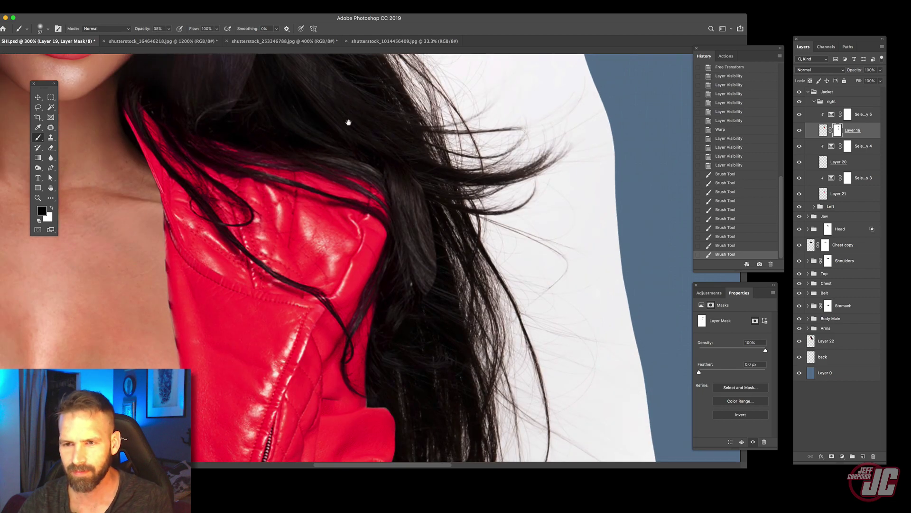
{"action": "left_click_drag", "start_coordinate": [412, 190], "coordinate": [422, 211]}
{"action": "mouse_move", "coordinate": [417, 199]}
{"action": "left_mouse_down"}
{"action": "mouse_move", "coordinate": [432, 223]}
{"action": "mouse_move", "coordinate": [428, 244]}
{"action": "left_mouse_up"}
{"action": "left_click_drag", "start_coordinate": [411, 183], "coordinate": [427, 256]}
{"action": "left_click_drag", "start_coordinate": [425, 252], "coordinate": [433, 276]}
{"action": "mouse_move", "coordinate": [339, 139]}
{"action": "left_mouse_down"}
{"action": "mouse_move", "coordinate": [399, 175]}
{"action": "mouse_move", "coordinate": [340, 149]}
{"action": "left_mouse_up"}
{"action": "left_click_drag", "start_coordinate": [331, 147], "coordinate": [351, 147]}
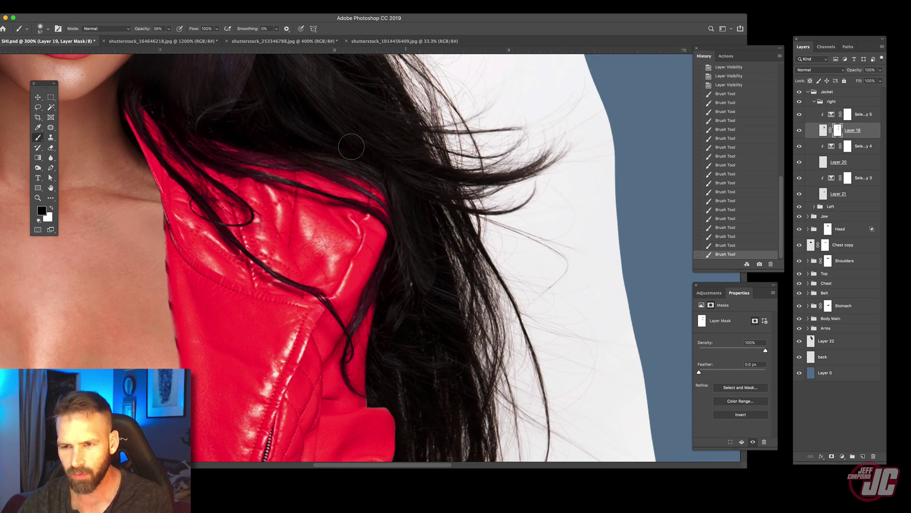
{"action": "mouse_move", "coordinate": [412, 223]}
{"action": "left_mouse_down"}
{"action": "mouse_move", "coordinate": [405, 136]}
{"action": "mouse_move", "coordinate": [405, 209]}
{"action": "left_mouse_up"}
{"action": "mouse_move", "coordinate": [414, 136]}
{"action": "left_mouse_down"}
{"action": "mouse_move", "coordinate": [404, 235]}
{"action": "mouse_move", "coordinate": [412, 196]}
{"action": "left_mouse_up"}
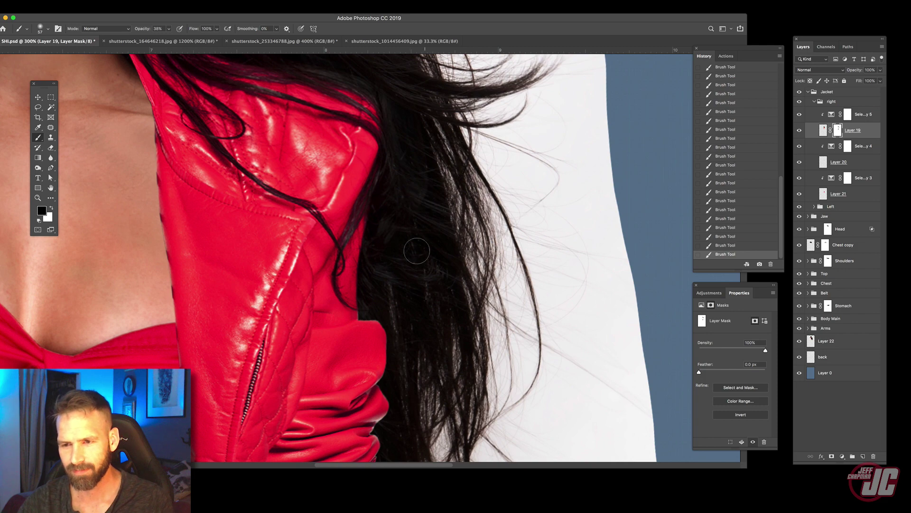
{"action": "left_click_drag", "start_coordinate": [423, 228], "coordinate": [409, 138]}
- Collapse the right and Jacket groups, then link and select the Head group's layer mask
{"action": "left_click_drag", "start_coordinate": [413, 185], "coordinate": [413, 356]}
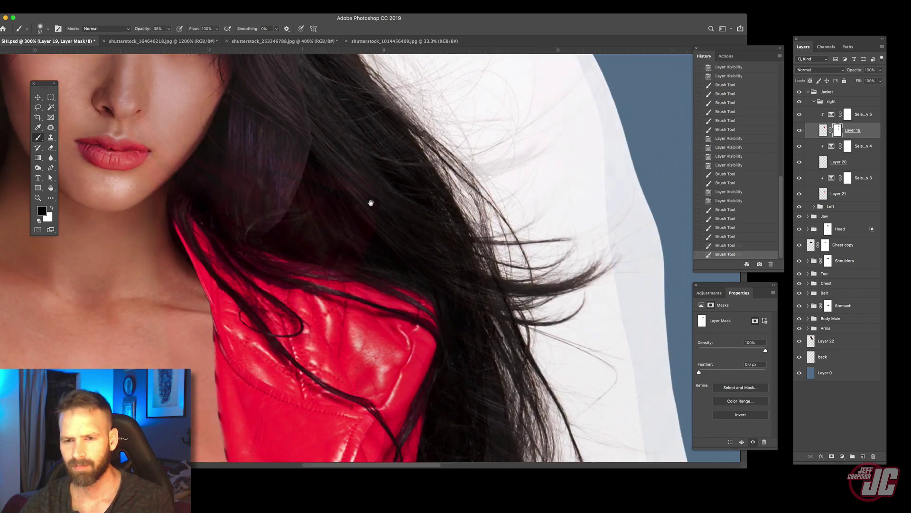
{"action": "left_click_drag", "start_coordinate": [263, 79], "coordinate": [447, 261]}
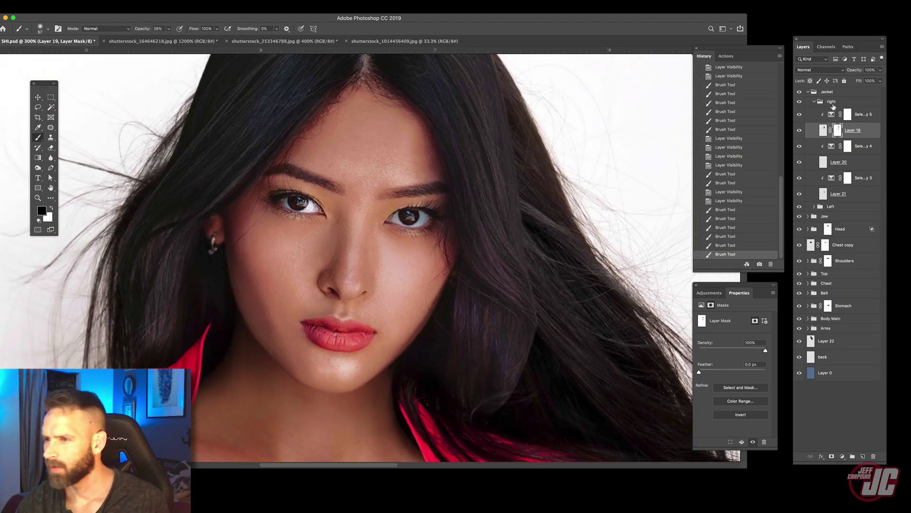
{"action": "left_click", "coordinate": [816, 101]}
{"action": "left_click", "coordinate": [808, 92]}
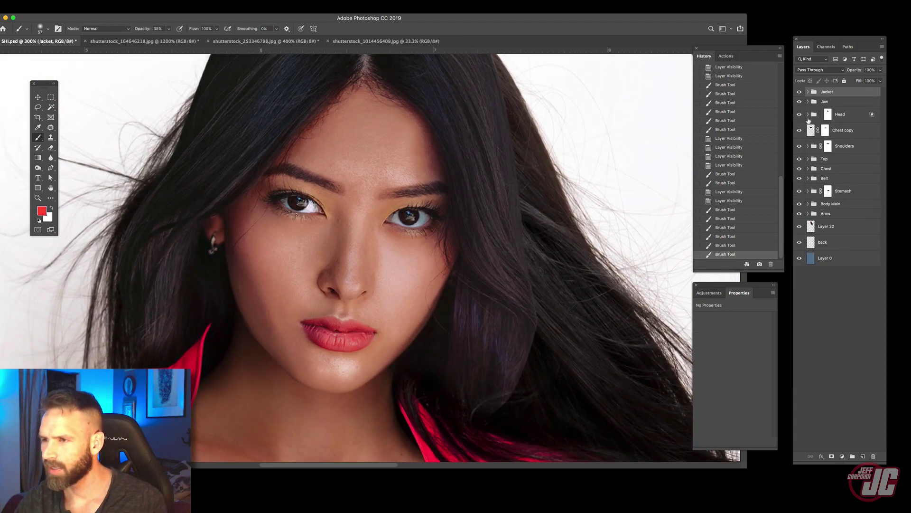
{"action": "left_click", "coordinate": [808, 114]}
{"action": "left_click", "coordinate": [820, 114]}
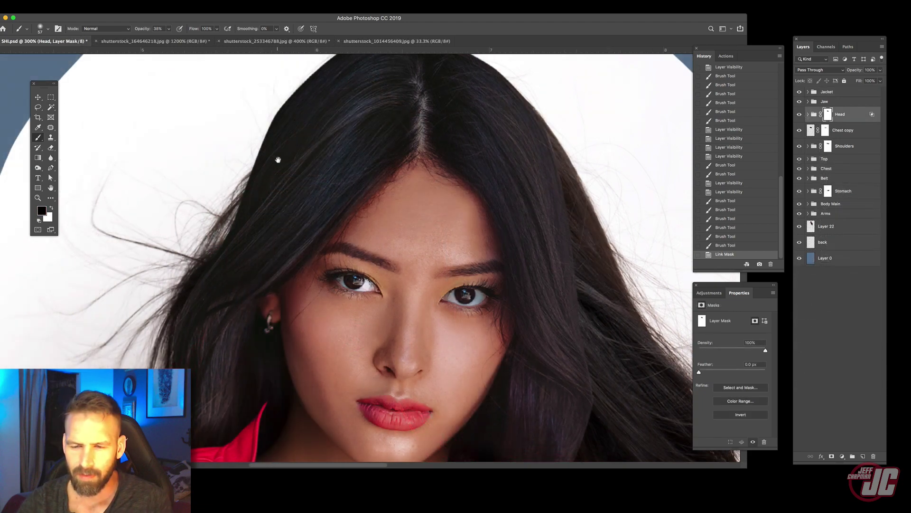
- Brush black on the Head mask along the hair's outer edge from the crown down to the ear with the earring
{"action": "left_click_drag", "start_coordinate": [279, 159], "coordinate": [348, 192]}
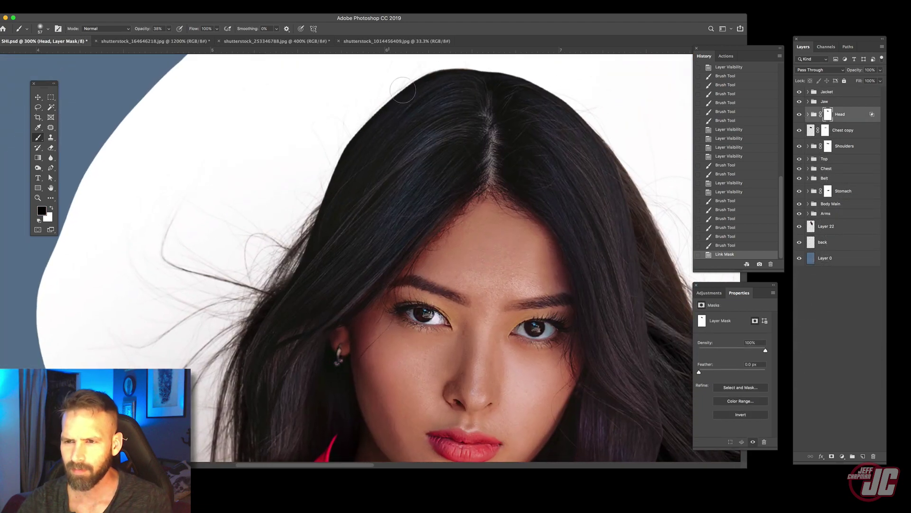
{"action": "left_click_drag", "start_coordinate": [405, 92], "coordinate": [325, 173]}
{"action": "left_click_drag", "start_coordinate": [356, 145], "coordinate": [277, 256]}
{"action": "left_click_drag", "start_coordinate": [360, 124], "coordinate": [314, 225]}
{"action": "mouse_move", "coordinate": [339, 159]}
{"action": "left_mouse_down"}
{"action": "mouse_move", "coordinate": [304, 226]}
{"action": "mouse_move", "coordinate": [314, 245]}
{"action": "left_mouse_up"}
{"action": "mouse_move", "coordinate": [332, 181]}
{"action": "left_mouse_down"}
{"action": "mouse_move", "coordinate": [303, 260]}
{"action": "mouse_move", "coordinate": [309, 247]}
{"action": "left_mouse_up"}
{"action": "left_click_drag", "start_coordinate": [313, 244], "coordinate": [346, 145]}
{"action": "mouse_move", "coordinate": [316, 190]}
{"action": "left_mouse_down"}
{"action": "mouse_move", "coordinate": [276, 242]}
{"action": "mouse_move", "coordinate": [268, 276]}
{"action": "left_mouse_up"}
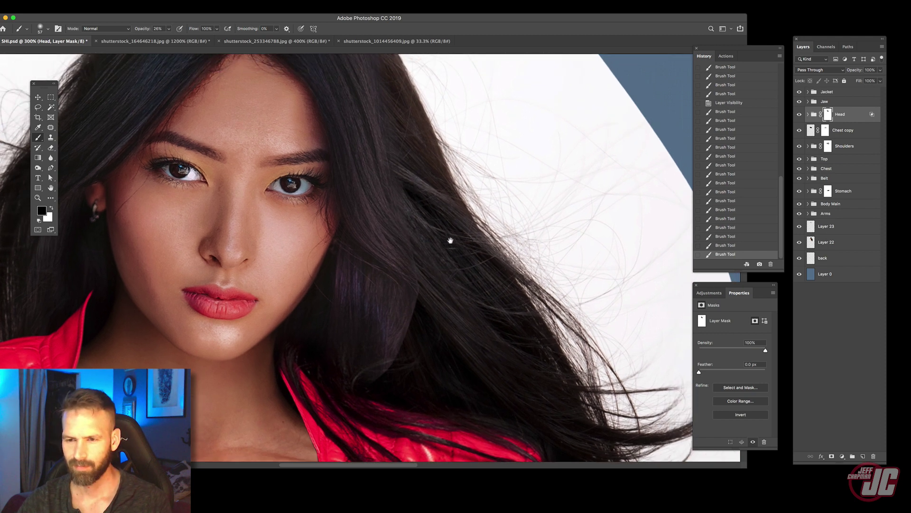
- Adjust the brush size and paint black on the Head mask to blend the hair beside the cheek into the flowing strands
{"action": "right_click", "coordinate": [449, 240]}
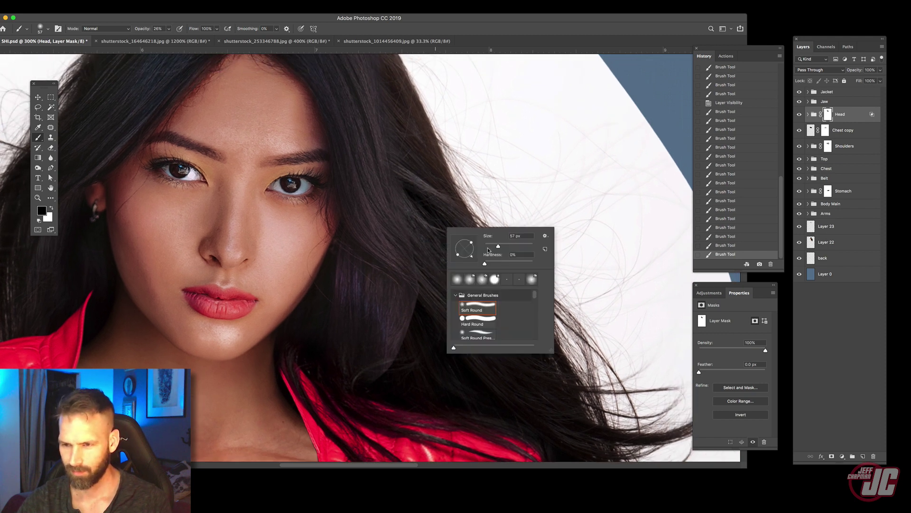
{"action": "left_click_drag", "start_coordinate": [480, 247], "coordinate": [493, 248]}
{"action": "key", "text": "Return"}
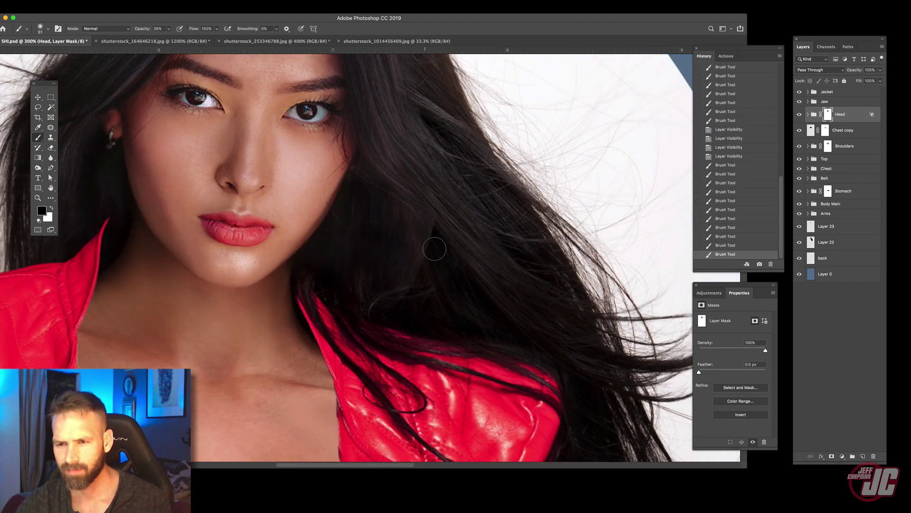
{"action": "left_click_drag", "start_coordinate": [423, 239], "coordinate": [432, 289]}
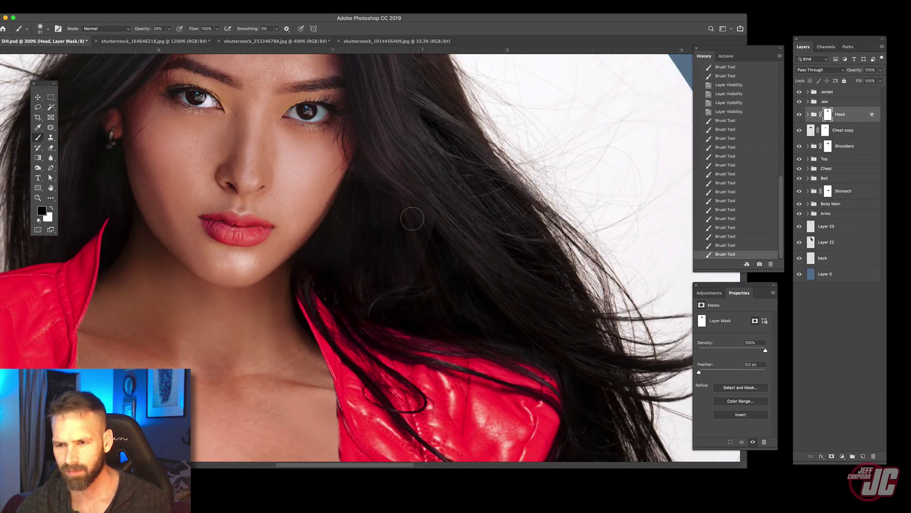
{"action": "left_click_drag", "start_coordinate": [412, 219], "coordinate": [429, 237]}
{"action": "left_click_drag", "start_coordinate": [429, 237], "coordinate": [471, 271]}
{"action": "mouse_move", "coordinate": [395, 215]}
{"action": "left_mouse_down"}
{"action": "mouse_move", "coordinate": [352, 186]}
{"action": "mouse_move", "coordinate": [390, 227]}
{"action": "left_mouse_up"}
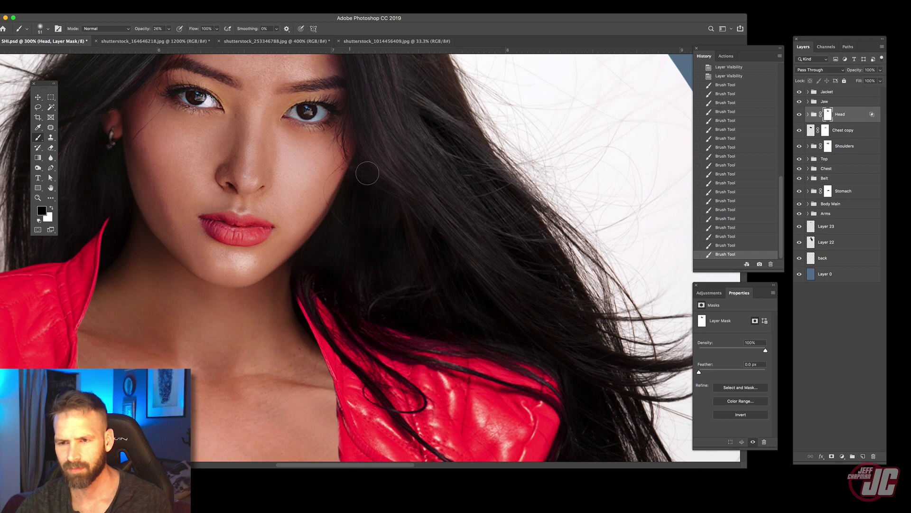
{"action": "left_click_drag", "start_coordinate": [368, 173], "coordinate": [409, 292]}
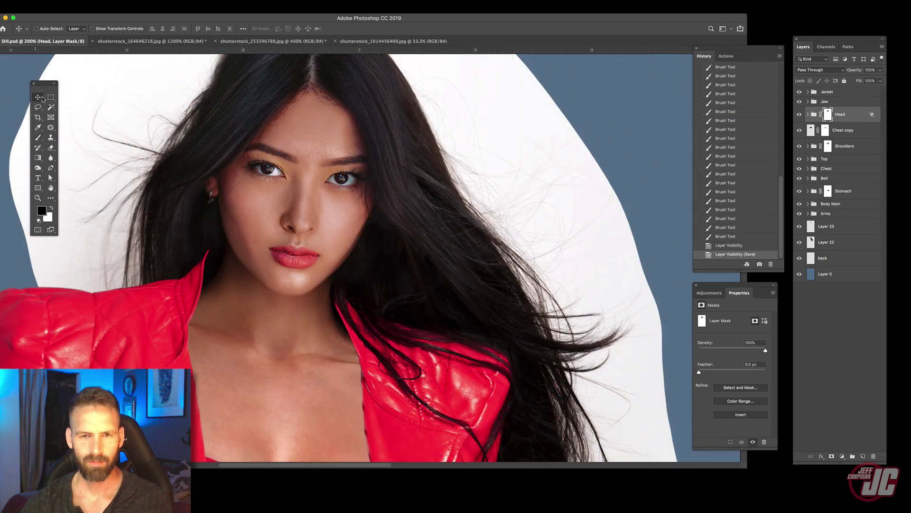
- Select the pasted hair on Layer 22 and open it in the Liquify filter
{"action": "left_click_drag", "start_coordinate": [251, 131], "coordinate": [281, 182]}
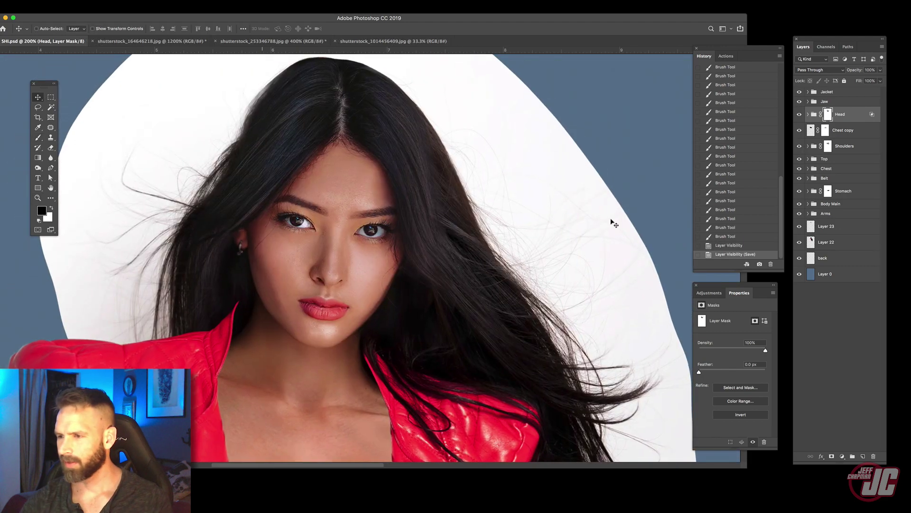
{"action": "left_click", "coordinate": [838, 244]}
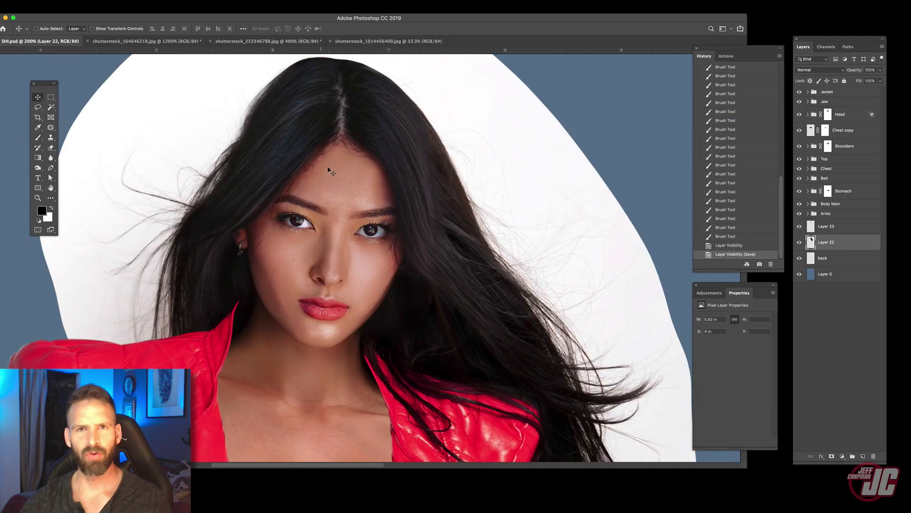
{"action": "left_click_drag", "start_coordinate": [370, 173], "coordinate": [367, 199]}
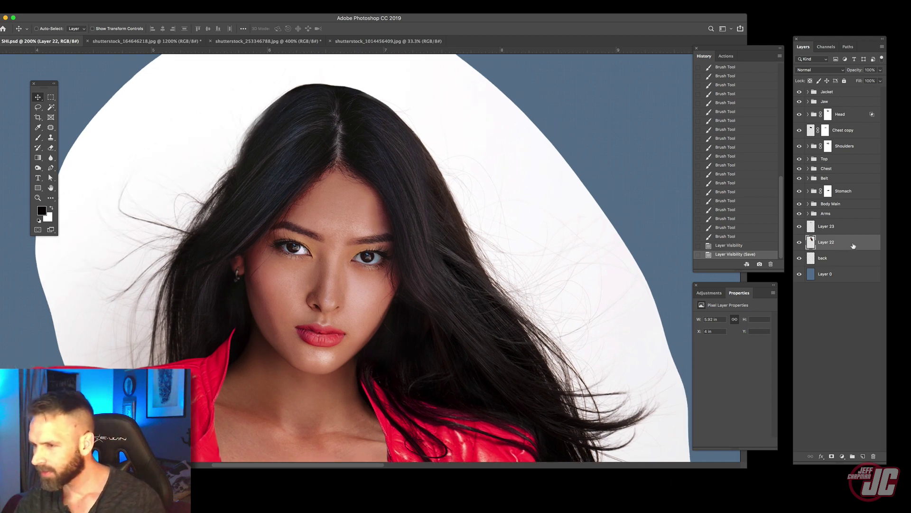
{"action": "left_click", "coordinate": [150, 1]}
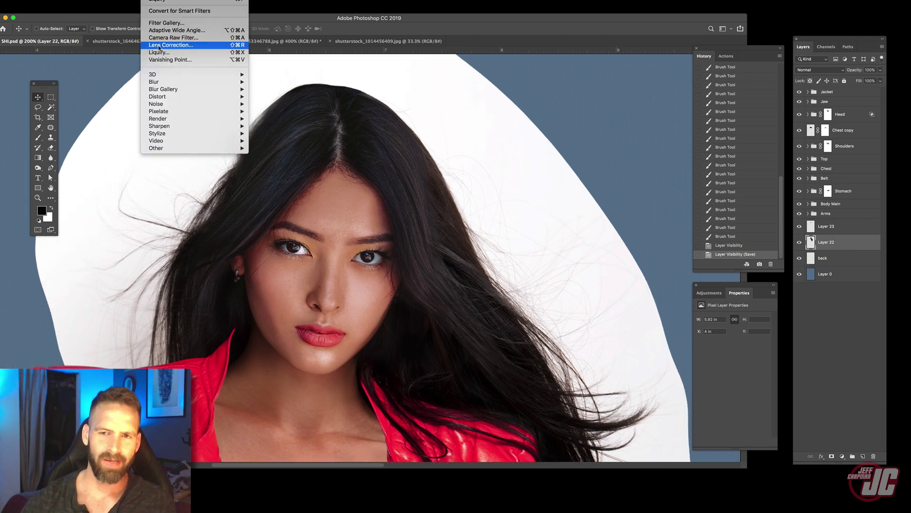
{"action": "left_click", "coordinate": [168, 55]}
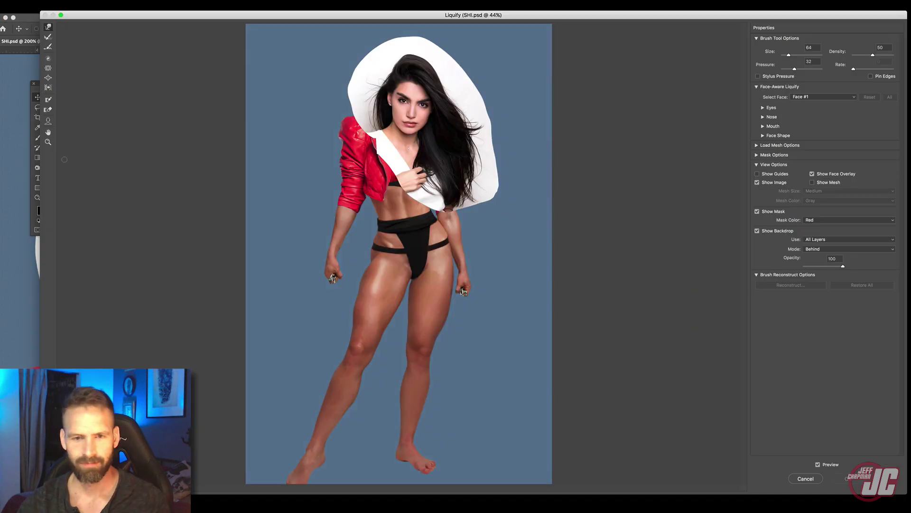
- Show the Head layers as the Liquify backdrop in front of the hair at 79 opacity
{"action": "left_click", "coordinate": [48, 142]}
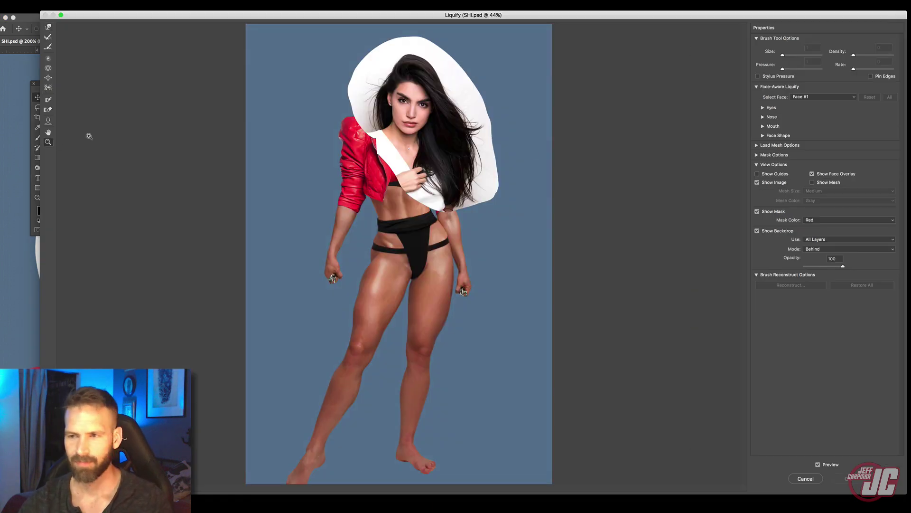
{"action": "left_click", "coordinate": [858, 244]}
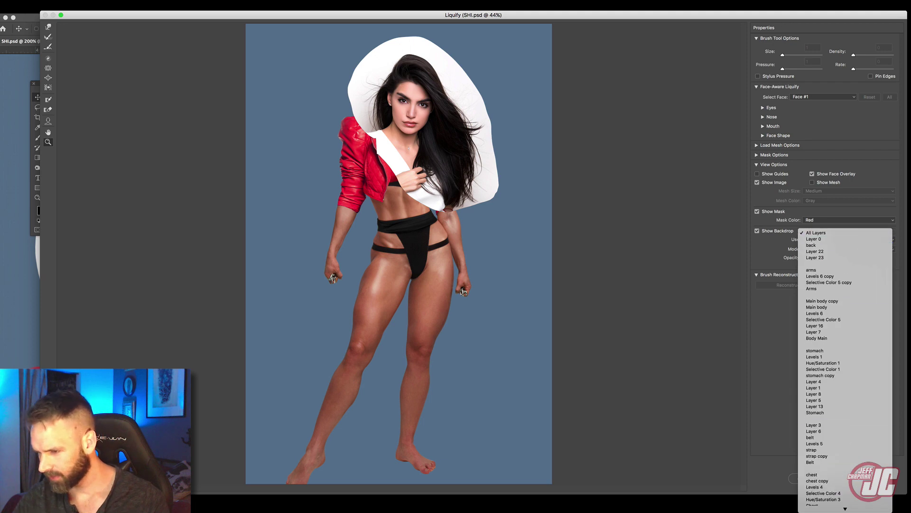
{"action": "scroll", "coordinate": [835, 475], "scroll_direction": "down", "scroll_amount": 6}
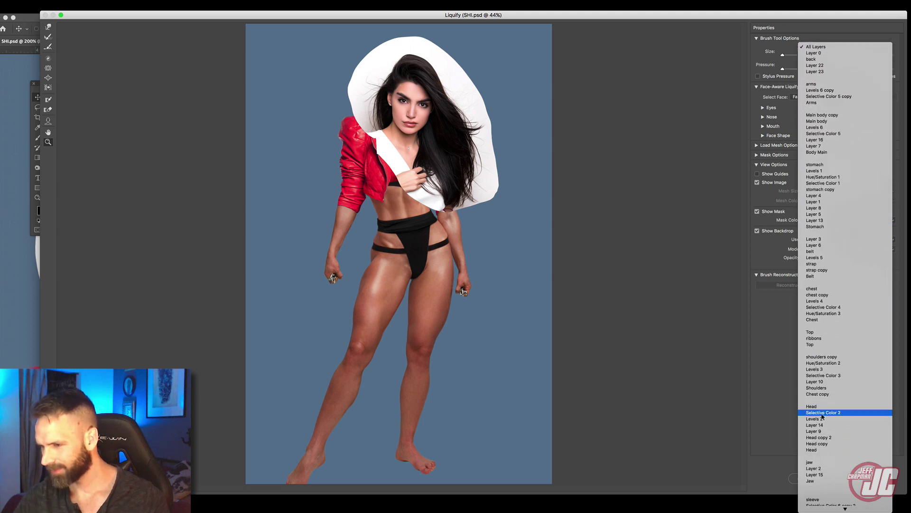
{"action": "left_click", "coordinate": [819, 407]}
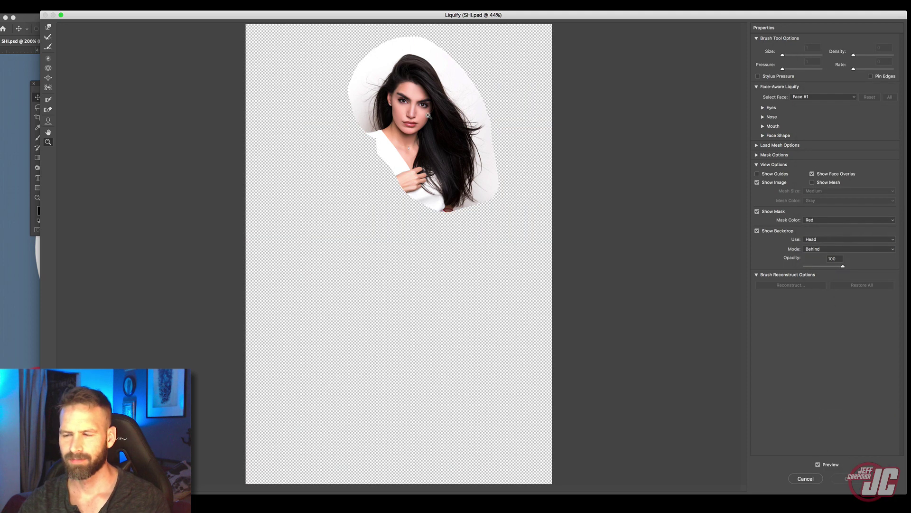
{"action": "left_click", "coordinate": [839, 250]}
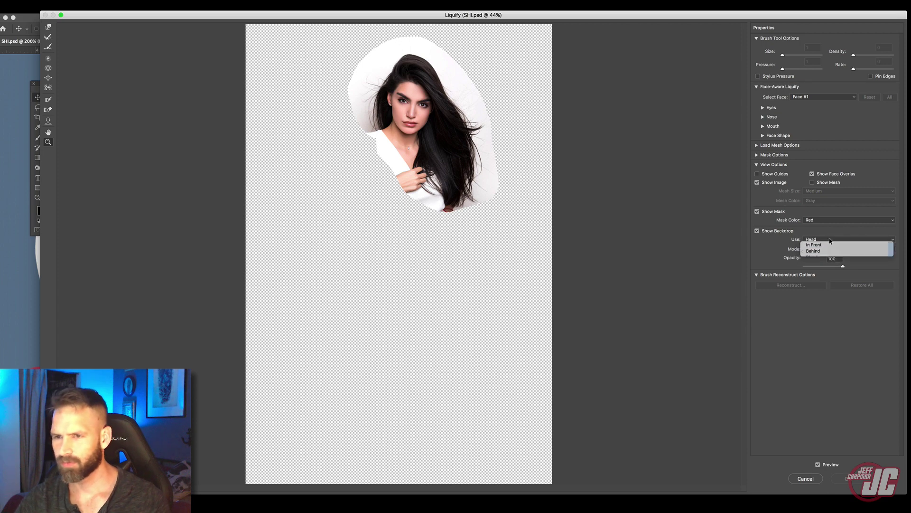
{"action": "left_click", "coordinate": [838, 243]}
{"action": "left_click", "coordinate": [413, 112]}
{"action": "left_click", "coordinate": [408, 116]}
{"action": "left_click", "coordinate": [404, 125]}
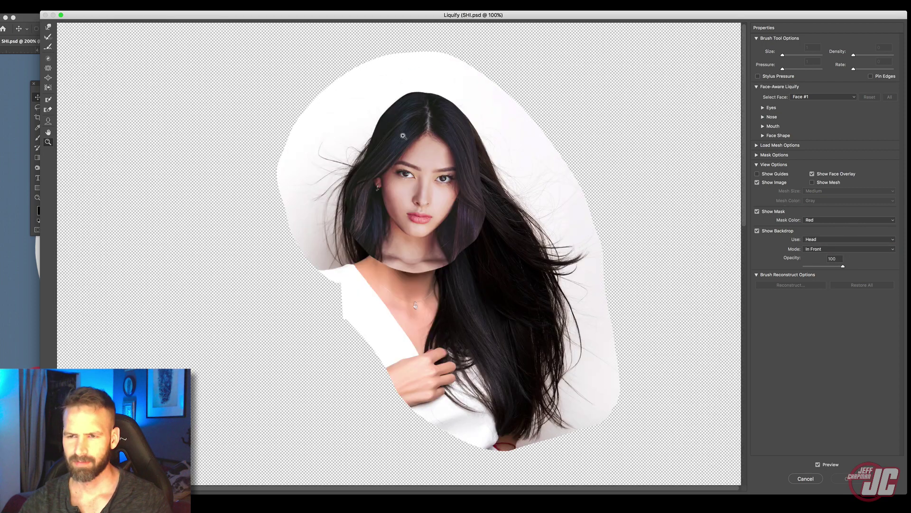
{"action": "left_click", "coordinate": [413, 160]}
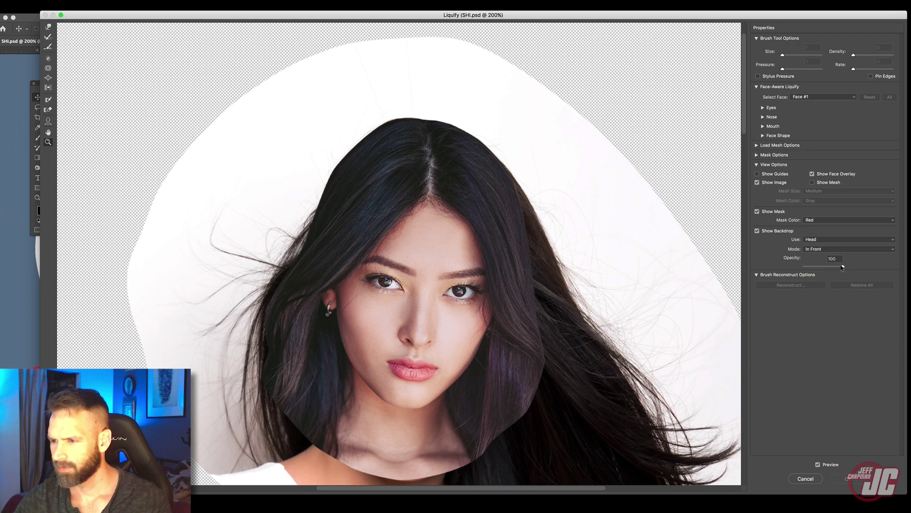
{"action": "left_click_drag", "start_coordinate": [843, 267], "coordinate": [836, 266]}
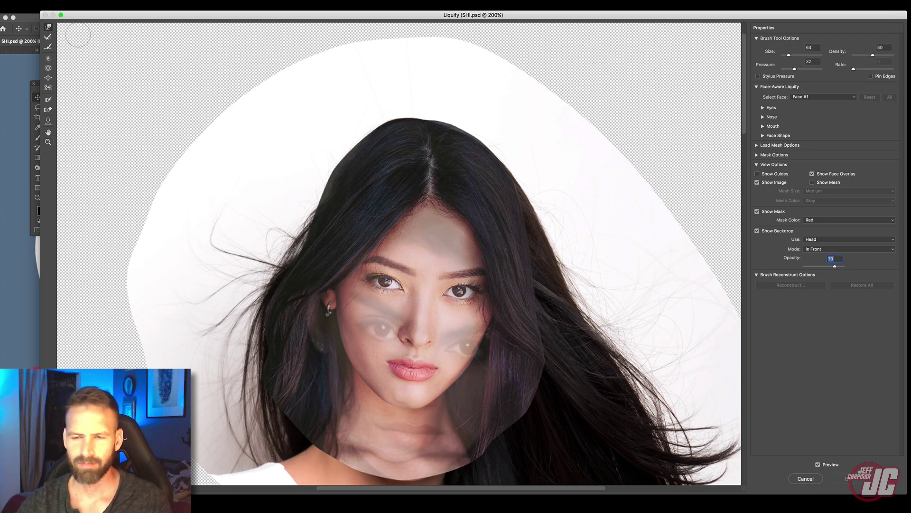
- Warp the pasted hair beside the face with a size 507 Liquify brush to match the Head's hair, and apply the filter
{"action": "left_click_drag", "start_coordinate": [793, 57], "coordinate": [800, 57]}
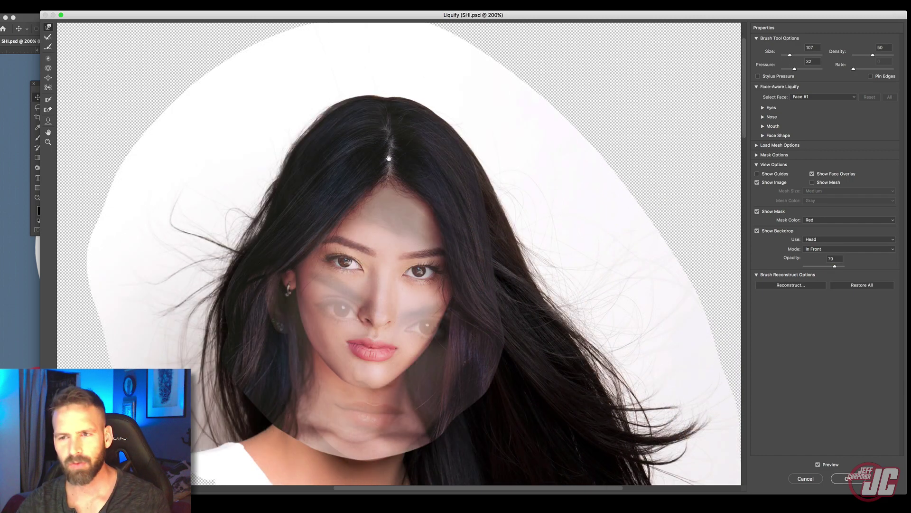
{"action": "left_click_drag", "start_coordinate": [389, 158], "coordinate": [385, 142]}
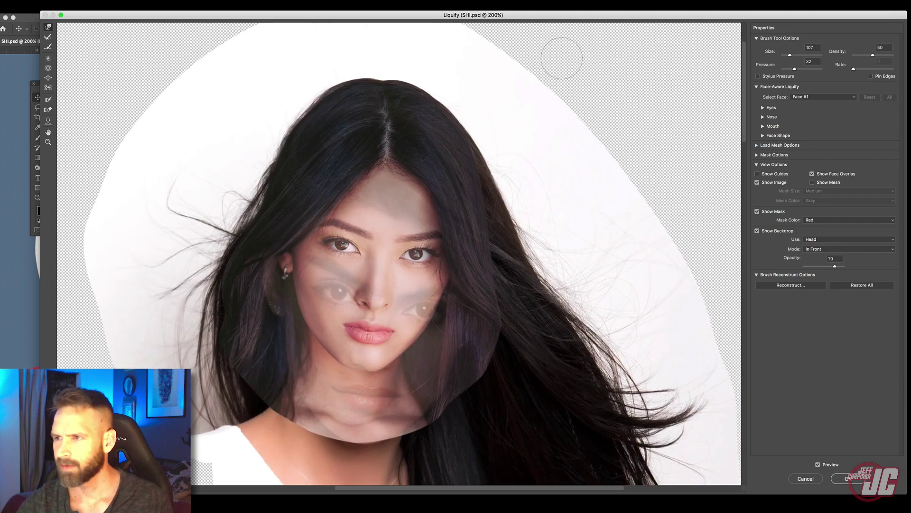
{"action": "left_click_drag", "start_coordinate": [429, 236], "coordinate": [392, 131]}
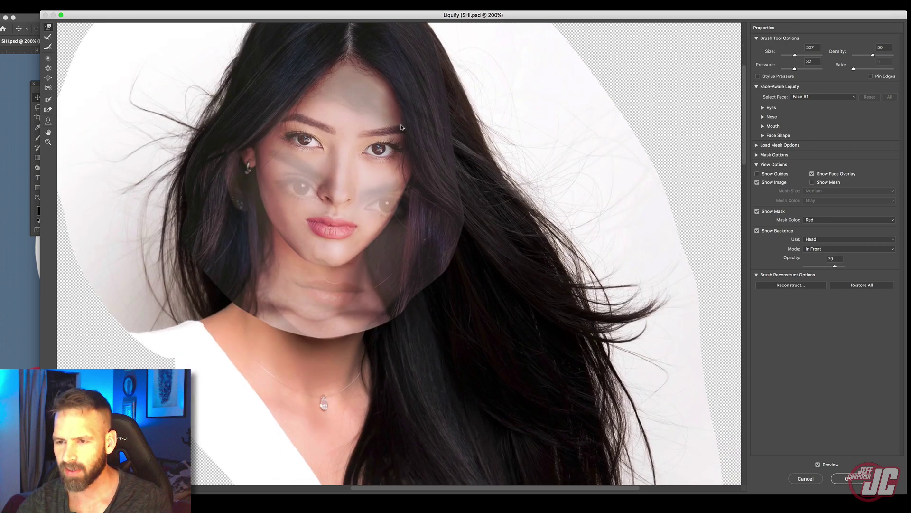
{"action": "left_click_drag", "start_coordinate": [407, 65], "coordinate": [447, 95]}
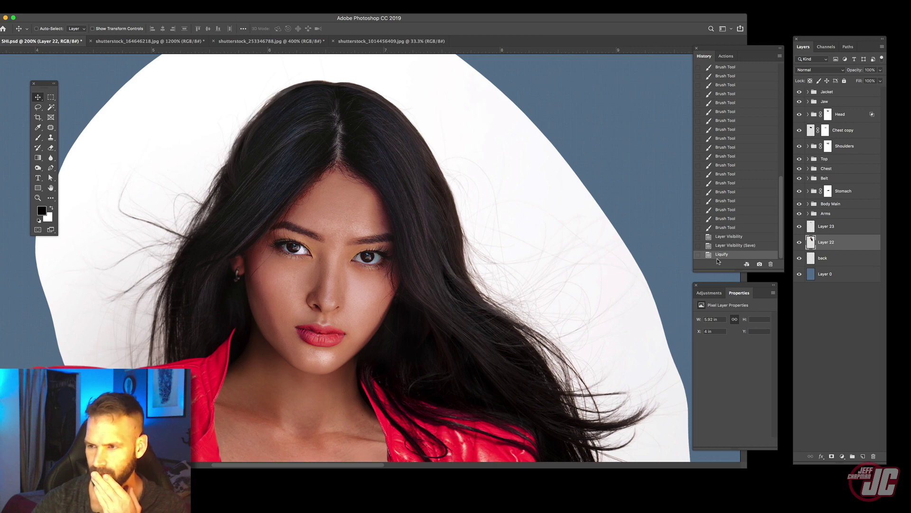
- Compare the hair before and after the Liquify edit, and with Layer 22 hidden and shown
{"action": "left_click", "coordinate": [732, 246]}
{"action": "left_click", "coordinate": [730, 253]}
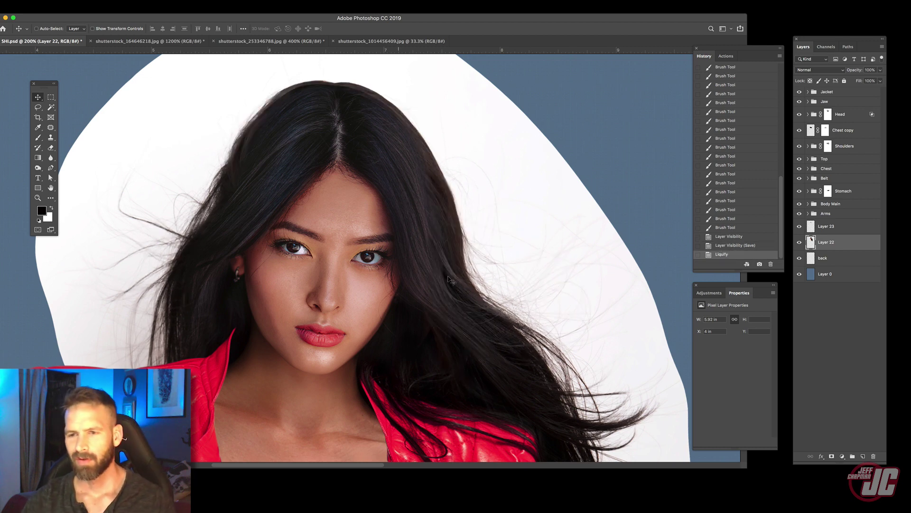
{"action": "left_click_drag", "start_coordinate": [404, 253], "coordinate": [432, 240]}
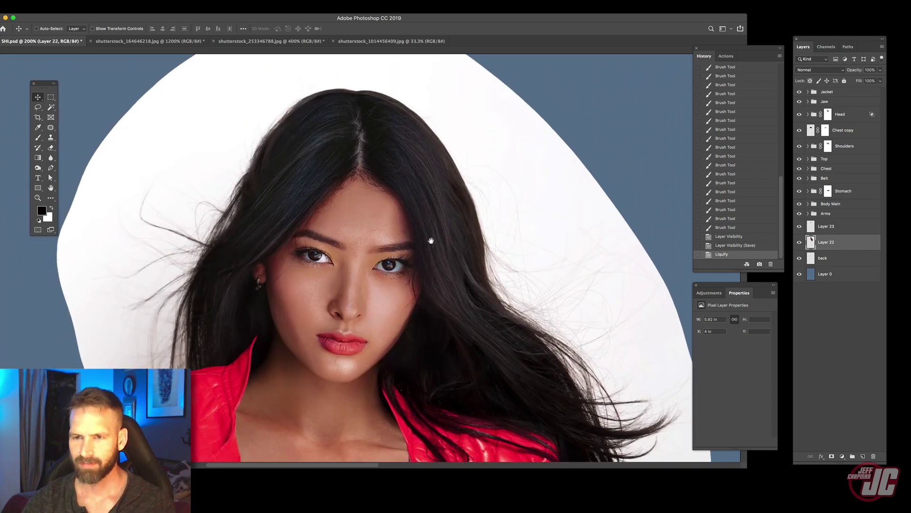
{"action": "left_click", "coordinate": [799, 242]}
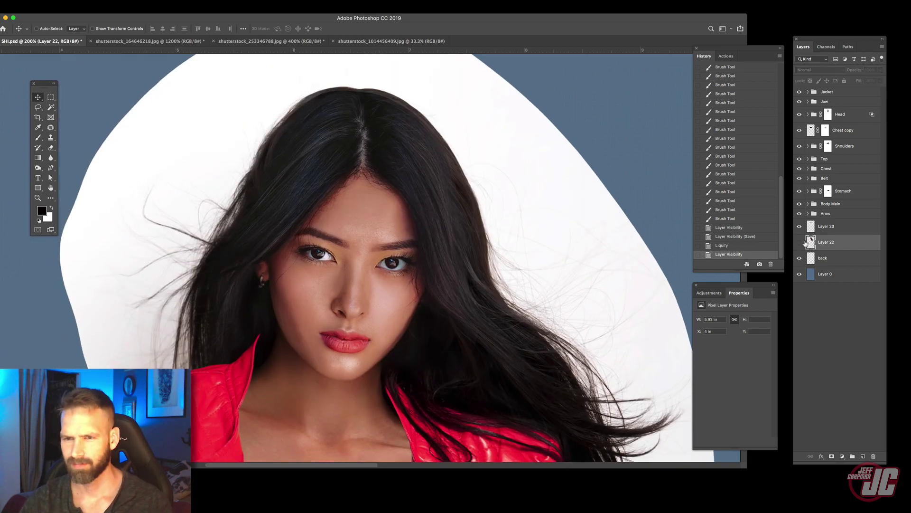
{"action": "left_click", "coordinate": [799, 242]}
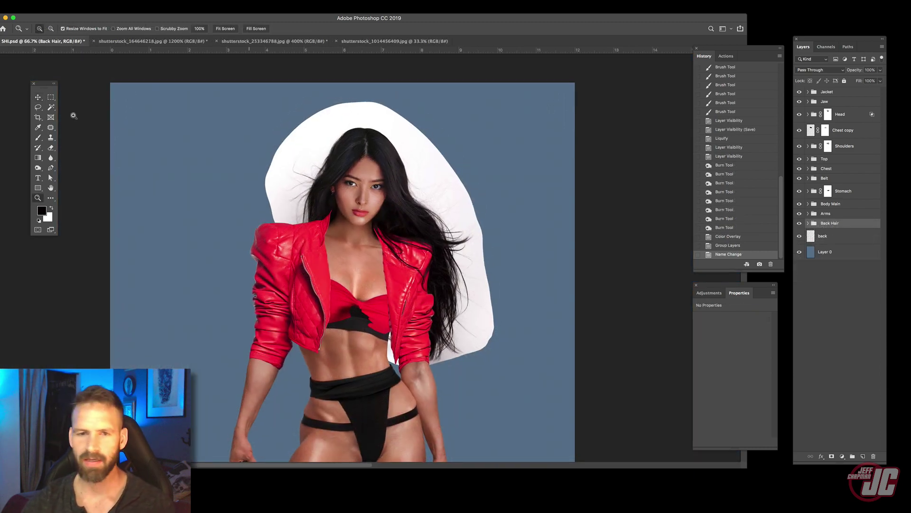
- Examine the Shi comic reference illustrations in Preview for the costume's jacket design, and put the image window away
{"action": "left_click", "coordinate": [38, 97]}
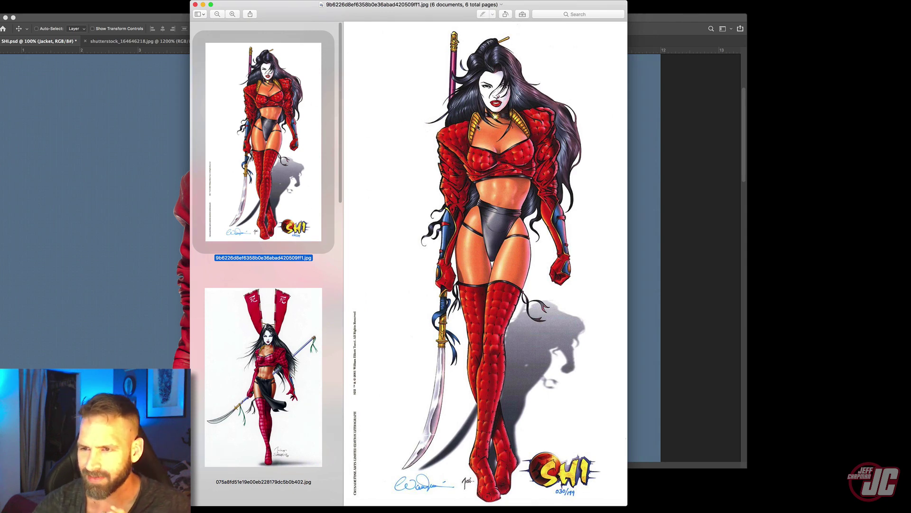
{"action": "key", "text": "Down"}
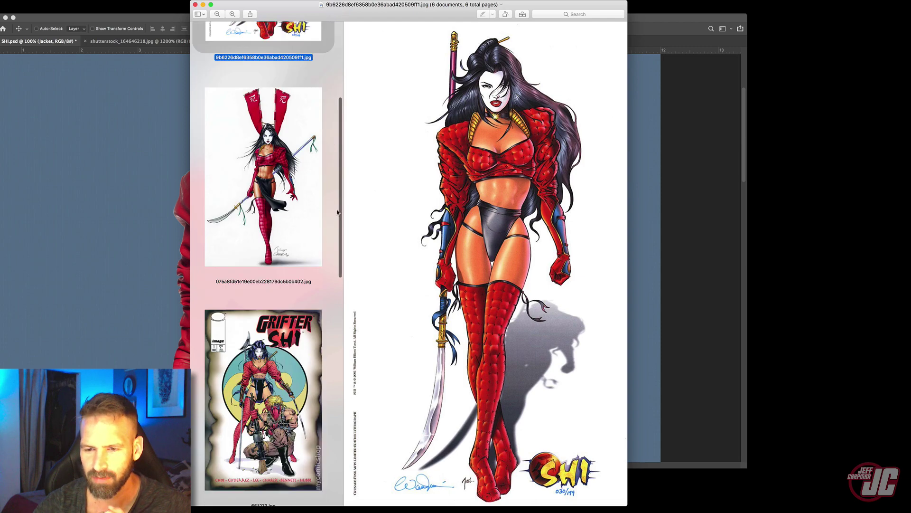
{"action": "key", "text": "Down"}
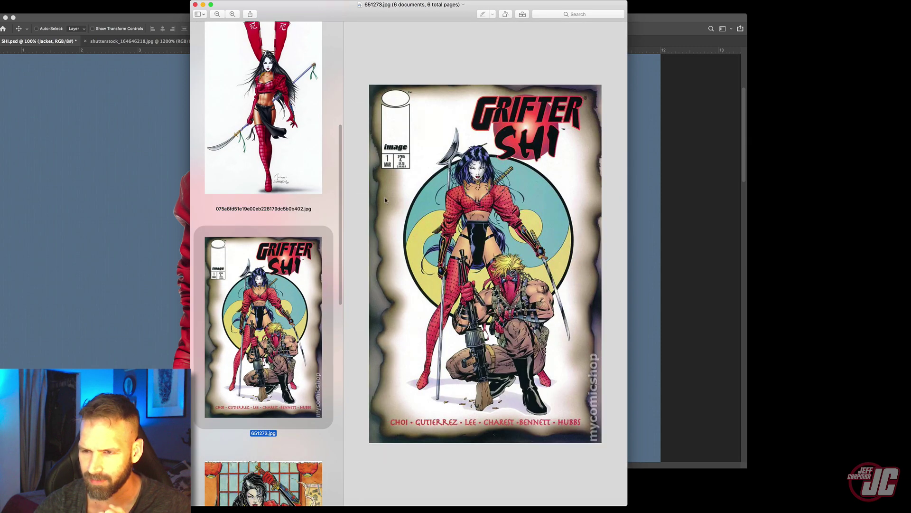
{"action": "scroll", "coordinate": [333, 411], "scroll_direction": "down", "scroll_amount": 10}
{"action": "scroll", "coordinate": [327, 418], "scroll_direction": "up", "scroll_amount": 10}
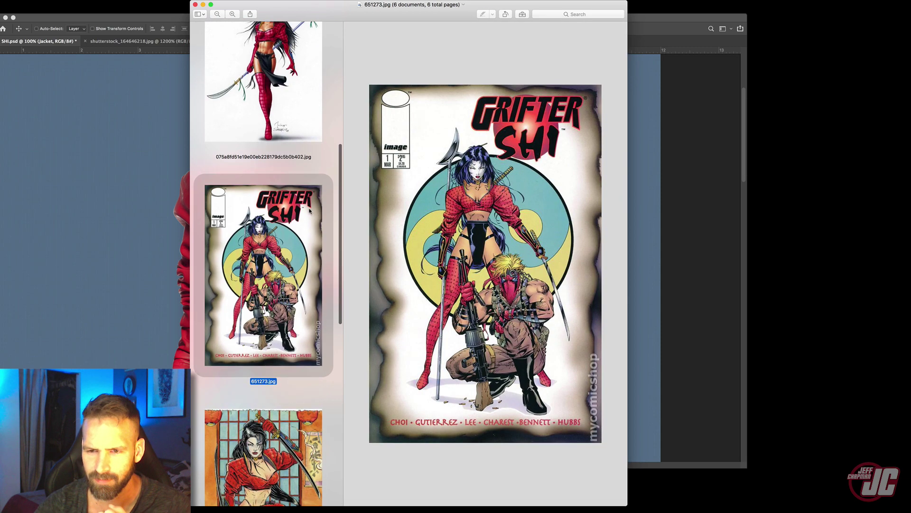
{"action": "left_click", "coordinate": [312, 173]}
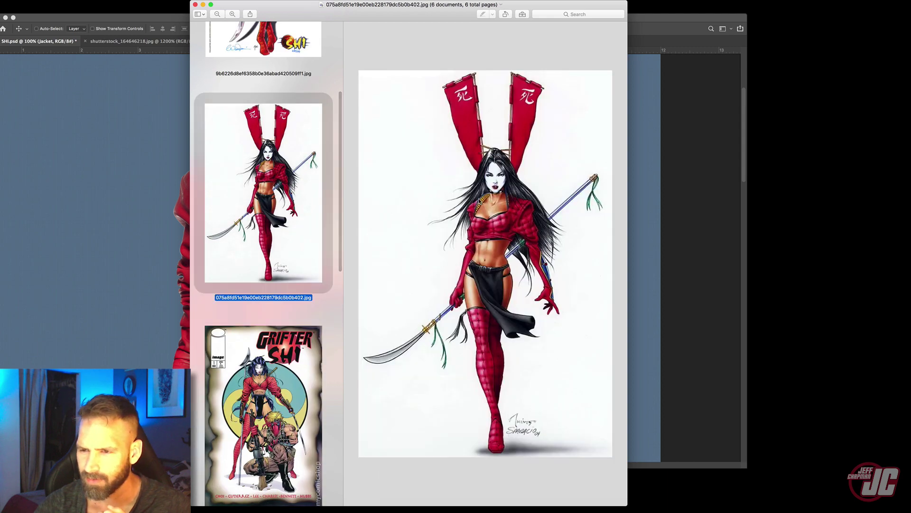
{"action": "scroll", "coordinate": [343, 135], "scroll_direction": "up", "scroll_amount": 4}
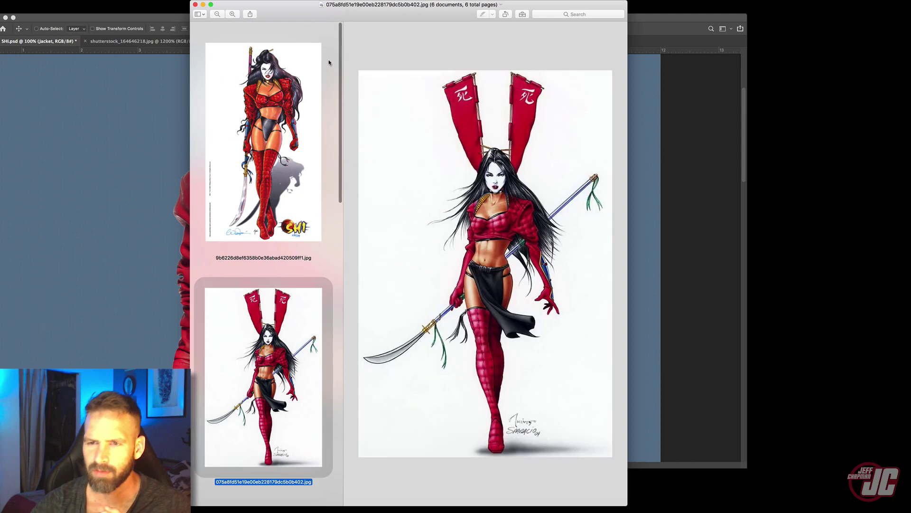
{"action": "left_click", "coordinate": [203, 5]}
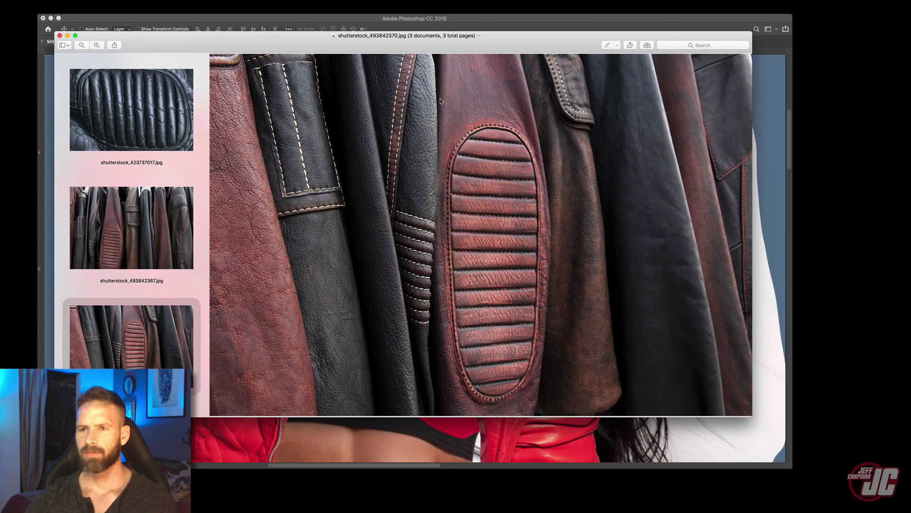
- Compare the leather jacket stock photos in Preview and open shutterstock_493842370.jpg in Photoshop
{"action": "left_click_drag", "start_coordinate": [396, 46], "coordinate": [401, 64]}
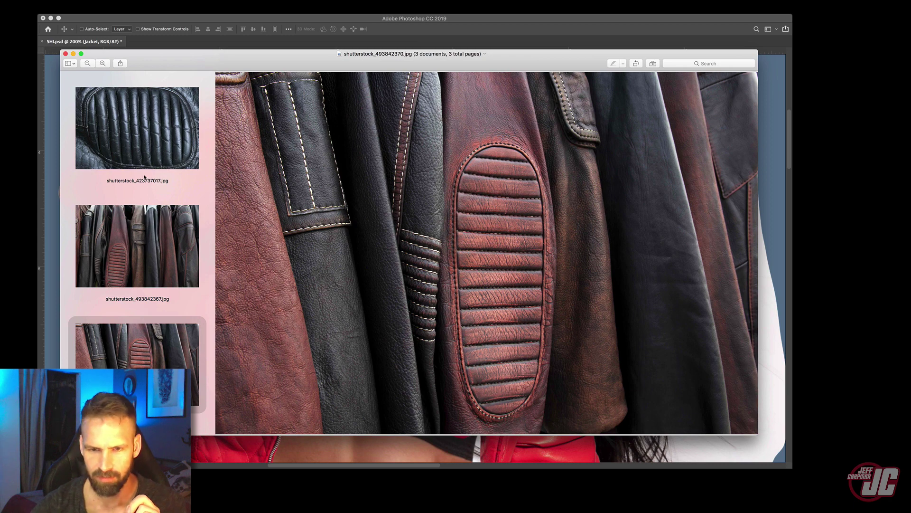
{"action": "left_click", "coordinate": [129, 256]}
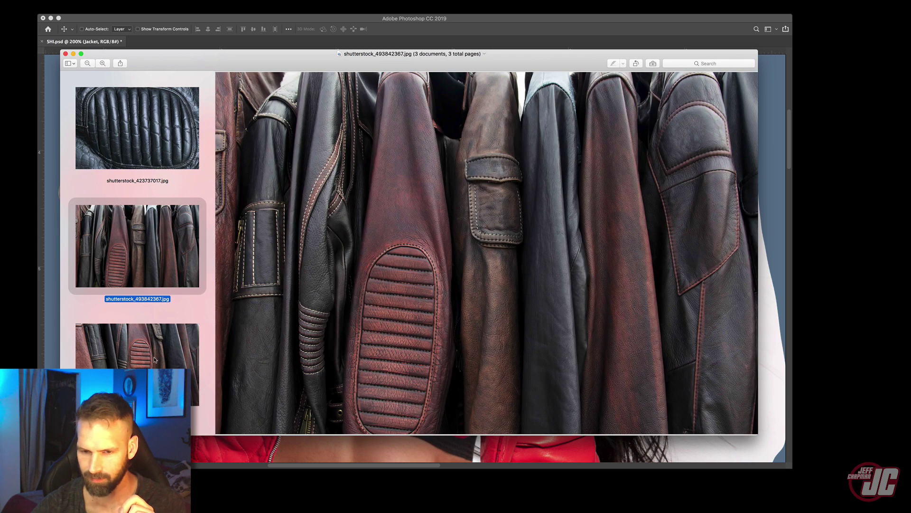
{"action": "left_click", "coordinate": [156, 362]}
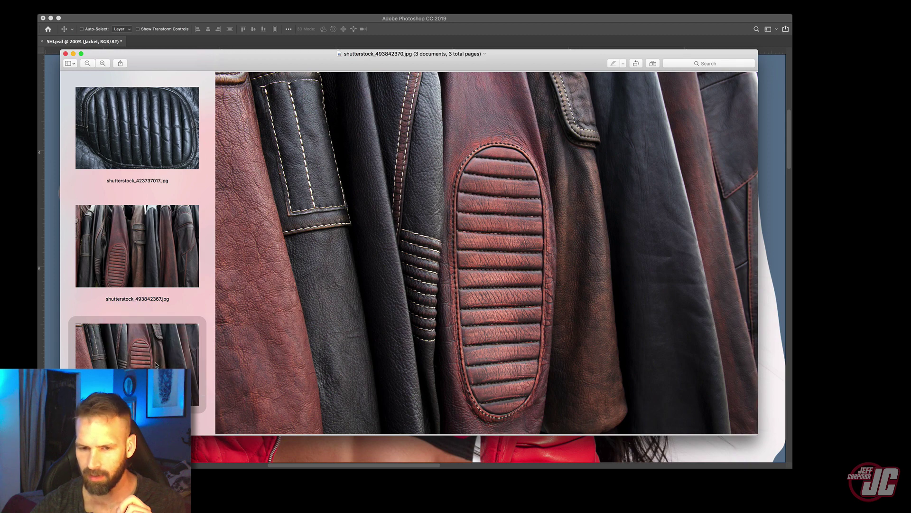
{"action": "left_click_drag", "start_coordinate": [156, 362], "coordinate": [297, 502]}
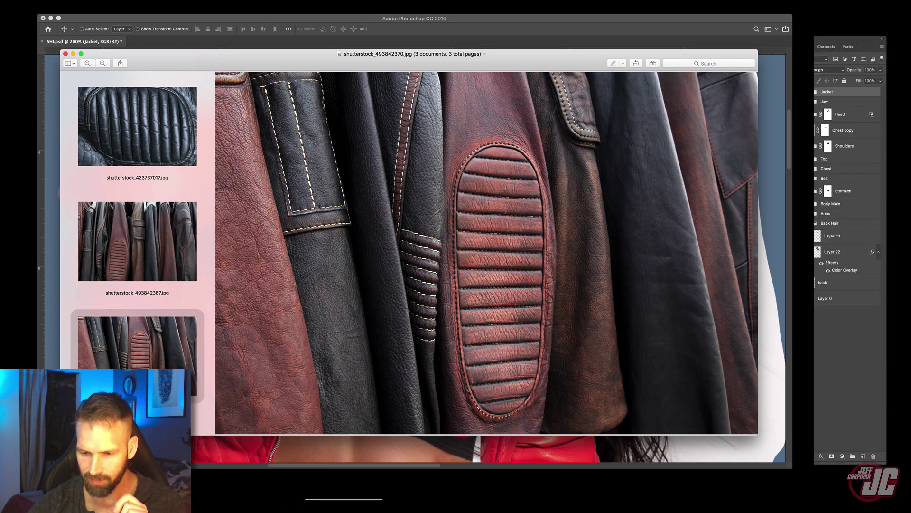
- Trace a closed Pen path around the ribbed red leather elbow patch, following its stitched border
{"action": "key", "text": "z"}
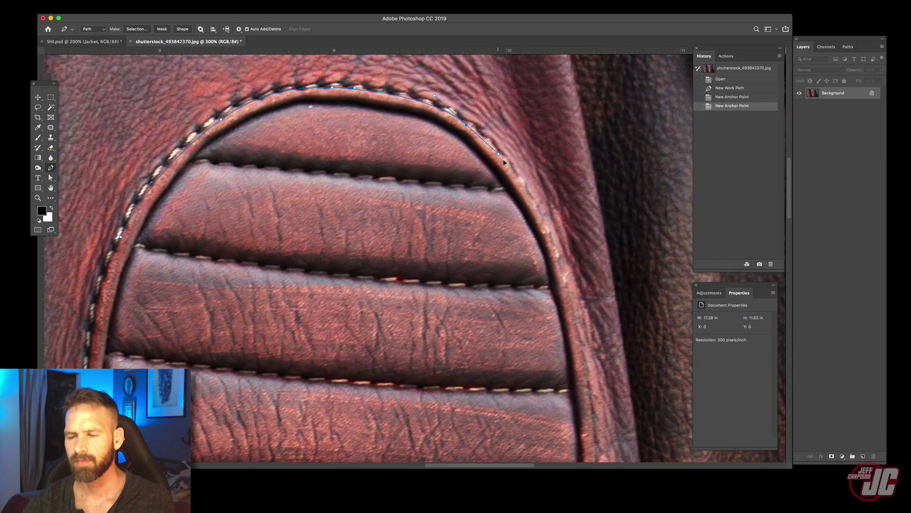
{"action": "left_click", "coordinate": [497, 155]}
{"action": "scroll", "coordinate": [489, 166], "scroll_direction": "down", "scroll_amount": 5}
{"action": "scroll", "coordinate": [489, 166], "scroll_direction": "right", "scroll_amount": 4}
{"action": "left_click_drag", "start_coordinate": [489, 179], "coordinate": [502, 239]}
{"action": "scroll", "coordinate": [494, 79], "scroll_direction": "down", "scroll_amount": 5}
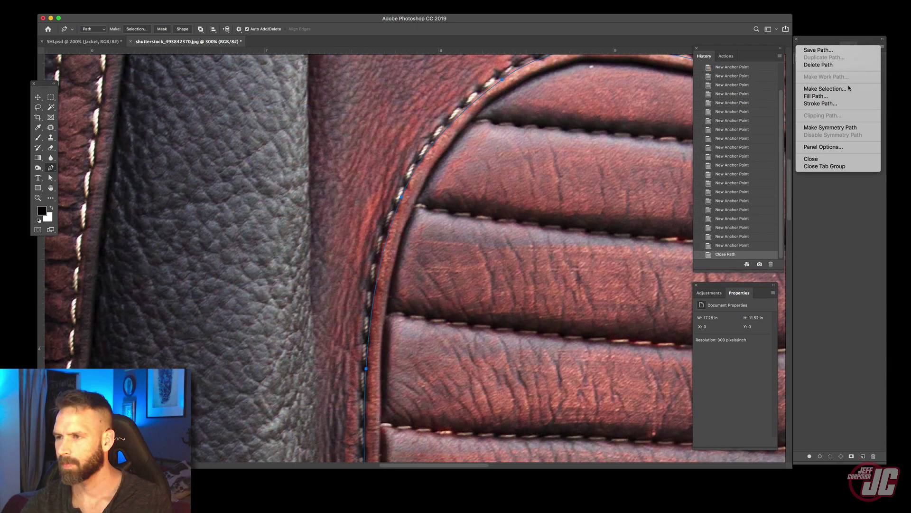
- Make a new anti-aliased selection from the patch's work path with a feather radius of 1 pixel
{"action": "left_click", "coordinate": [850, 88]}
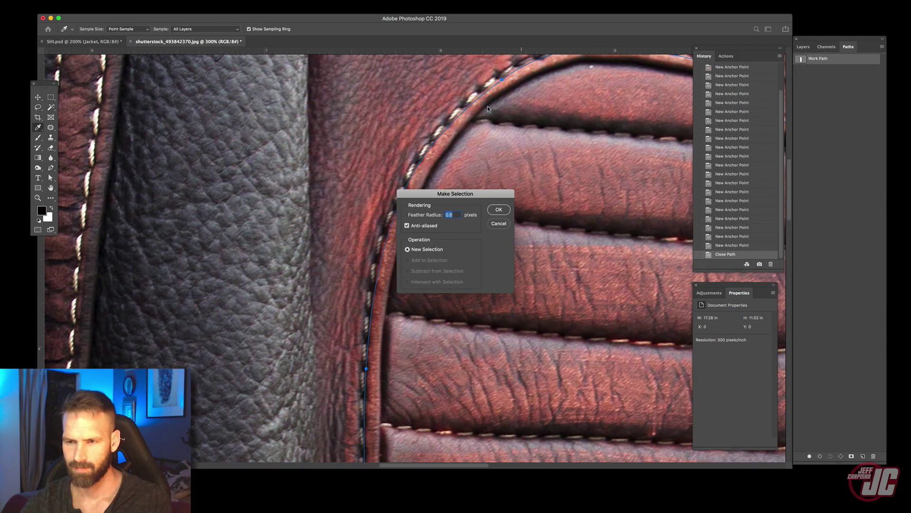
{"action": "type", "text": "1"}
{"action": "key", "text": "Return"}
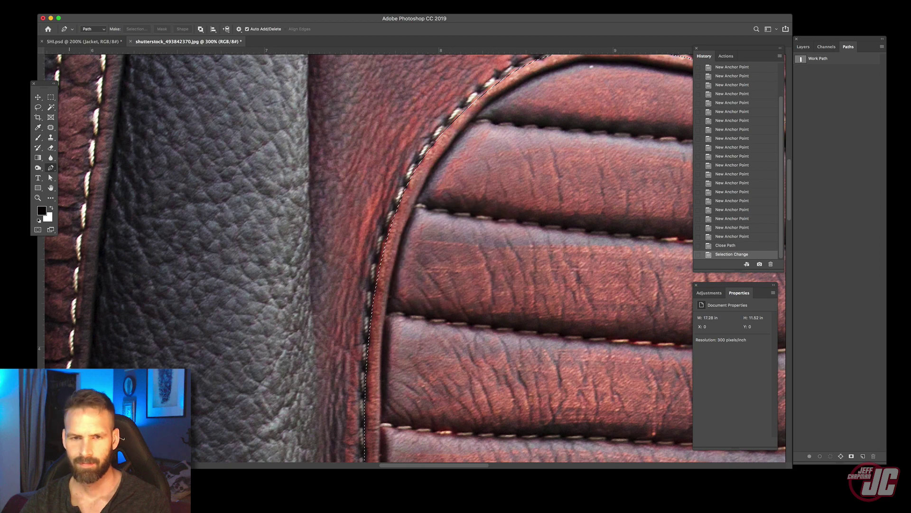
- Paste the selected leather patch into the Jacket group of SHI.psd
{"action": "key", "text": "v"}
{"action": "key", "text": "ctrl+Tab"}
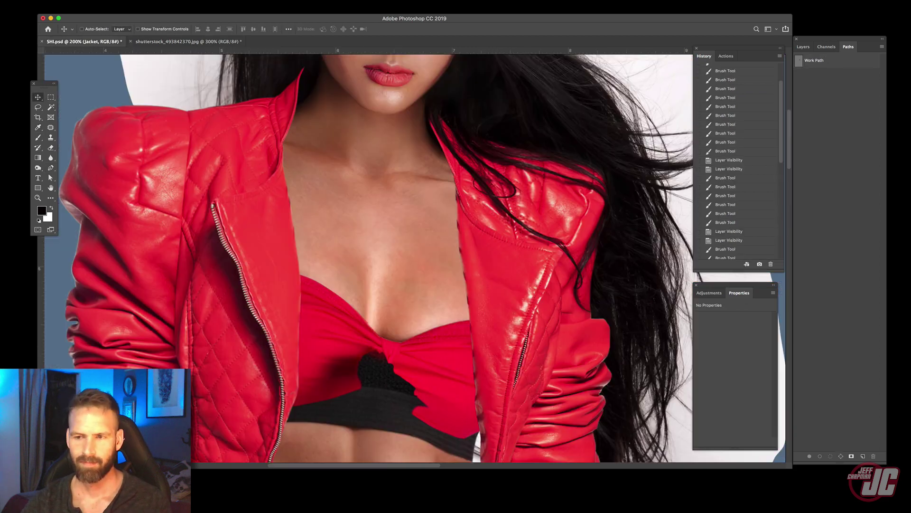
{"action": "left_click", "coordinate": [803, 47]}
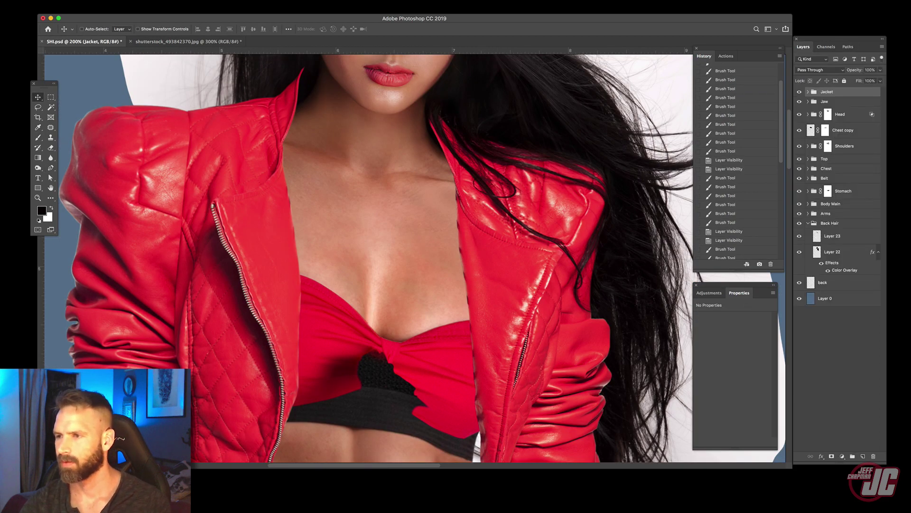
{"action": "key", "text": "ctrl+v"}
- Scale down and rotate the pasted leather patch with Free Transform to lie along the jacket lapel beside the zipper
{"action": "key", "text": "ctrl+t"}
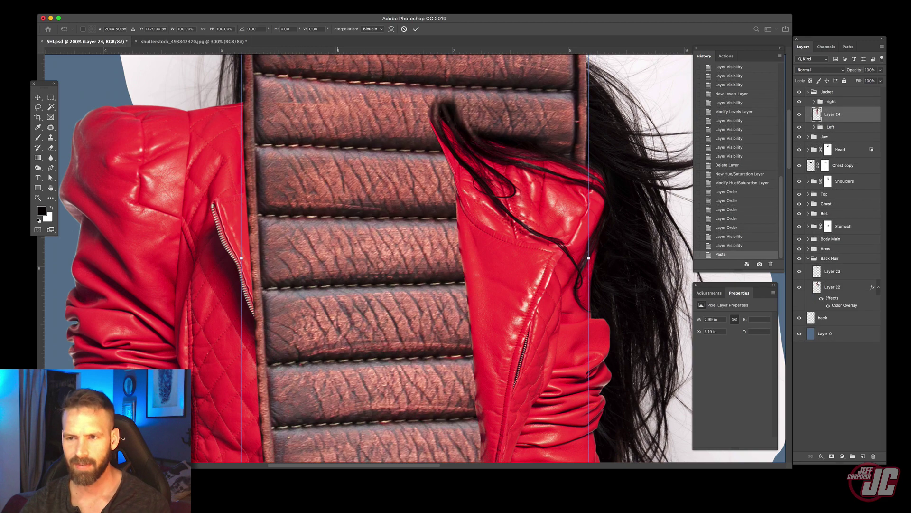
{"action": "left_click_drag", "start_coordinate": [394, 142], "coordinate": [317, 296]}
{"action": "left_click_drag", "start_coordinate": [369, 130], "coordinate": [324, 300]}
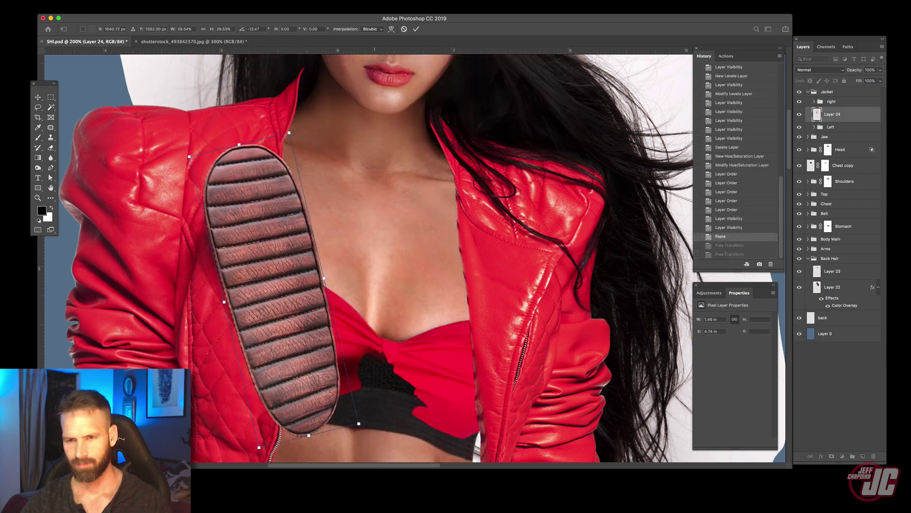
{"action": "left_click_drag", "start_coordinate": [375, 168], "coordinate": [393, 167]}
{"action": "key", "text": "Return"}
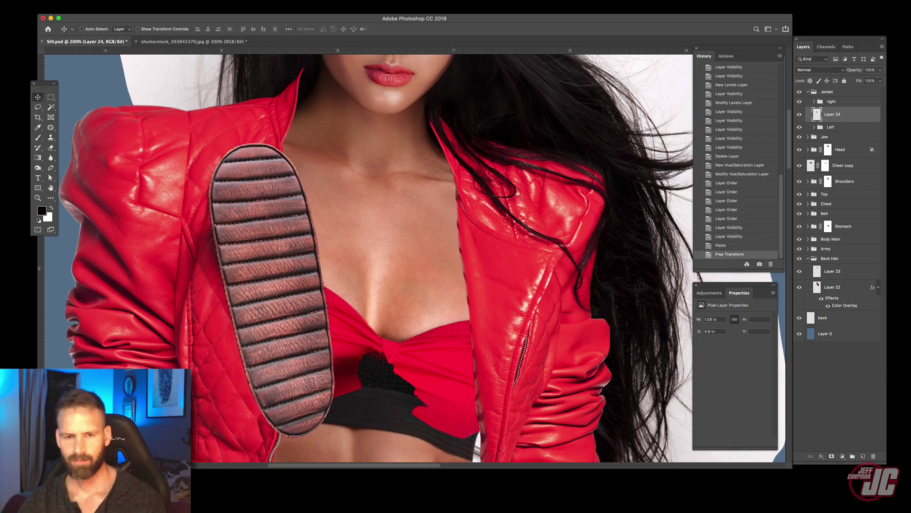
- Lower the leather patch layer's opacity to 65% to see the zipper and lapel underneath
{"action": "key", "text": "z"}
{"action": "left_click", "coordinate": [243, 245]}
{"action": "left_click", "coordinate": [38, 97]}
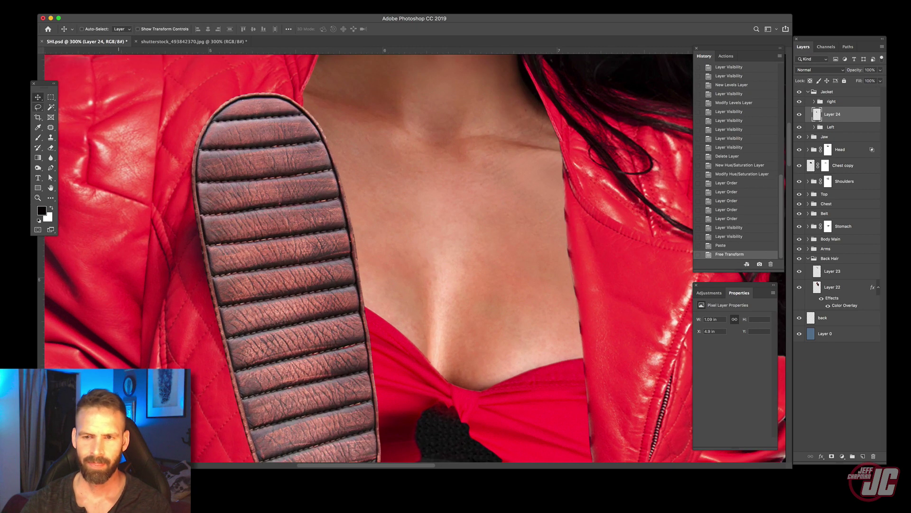
{"action": "left_click_drag", "start_coordinate": [269, 224], "coordinate": [303, 189]}
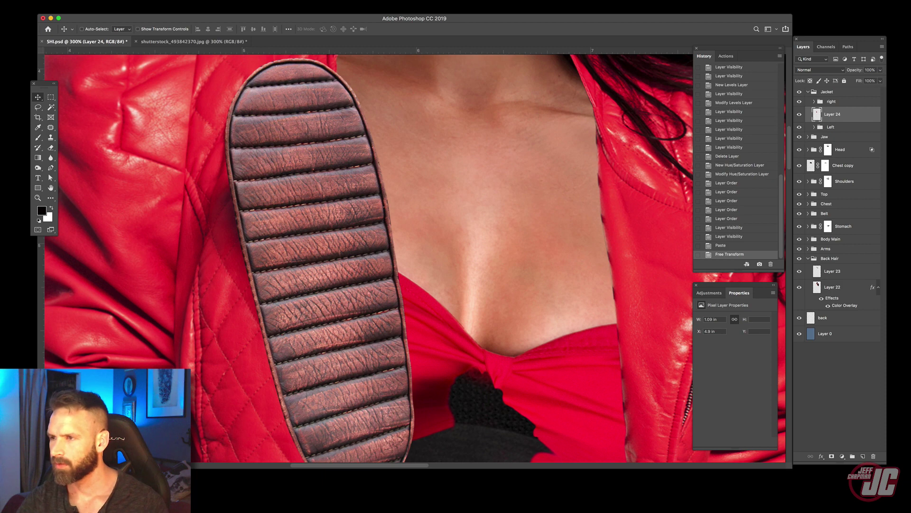
{"action": "key", "text": "6"}
{"action": "key", "text": "5"}
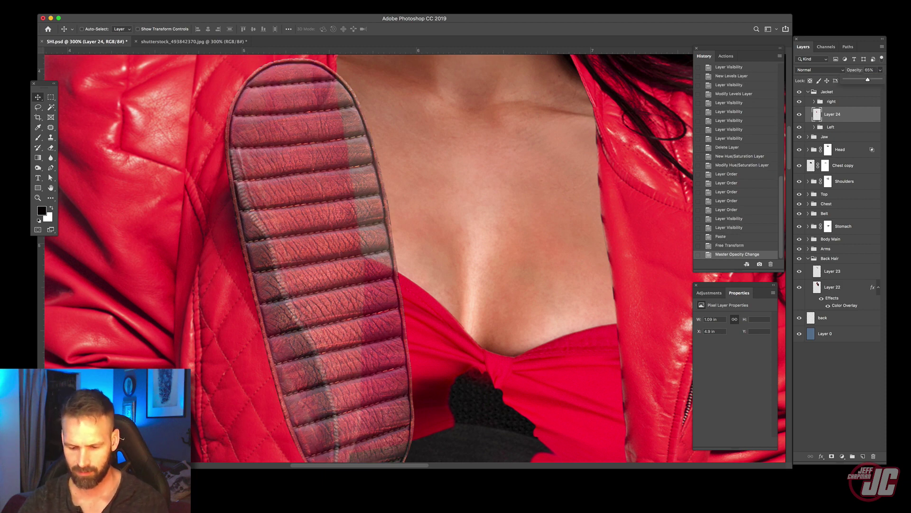
- Free Transform the see-through leather patch again, angling its corners so the ribs slant and the shape fits the lapel
{"action": "scroll", "coordinate": [368, 256], "scroll_direction": "down", "scroll_amount": 3}
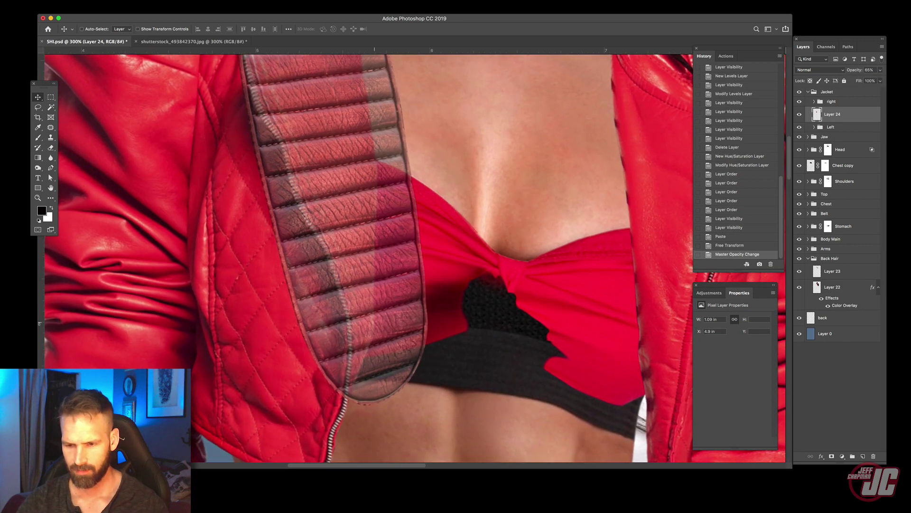
{"action": "key", "text": "super+t"}
{"action": "left_click_drag", "start_coordinate": [428, 405], "coordinate": [391, 394]}
{"action": "scroll", "coordinate": [390, 394], "scroll_direction": "up", "scroll_amount": 4}
{"action": "key", "text": "super+r"}
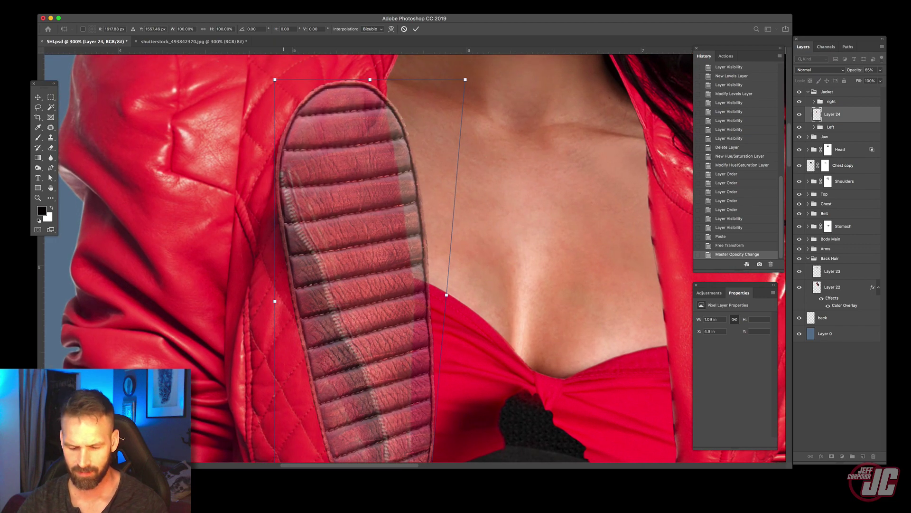
{"action": "left_click_drag", "start_coordinate": [275, 79], "coordinate": [273, 103]}
{"action": "left_click_drag", "start_coordinate": [465, 79], "coordinate": [430, 46]}
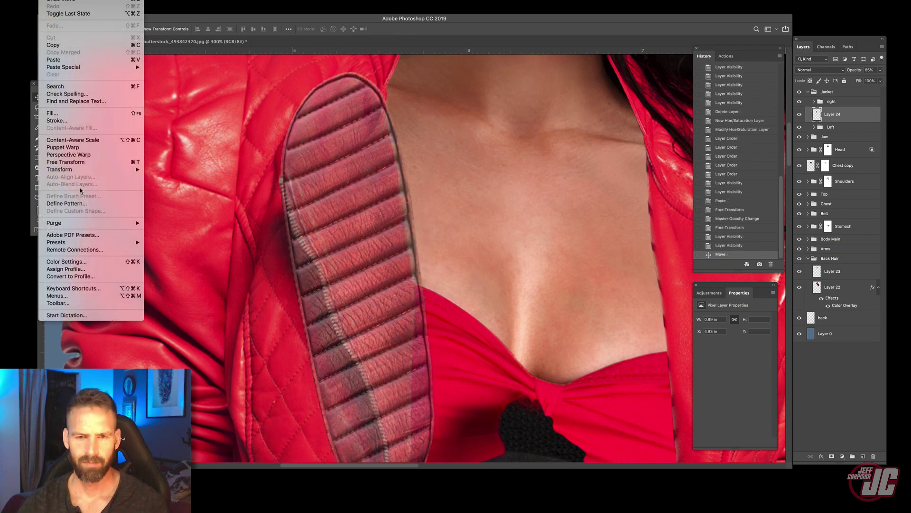
- Start a custom Warp on the leather patch and bend its upper end to the lapel's shape
{"action": "mouse_move", "coordinate": [76, 169]}
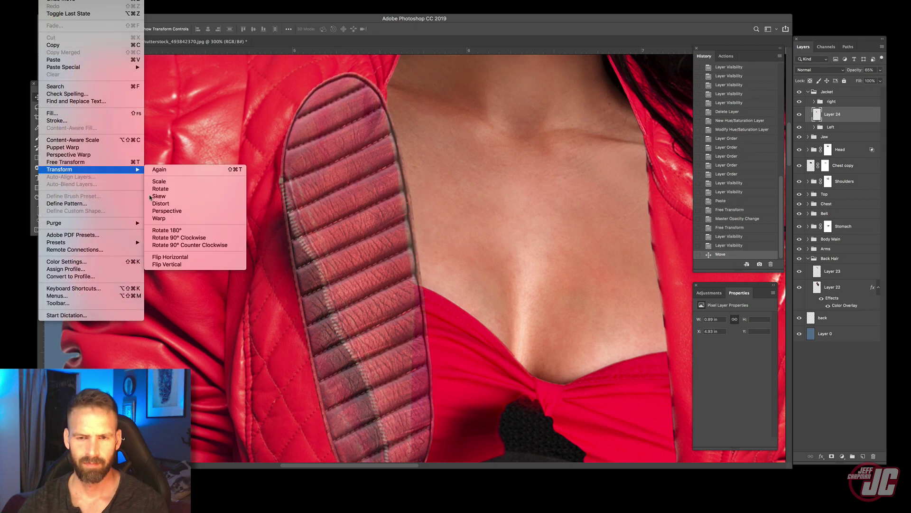
{"action": "left_click", "coordinate": [176, 219]}
{"action": "left_click_drag", "start_coordinate": [324, 135], "coordinate": [282, 169]}
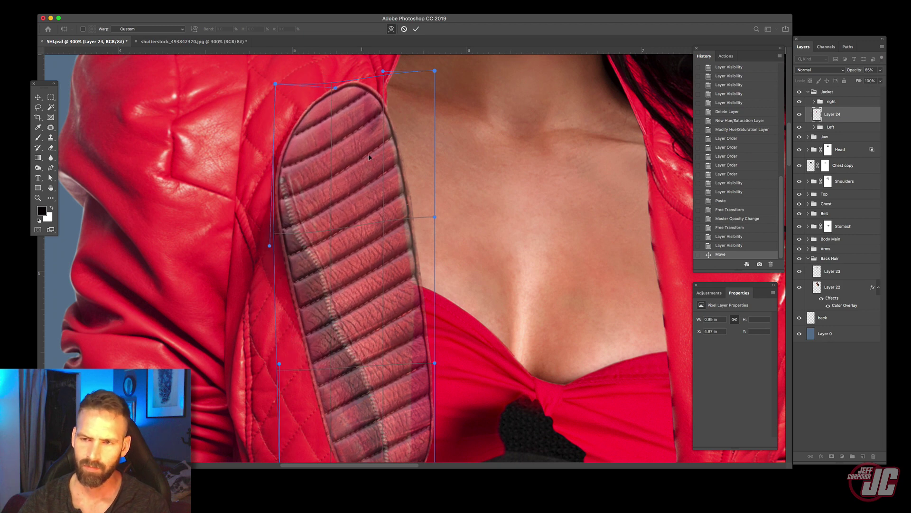
{"action": "left_click_drag", "start_coordinate": [365, 156], "coordinate": [360, 147]}
- Warp the lower end of the leather patch so it tapers towards the bottom of the zipper
{"action": "left_click_drag", "start_coordinate": [364, 276], "coordinate": [396, 177]}
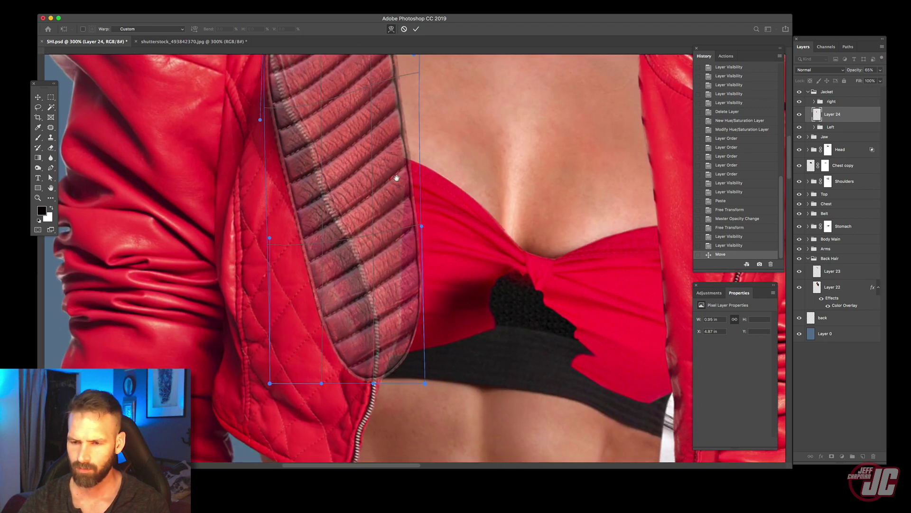
{"action": "key", "text": "super+r"}
{"action": "left_click_drag", "start_coordinate": [424, 382], "coordinate": [419, 359]}
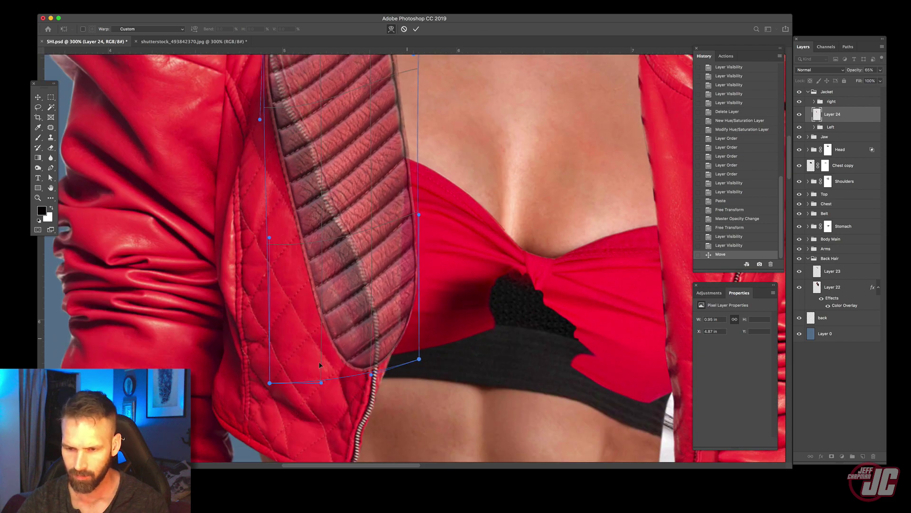
{"action": "left_click_drag", "start_coordinate": [321, 366], "coordinate": [332, 384]}
{"action": "left_click_drag", "start_coordinate": [319, 269], "coordinate": [361, 252]}
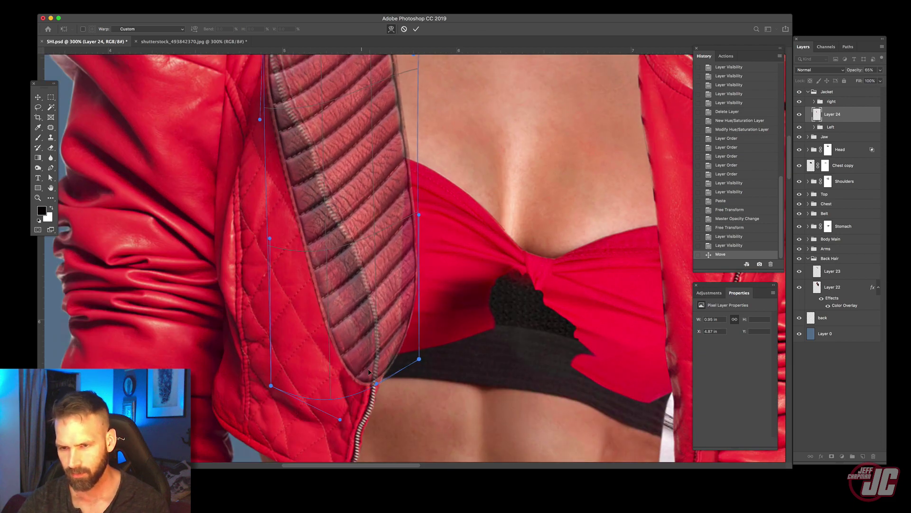
- Refine the warp of the patch's upper half and inner edge to follow the zipper, and restore the layer's opacity to 100%
{"action": "left_click_drag", "start_coordinate": [397, 180], "coordinate": [406, 301]}
{"action": "left_click_drag", "start_coordinate": [383, 95], "coordinate": [379, 97]}
{"action": "left_click_drag", "start_coordinate": [331, 115], "coordinate": [334, 124]}
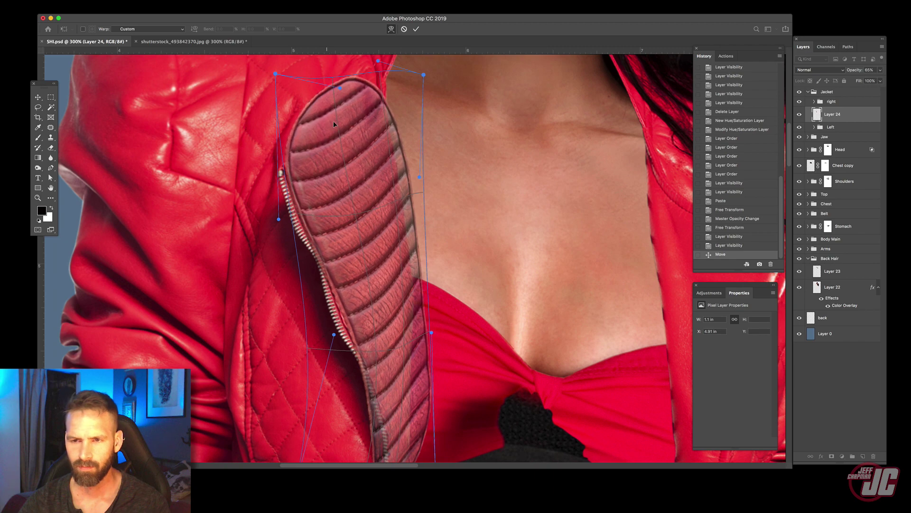
{"action": "mouse_move", "coordinate": [299, 166]}
{"action": "left_mouse_down"}
{"action": "mouse_move", "coordinate": [313, 169]}
{"action": "mouse_move", "coordinate": [299, 171]}
{"action": "left_mouse_up"}
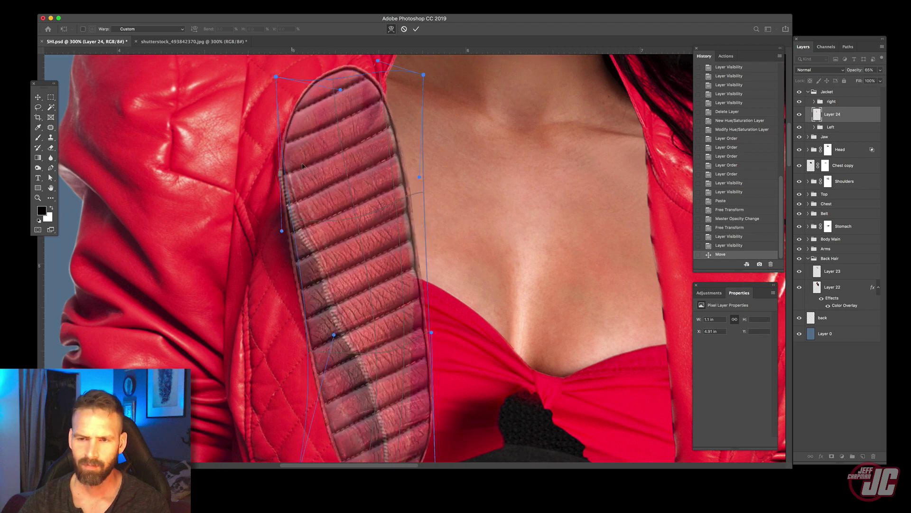
{"action": "left_click_drag", "start_coordinate": [278, 89], "coordinate": [274, 95]}
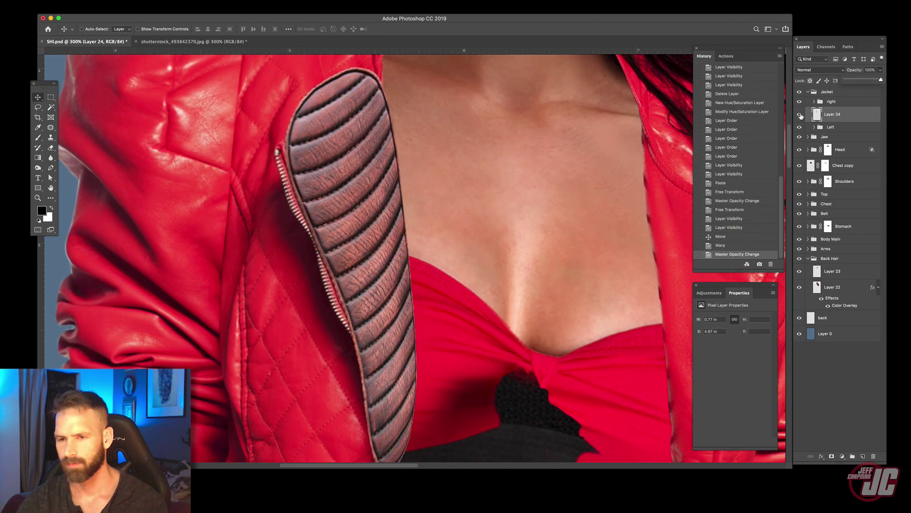
- Compare the lapel with and without the leather patch layer, and save the document with the patch visible
{"action": "left_click", "coordinate": [800, 114]}
{"action": "left_click", "coordinate": [800, 114]}
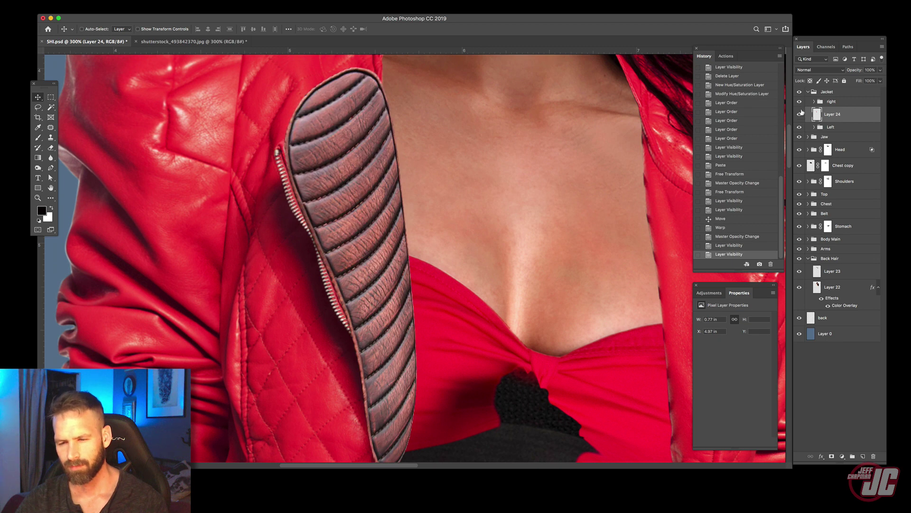
{"action": "left_click", "coordinate": [800, 116]}
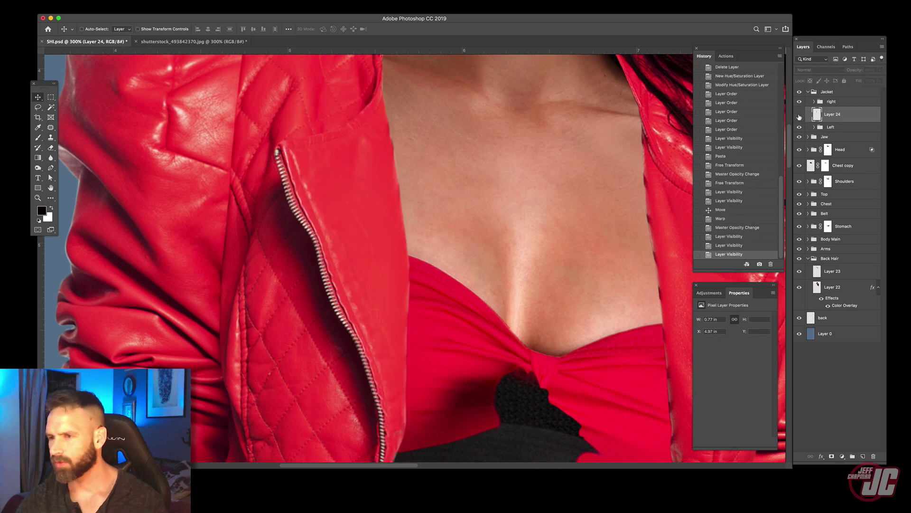
{"action": "left_click", "coordinate": [799, 117]}
{"action": "key", "text": "cmd+s"}
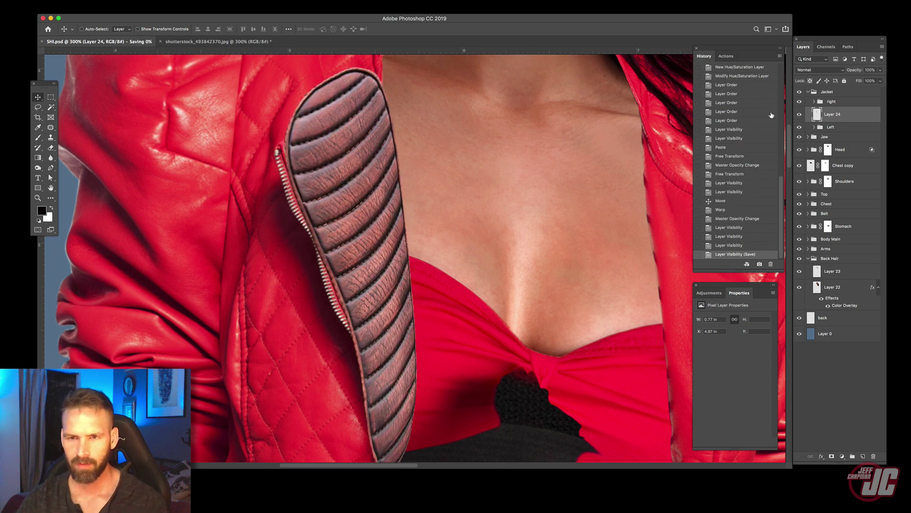
- Liquify the leather patch along the upper zipper, showing the left lapel layer behind it as a backdrop at opacity 45
{"action": "left_click", "coordinate": [814, 127]}
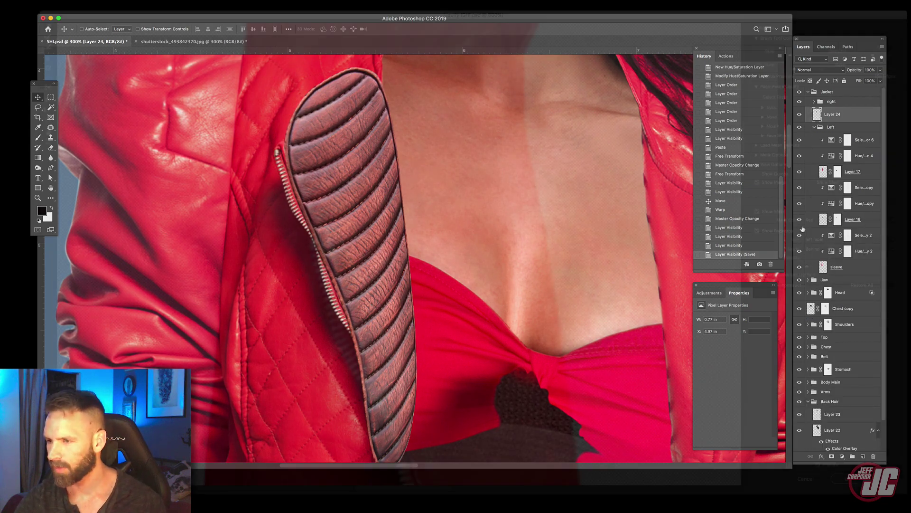
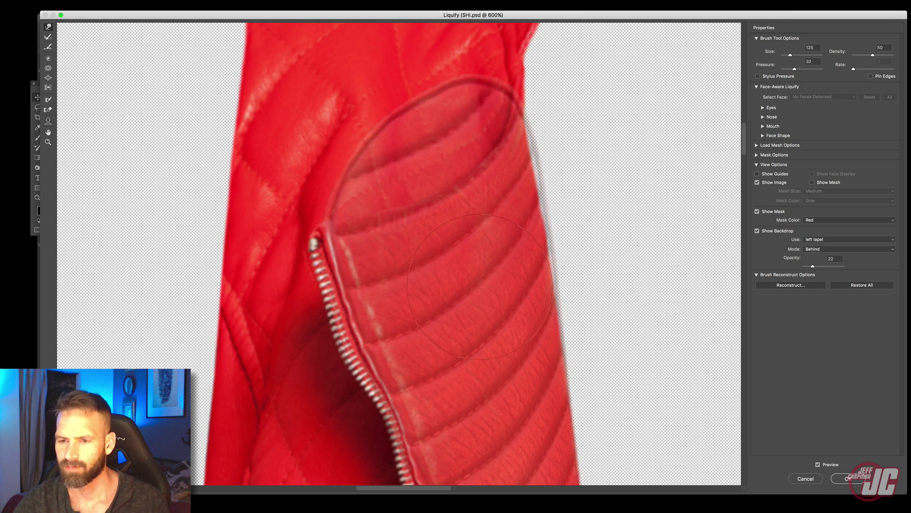
{"action": "scroll", "coordinate": [464, 302], "scroll_direction": "down", "scroll_amount": 5}
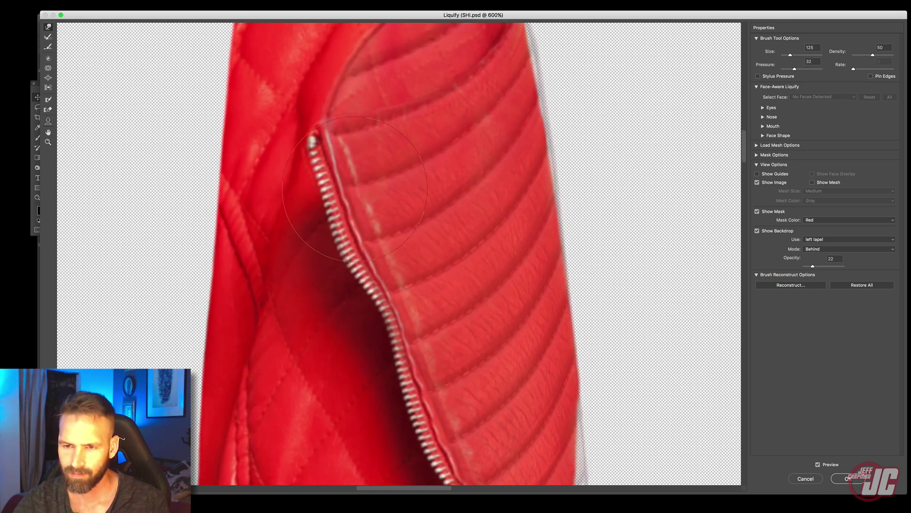
{"action": "left_click_drag", "start_coordinate": [823, 268], "coordinate": [820, 268]}
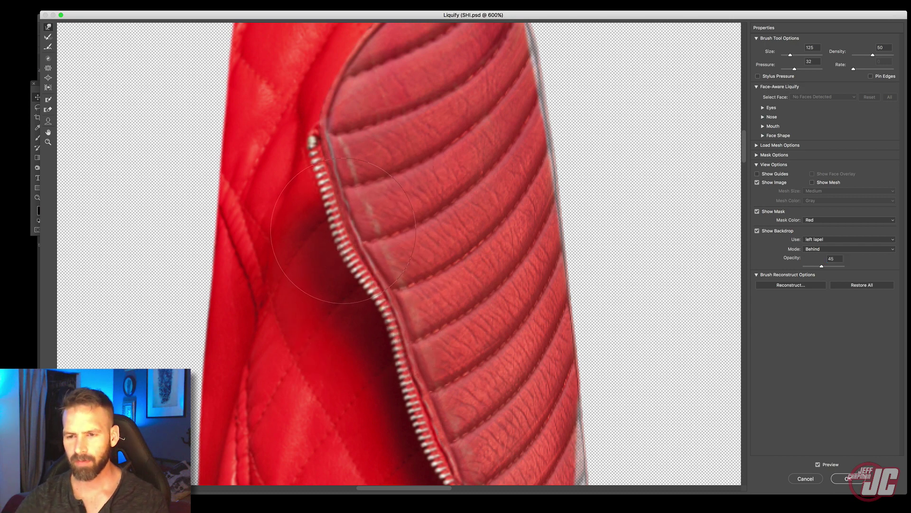
{"action": "scroll", "coordinate": [344, 231], "scroll_direction": "down", "scroll_amount": 5}
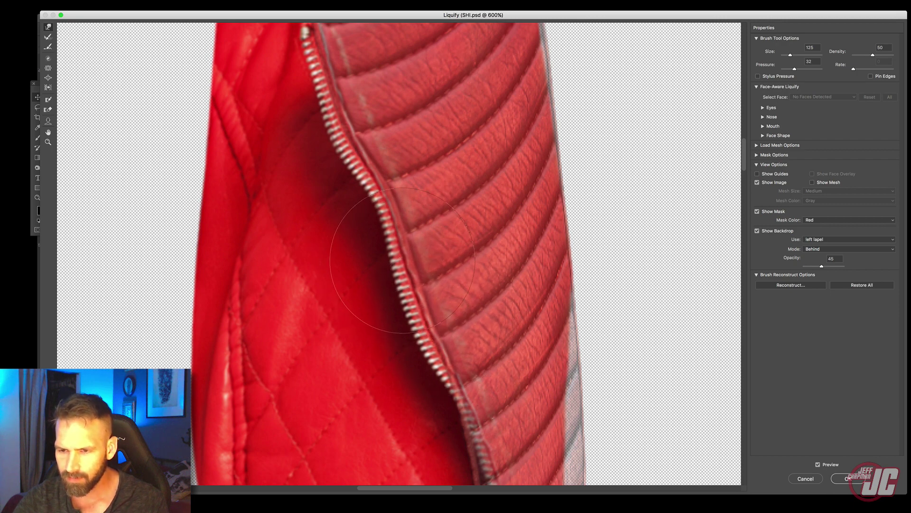
{"action": "scroll", "coordinate": [401, 250], "scroll_direction": "down", "scroll_amount": 2}
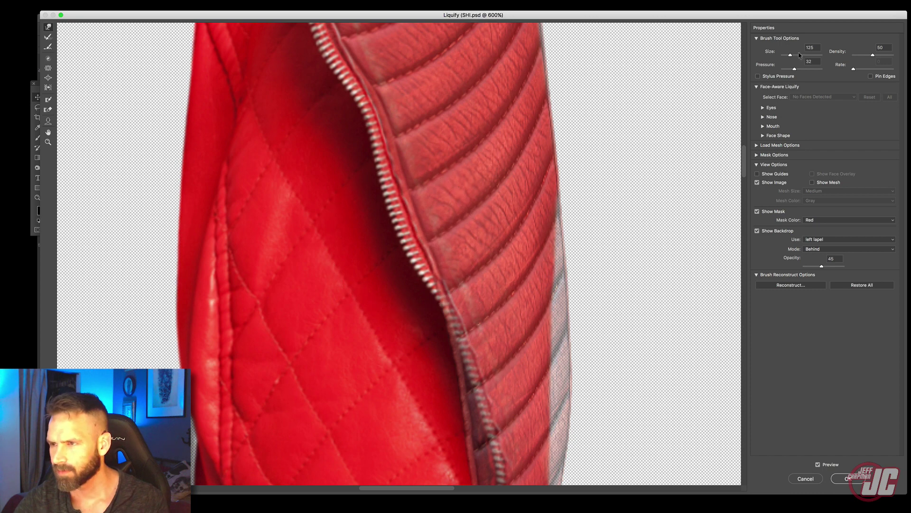
- Adjust the Liquify brush size and push the lower inner edge of the leather patch over to the zipper line
{"action": "left_click_drag", "start_coordinate": [790, 55], "coordinate": [789, 56]}
{"action": "left_click_drag", "start_coordinate": [504, 256], "coordinate": [484, 197]}
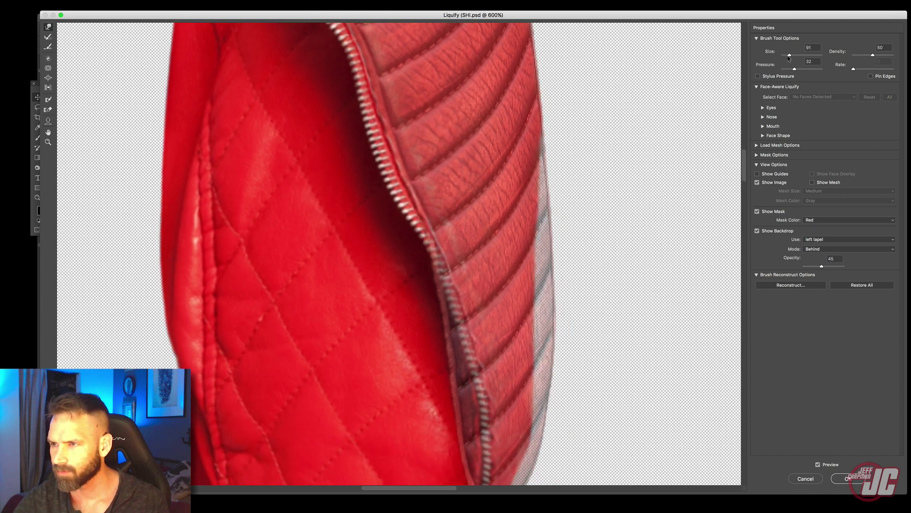
{"action": "left_click_drag", "start_coordinate": [789, 55], "coordinate": [791, 55]}
{"action": "left_click_drag", "start_coordinate": [426, 331], "coordinate": [440, 332]}
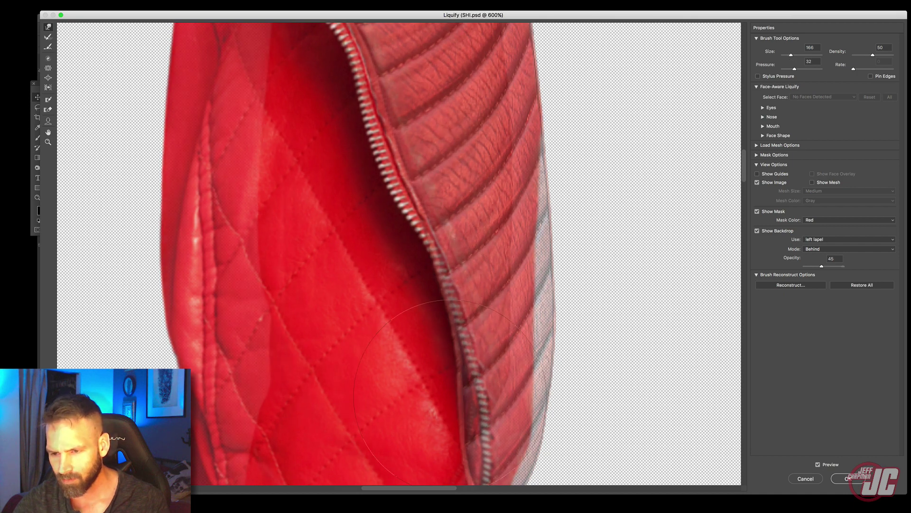
{"action": "left_click_drag", "start_coordinate": [448, 370], "coordinate": [459, 245]}
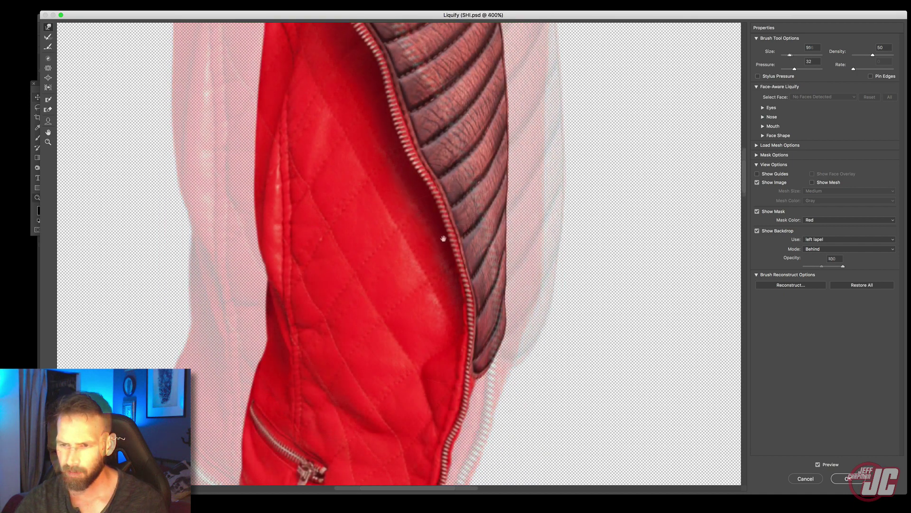
- Shape the patch's lower tip along the zipper, refine its edges in Liquify, and apply the distortion
{"action": "left_click_drag", "start_coordinate": [443, 238], "coordinate": [452, 214]}
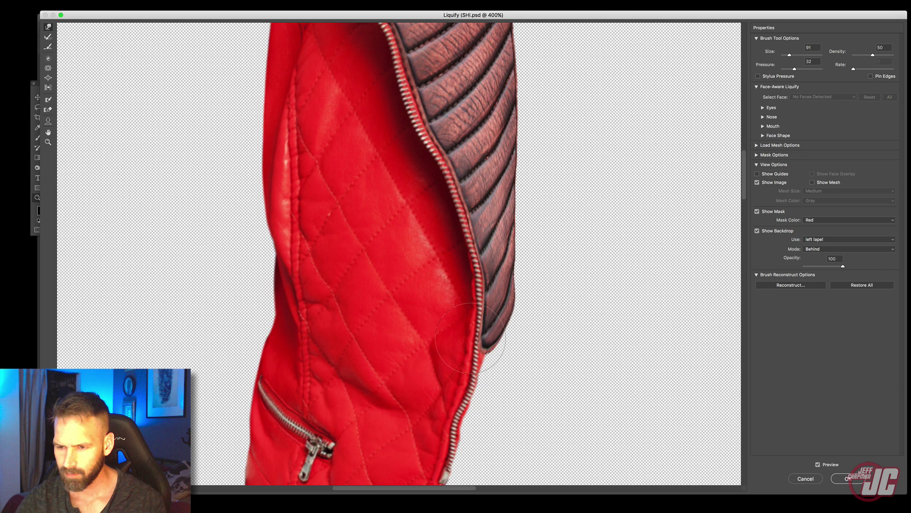
{"action": "left_click_drag", "start_coordinate": [472, 353], "coordinate": [478, 347]}
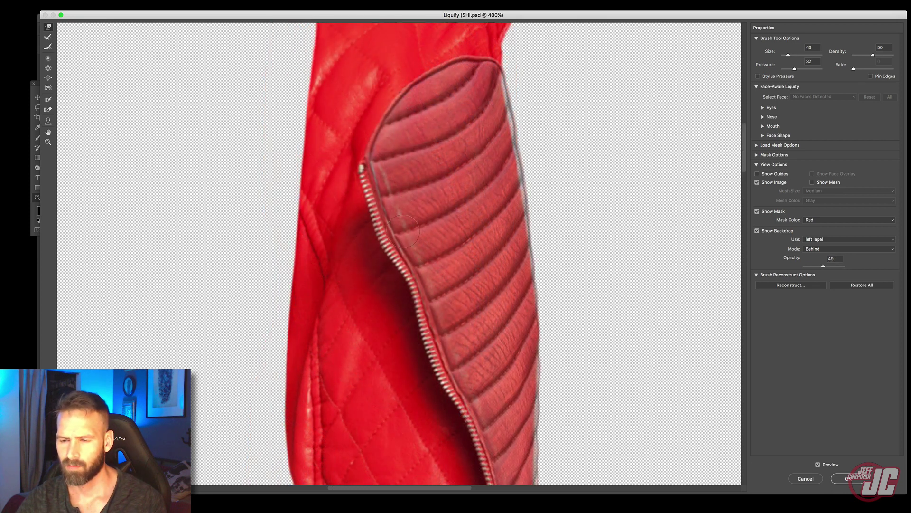
{"action": "left_click", "coordinate": [847, 479]}
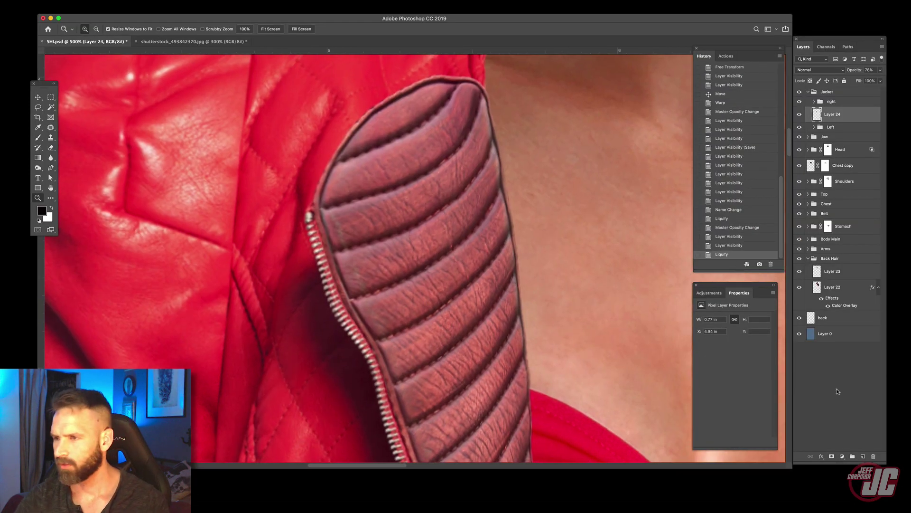
- Add a layer mask to the leather patch and paint out its rounded top and dark outer border with a black brush
{"action": "left_click", "coordinate": [832, 456]}
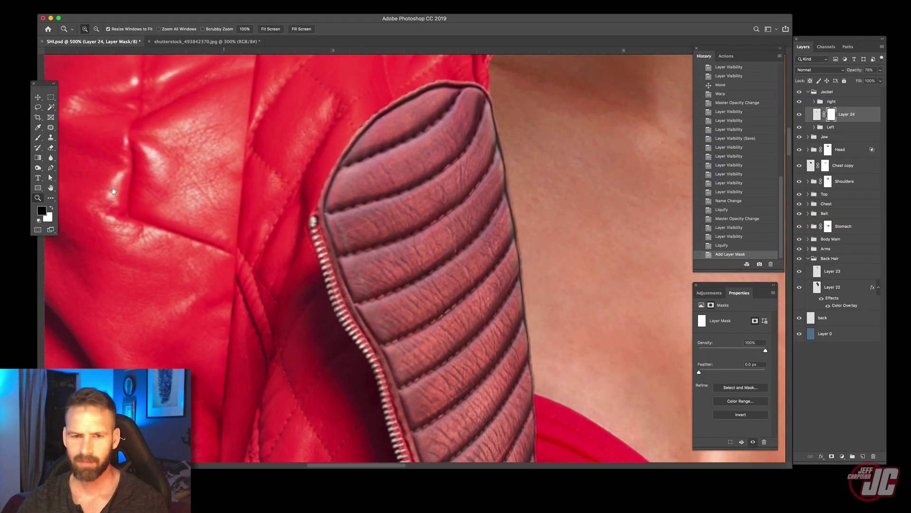
{"action": "left_click", "coordinate": [38, 137]}
{"action": "right_click", "coordinate": [352, 165]}
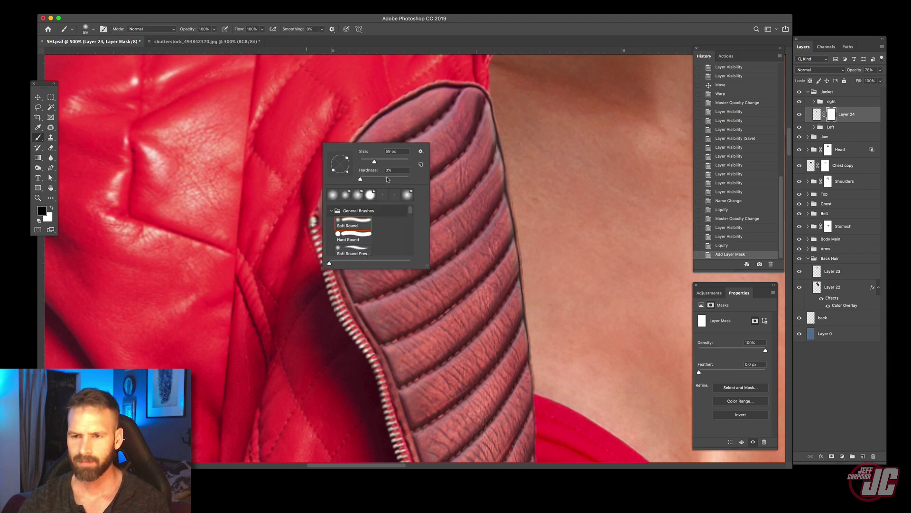
{"action": "left_click", "coordinate": [335, 119]}
{"action": "mouse_move", "coordinate": [473, 99]}
{"action": "left_mouse_down"}
{"action": "mouse_move", "coordinate": [449, 97]}
{"action": "mouse_move", "coordinate": [408, 120]}
{"action": "mouse_move", "coordinate": [406, 102]}
{"action": "mouse_move", "coordinate": [437, 96]}
{"action": "mouse_move", "coordinate": [460, 115]}
{"action": "mouse_move", "coordinate": [424, 161]}
{"action": "mouse_move", "coordinate": [309, 194]}
{"action": "mouse_move", "coordinate": [359, 118]}
{"action": "left_mouse_up"}
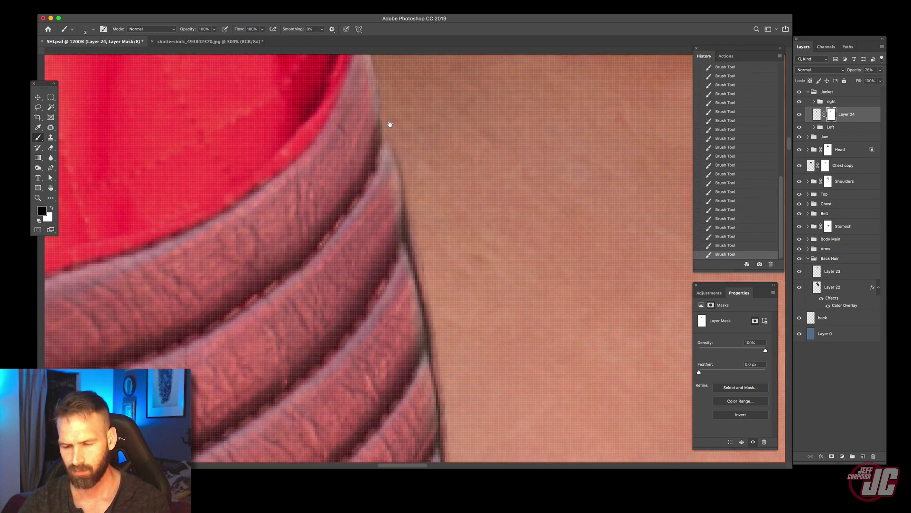
{"action": "left_click_drag", "start_coordinate": [409, 203], "coordinate": [402, 157]}
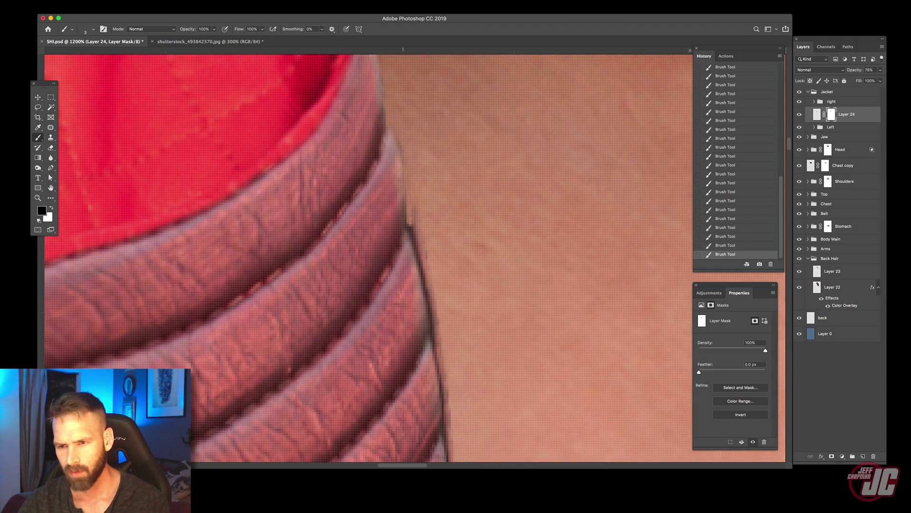
{"action": "mouse_move", "coordinate": [407, 228]}
{"action": "left_mouse_down"}
{"action": "mouse_move", "coordinate": [418, 264]}
{"action": "mouse_move", "coordinate": [420, 168]}
{"action": "mouse_move", "coordinate": [421, 239]}
{"action": "left_mouse_up"}
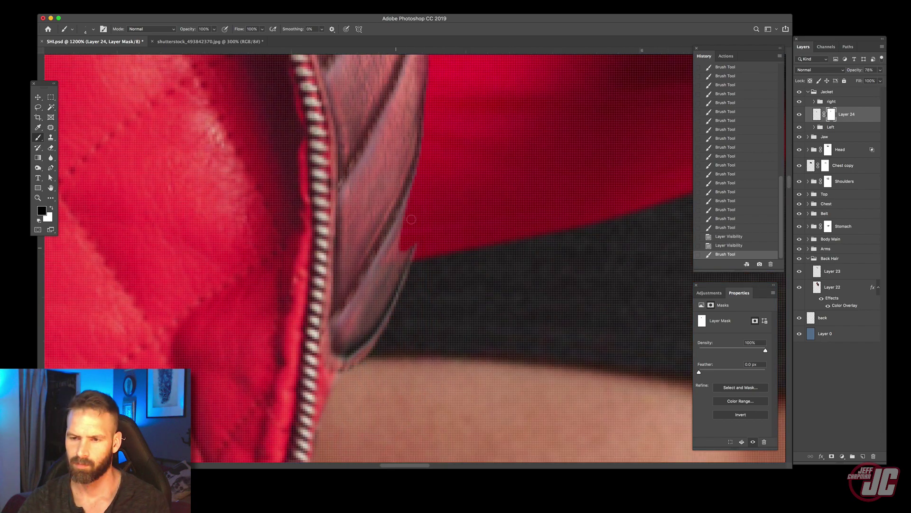
- Mask out the excess around the patch's lower tip and paint back over-erased leather there in white
{"action": "mouse_move", "coordinate": [400, 249]}
{"action": "left_mouse_down"}
{"action": "mouse_move", "coordinate": [388, 273]}
{"action": "mouse_move", "coordinate": [407, 250]}
{"action": "mouse_move", "coordinate": [415, 255]}
{"action": "mouse_move", "coordinate": [372, 318]}
{"action": "mouse_move", "coordinate": [361, 360]}
{"action": "mouse_move", "coordinate": [391, 322]}
{"action": "mouse_move", "coordinate": [301, 375]}
{"action": "left_mouse_up"}
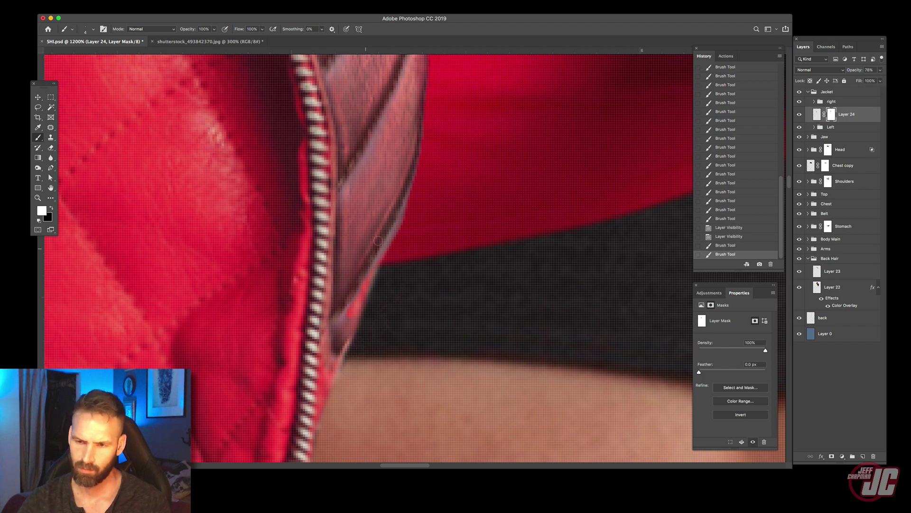
{"action": "left_click", "coordinate": [378, 241]}
{"action": "left_click", "coordinate": [382, 243]}
{"action": "left_click", "coordinate": [390, 234]}
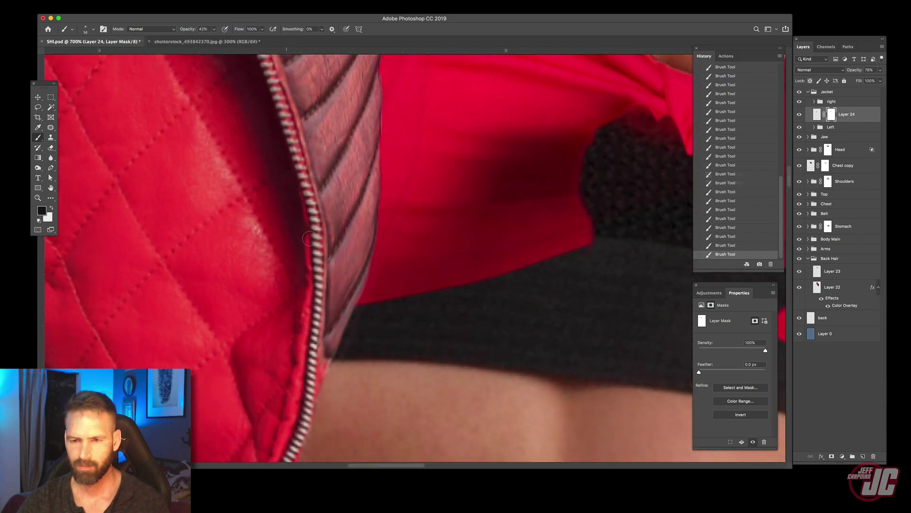
- Examine the masked lapel patch at full-figure and close view, and compare the jacket with and without it
{"action": "left_click", "coordinate": [38, 198]}
{"action": "left_click", "coordinate": [345, 184], "text": "alt"}
{"action": "left_click", "coordinate": [346, 184], "text": "alt"}
{"action": "left_click", "coordinate": [345, 185], "text": "alt"}
{"action": "left_click", "coordinate": [345, 184], "text": "alt"}
{"action": "left_click", "coordinate": [345, 185], "text": "alt"}
{"action": "left_click", "coordinate": [346, 184], "text": "alt"}
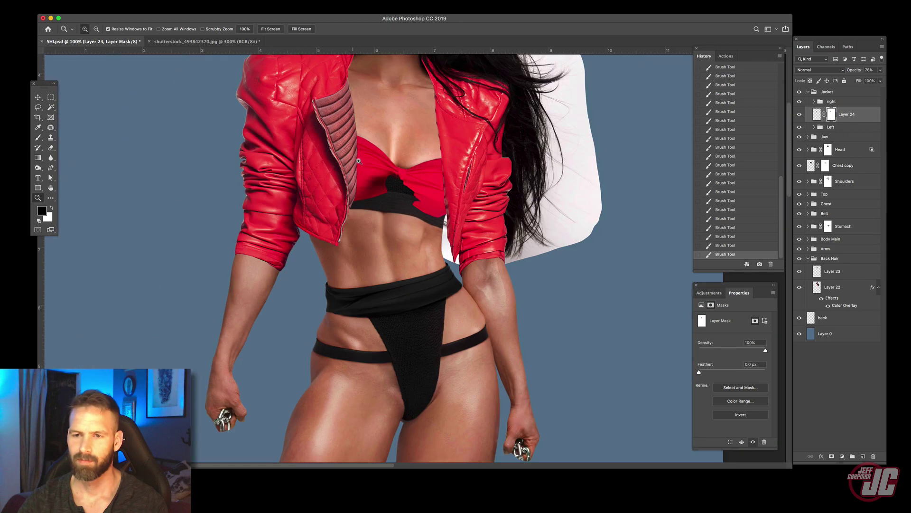
{"action": "left_click_drag", "start_coordinate": [352, 296], "coordinate": [343, 417]}
{"action": "left_click", "coordinate": [340, 261]}
{"action": "left_click", "coordinate": [341, 261]}
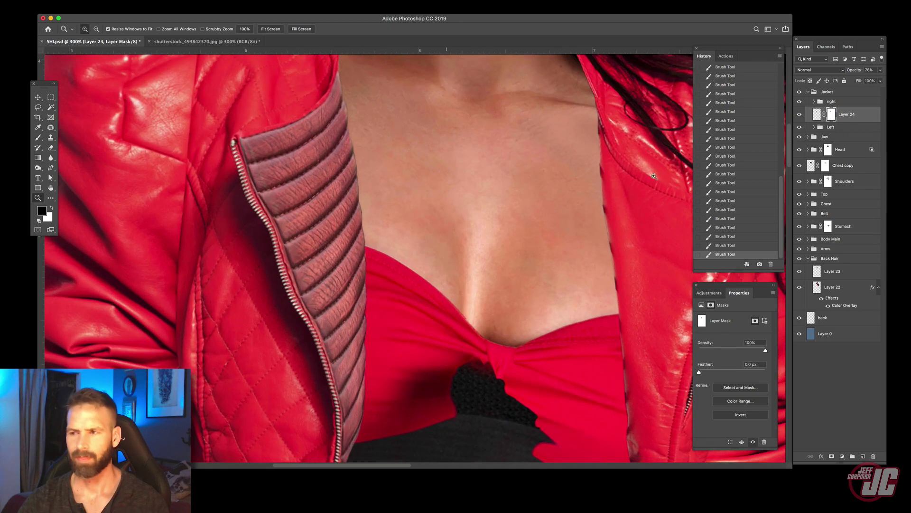
{"action": "left_click", "coordinate": [799, 115]}
{"action": "left_click", "coordinate": [799, 115]}
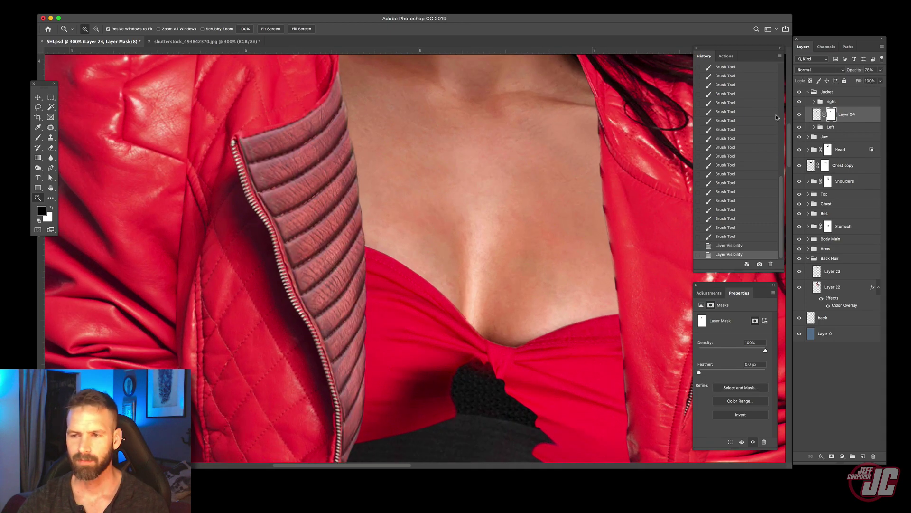
- Create a new layer clipped to the leather patch and set its blend mode to Soft Light
{"action": "left_click", "coordinate": [863, 456]}
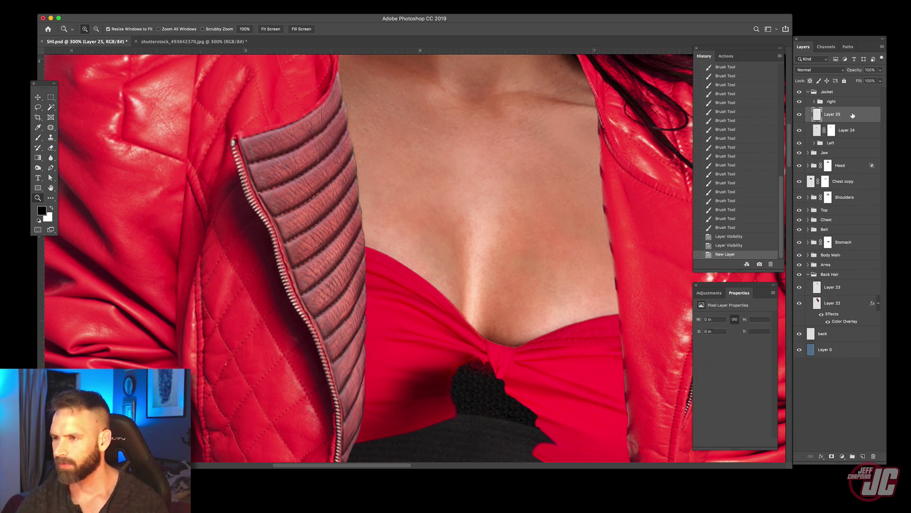
{"action": "right_click", "coordinate": [852, 115]}
{"action": "left_click", "coordinate": [785, 257]}
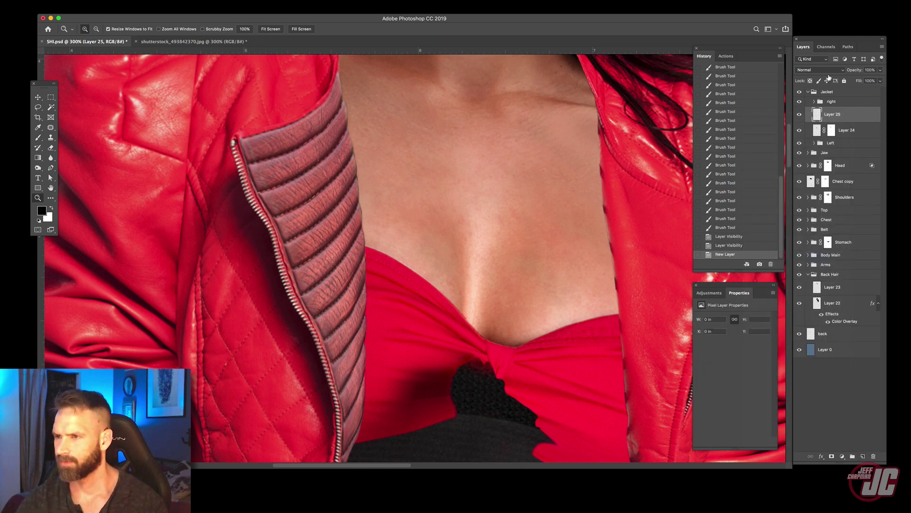
{"action": "left_click", "coordinate": [828, 70]}
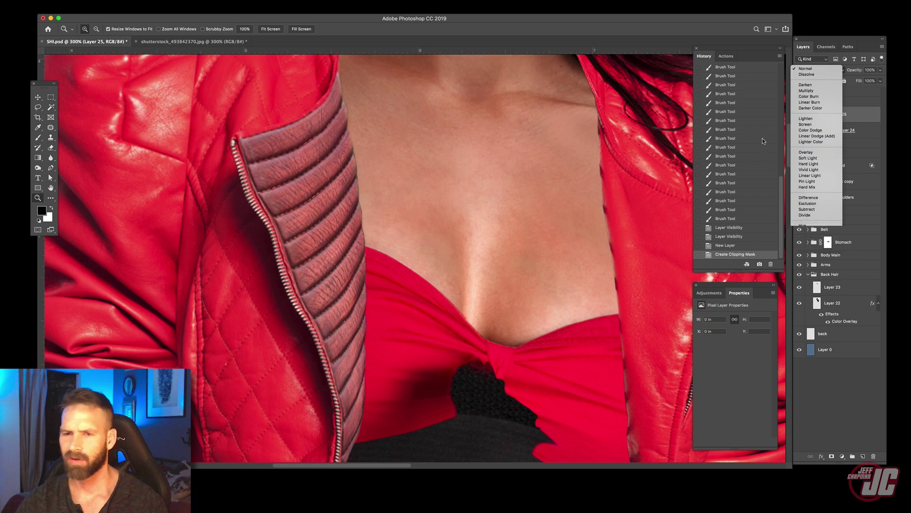
{"action": "left_click", "coordinate": [808, 159]}
- Shade the patch's outer edge on the clipped layer with a 127 px soft black brush at 42% opacity
{"action": "left_click", "coordinate": [39, 138]}
{"action": "right_click", "coordinate": [487, 200]}
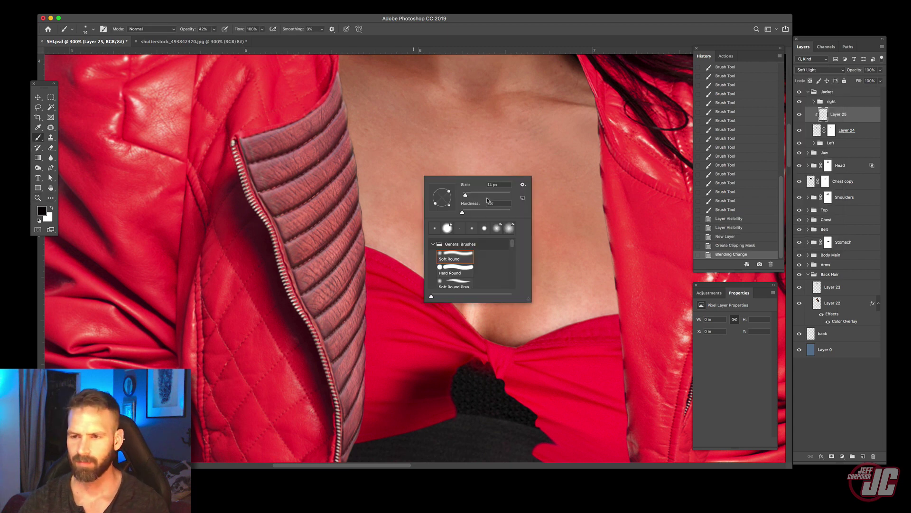
{"action": "left_click", "coordinate": [367, 131]}
{"action": "left_click_drag", "start_coordinate": [356, 95], "coordinate": [387, 208]}
{"action": "mouse_move", "coordinate": [380, 174]}
{"action": "left_mouse_down"}
{"action": "mouse_move", "coordinate": [394, 231]}
{"action": "mouse_move", "coordinate": [394, 294]}
{"action": "left_mouse_up"}
{"action": "left_click_drag", "start_coordinate": [380, 333], "coordinate": [385, 406]}
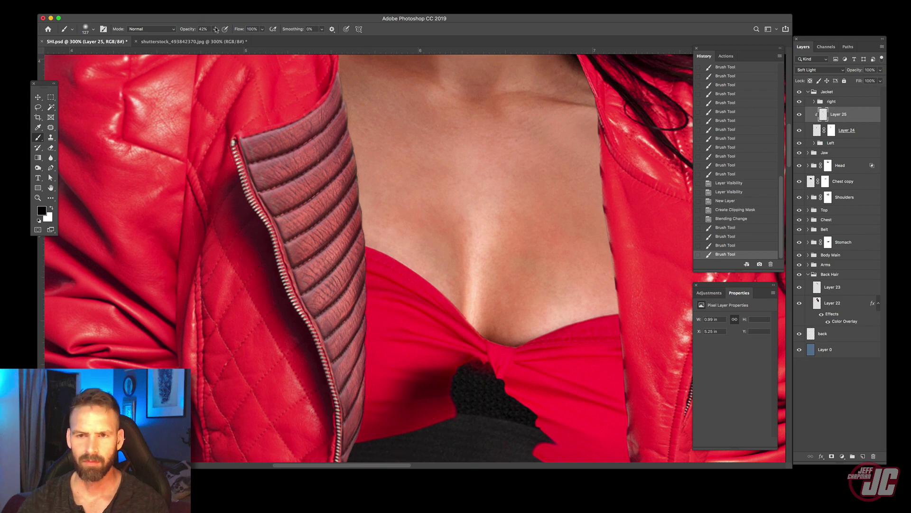
- Lower the brush opacity to 21% and 13% in turn and build up softer black shading down the patch's outer side
{"action": "left_click_drag", "start_coordinate": [216, 29], "coordinate": [207, 38]}
{"action": "left_click_drag", "start_coordinate": [354, 106], "coordinate": [404, 255]}
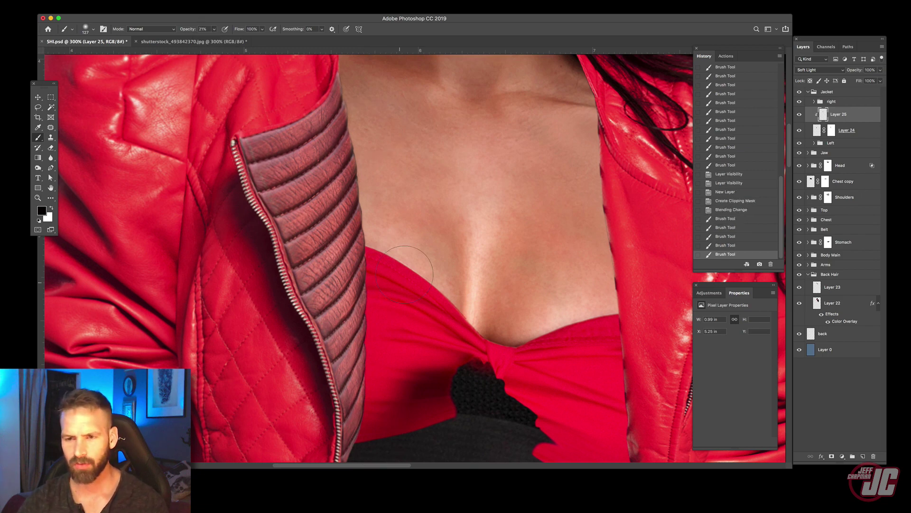
{"action": "left_click_drag", "start_coordinate": [387, 156], "coordinate": [385, 109]}
{"action": "left_click_drag", "start_coordinate": [375, 178], "coordinate": [358, 402]}
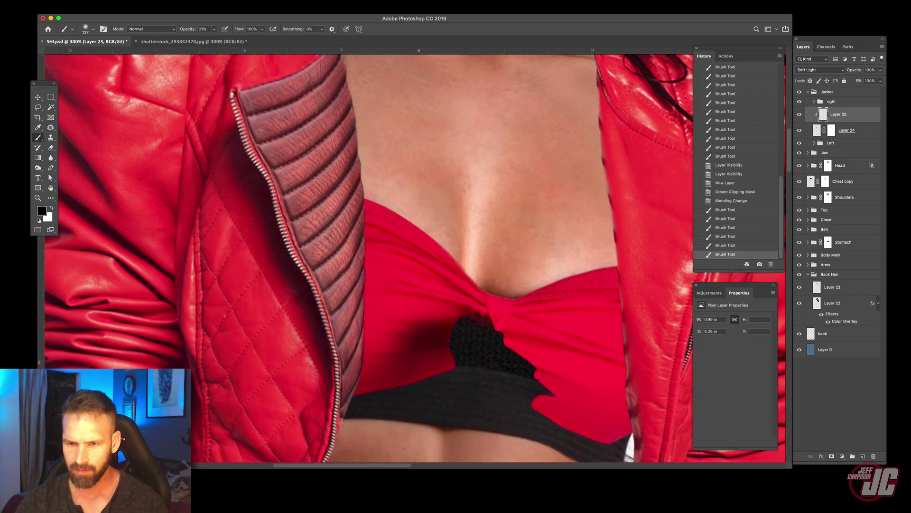
{"action": "left_click", "coordinate": [214, 30]}
{"action": "left_click_drag", "start_coordinate": [345, 101], "coordinate": [407, 369]}
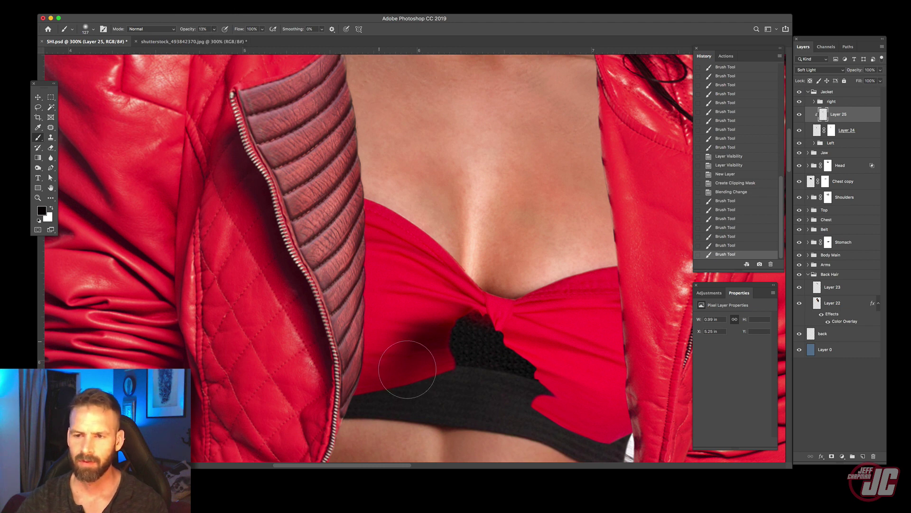
{"action": "mouse_move", "coordinate": [322, 89]}
{"action": "left_mouse_down"}
{"action": "mouse_move", "coordinate": [379, 332]}
{"action": "mouse_move", "coordinate": [371, 360]}
{"action": "left_mouse_up"}
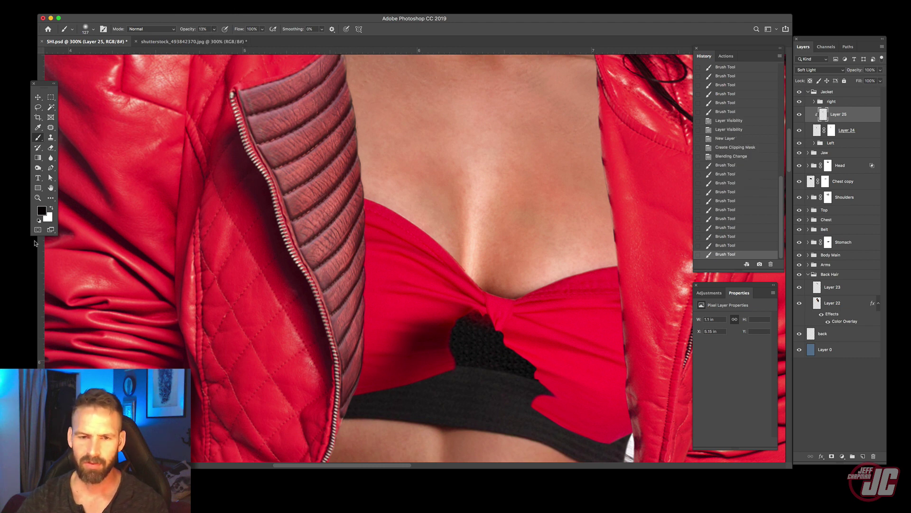
- Paint soft white highlights over the ribs on the patch's zipper side at 13% brush opacity, and restore black as the foreground colour
{"action": "left_click", "coordinate": [52, 208]}
{"action": "mouse_move", "coordinate": [251, 114]}
{"action": "left_mouse_down"}
{"action": "mouse_move", "coordinate": [285, 266]}
{"action": "mouse_move", "coordinate": [269, 47]}
{"action": "mouse_move", "coordinate": [293, 212]}
{"action": "mouse_move", "coordinate": [306, 92]}
{"action": "left_mouse_up"}
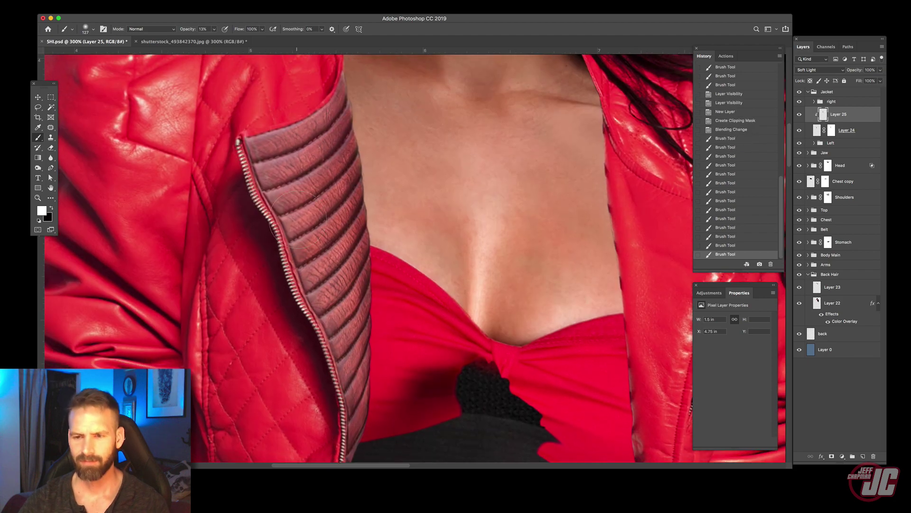
{"action": "key", "text": "x"}
- Examine the shaded lapel patch at full-figure scale and up close
{"action": "key", "text": "z"}
{"action": "key", "text": "super+1"}
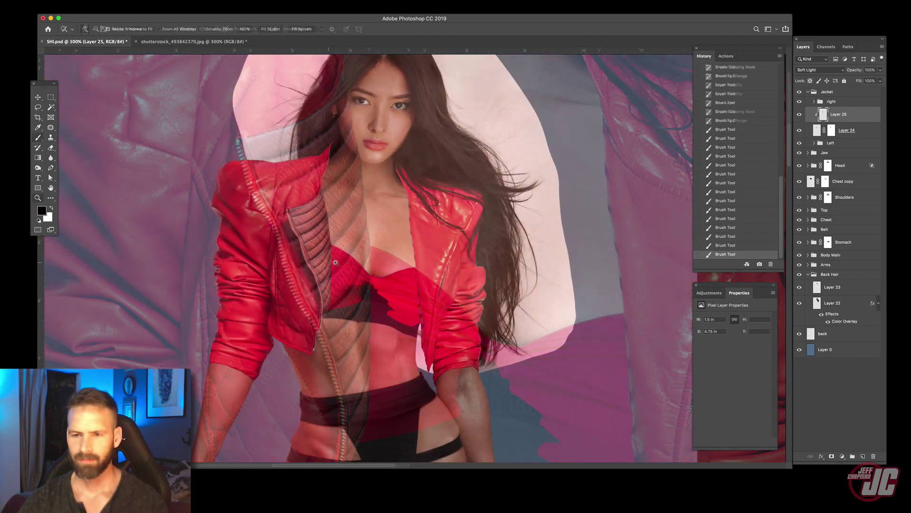
{"action": "left_click", "coordinate": [335, 263]}
{"action": "left_click", "coordinate": [333, 248]}
{"action": "left_click_drag", "start_coordinate": [319, 203], "coordinate": [350, 238]}
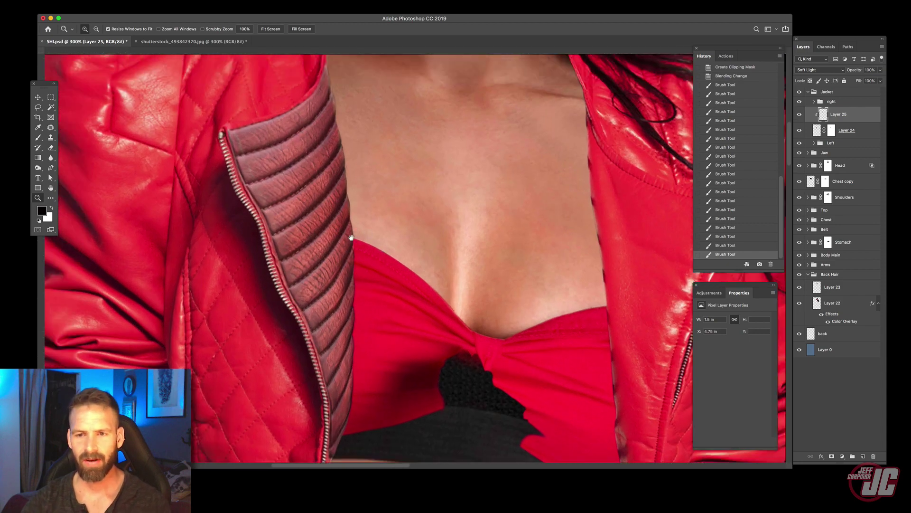
{"action": "key", "text": "super+r"}
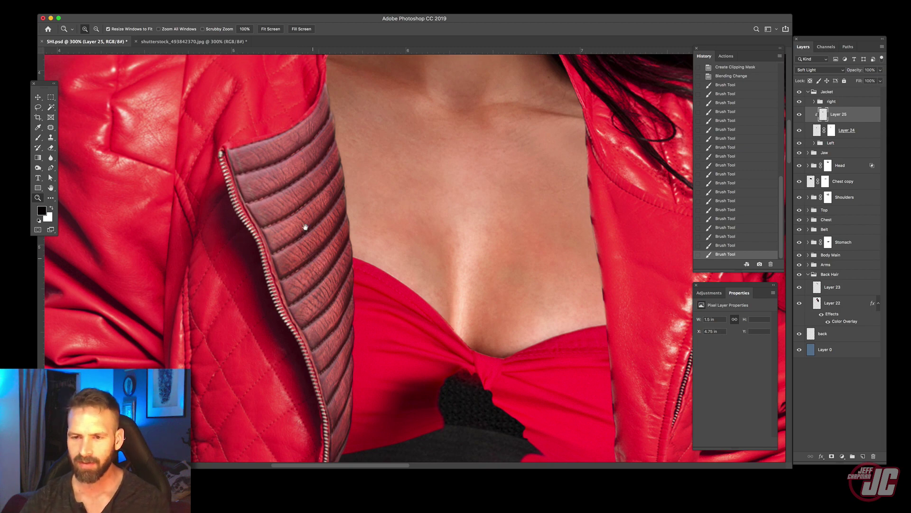
{"action": "left_click_drag", "start_coordinate": [306, 227], "coordinate": [308, 166]}
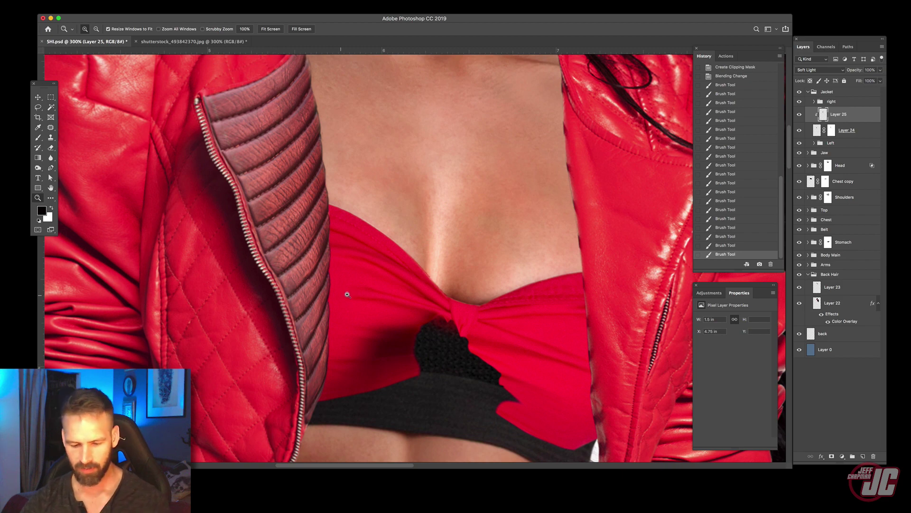
{"action": "left_click", "coordinate": [373, 262], "text": "alt"}
{"action": "left_click", "coordinate": [373, 262], "text": "alt"}
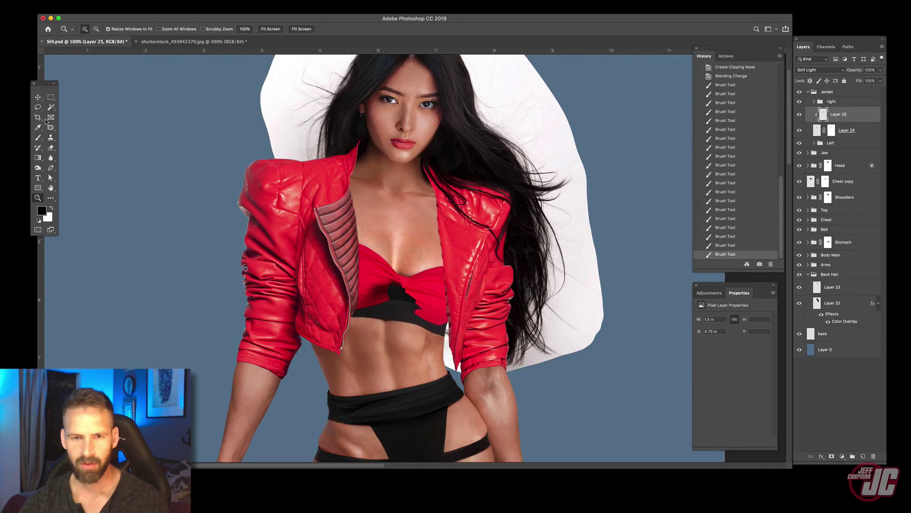
- Paste the copied ribbed leather texture as a new layer above the "right" jacket group
{"action": "left_click", "coordinate": [44, 98]}
{"action": "left_click_drag", "start_coordinate": [399, 247], "coordinate": [345, 224]}
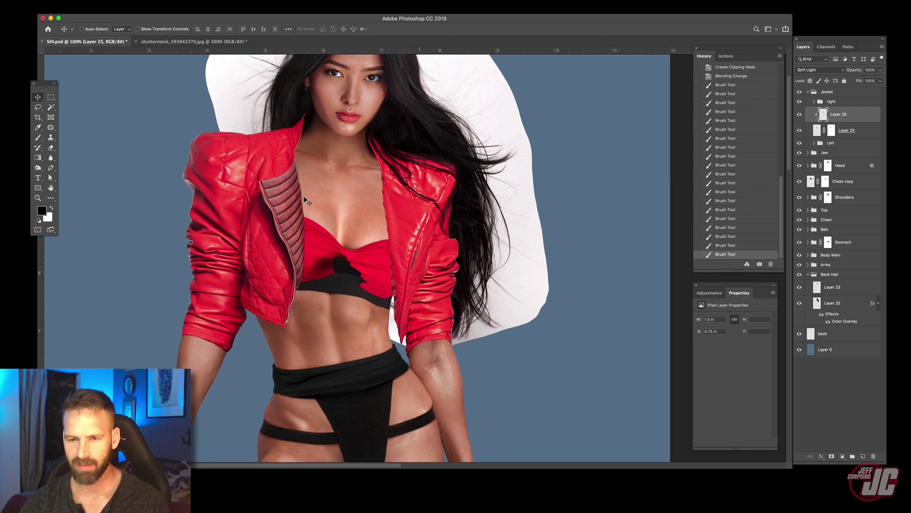
{"action": "left_click", "coordinate": [38, 197]}
{"action": "left_click", "coordinate": [403, 257]}
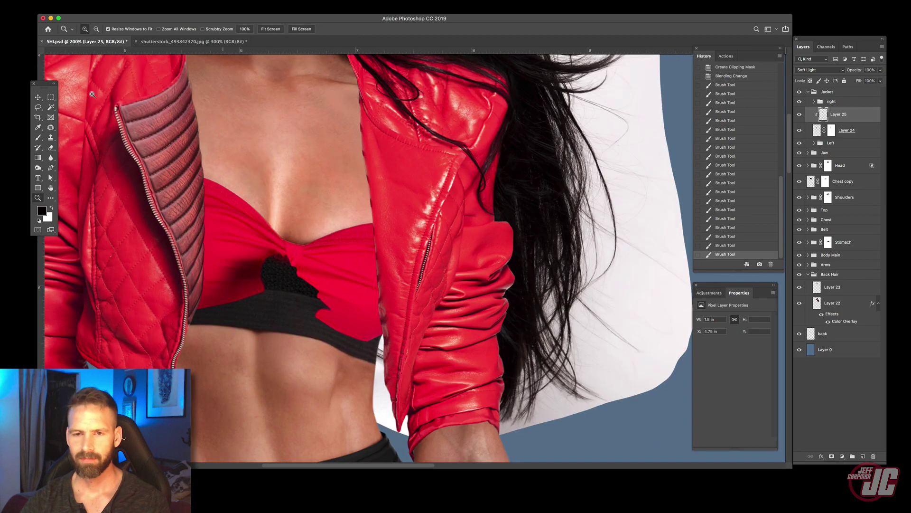
{"action": "left_click", "coordinate": [37, 97]}
{"action": "left_click_drag", "start_coordinate": [368, 142], "coordinate": [375, 171]}
{"action": "key", "text": "super+r"}
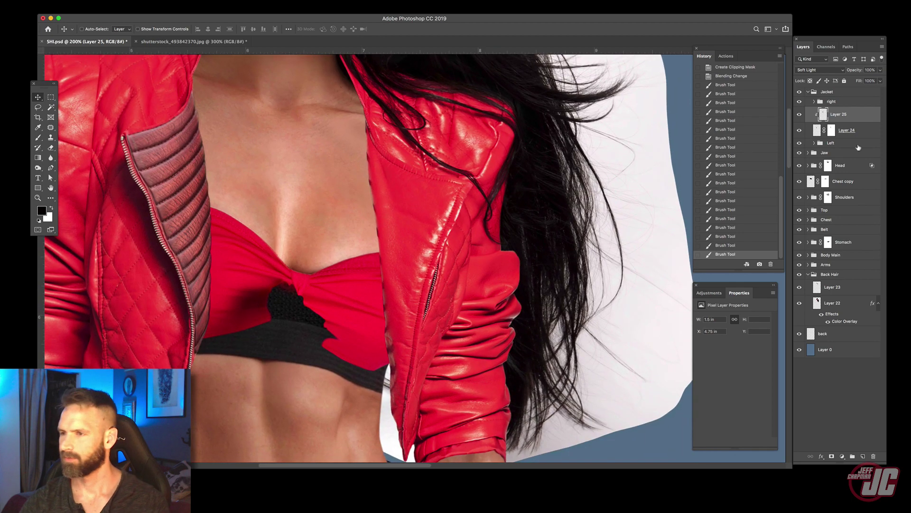
{"action": "left_click", "coordinate": [821, 105]}
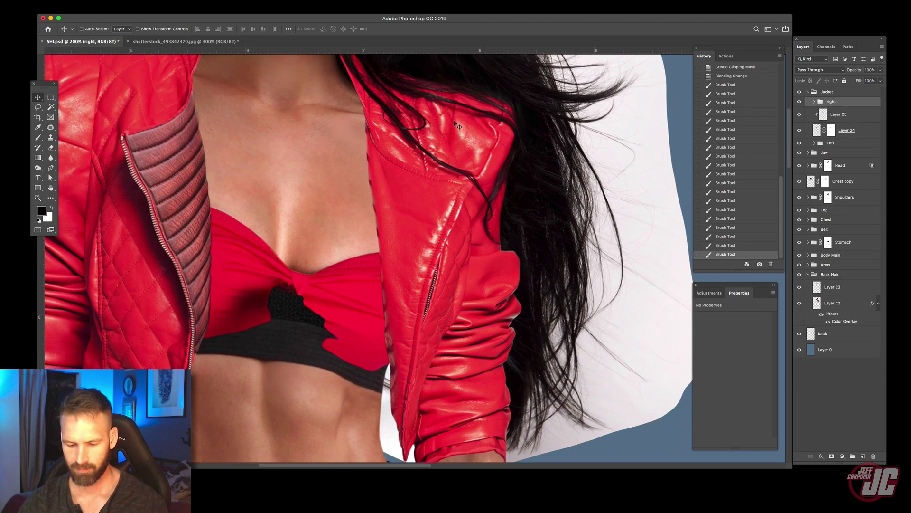
{"action": "key", "text": "super+v"}
- Scale down, rotate and skew the pasted leather with Free Transform to cover the opposite lapel, and apply the transform
{"action": "key", "text": "super+t"}
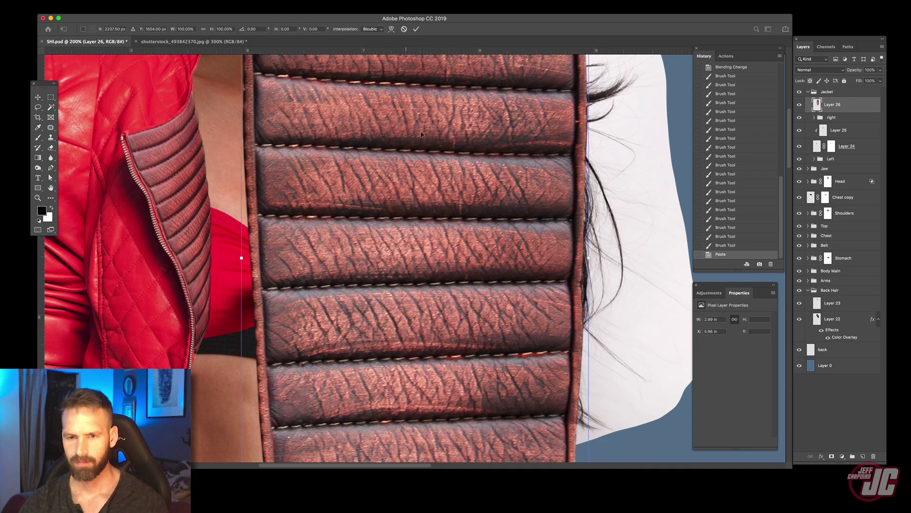
{"action": "left_click_drag", "start_coordinate": [432, 248], "coordinate": [522, 256]}
{"action": "left_click_drag", "start_coordinate": [481, 199], "coordinate": [444, 284]}
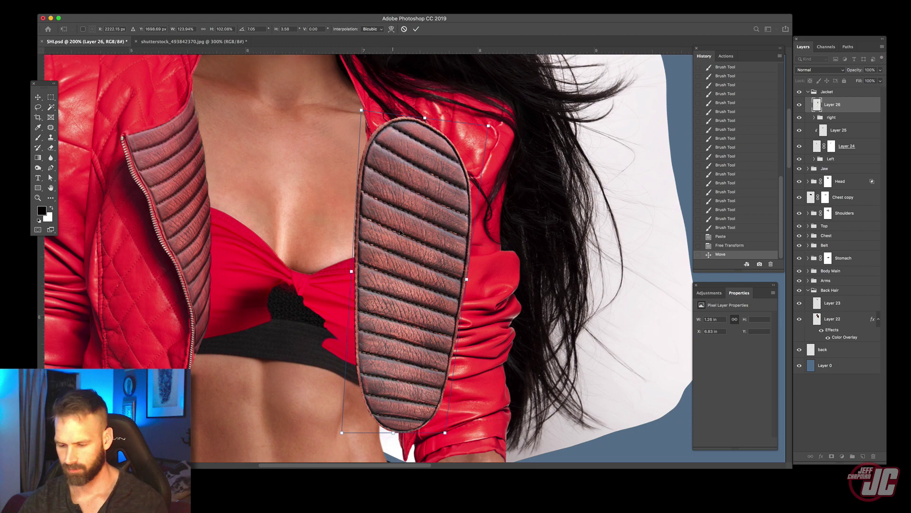
{"action": "key", "text": "Return"}
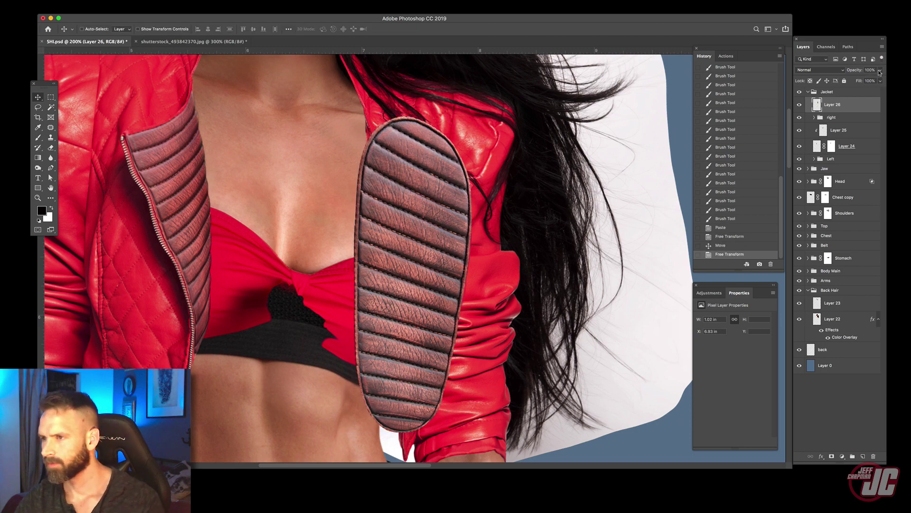
- Lower the new leather layer's opacity to 78% to show the jacket lapel through it
{"action": "left_click", "coordinate": [880, 71]}
{"action": "left_click_drag", "start_coordinate": [881, 79], "coordinate": [873, 79]}
{"action": "left_click", "coordinate": [37, 198]}
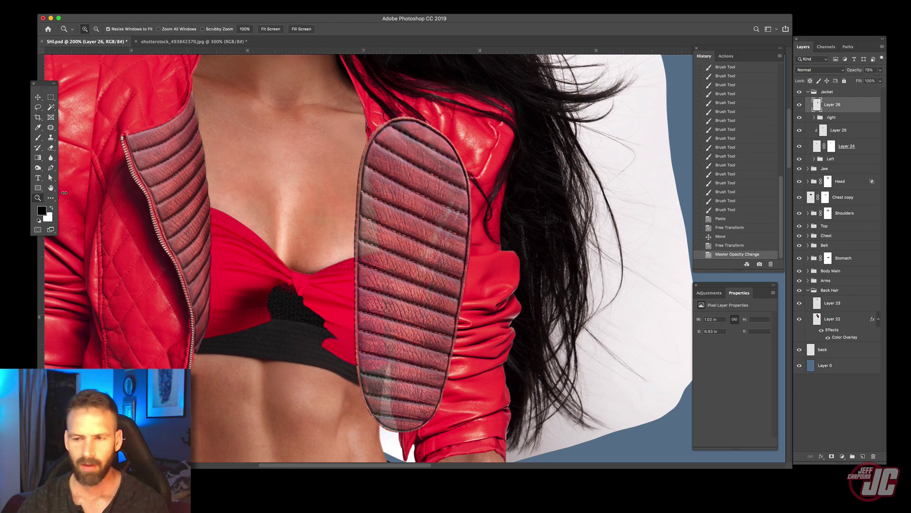
{"action": "left_click", "coordinate": [389, 208]}
{"action": "left_click", "coordinate": [37, 97]}
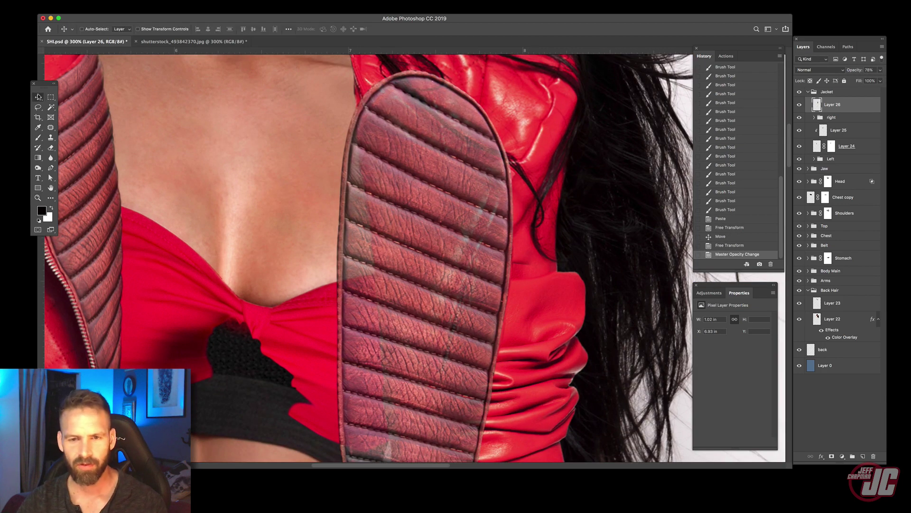
{"action": "left_click_drag", "start_coordinate": [329, 207], "coordinate": [344, 278]}
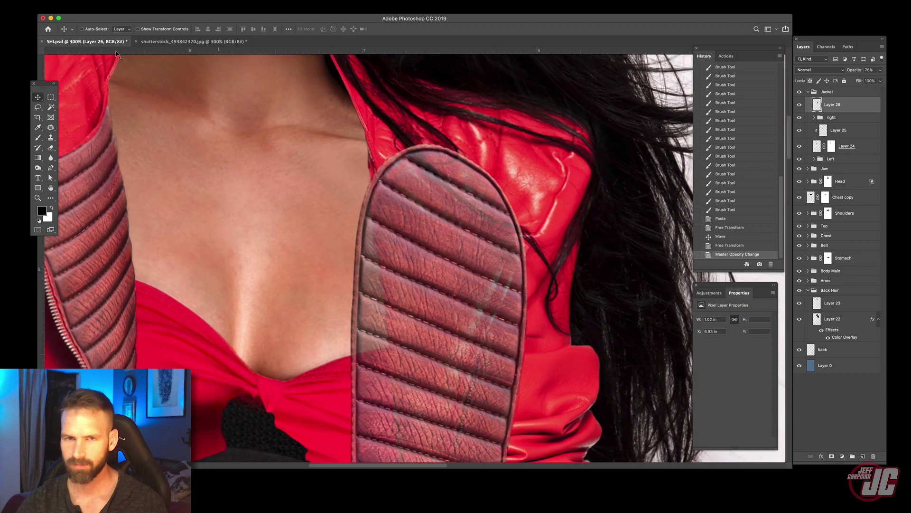
- Warp the new leather layer so its upper part bends to follow the shape of the jacket lapel
{"action": "left_click", "coordinate": [47, 1]}
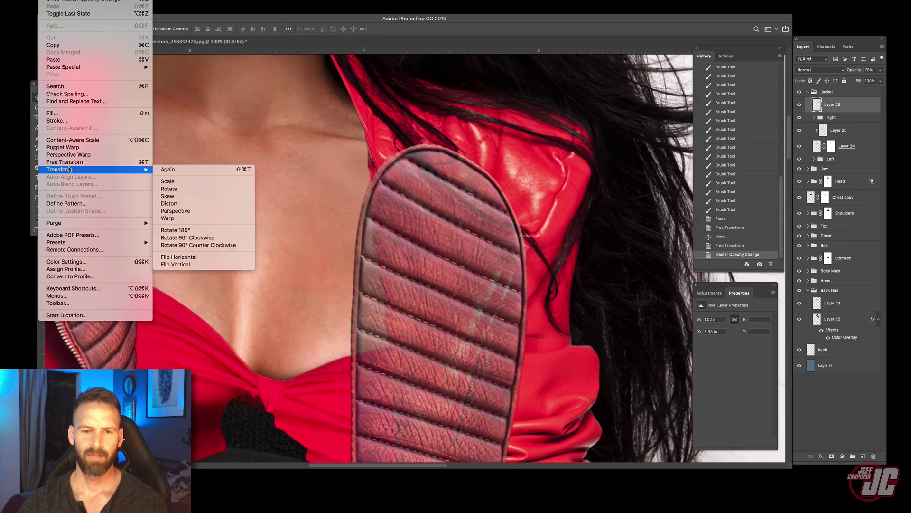
{"action": "mouse_move", "coordinate": [137, 170]}
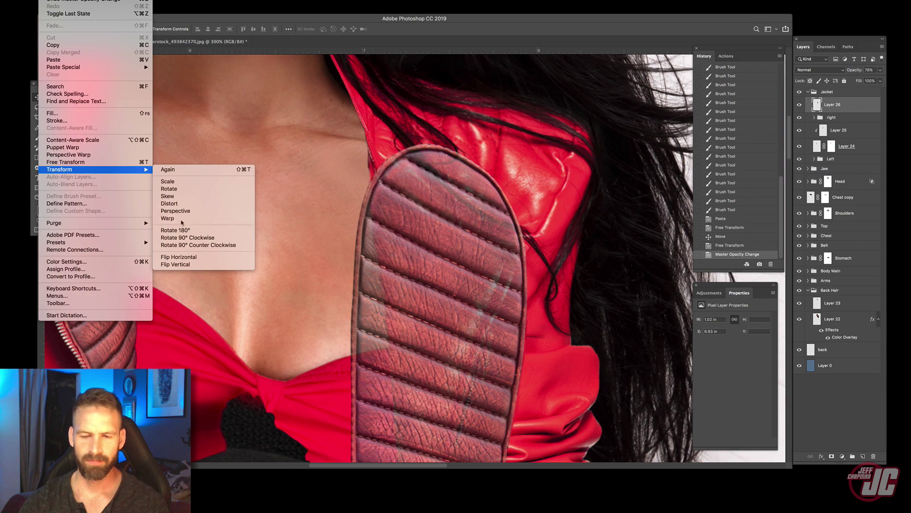
{"action": "left_click", "coordinate": [185, 220]}
{"action": "left_click_drag", "start_coordinate": [365, 204], "coordinate": [388, 198]}
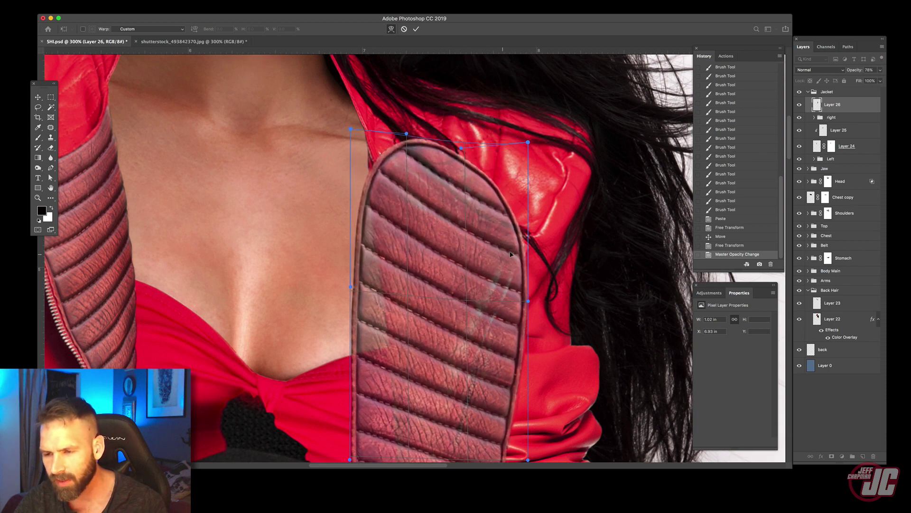
{"action": "left_click_drag", "start_coordinate": [510, 254], "coordinate": [504, 280]}
{"action": "left_click_drag", "start_coordinate": [499, 187], "coordinate": [504, 183]}
{"action": "left_click_drag", "start_coordinate": [472, 307], "coordinate": [435, 90]}
{"action": "left_click_drag", "start_coordinate": [463, 373], "coordinate": [423, 358]}
{"action": "left_click_drag", "start_coordinate": [452, 241], "coordinate": [446, 240]}
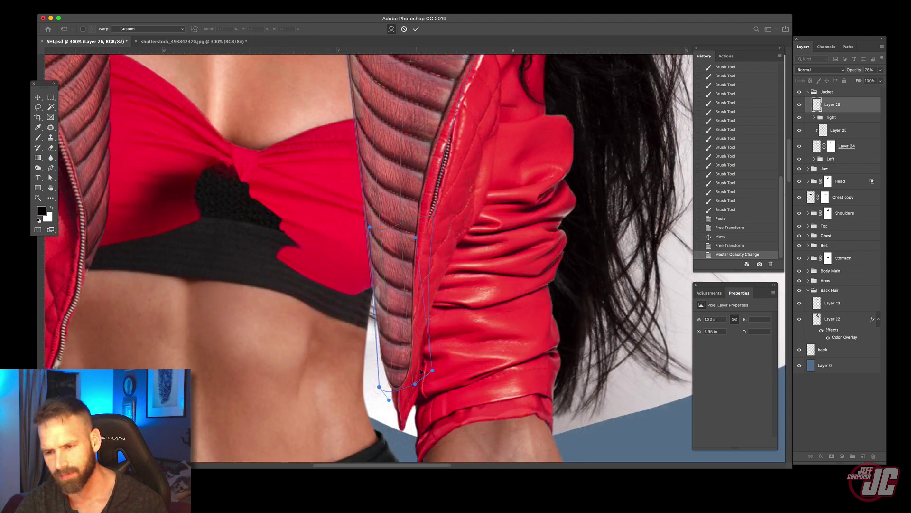
- Warp the leather's lower tip to narrow it along the zipper and adjust its upper inner corner
{"action": "left_click_drag", "start_coordinate": [432, 370], "coordinate": [403, 375]}
{"action": "left_click_drag", "start_coordinate": [415, 237], "coordinate": [426, 243]}
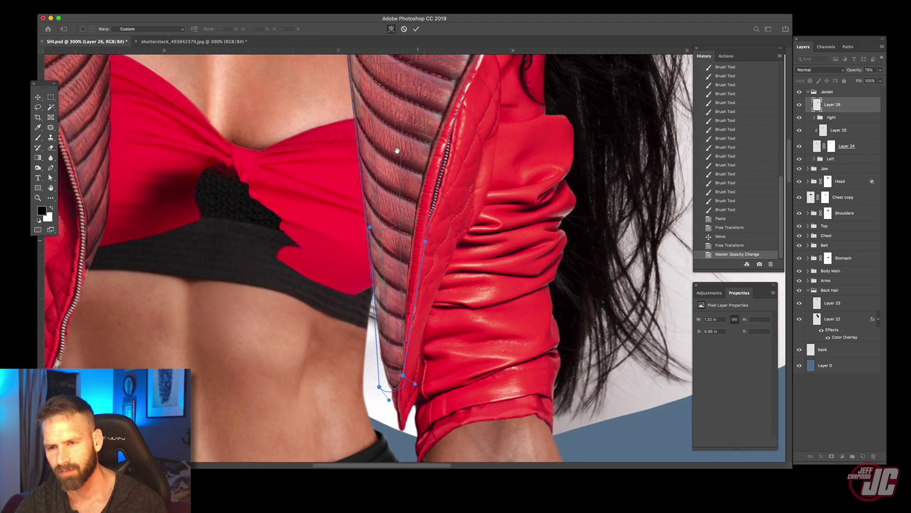
{"action": "left_click_drag", "start_coordinate": [398, 150], "coordinate": [417, 301]}
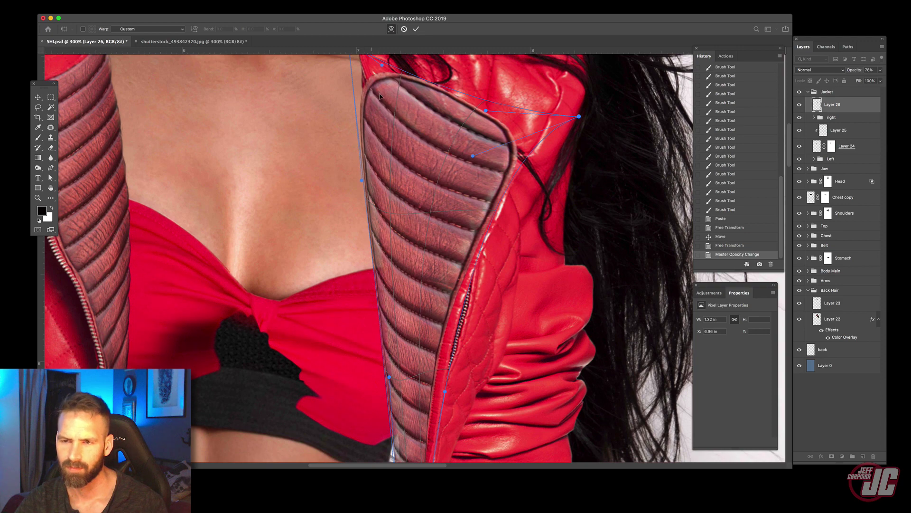
{"action": "left_click_drag", "start_coordinate": [380, 97], "coordinate": [381, 95]}
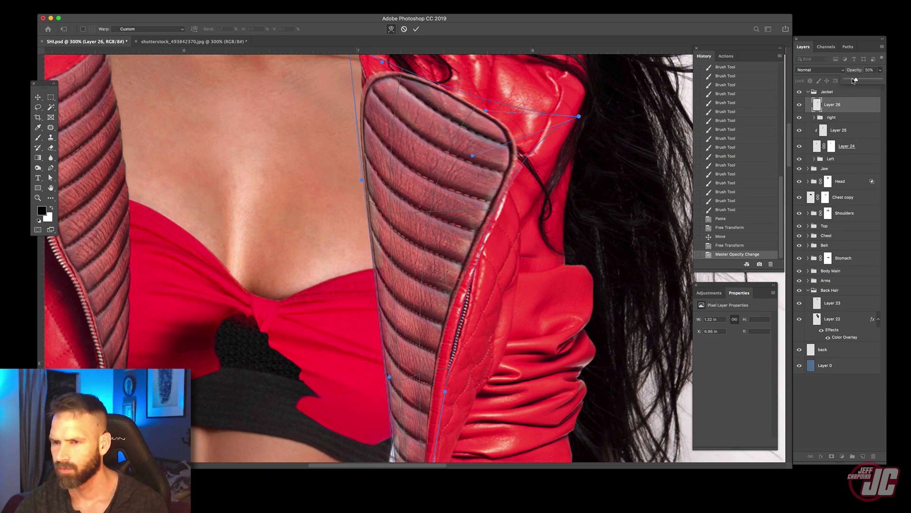
- Lower the leather layer's opacity to 20% to see the lapel beneath and refine the warp at the upper edge
{"action": "left_click_drag", "start_coordinate": [854, 81], "coordinate": [843, 81]}
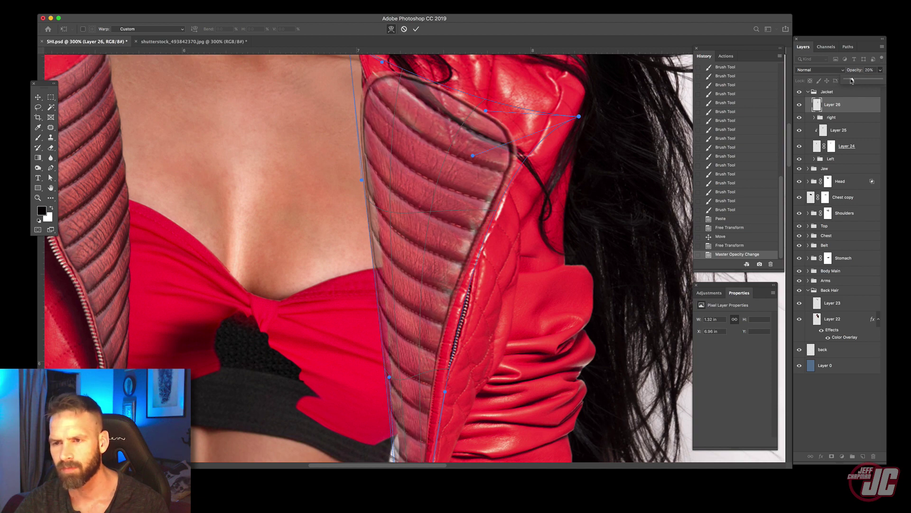
{"action": "left_click_drag", "start_coordinate": [852, 81], "coordinate": [853, 82]}
{"action": "left_click_drag", "start_coordinate": [408, 105], "coordinate": [391, 99]}
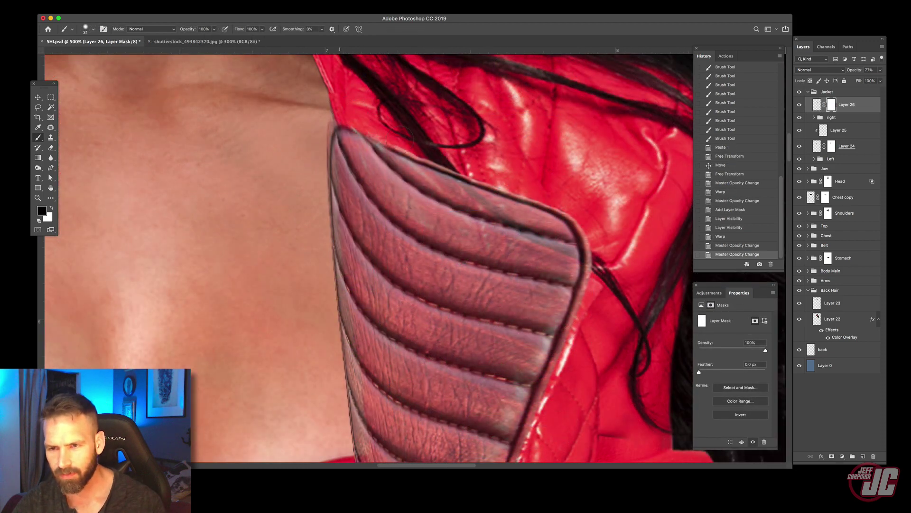
- Paint black on the leather layer's mask to trim its upper edge to the lapel seam, comparing with the layer hidden
{"action": "mouse_move", "coordinate": [366, 137]}
{"action": "left_mouse_down"}
{"action": "mouse_move", "coordinate": [475, 195]}
{"action": "mouse_move", "coordinate": [565, 208]}
{"action": "mouse_move", "coordinate": [576, 235]}
{"action": "left_mouse_up"}
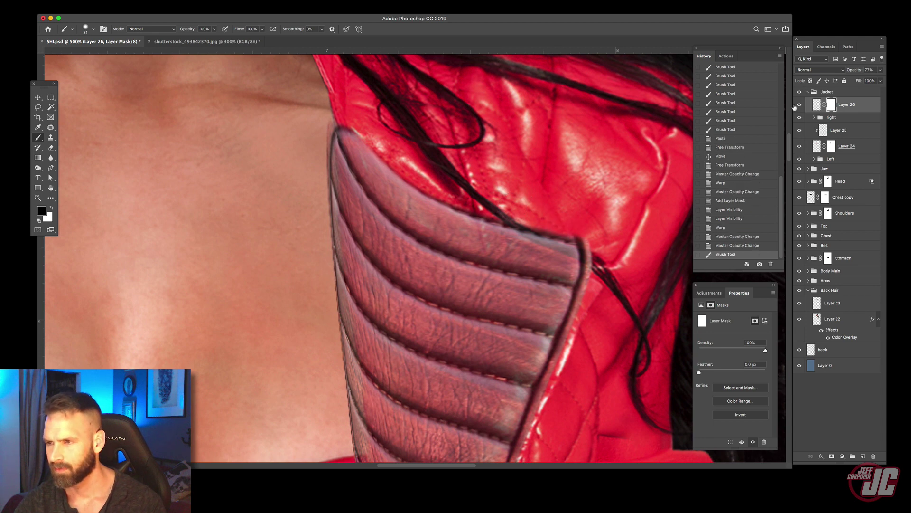
{"action": "left_click", "coordinate": [799, 105]}
{"action": "left_click", "coordinate": [798, 105]}
{"action": "mouse_move", "coordinate": [357, 138]}
{"action": "left_mouse_down"}
{"action": "mouse_move", "coordinate": [356, 125]}
{"action": "mouse_move", "coordinate": [389, 183]}
{"action": "mouse_move", "coordinate": [442, 228]}
{"action": "mouse_move", "coordinate": [429, 226]}
{"action": "mouse_move", "coordinate": [608, 280]}
{"action": "left_mouse_up"}
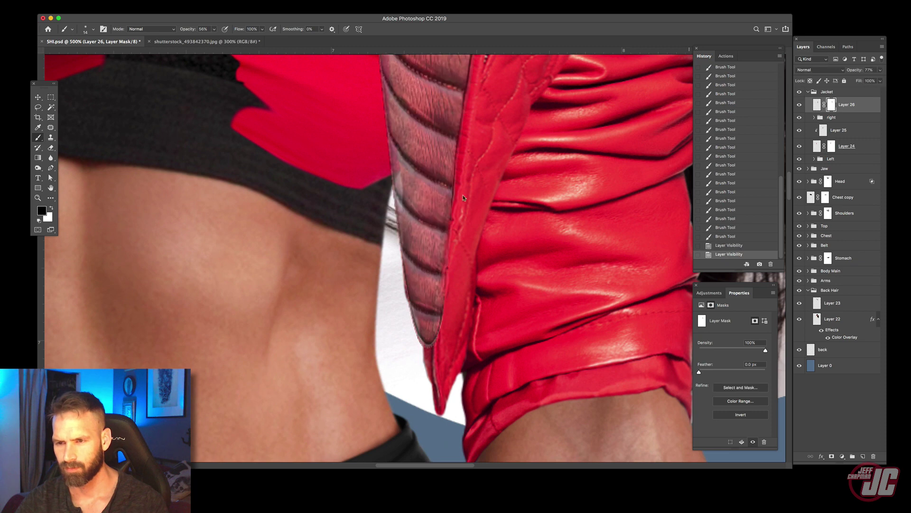
- Mask away the excess leather around the lapel's lower tip with the brush at 56% opacity
{"action": "mouse_move", "coordinate": [451, 261]}
{"action": "left_mouse_down"}
{"action": "mouse_move", "coordinate": [453, 237]}
{"action": "mouse_move", "coordinate": [444, 287]}
{"action": "mouse_move", "coordinate": [448, 259]}
{"action": "left_mouse_up"}
{"action": "left_click_drag", "start_coordinate": [441, 296], "coordinate": [452, 260]}
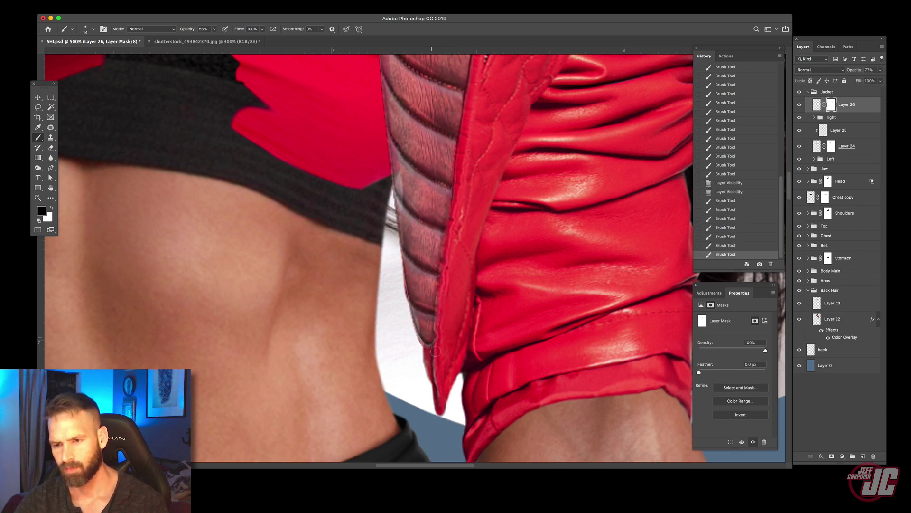
{"action": "left_click_drag", "start_coordinate": [417, 346], "coordinate": [413, 338]}
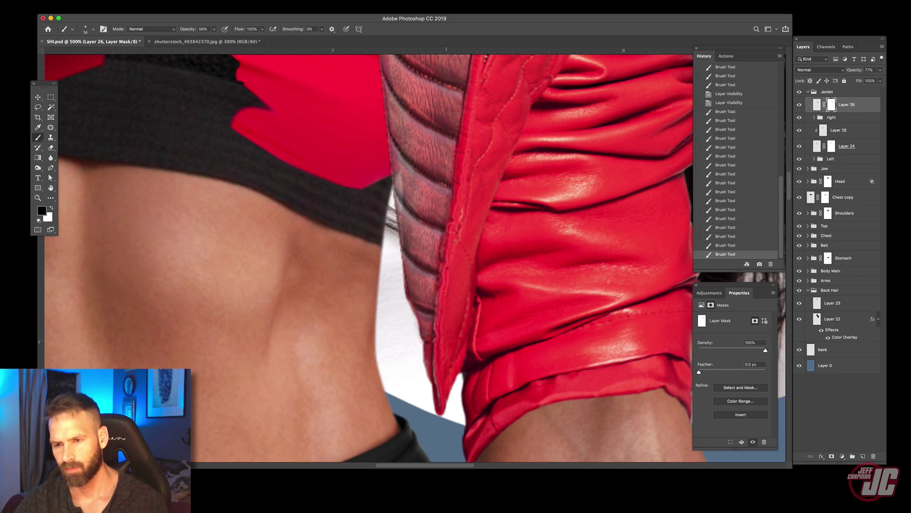
- Mask the leather's inner edge along the bare chest with the brush at 100% opacity
{"action": "left_click_drag", "start_coordinate": [334, 204], "coordinate": [385, 293]}
{"action": "left_click", "coordinate": [425, 233]}
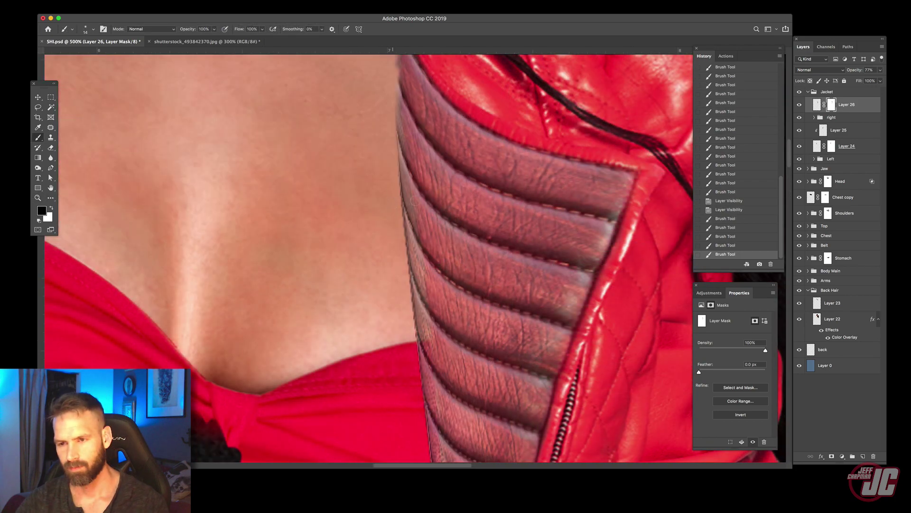
{"action": "right_click", "coordinate": [453, 242]}
{"action": "left_click", "coordinate": [455, 238]}
{"action": "left_click", "coordinate": [390, 171]}
{"action": "left_click_drag", "start_coordinate": [393, 152], "coordinate": [399, 224]}
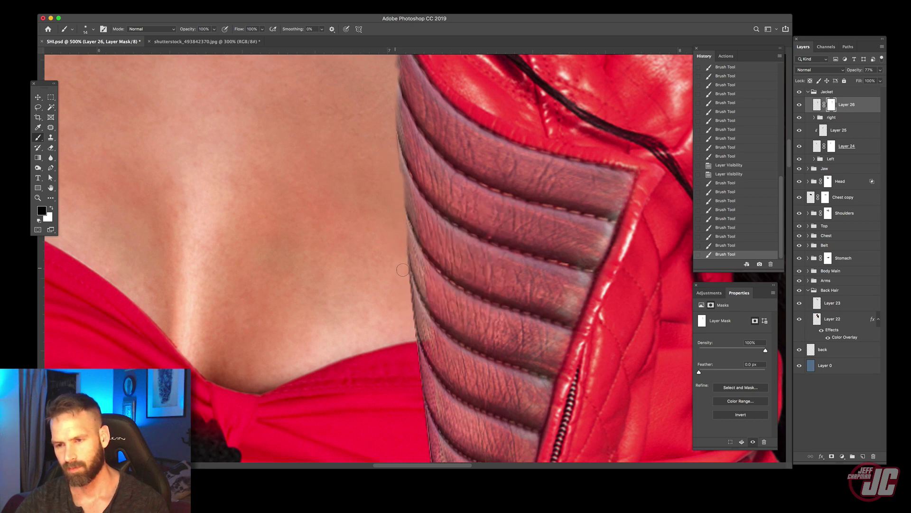
{"action": "left_click_drag", "start_coordinate": [405, 277], "coordinate": [404, 241]}
{"action": "mouse_move", "coordinate": [406, 252]}
{"action": "left_mouse_down"}
{"action": "mouse_move", "coordinate": [405, 120]}
{"action": "mouse_move", "coordinate": [420, 302]}
{"action": "mouse_move", "coordinate": [382, 156]}
{"action": "left_mouse_up"}
- Mask the leather's inner edge beside the red top with a 20 px brush and refine the edge up along the chest
{"action": "right_click", "coordinate": [413, 201]}
{"action": "right_click", "coordinate": [426, 178]}
{"action": "key", "text": "Return"}
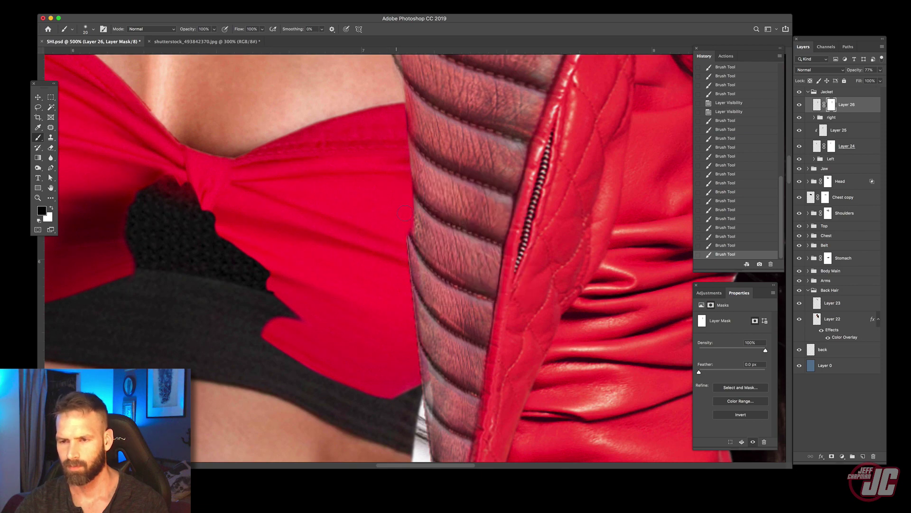
{"action": "left_click_drag", "start_coordinate": [408, 220], "coordinate": [407, 243]}
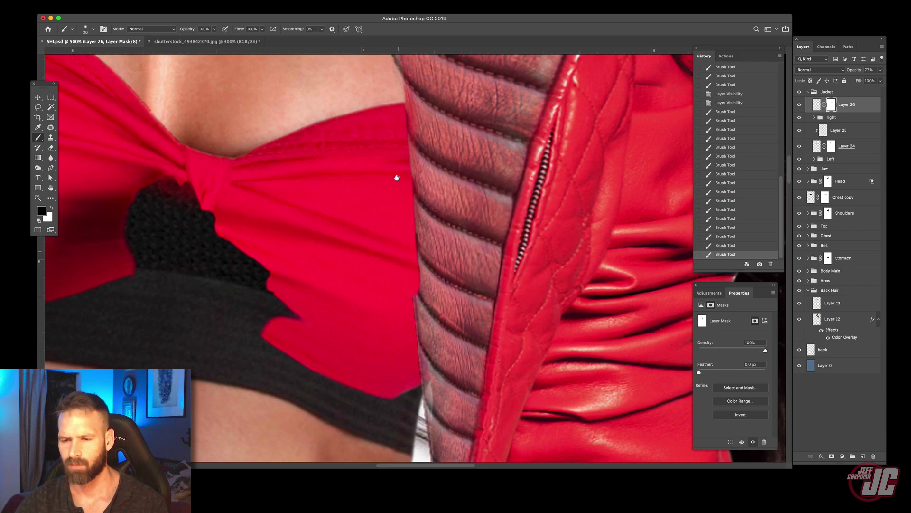
{"action": "scroll", "coordinate": [390, 166], "scroll_direction": "down", "scroll_amount": 5}
{"action": "left_click_drag", "start_coordinate": [407, 214], "coordinate": [406, 279]}
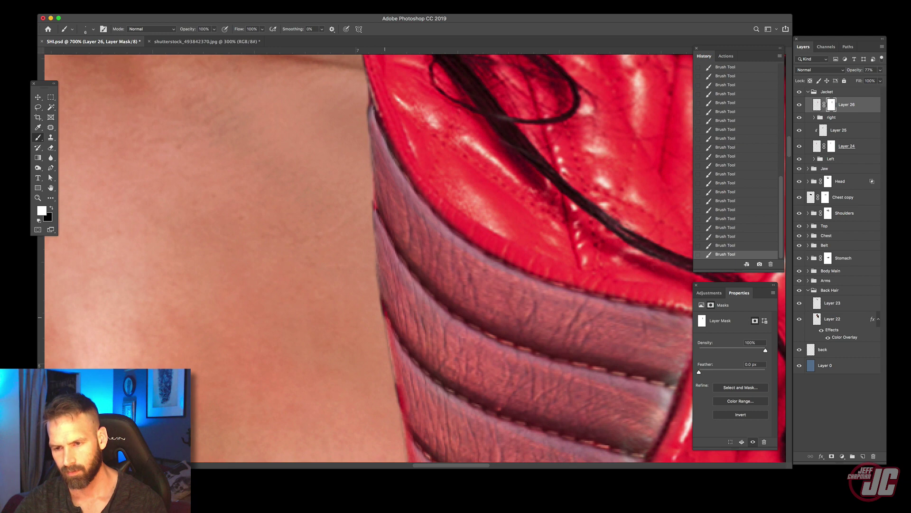
{"action": "scroll", "coordinate": [368, 259], "scroll_direction": "down", "scroll_amount": 4}
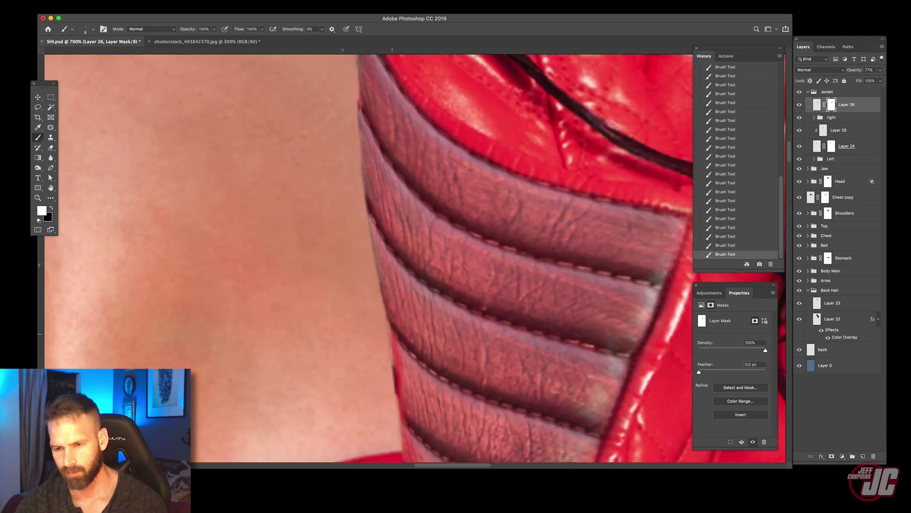
{"action": "key", "text": "super+minus"}
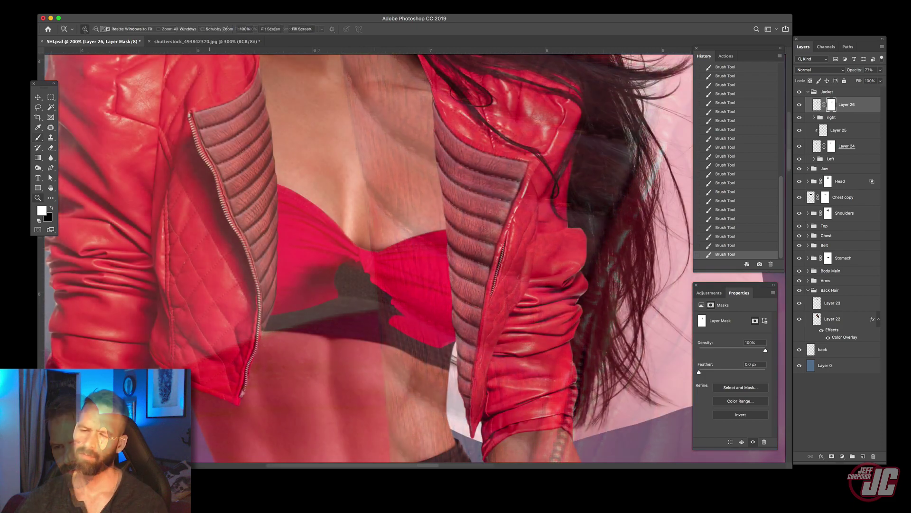
- Add a new layer above the leather, clip it to the leather layer and set its blend mode to Soft Light
{"action": "key", "text": "v"}
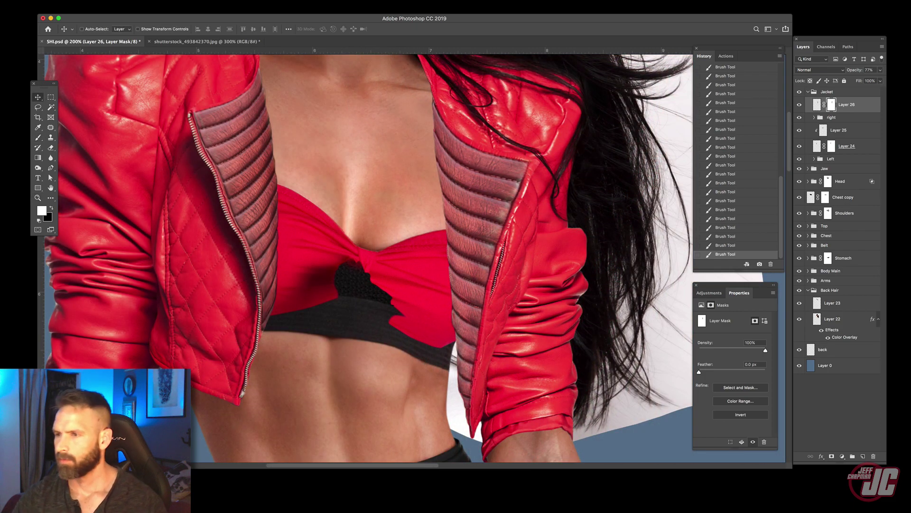
{"action": "left_click", "coordinate": [863, 456]}
{"action": "right_click", "coordinate": [842, 123]}
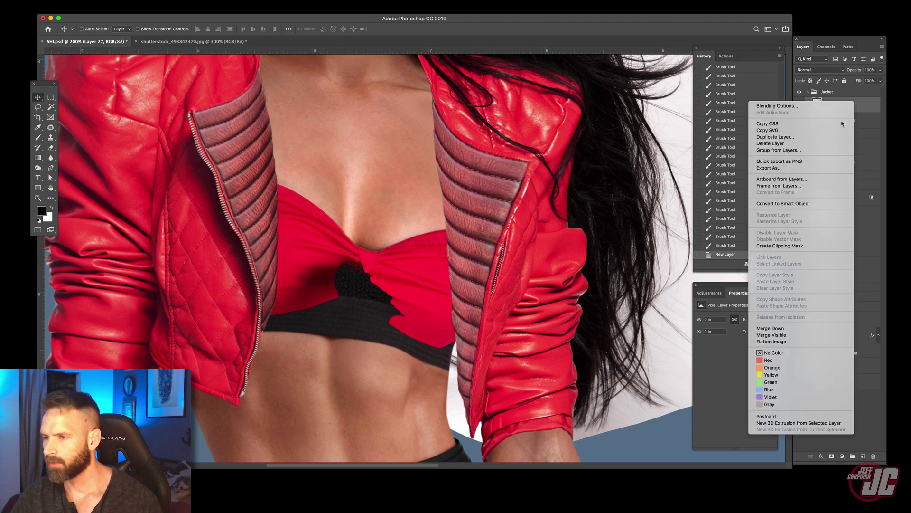
{"action": "left_click", "coordinate": [803, 245]}
{"action": "left_click", "coordinate": [833, 70]}
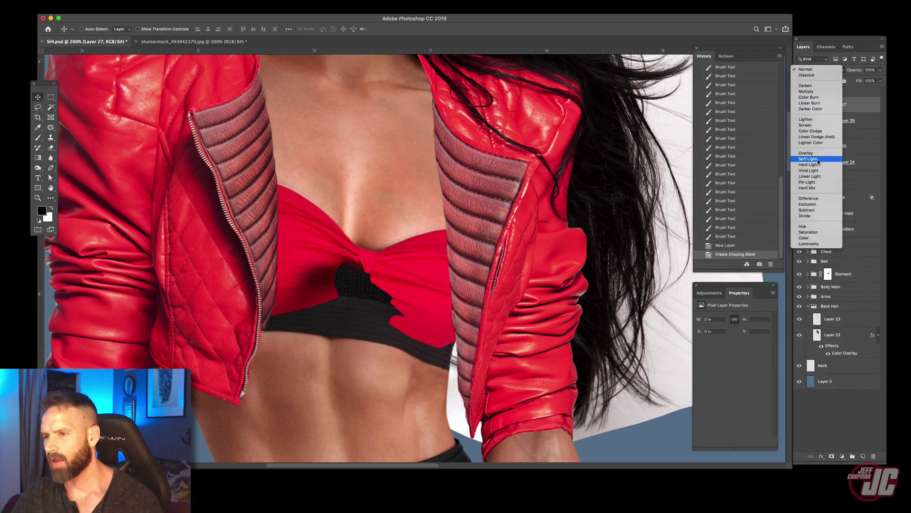
{"action": "left_click", "coordinate": [818, 161]}
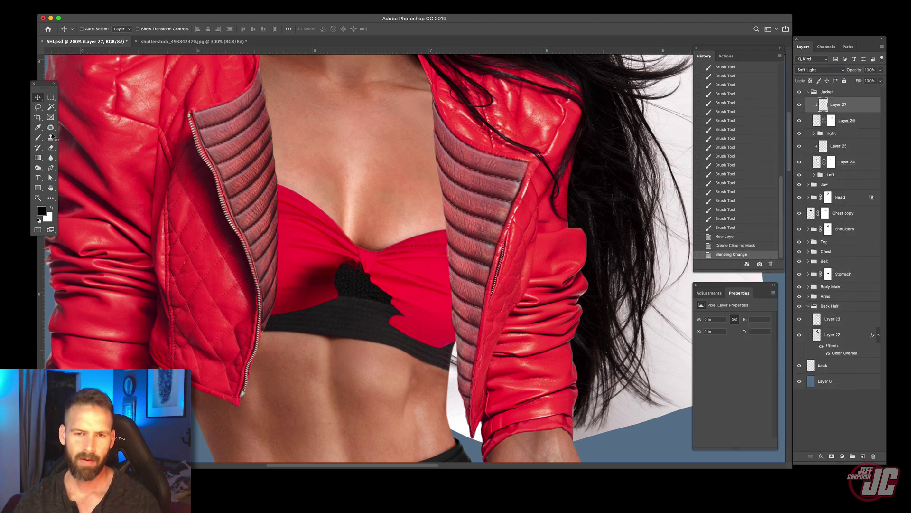
- Paint soft black shading down the leather's inner edge at 49% brush opacity and compare with the shading layer hidden
{"action": "left_click", "coordinate": [38, 137]}
{"action": "right_click", "coordinate": [337, 180]}
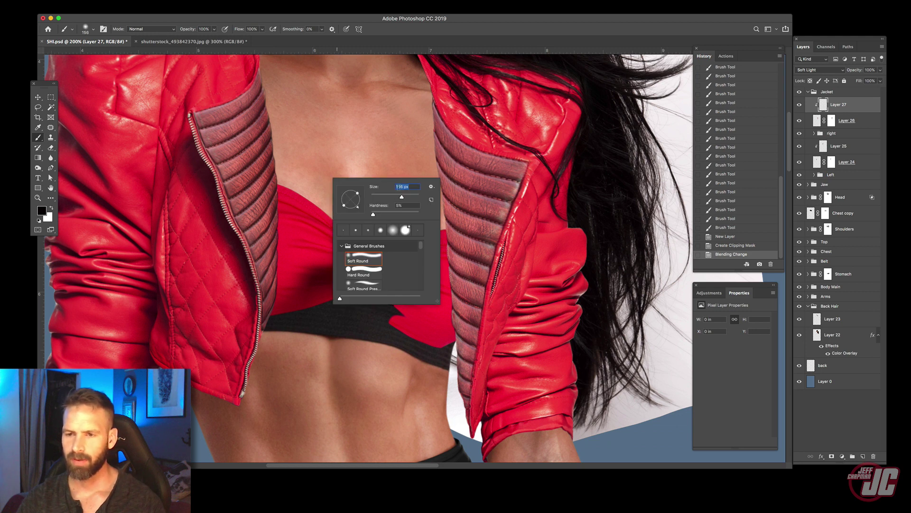
{"action": "left_click_drag", "start_coordinate": [216, 30], "coordinate": [199, 35]}
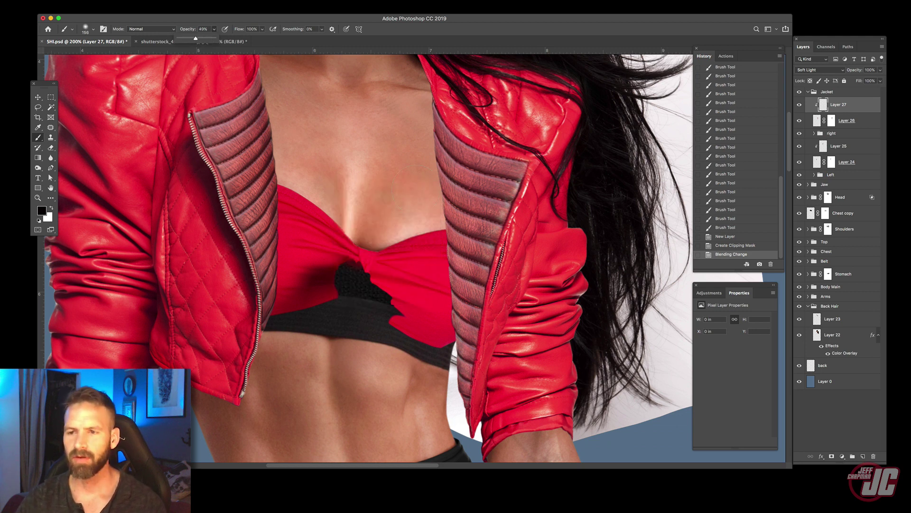
{"action": "mouse_move", "coordinate": [415, 135]}
{"action": "left_mouse_down"}
{"action": "mouse_move", "coordinate": [418, 127]}
{"action": "mouse_move", "coordinate": [441, 263]}
{"action": "left_mouse_up"}
{"action": "left_click_drag", "start_coordinate": [429, 151], "coordinate": [440, 206]}
{"action": "left_click_drag", "start_coordinate": [444, 304], "coordinate": [461, 409]}
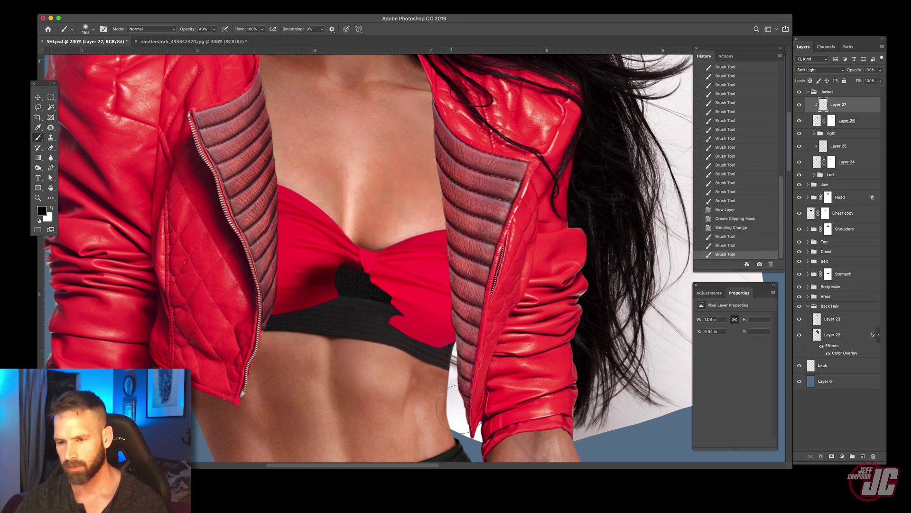
{"action": "left_click", "coordinate": [799, 104]}
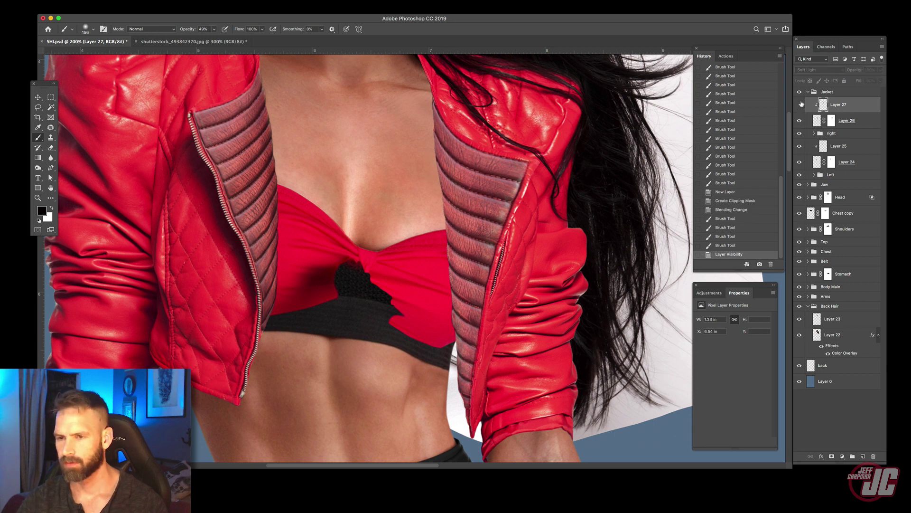
{"action": "left_click", "coordinate": [800, 104]}
{"action": "left_click", "coordinate": [799, 105]}
{"action": "left_click", "coordinate": [800, 104]}
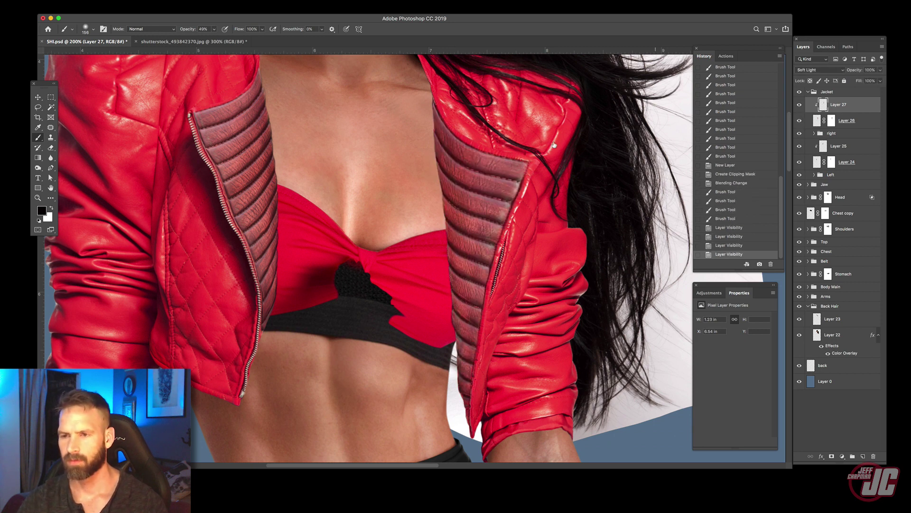
- Add more soft black shading over the leather's upper edge, zipper side and lower tip
{"action": "left_click_drag", "start_coordinate": [506, 91], "coordinate": [493, 167]}
{"action": "left_click_drag", "start_coordinate": [459, 333], "coordinate": [482, 213]}
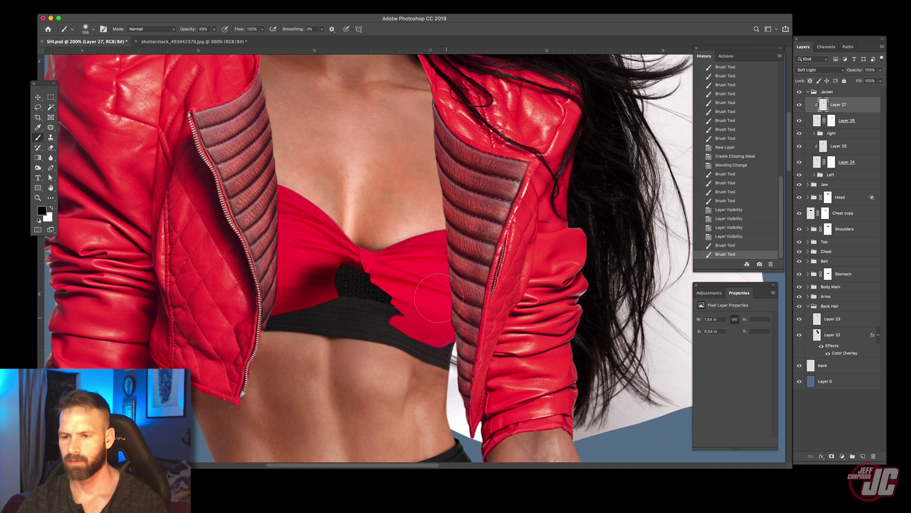
{"action": "left_click_drag", "start_coordinate": [440, 283], "coordinate": [460, 403]}
{"action": "left_click_drag", "start_coordinate": [443, 299], "coordinate": [461, 400]}
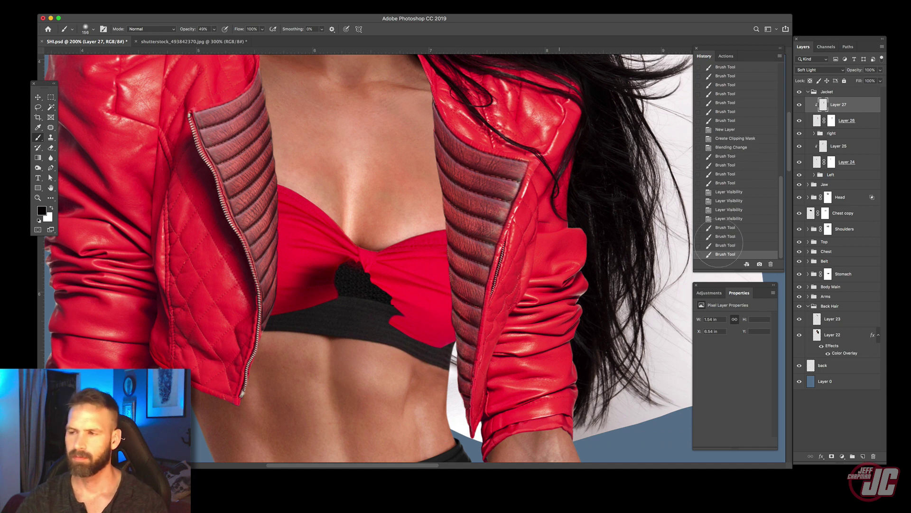
- Add a clipped layer beneath the Soft Light shading, set it to Darken and paint black along the leather's inner edge
{"action": "key", "text": "super+shift+alt+n"}
{"action": "left_click_drag", "start_coordinate": [849, 109], "coordinate": [858, 127]}
{"action": "left_click", "coordinate": [830, 70]}
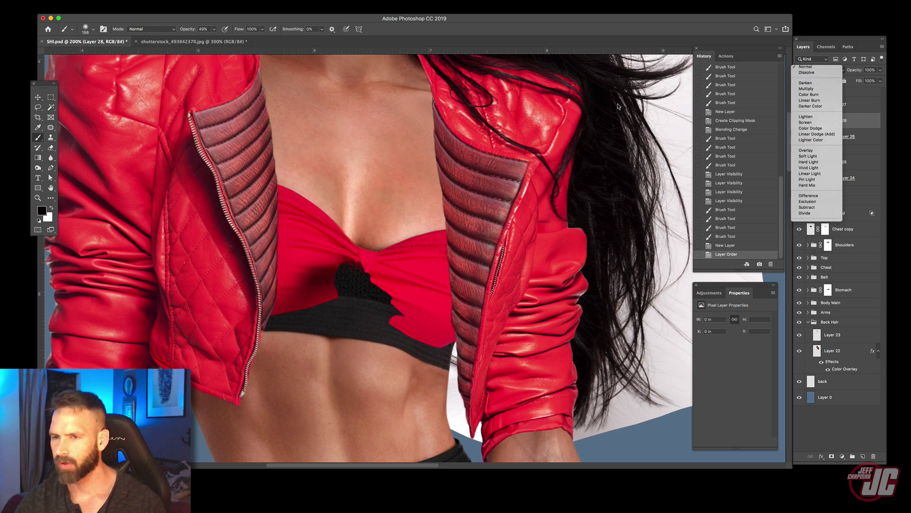
{"action": "left_click_drag", "start_coordinate": [423, 114], "coordinate": [439, 264]}
{"action": "mouse_move", "coordinate": [423, 157]}
{"action": "left_mouse_down"}
{"action": "mouse_move", "coordinate": [429, 333]}
{"action": "mouse_move", "coordinate": [458, 394]}
{"action": "left_mouse_up"}
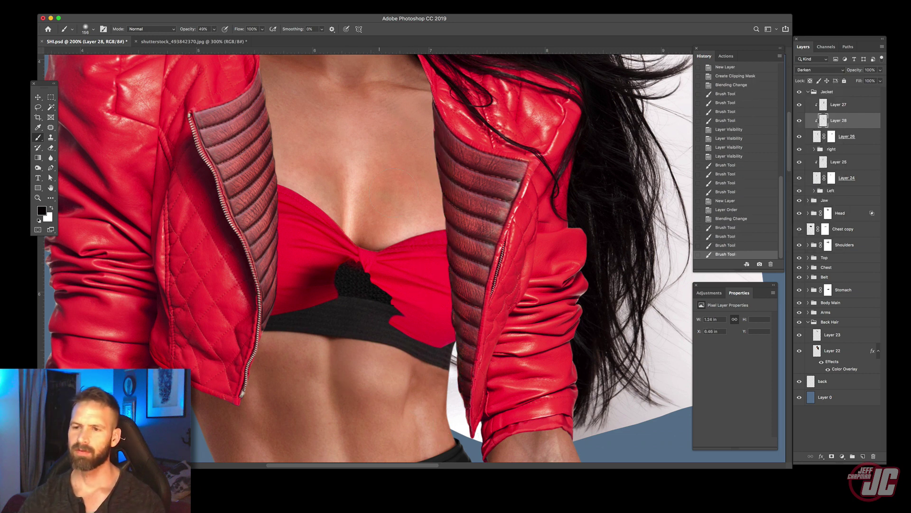
{"action": "left_click", "coordinate": [881, 81]}
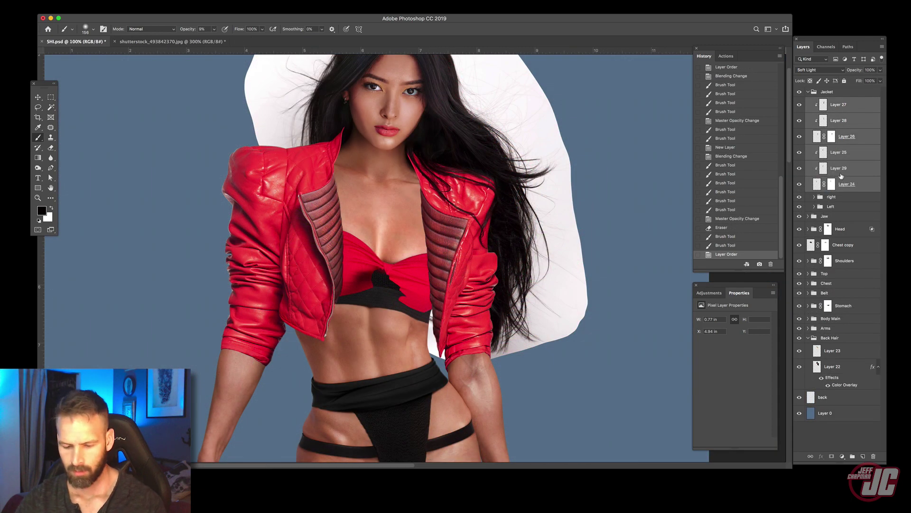
- Group both lapels' leather layers with their clipped shading layers inside the Jacket group
{"action": "key", "text": "super+g"}
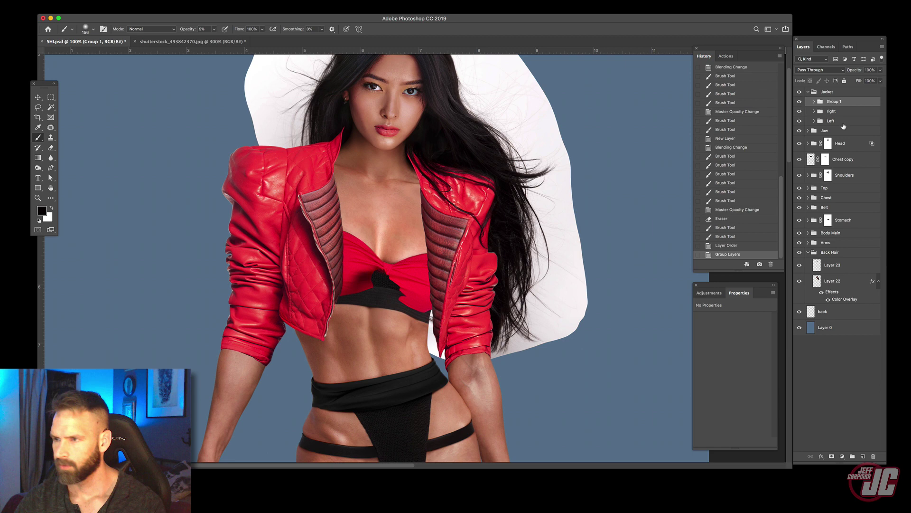
- Rename the new group inside the Jacket group as "Ribbed texture"
{"action": "double_click", "coordinate": [834, 102]}
{"action": "type", "text": "R"}
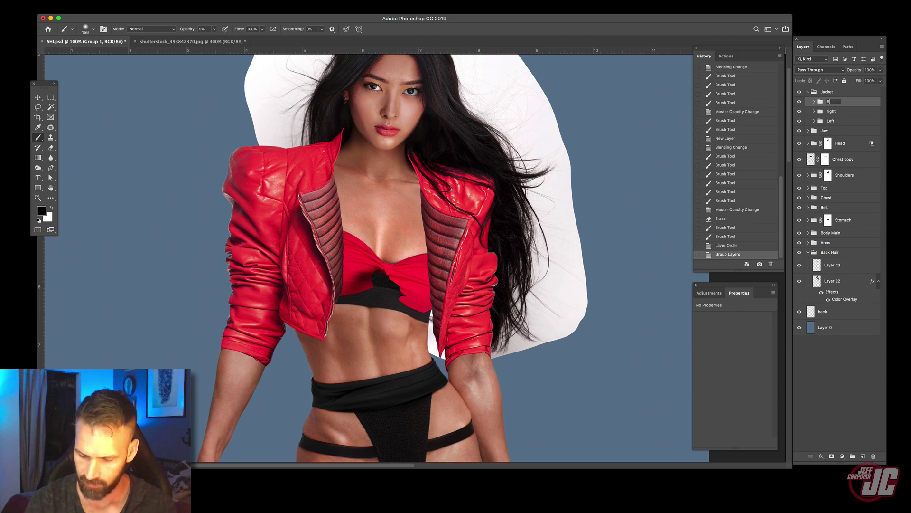
{"action": "type", "text": "ibbed text"}
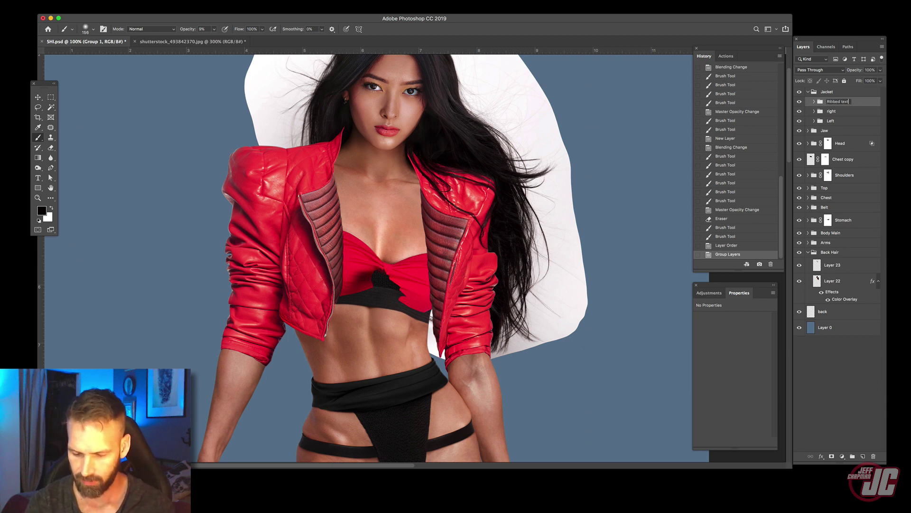
{"action": "type", "text": "ure"}
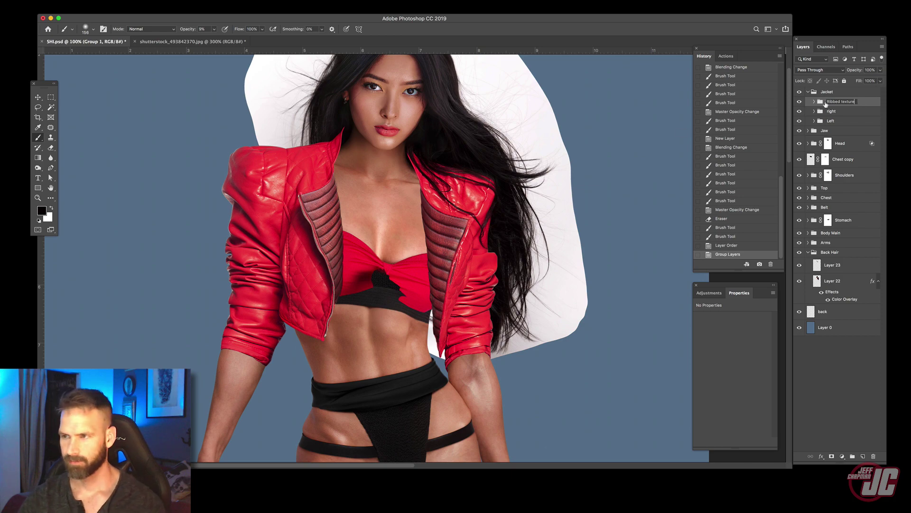
- Examine the Shi costume reference artwork in Preview, including 651273.jpg, and return to Photoshop
{"action": "left_click", "coordinate": [805, 510]}
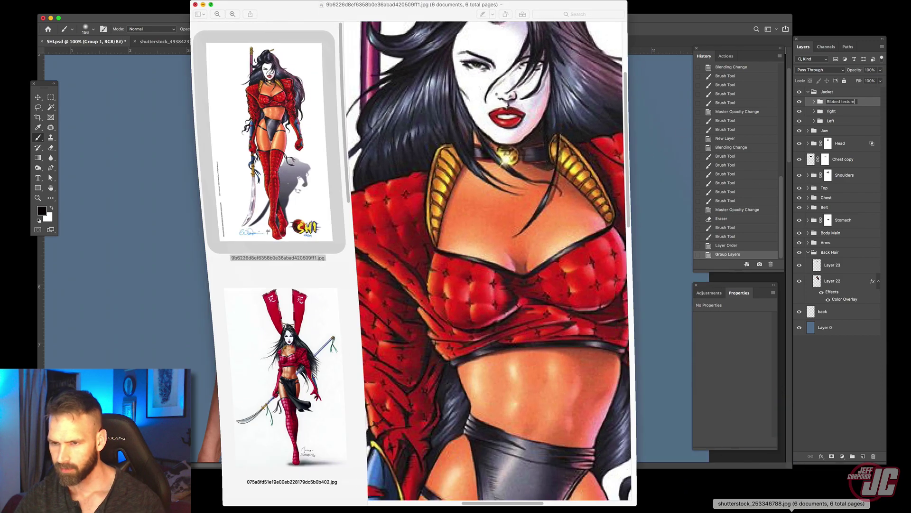
{"action": "left_click_drag", "start_coordinate": [334, 122], "coordinate": [338, 142]}
{"action": "scroll", "coordinate": [339, 182], "scroll_direction": "down", "scroll_amount": 2}
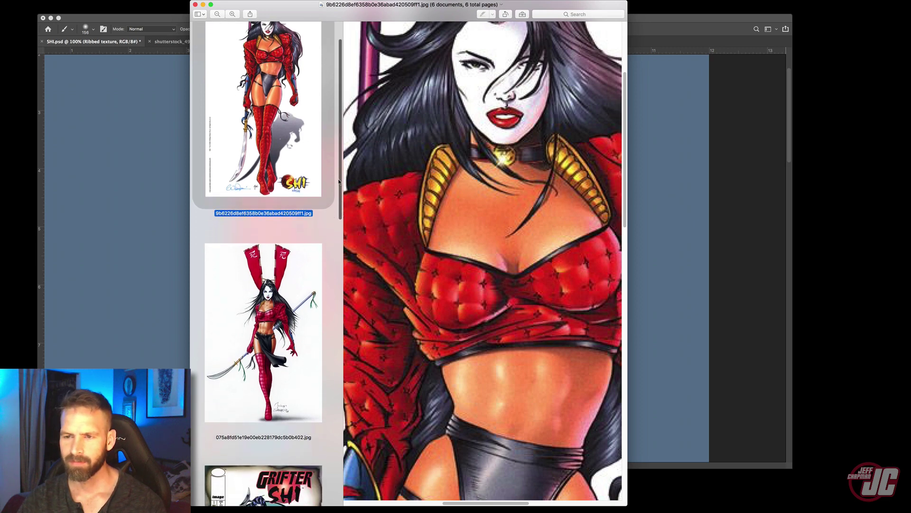
{"action": "scroll", "coordinate": [338, 182], "scroll_direction": "down", "scroll_amount": 3}
{"action": "left_click", "coordinate": [294, 385]}
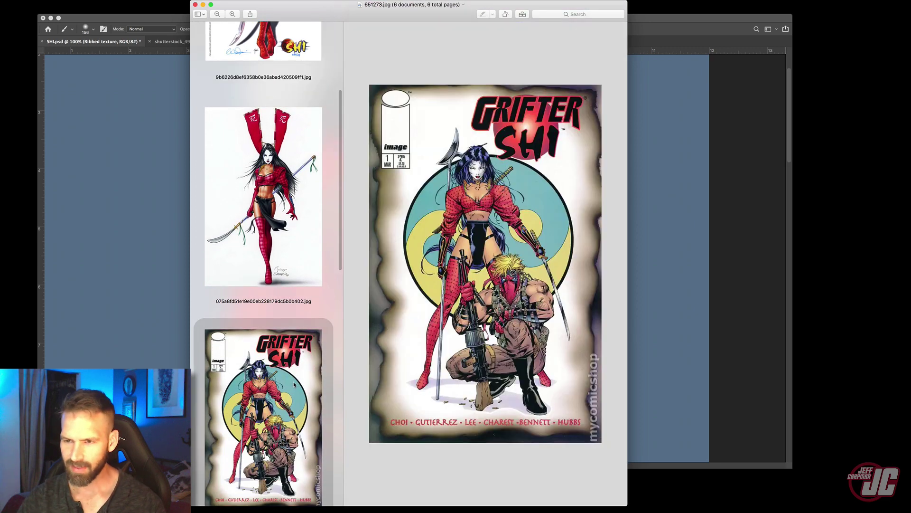
{"action": "left_click", "coordinate": [203, 4]}
{"action": "left_click", "coordinate": [344, 449]}
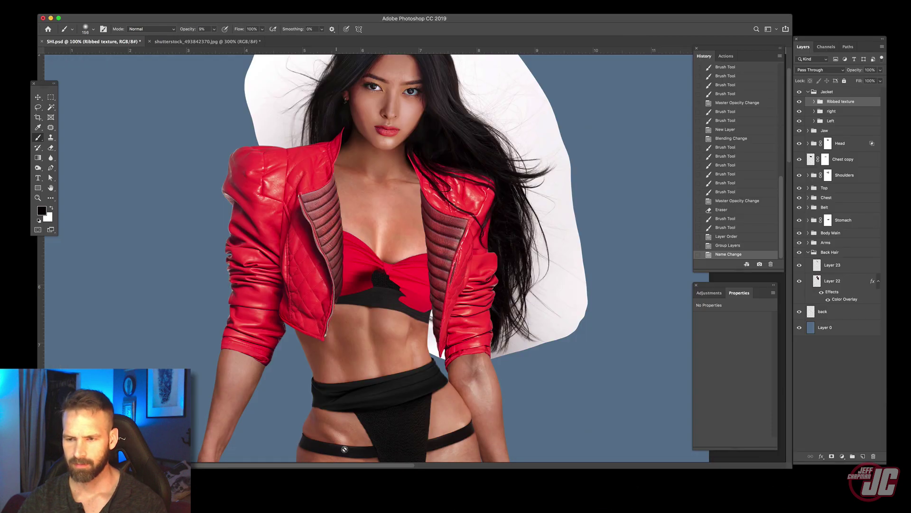
- Expand the Ribbed texture group and add a Color Overlay effect to Layer 26
{"action": "left_click", "coordinate": [38, 198]}
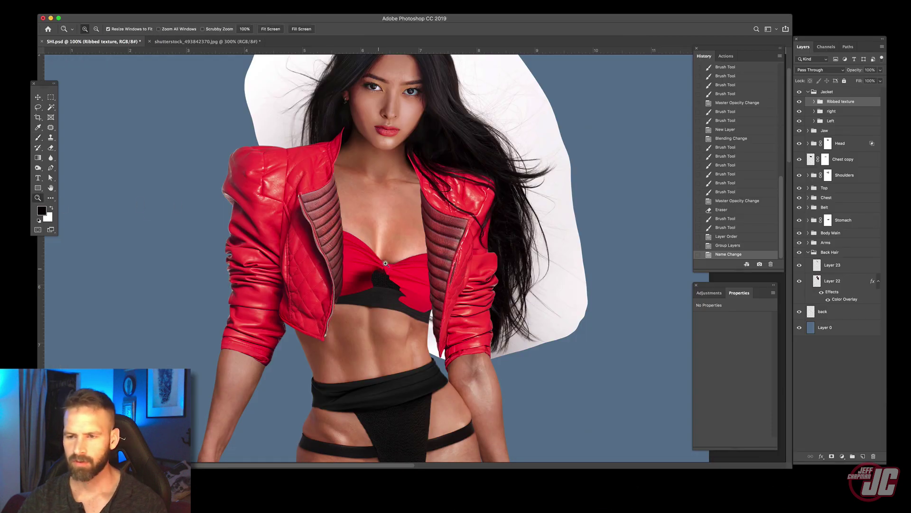
{"action": "left_click", "coordinate": [386, 260]}
{"action": "left_click", "coordinate": [38, 97]}
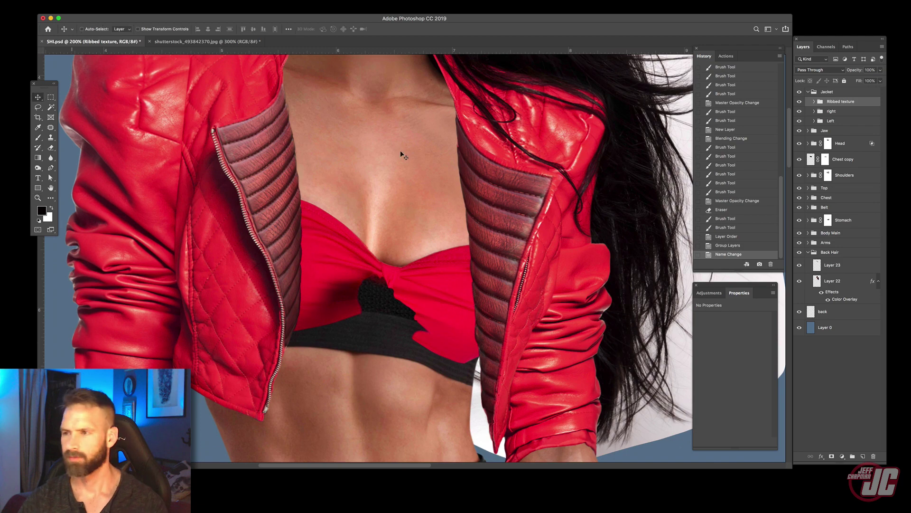
{"action": "left_click", "coordinate": [814, 102]}
{"action": "left_click", "coordinate": [859, 148]}
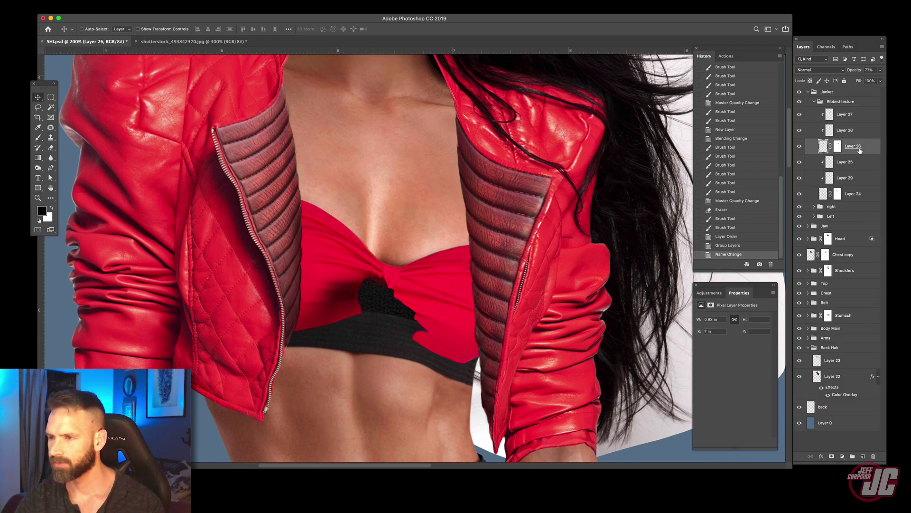
{"action": "double_click", "coordinate": [860, 151]}
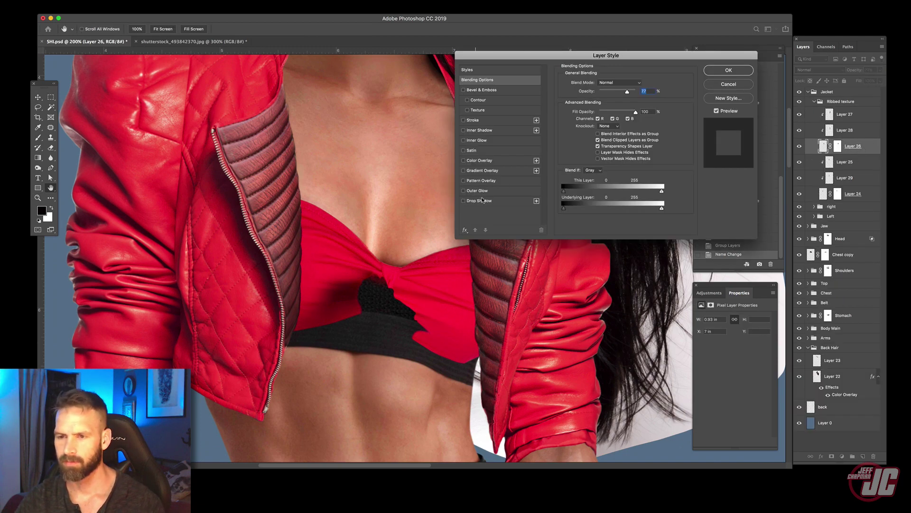
{"action": "left_click", "coordinate": [485, 162]}
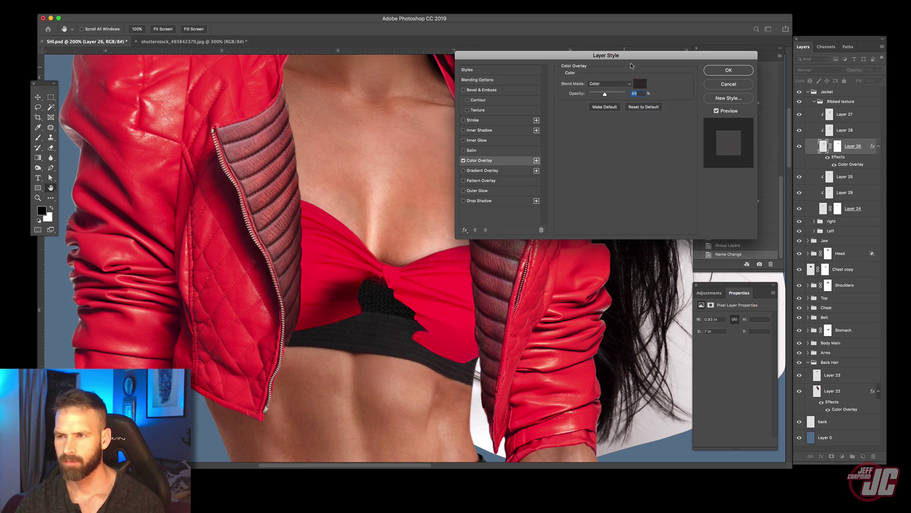
- Set the Color Overlay's color to golden yellow f6b10d
{"action": "left_click_drag", "start_coordinate": [636, 57], "coordinate": [305, 98]}
{"action": "left_click", "coordinate": [311, 125]}
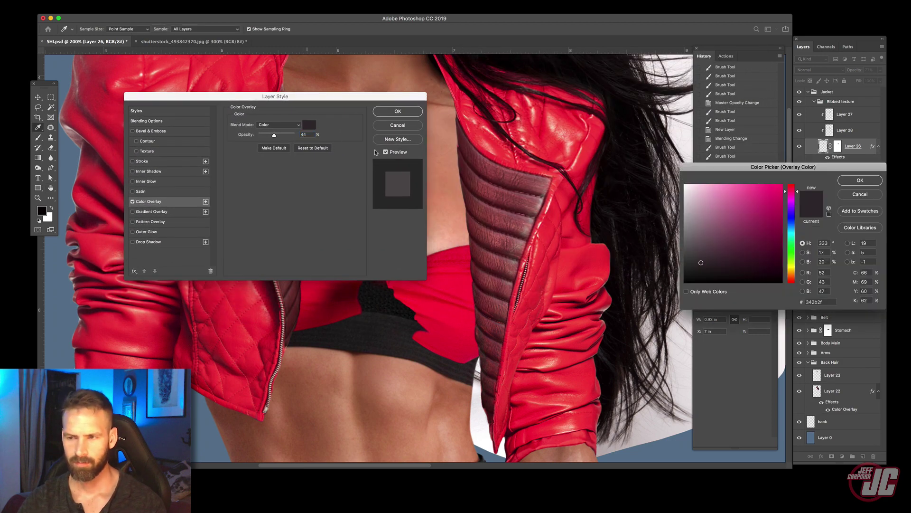
{"action": "left_click", "coordinate": [792, 269]}
{"action": "left_click", "coordinate": [777, 187]}
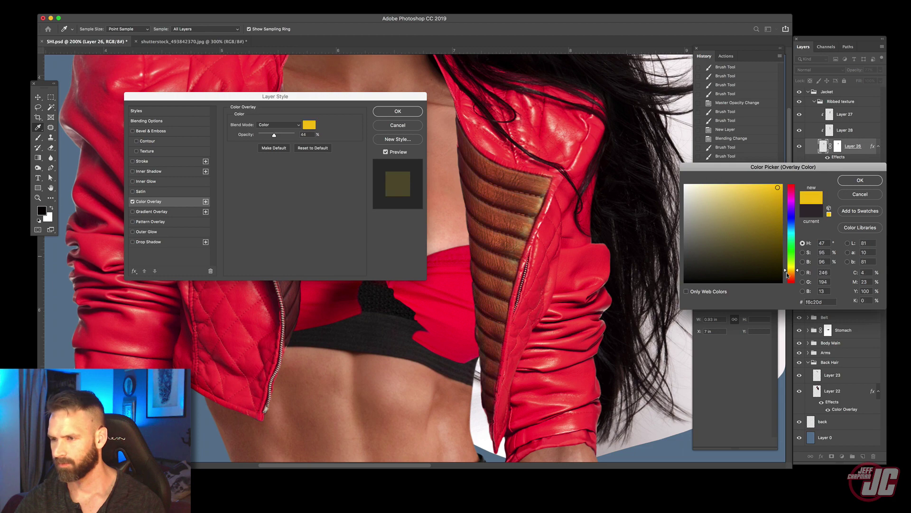
{"action": "left_click", "coordinate": [792, 274]}
{"action": "left_click", "coordinate": [874, 180]}
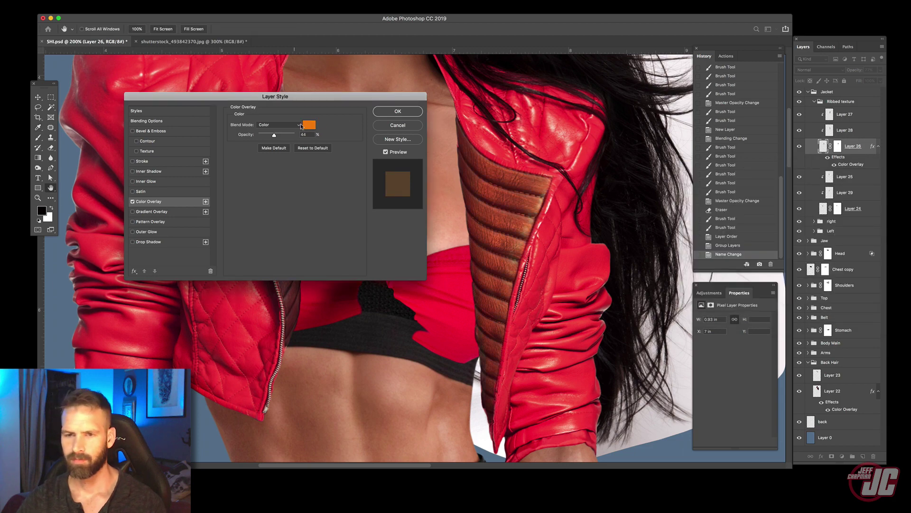
{"action": "left_click", "coordinate": [309, 124]}
{"action": "left_click", "coordinate": [791, 272]}
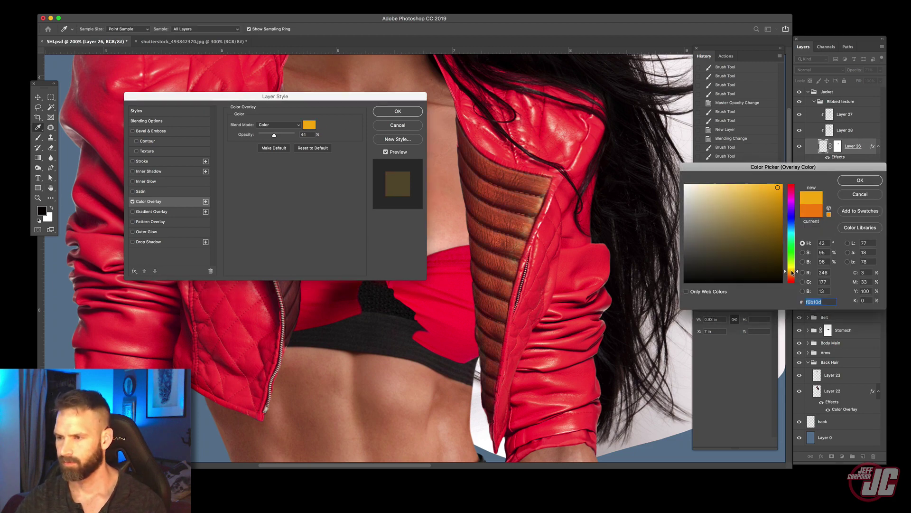
{"action": "left_click", "coordinate": [860, 180]}
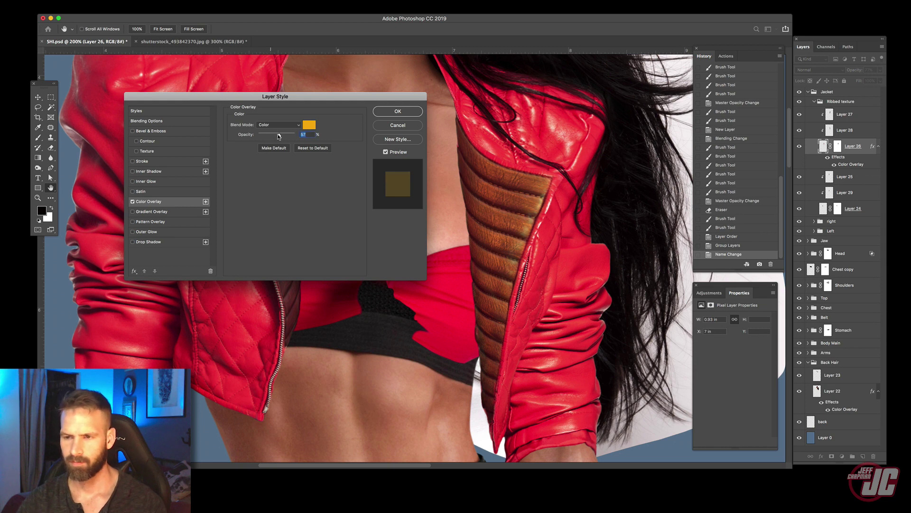
- Change the Color Overlay's blend mode to Soft Light, set its opacity to 73%, and apply the effect
{"action": "left_click_drag", "start_coordinate": [274, 135], "coordinate": [280, 135]}
{"action": "left_click", "coordinate": [279, 124]}
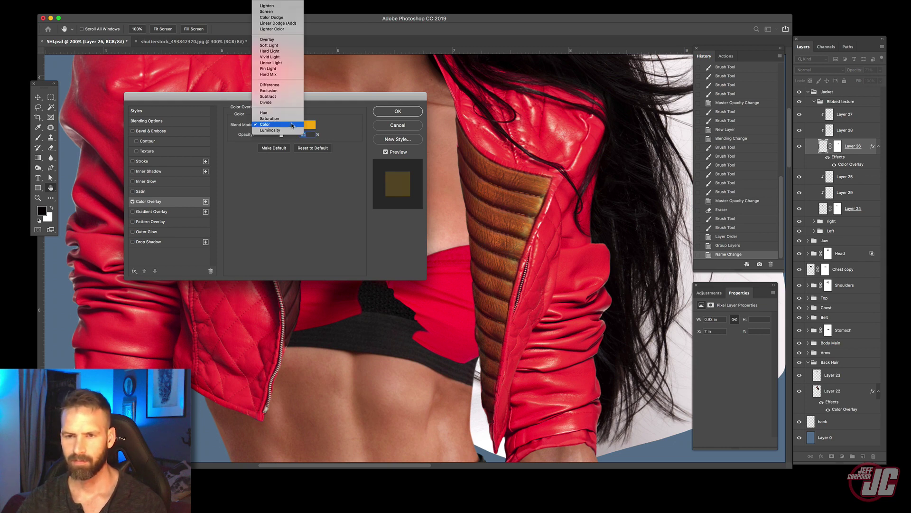
{"action": "left_click", "coordinate": [284, 45]}
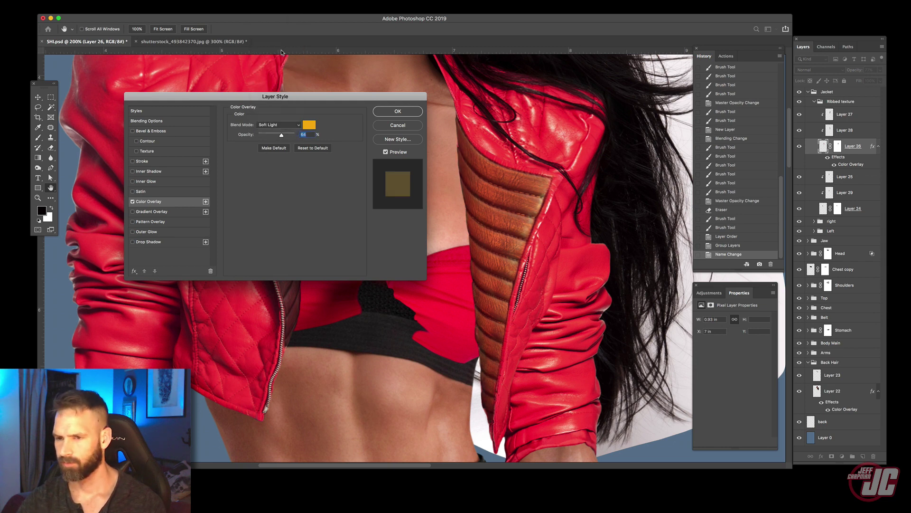
{"action": "left_click", "coordinate": [289, 136]}
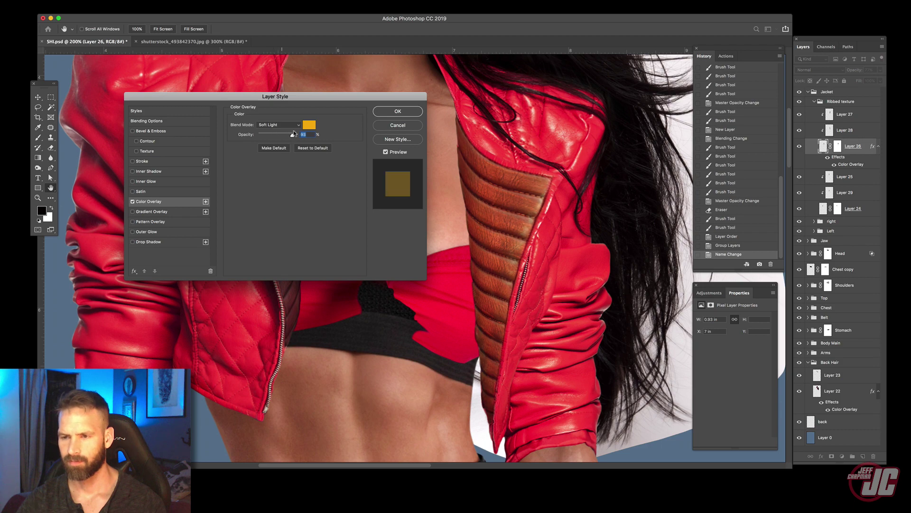
{"action": "left_click_drag", "start_coordinate": [294, 134], "coordinate": [294, 134]}
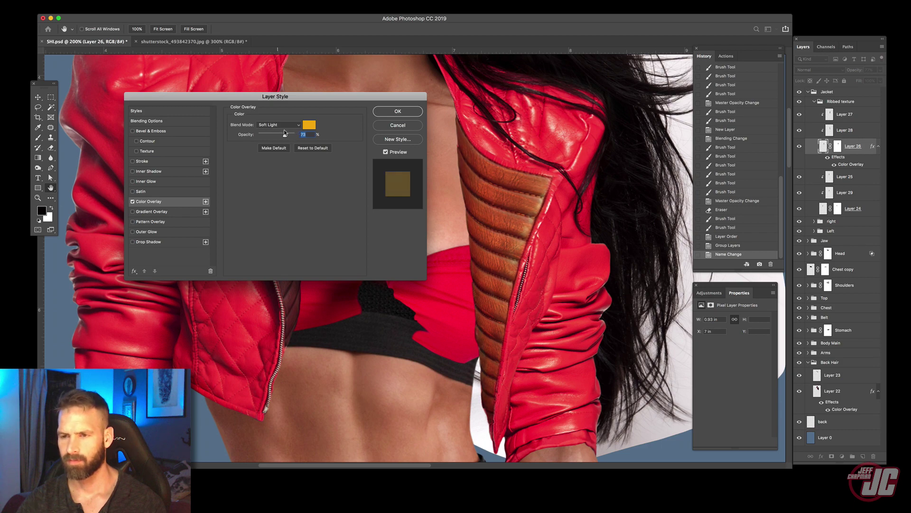
{"action": "right_click", "coordinate": [853, 144]}
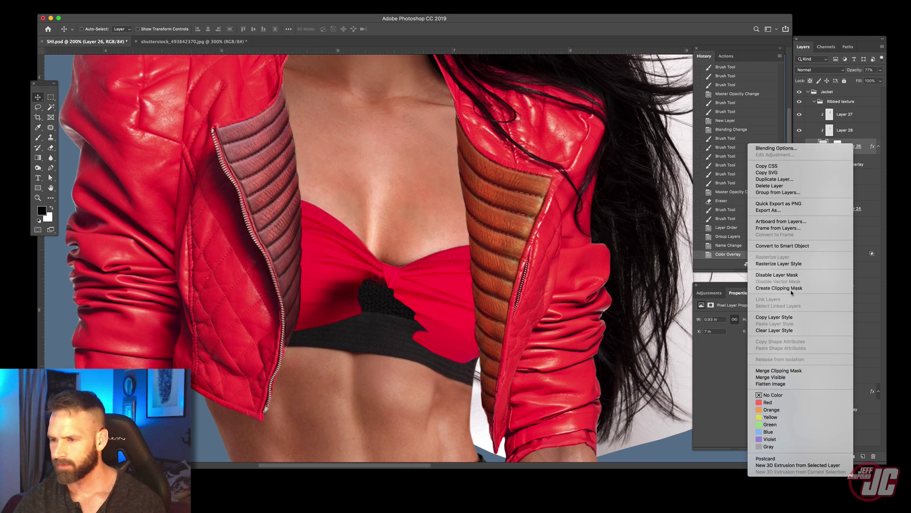
{"action": "left_click", "coordinate": [774, 330]}
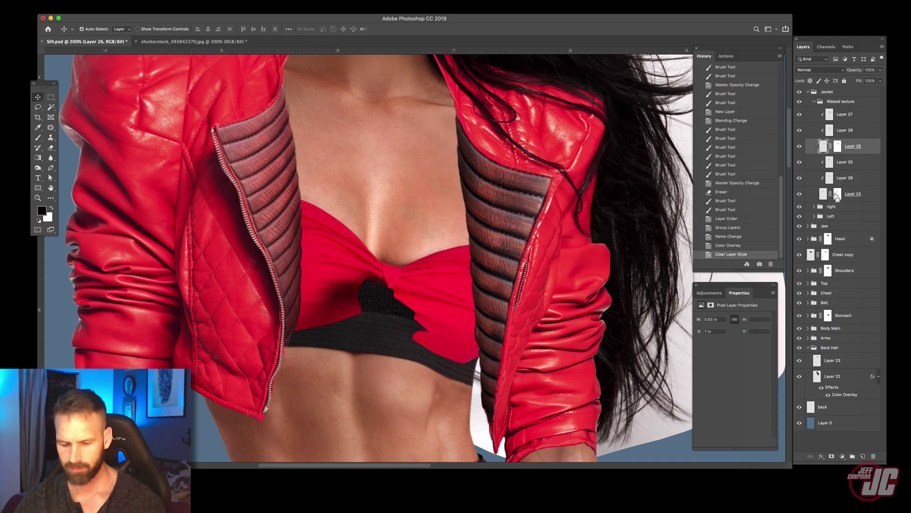
{"action": "key", "text": "ctrl+z"}
- Copy Layer 26's layer style and paste it onto Layer 24, the other lapel's ribbed leather
{"action": "right_click", "coordinate": [853, 146]}
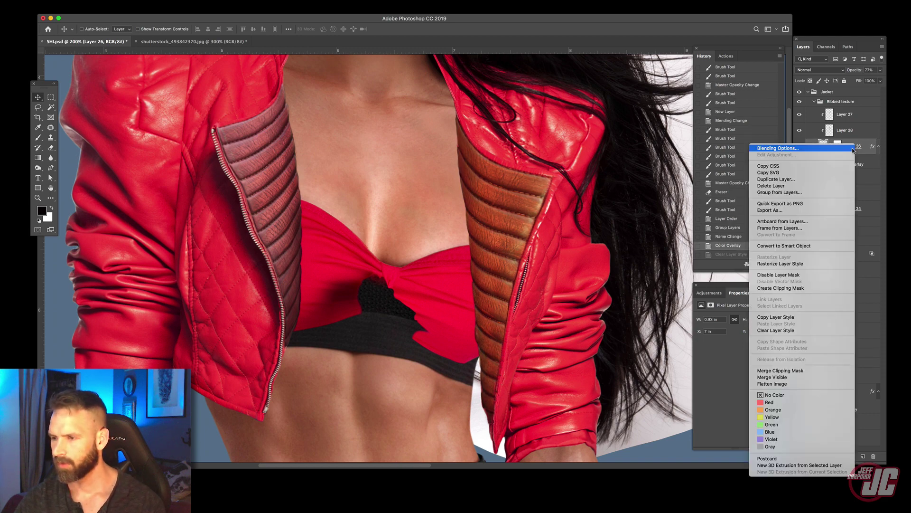
{"action": "left_click", "coordinate": [779, 317]}
{"action": "left_click", "coordinate": [845, 208]}
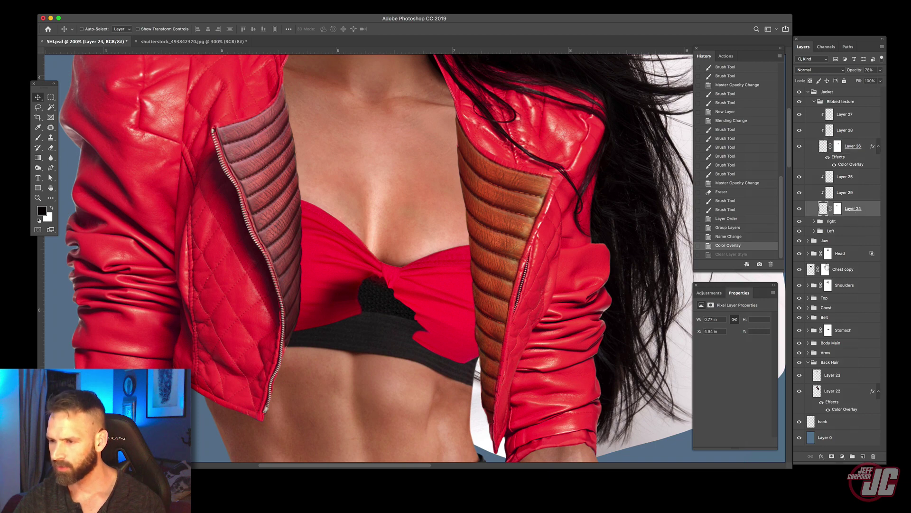
{"action": "right_click", "coordinate": [865, 209]}
{"action": "left_click", "coordinate": [811, 362]}
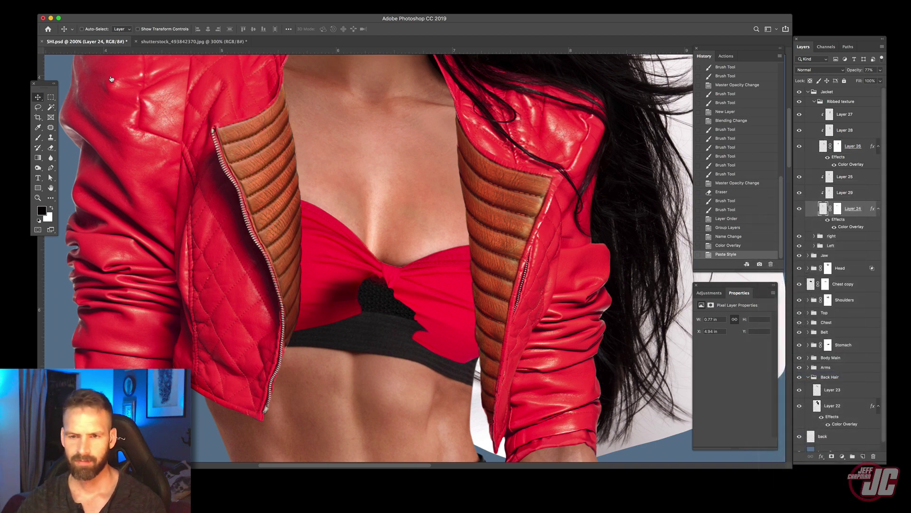
- Collapse the effects lists under Layer 26 and Layer 24
{"action": "scroll", "coordinate": [361, 209], "scroll_direction": "up", "scroll_amount": 1}
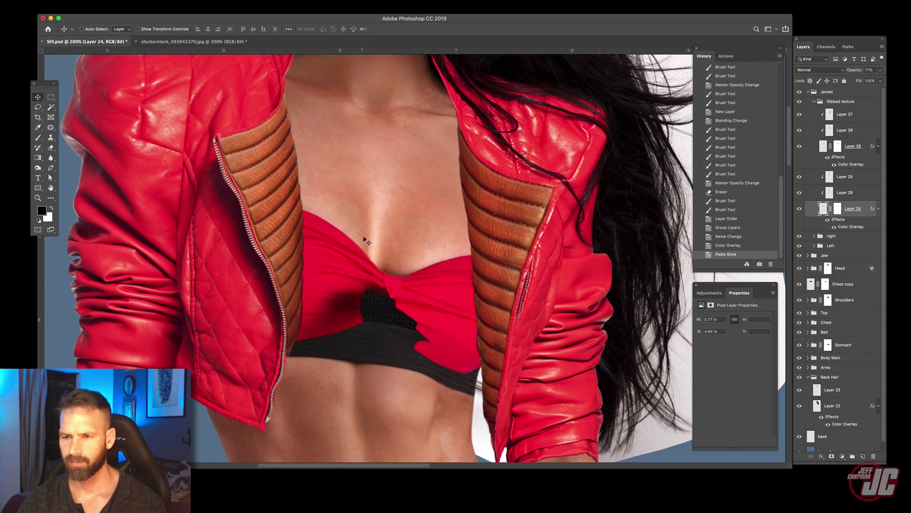
{"action": "left_click_drag", "start_coordinate": [341, 192], "coordinate": [333, 172]}
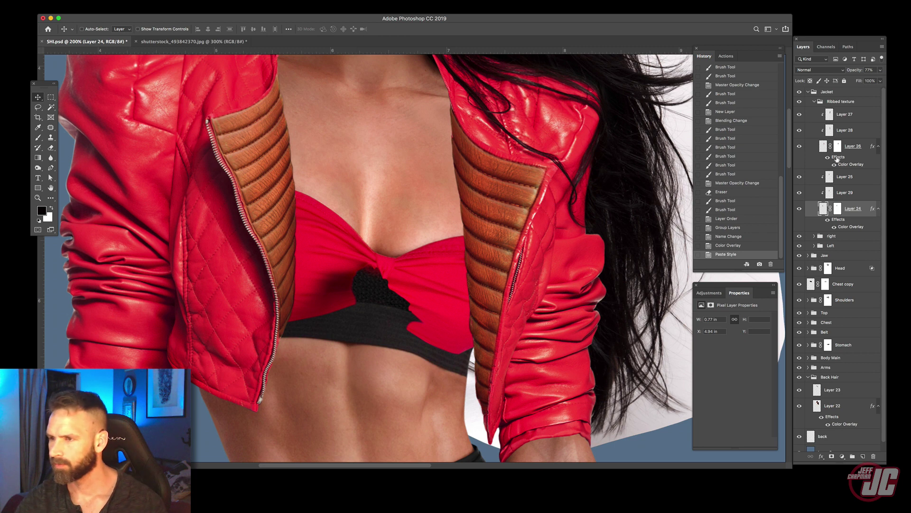
{"action": "left_click", "coordinate": [878, 147]}
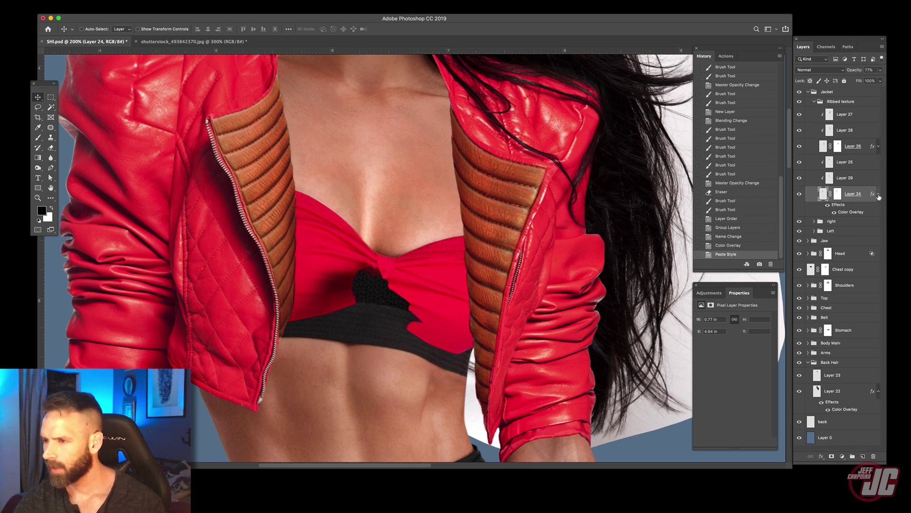
{"action": "left_click", "coordinate": [878, 193]}
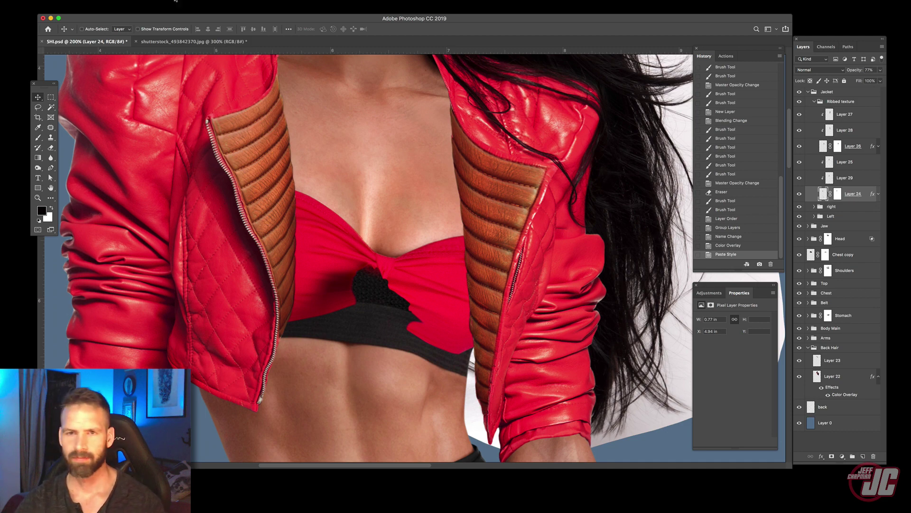
- Open Layer 24's ribbed leather in Liquify, set the brush size to 77, and nudge the ribs in its wide upper part
{"action": "left_click", "coordinate": [176, 1]}
{"action": "left_click", "coordinate": [178, 53]}
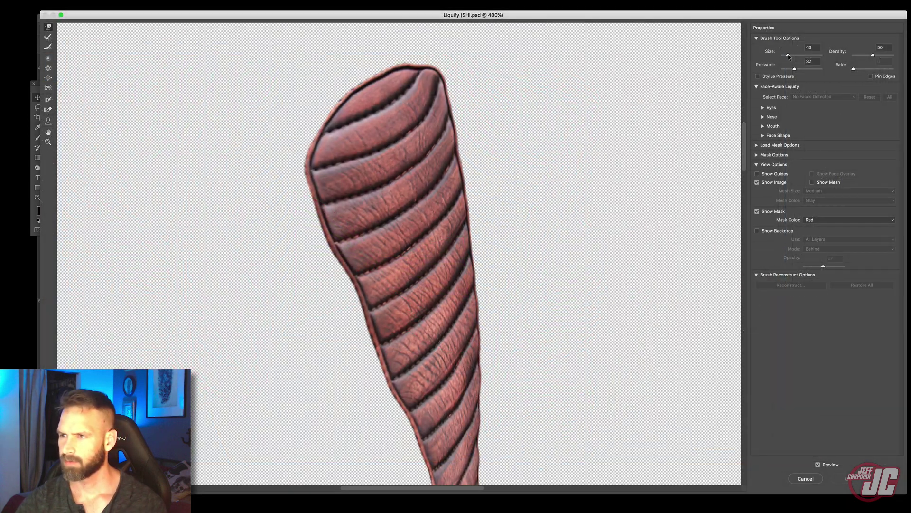
{"action": "left_click_drag", "start_coordinate": [790, 57], "coordinate": [789, 56]}
{"action": "left_click_drag", "start_coordinate": [391, 154], "coordinate": [397, 143]}
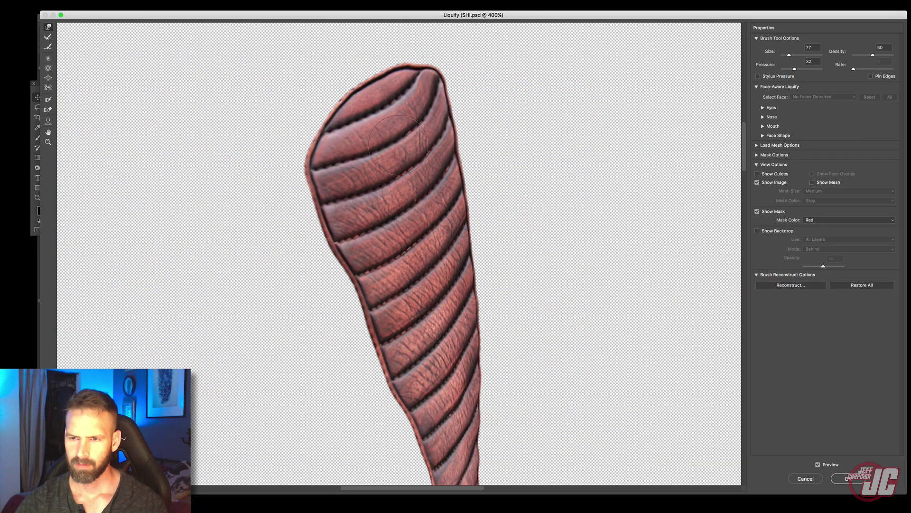
{"action": "left_click_drag", "start_coordinate": [351, 192], "coordinate": [339, 213]}
{"action": "left_click_drag", "start_coordinate": [364, 245], "coordinate": [373, 241]}
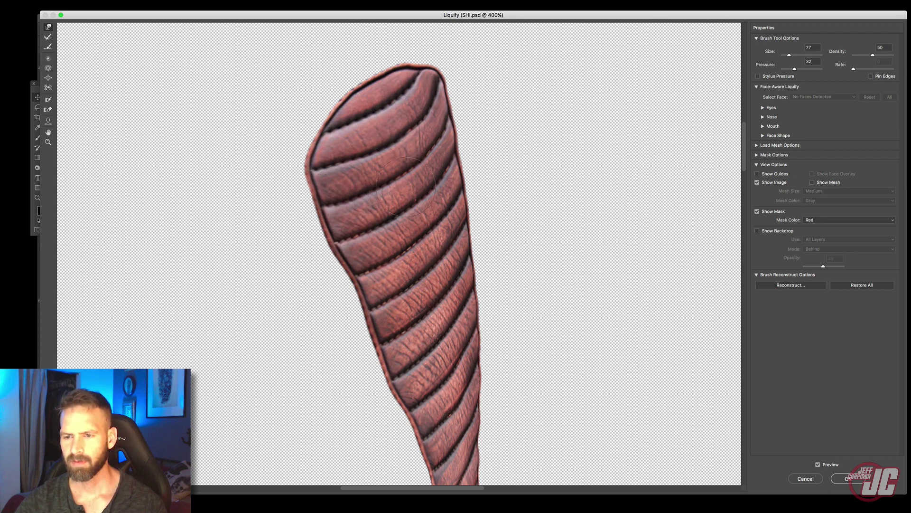
- Refine the tapering lower part of the ribbed leather in Liquify with a smaller brush
{"action": "left_click_drag", "start_coordinate": [409, 269], "coordinate": [384, 170]}
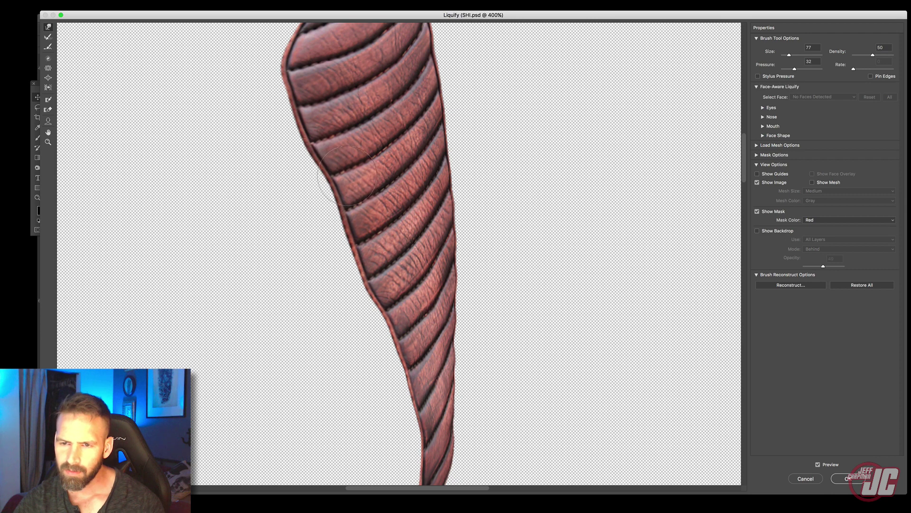
{"action": "scroll", "coordinate": [340, 157], "scroll_direction": "down", "scroll_amount": 5}
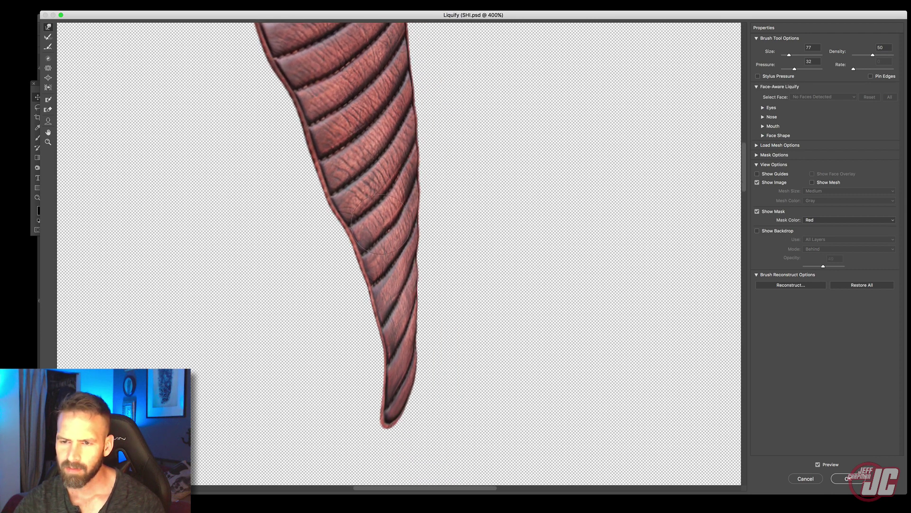
{"action": "left_click_drag", "start_coordinate": [382, 224], "coordinate": [384, 230]}
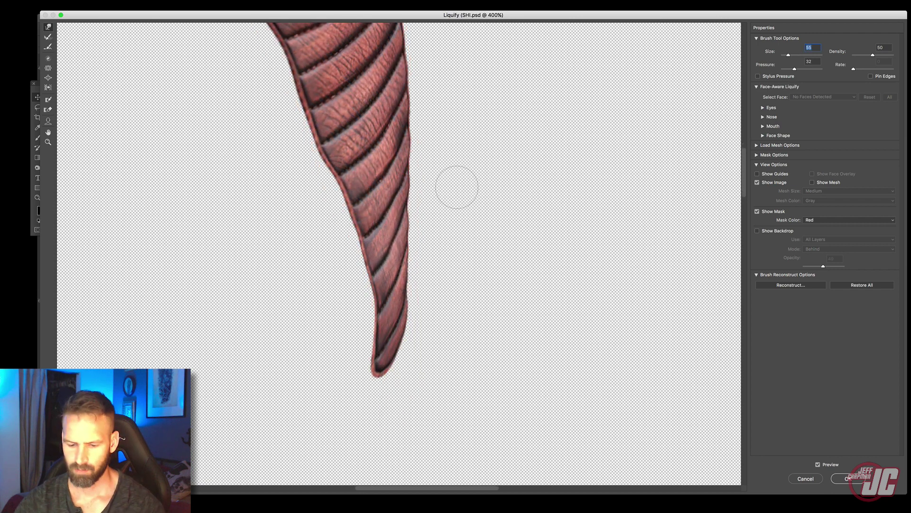
{"action": "type", "text": "3"}
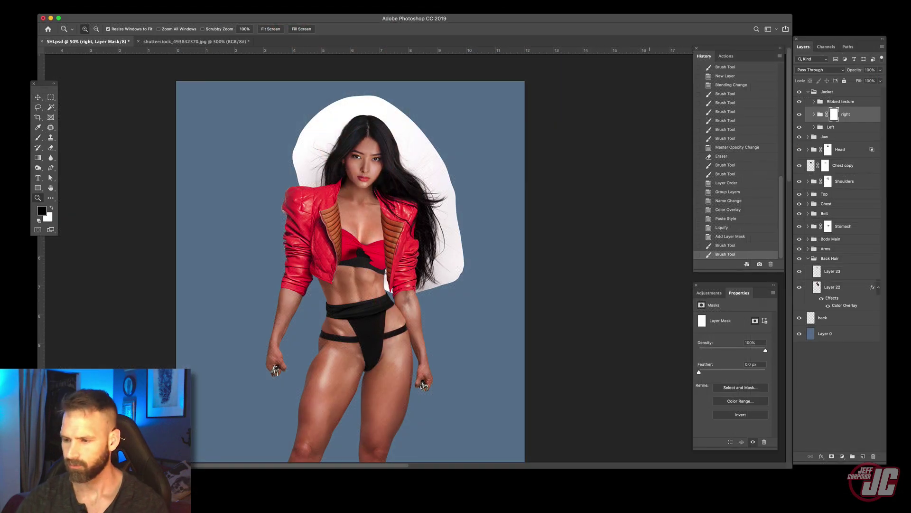
- Switch to the Shi reference images in Preview and show the full-figure illustration with the gold-collared red jacket
{"action": "left_click", "coordinate": [805, 510]}
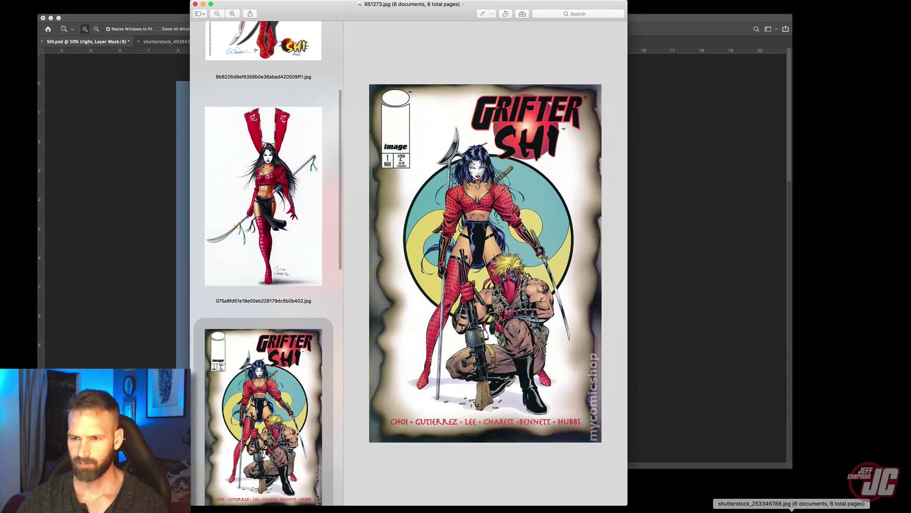
{"action": "left_click", "coordinate": [251, 26]}
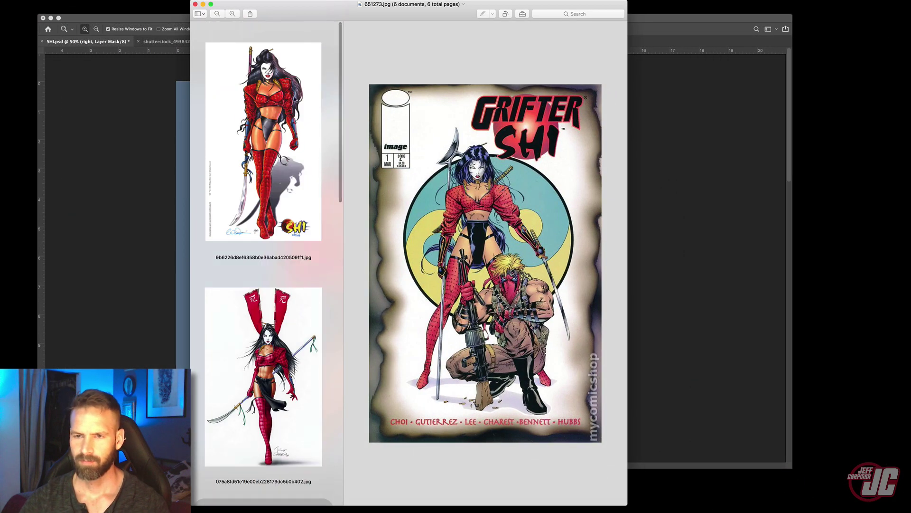
{"action": "left_click", "coordinate": [218, 14]}
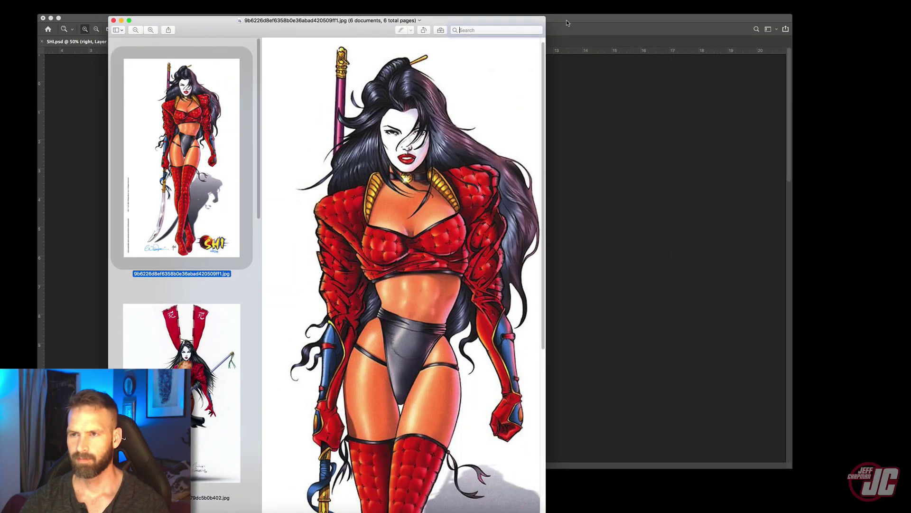
- Arrange the Photoshop window and the Shi illustration side by side to compare the costume with the composite
{"action": "left_click", "coordinate": [592, 22]}
{"action": "left_click_drag", "start_coordinate": [465, 18], "coordinate": [570, 15]}
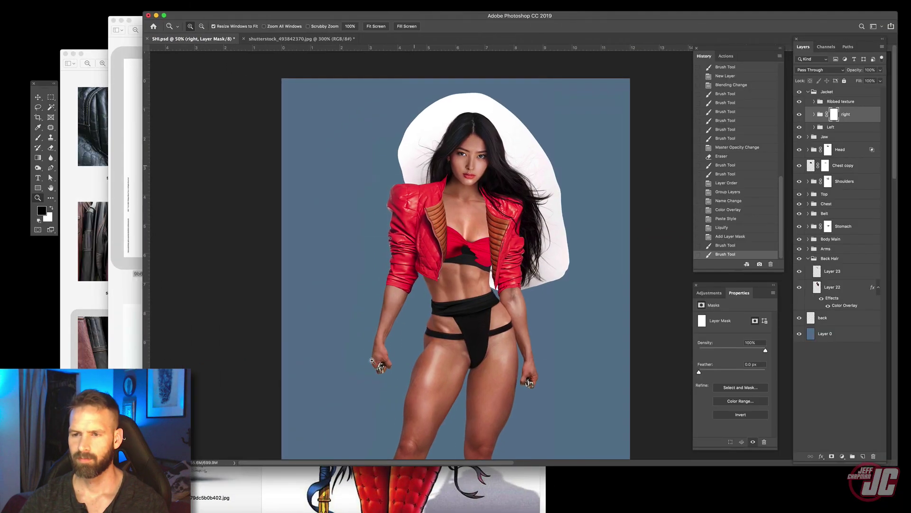
{"action": "key", "text": "super+Tab"}
{"action": "left_click_drag", "start_coordinate": [492, 25], "coordinate": [335, 9]}
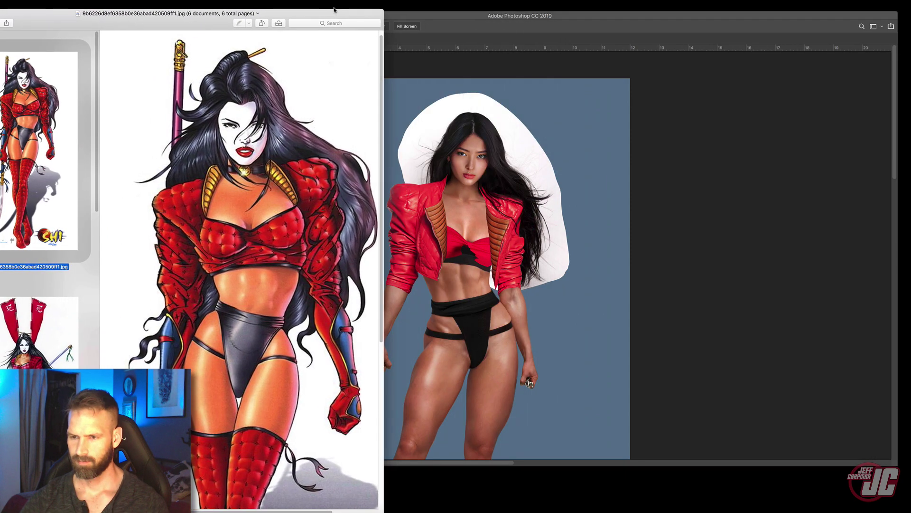